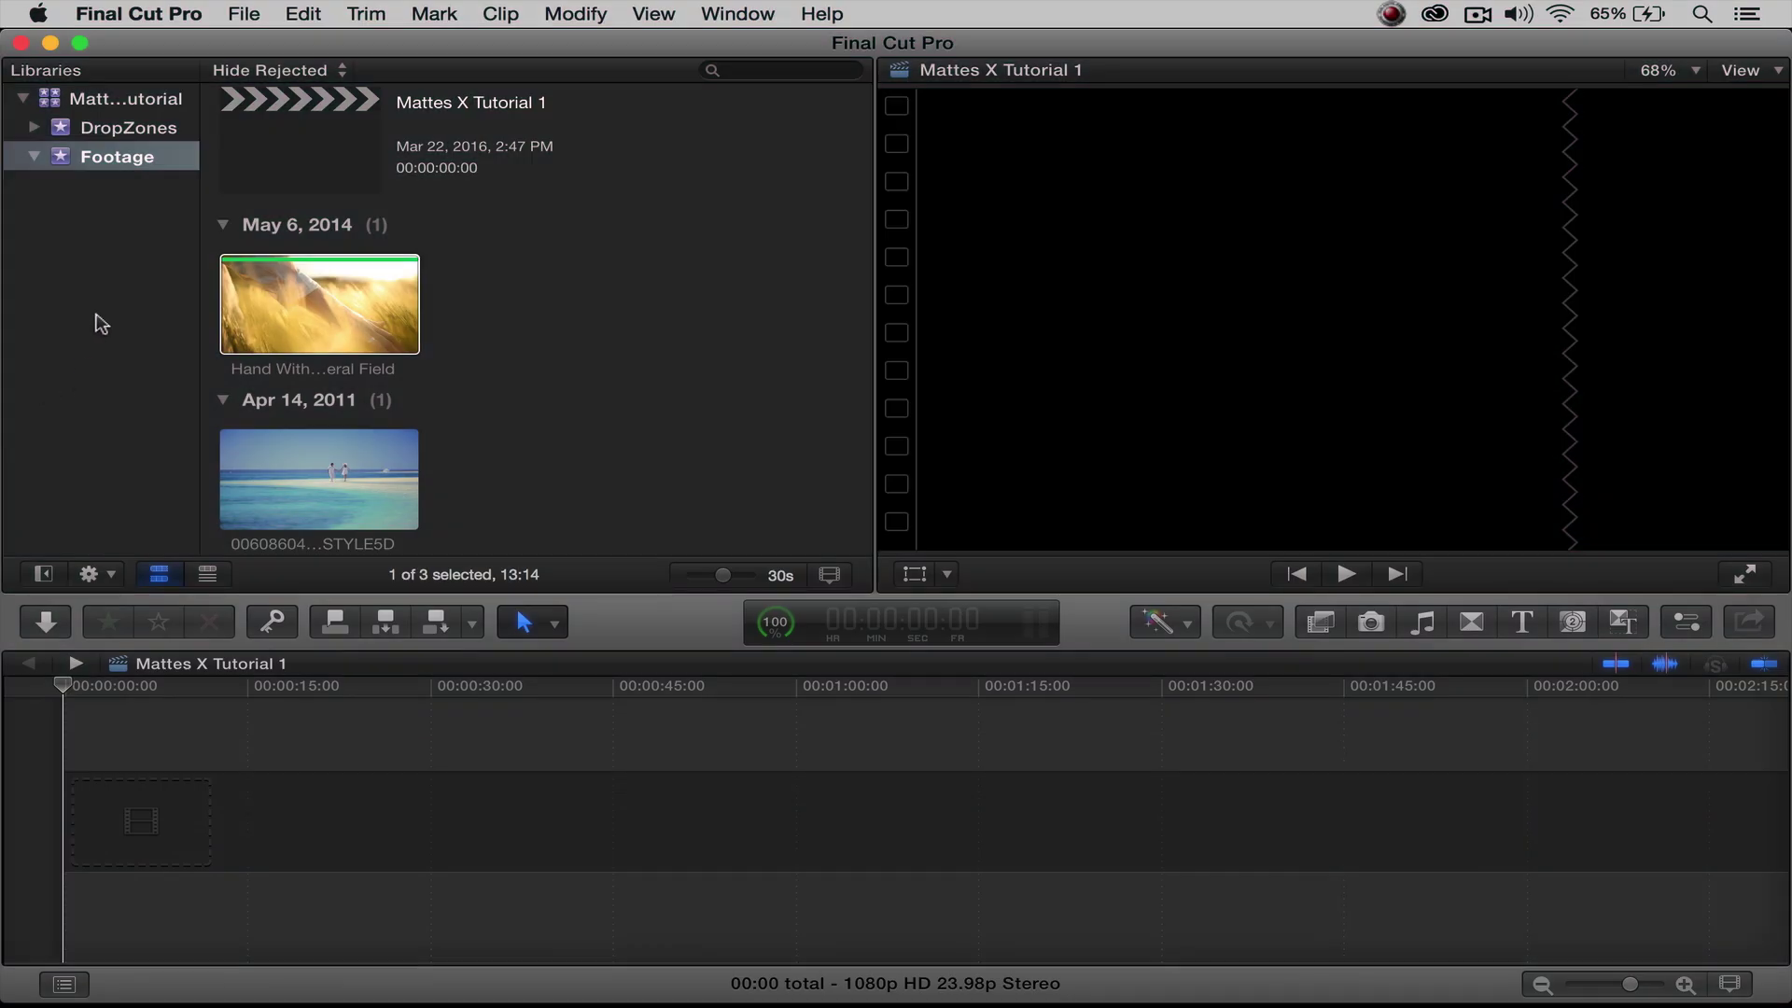
Step: Append the whole Hand With Wedding Ring on Ceral Field clip to the empty timeline and return the playhead to the start
click(272, 288)
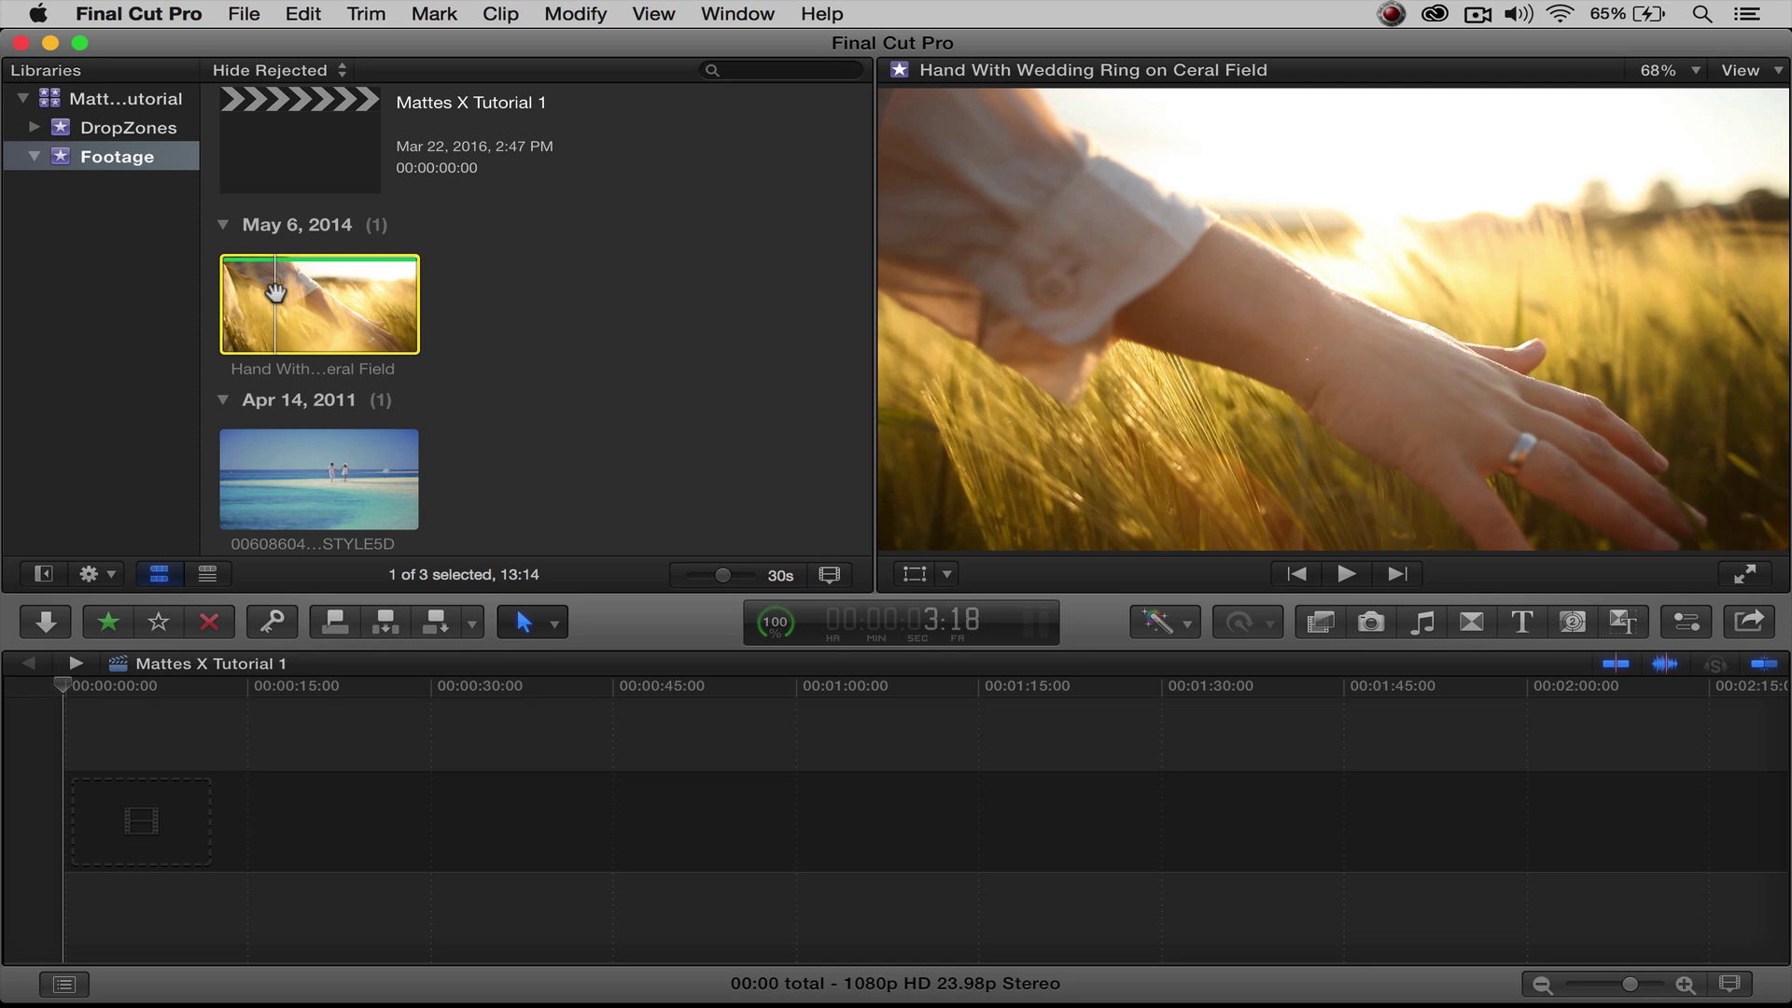
key(e)
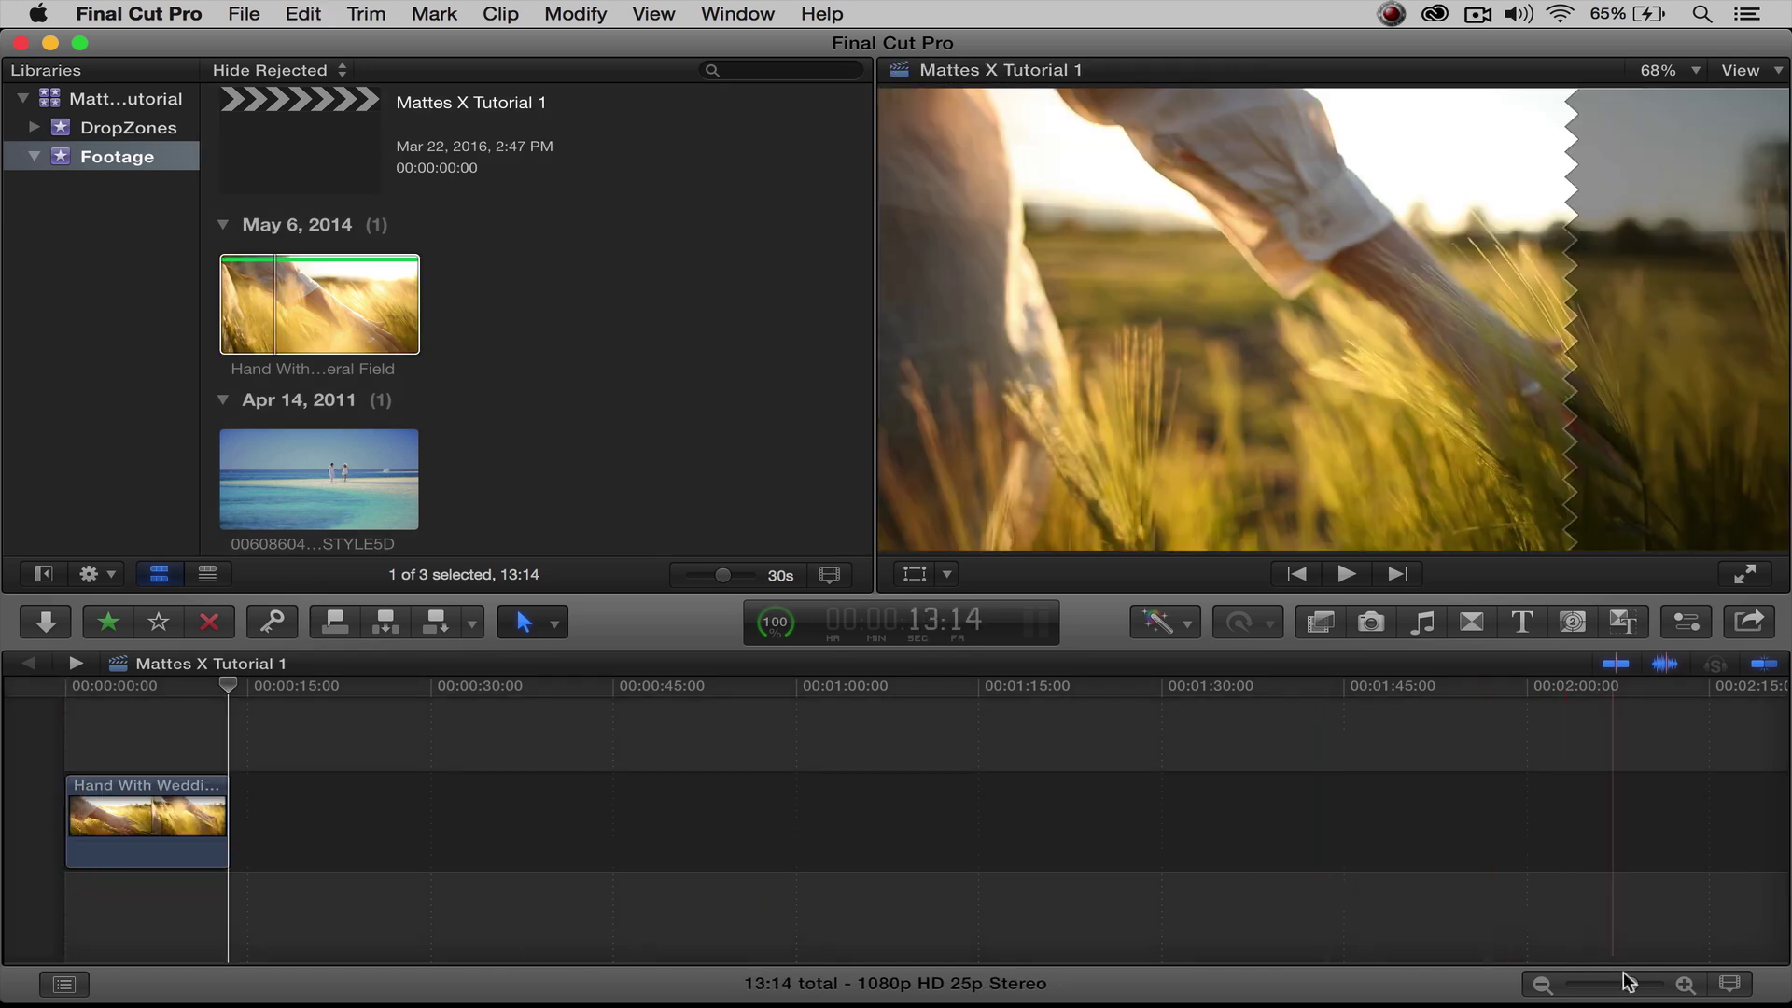
click(1629, 982)
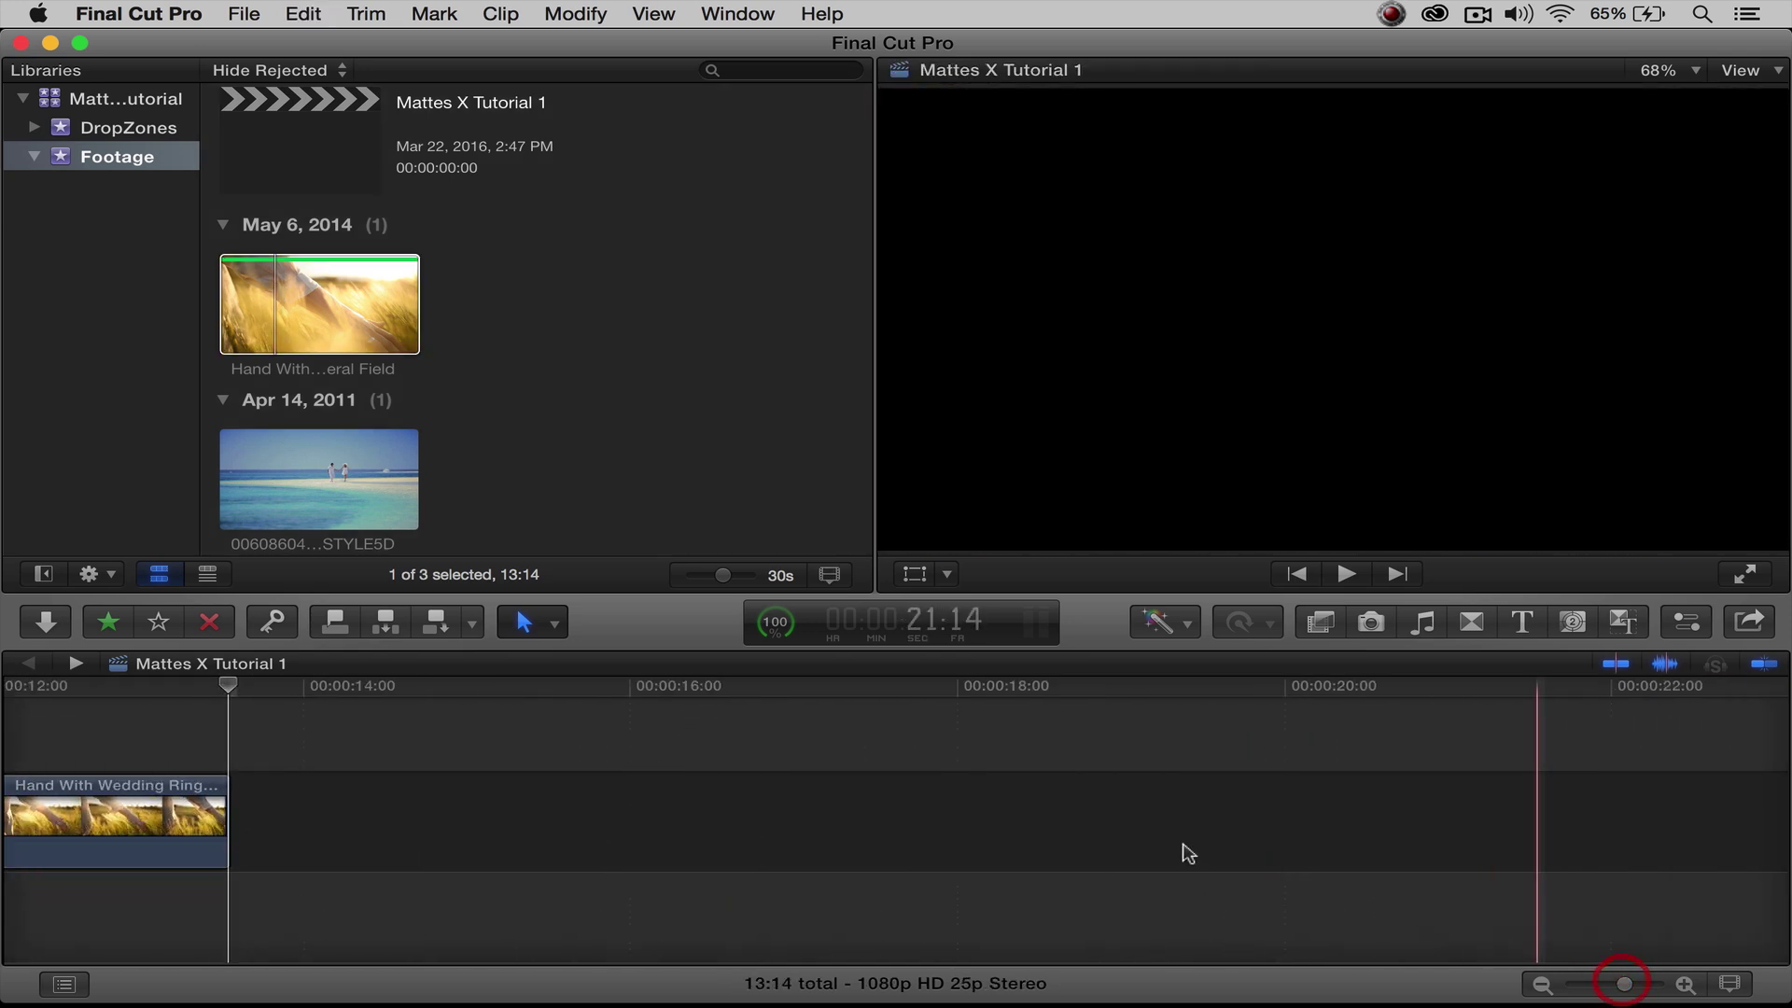
scroll(1186, 852, left, 10)
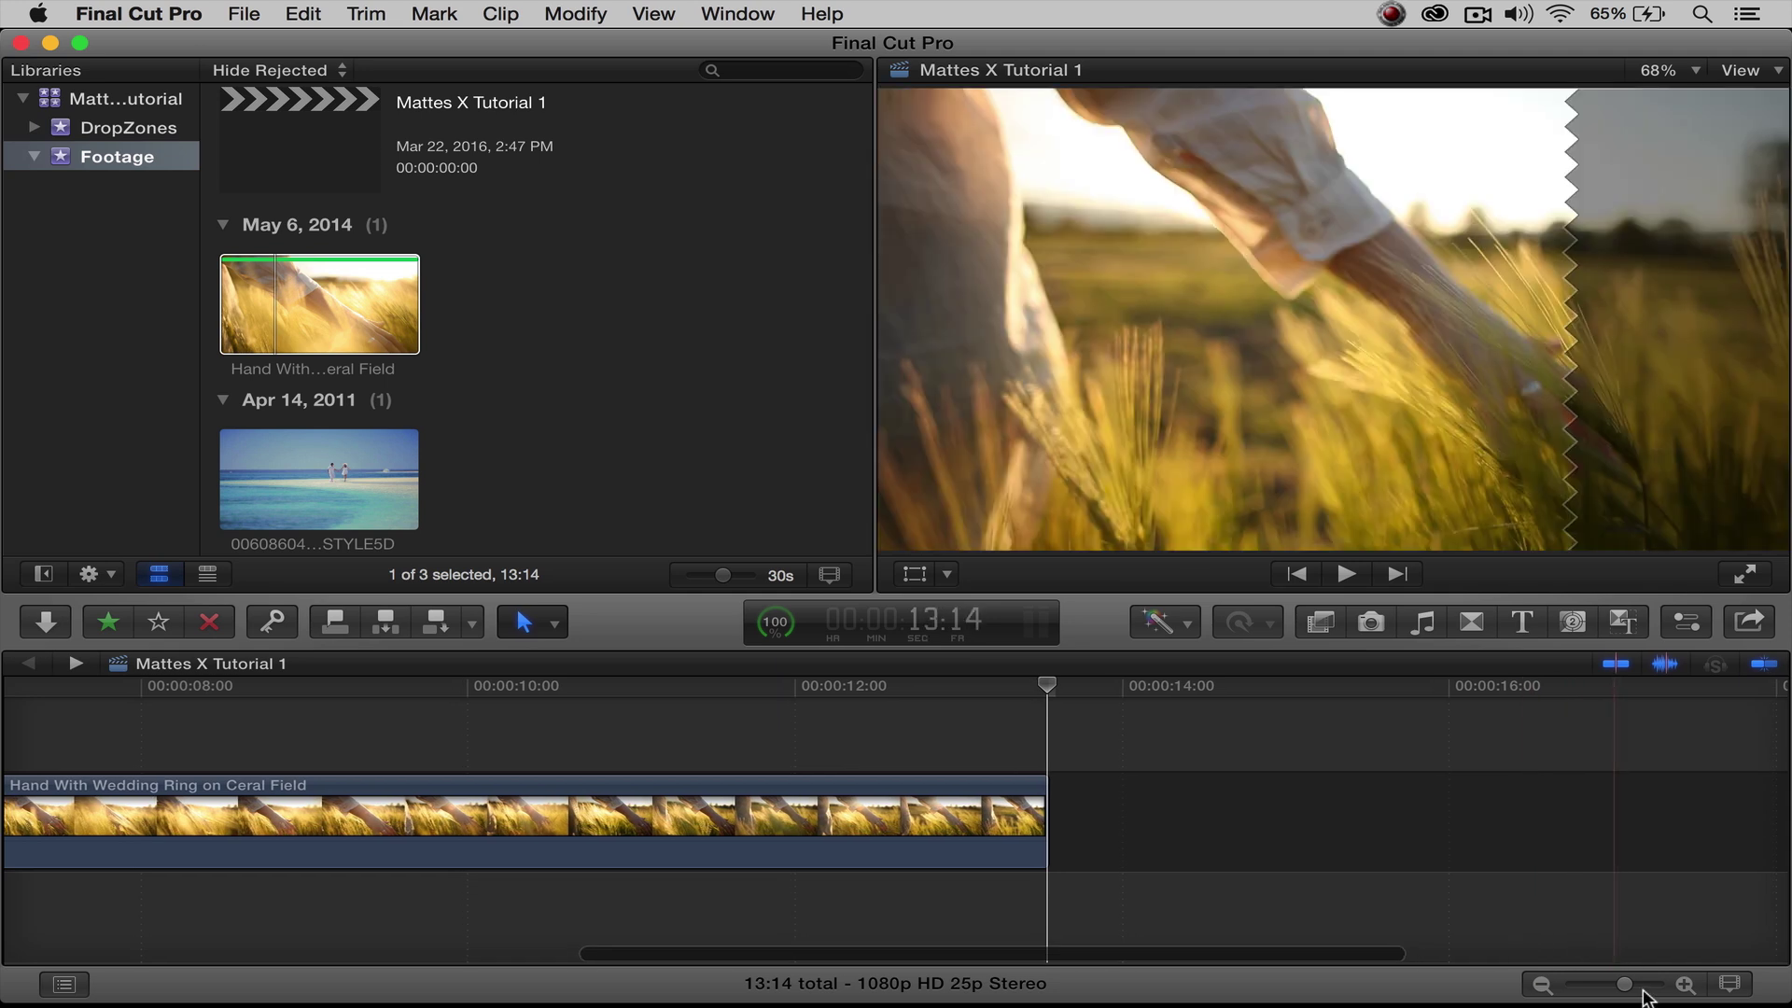
drag(1612, 985, 1603, 985)
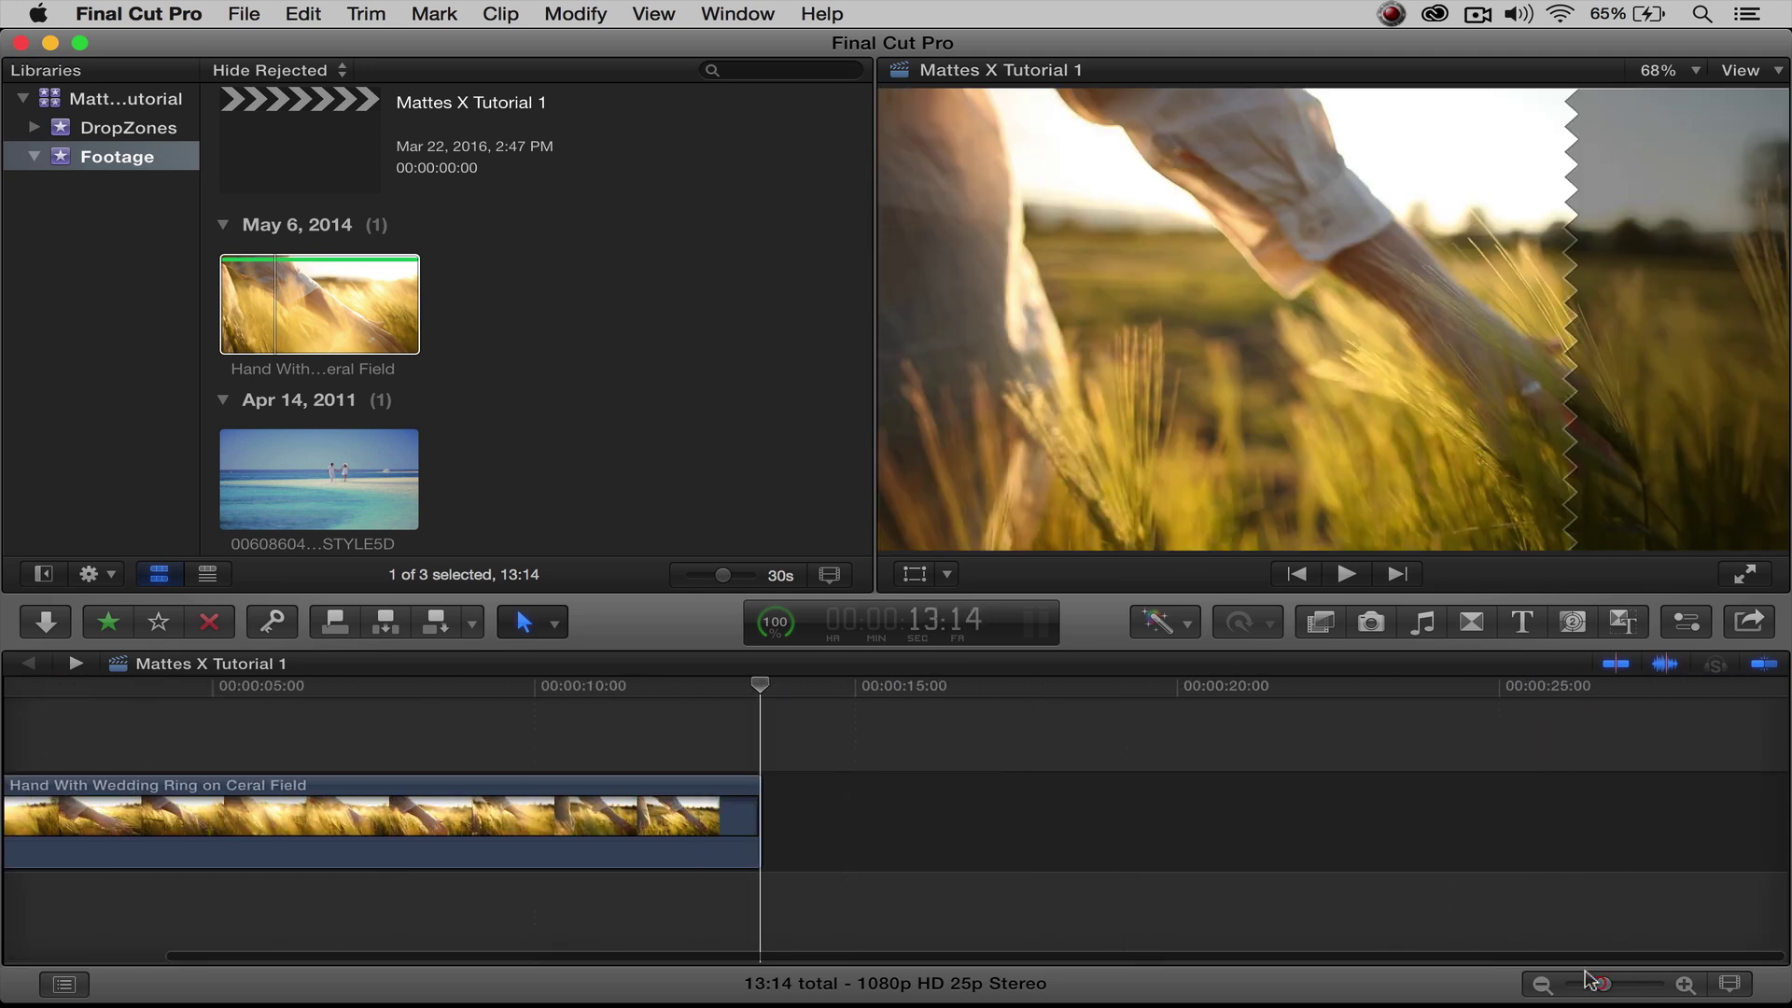
scroll(1241, 870, left, 2)
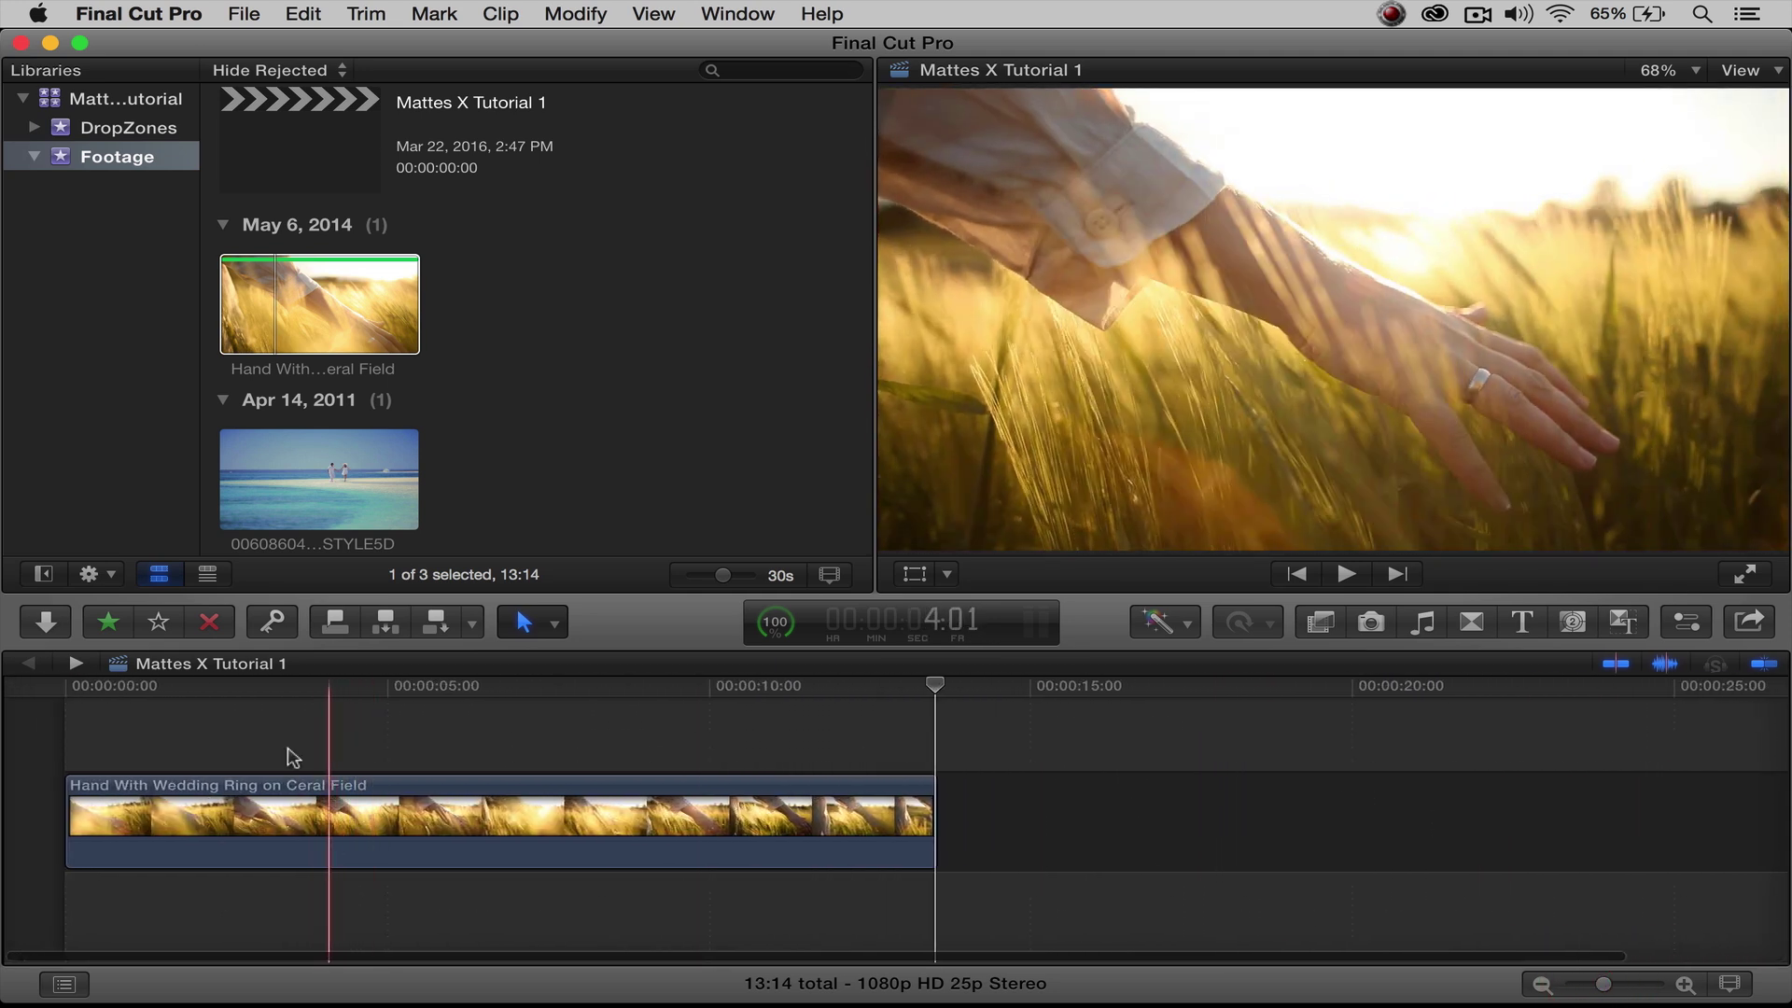
click(58, 705)
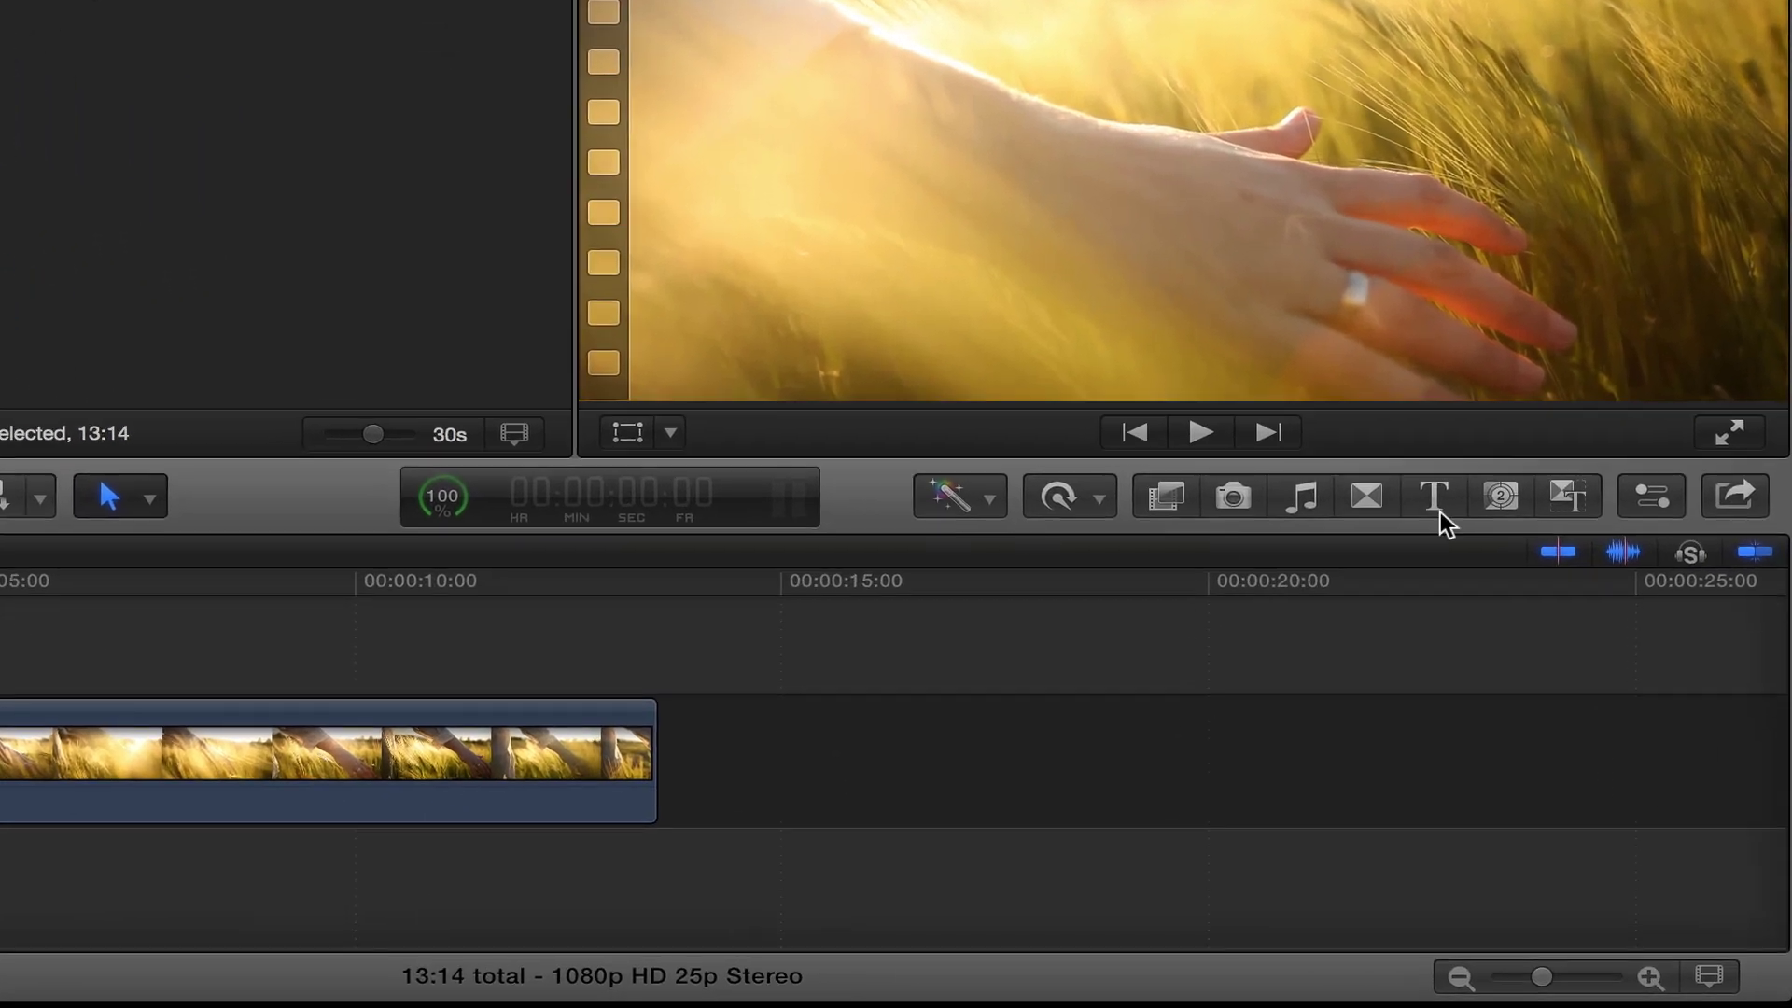
Step: Show the RDT Mattes X v1 title category and browse through its matte titles
click(1437, 499)
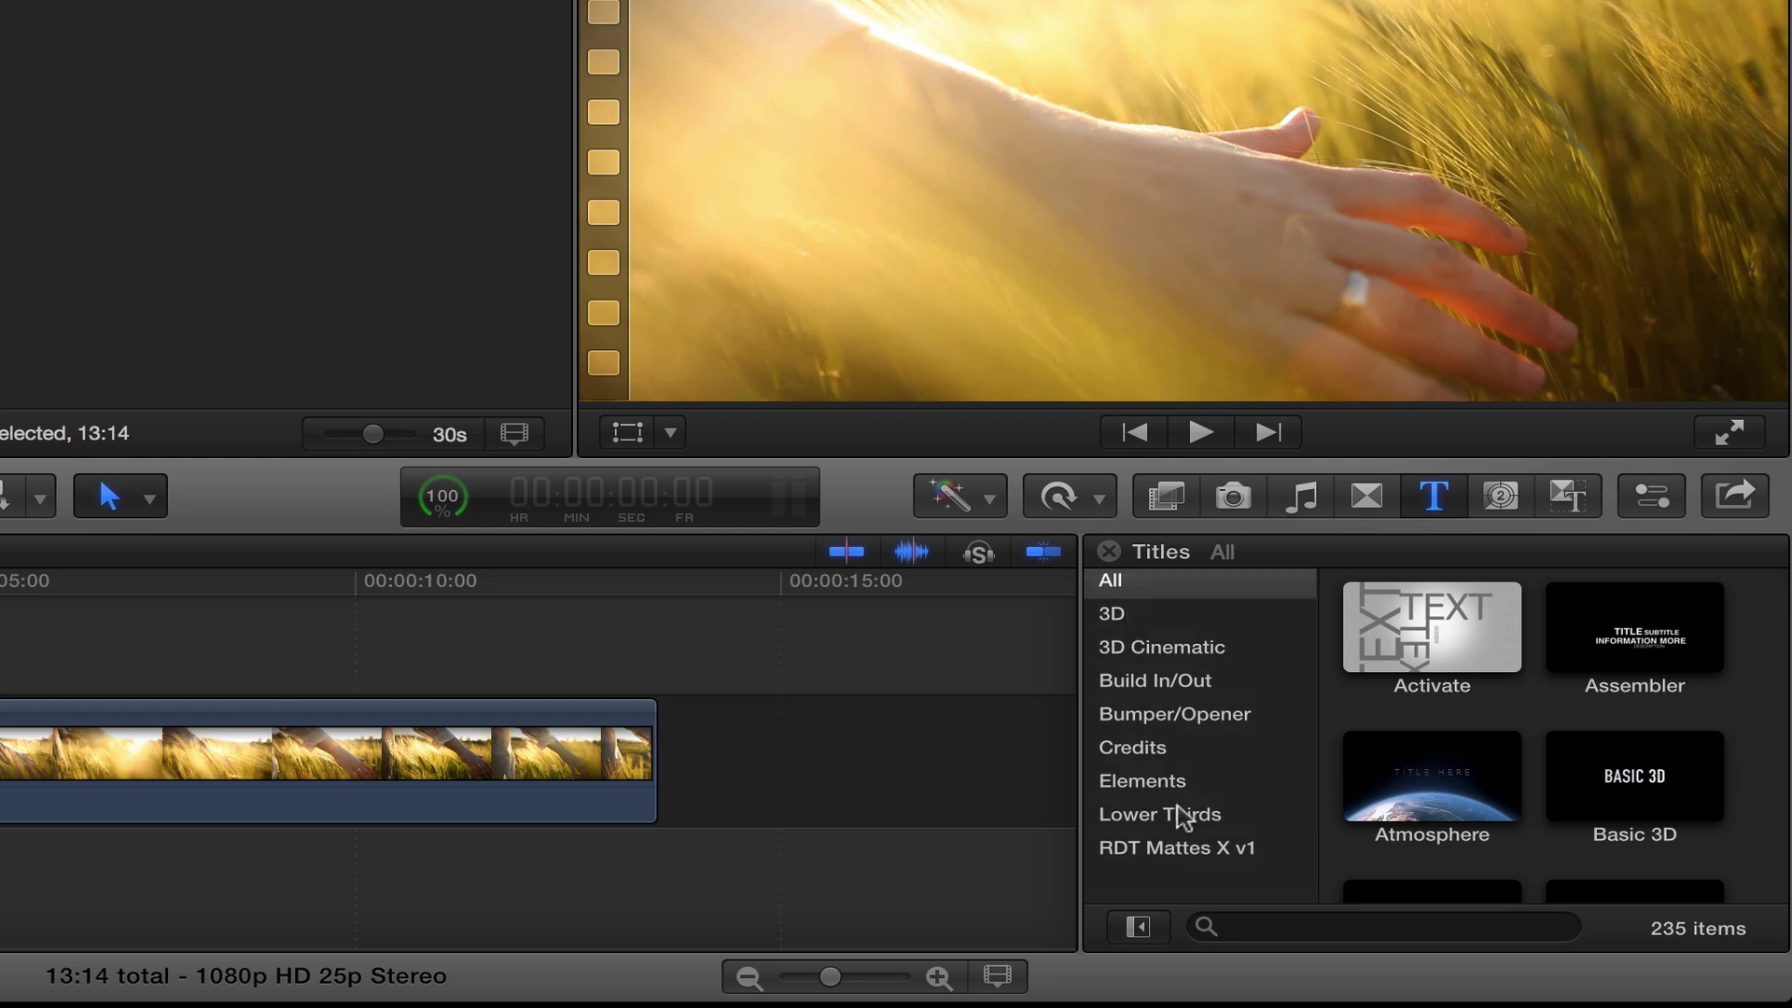
click(1157, 859)
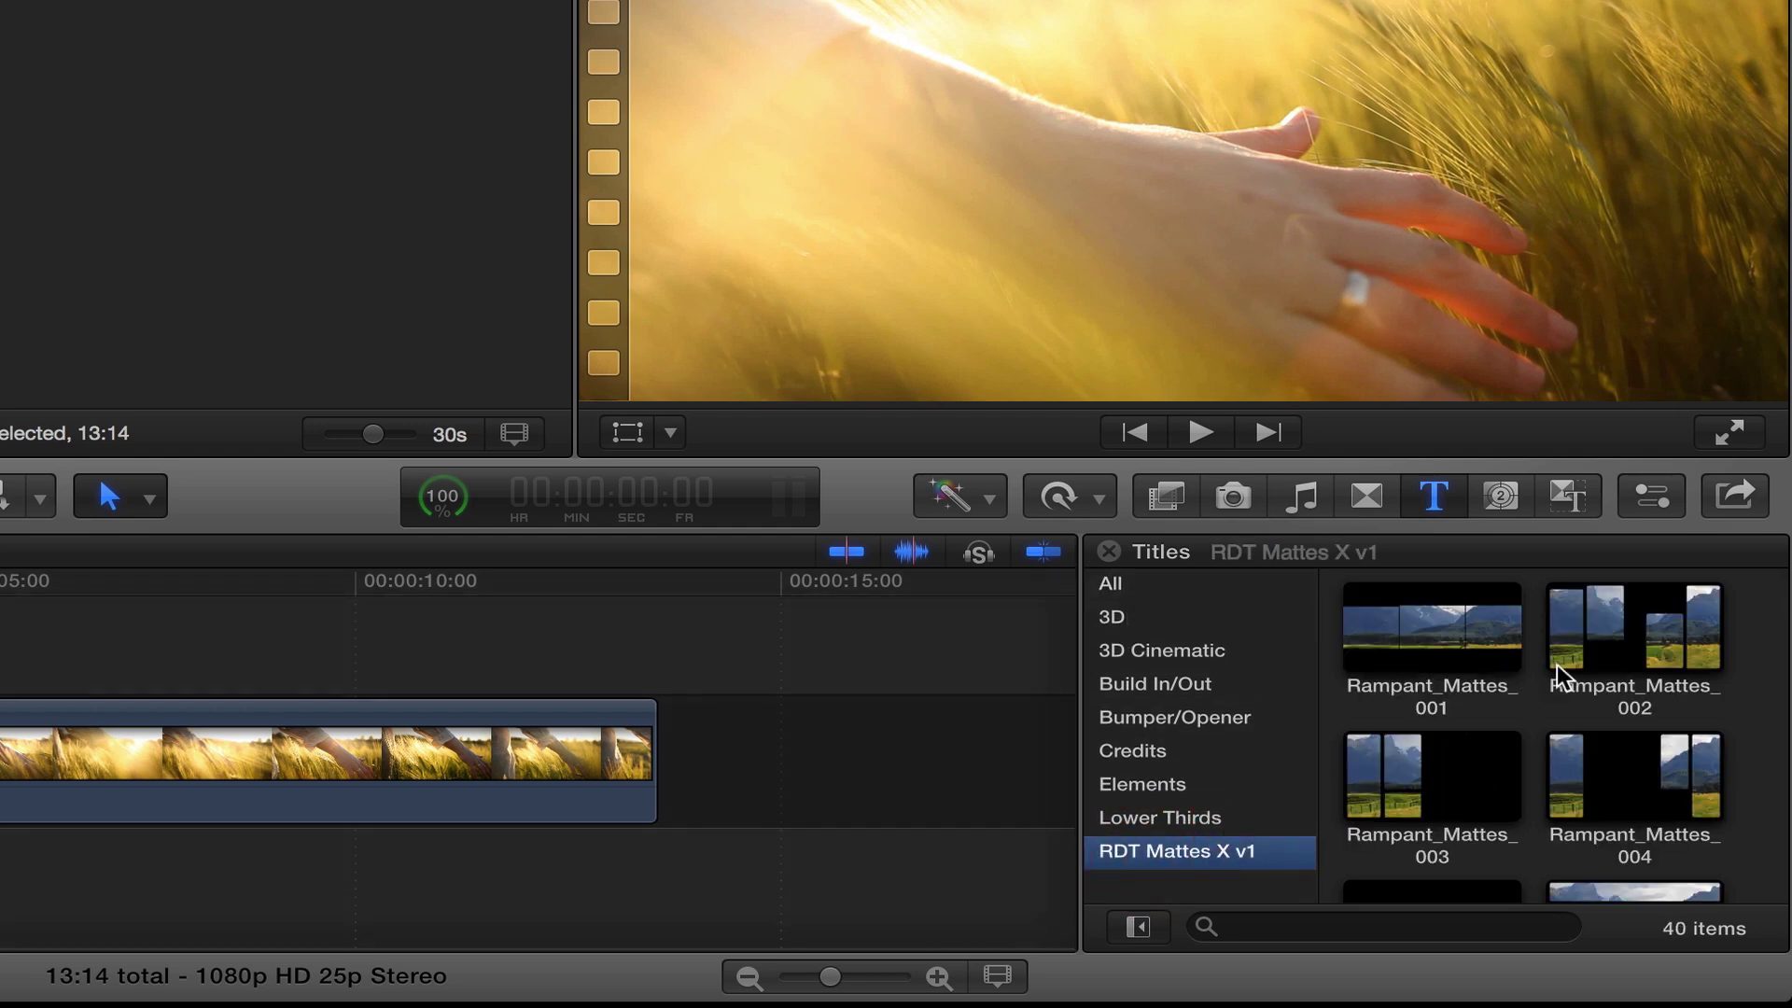
scroll(1533, 674, down, 15)
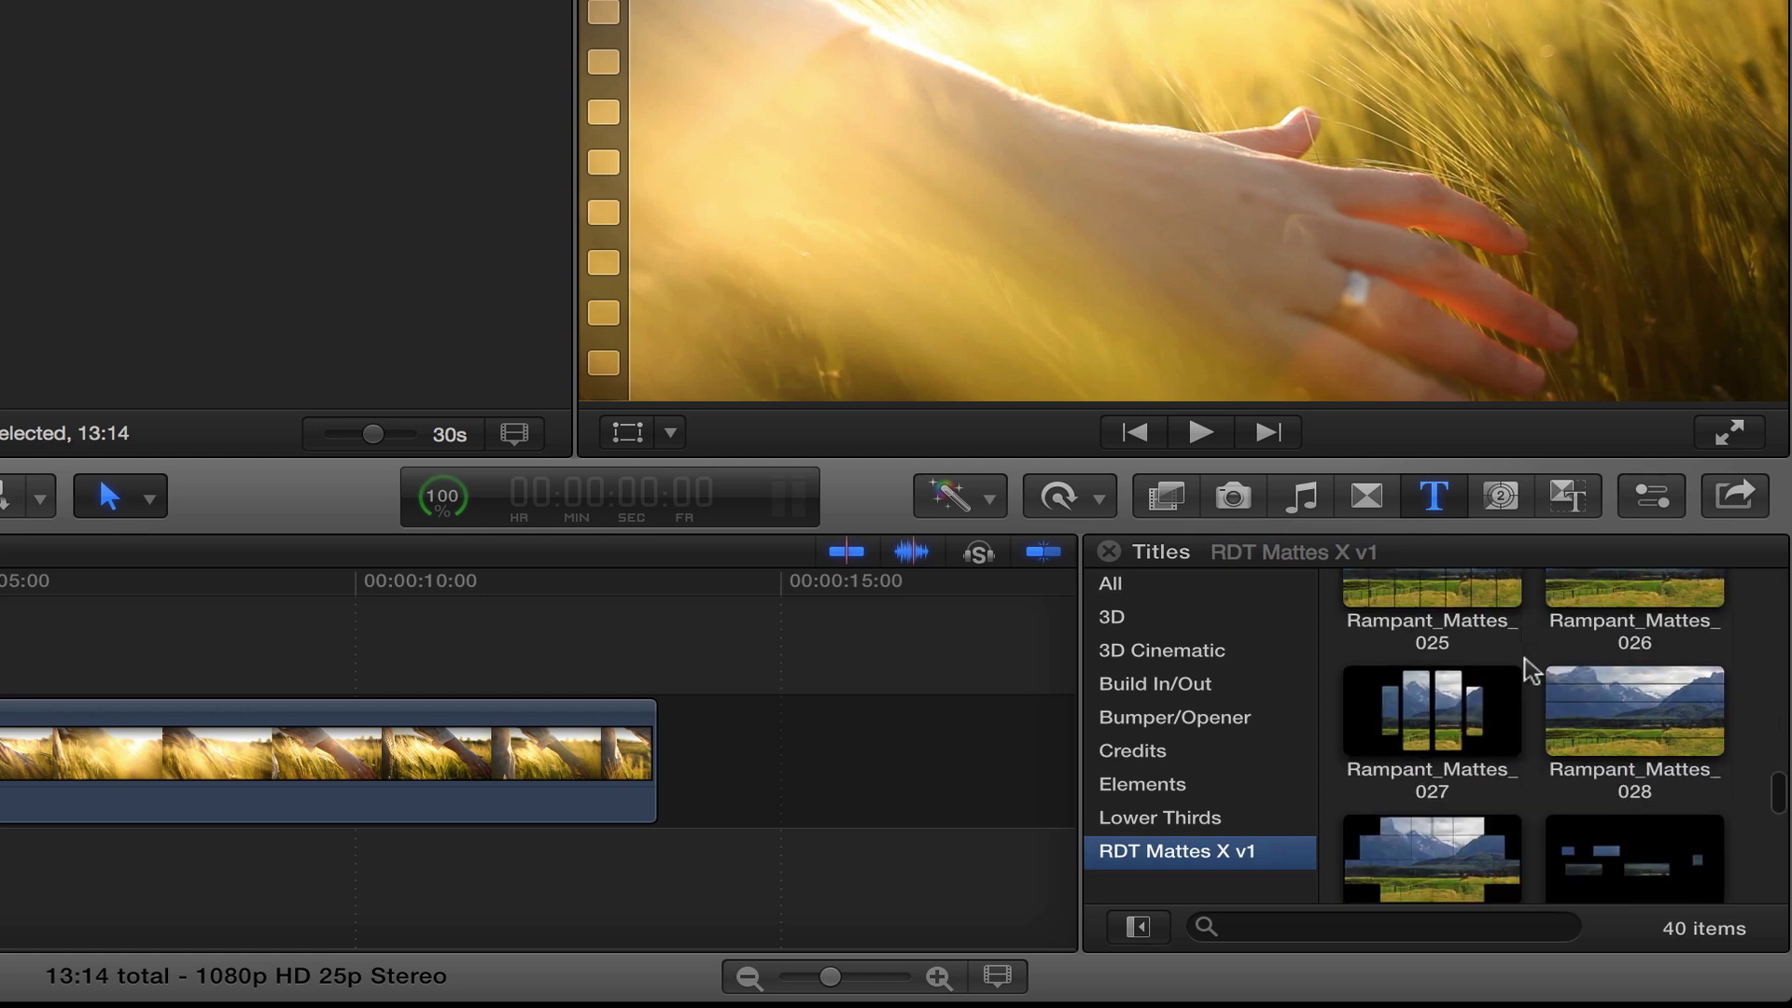
scroll(1533, 674, up, 15)
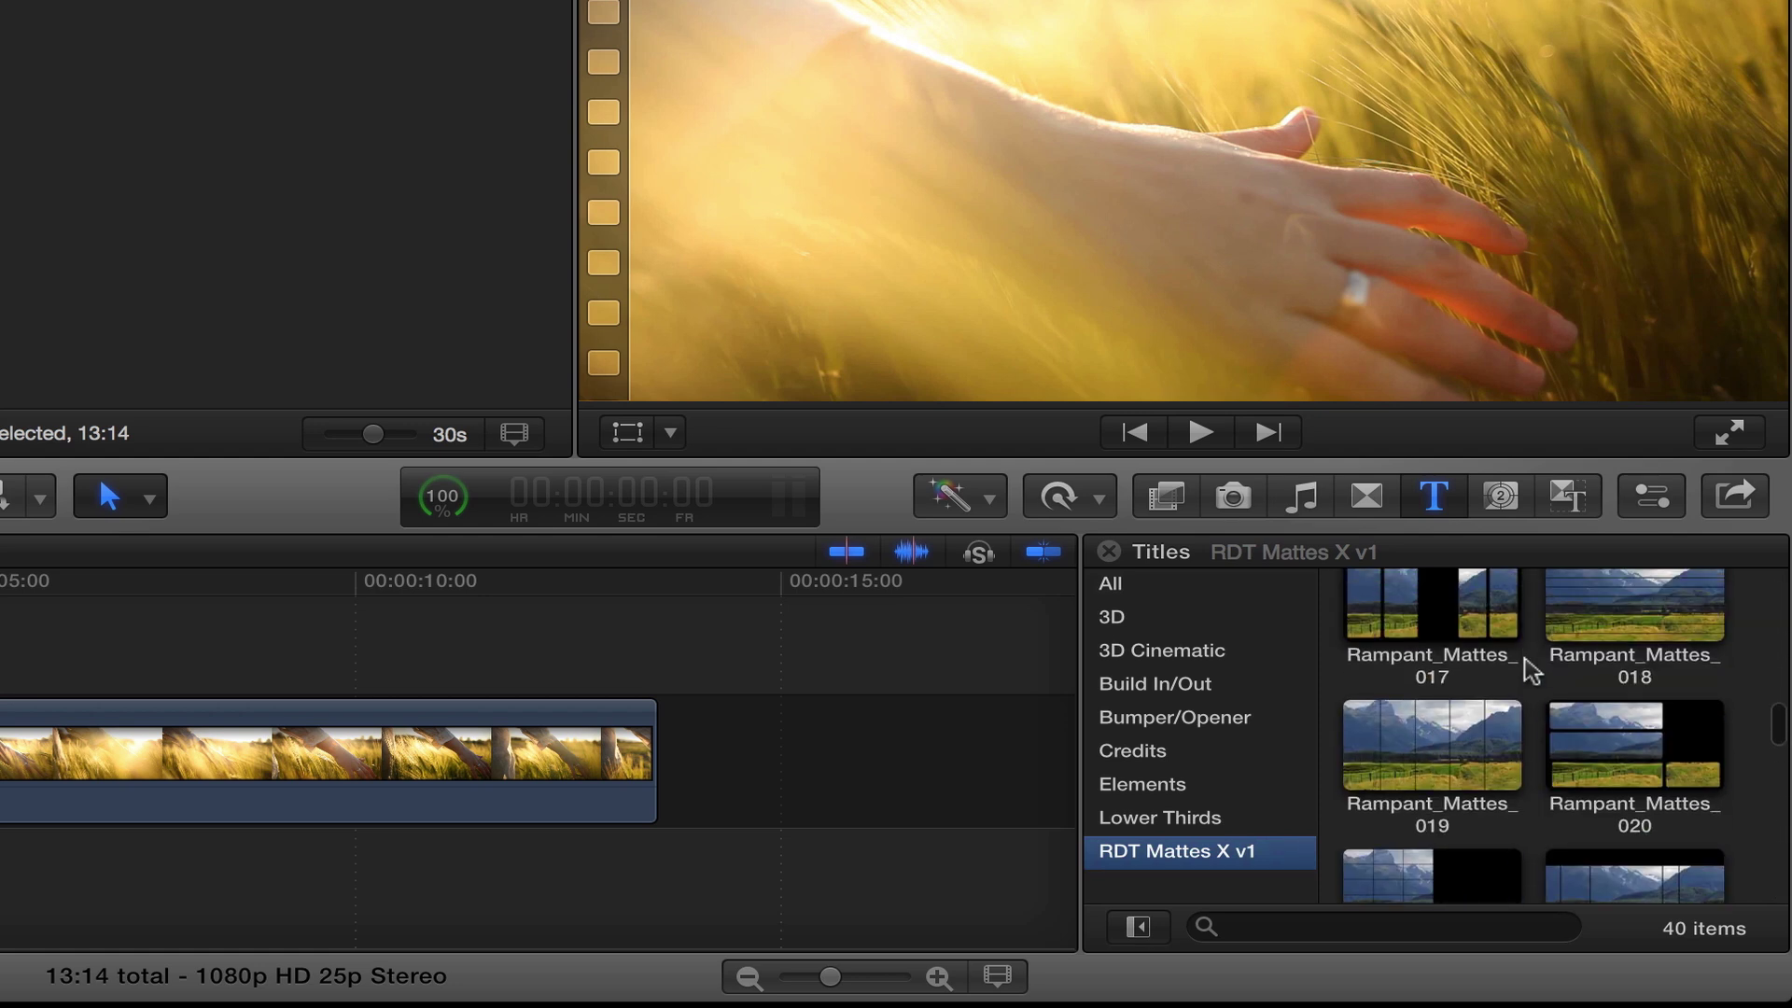
scroll(1530, 670, up, 3)
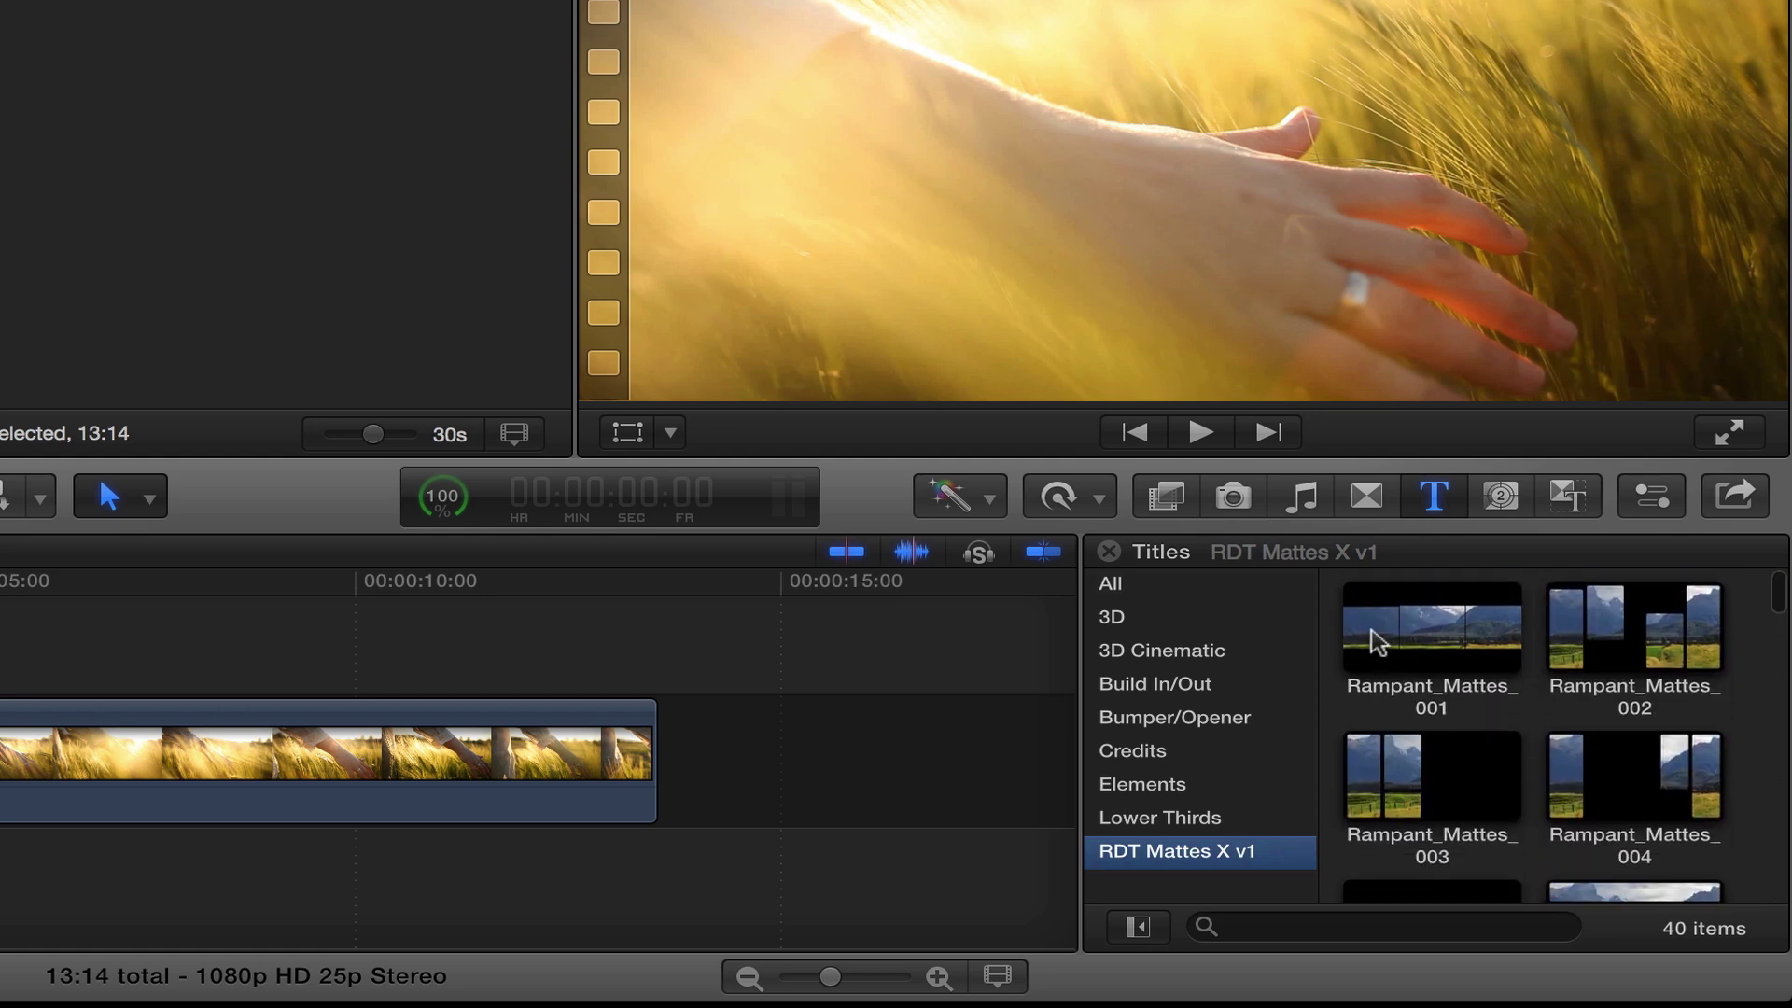
Step: Preview the animations of the Rampant_Mattes_001, 002 and 003 titles
click(1353, 642)
click(1355, 639)
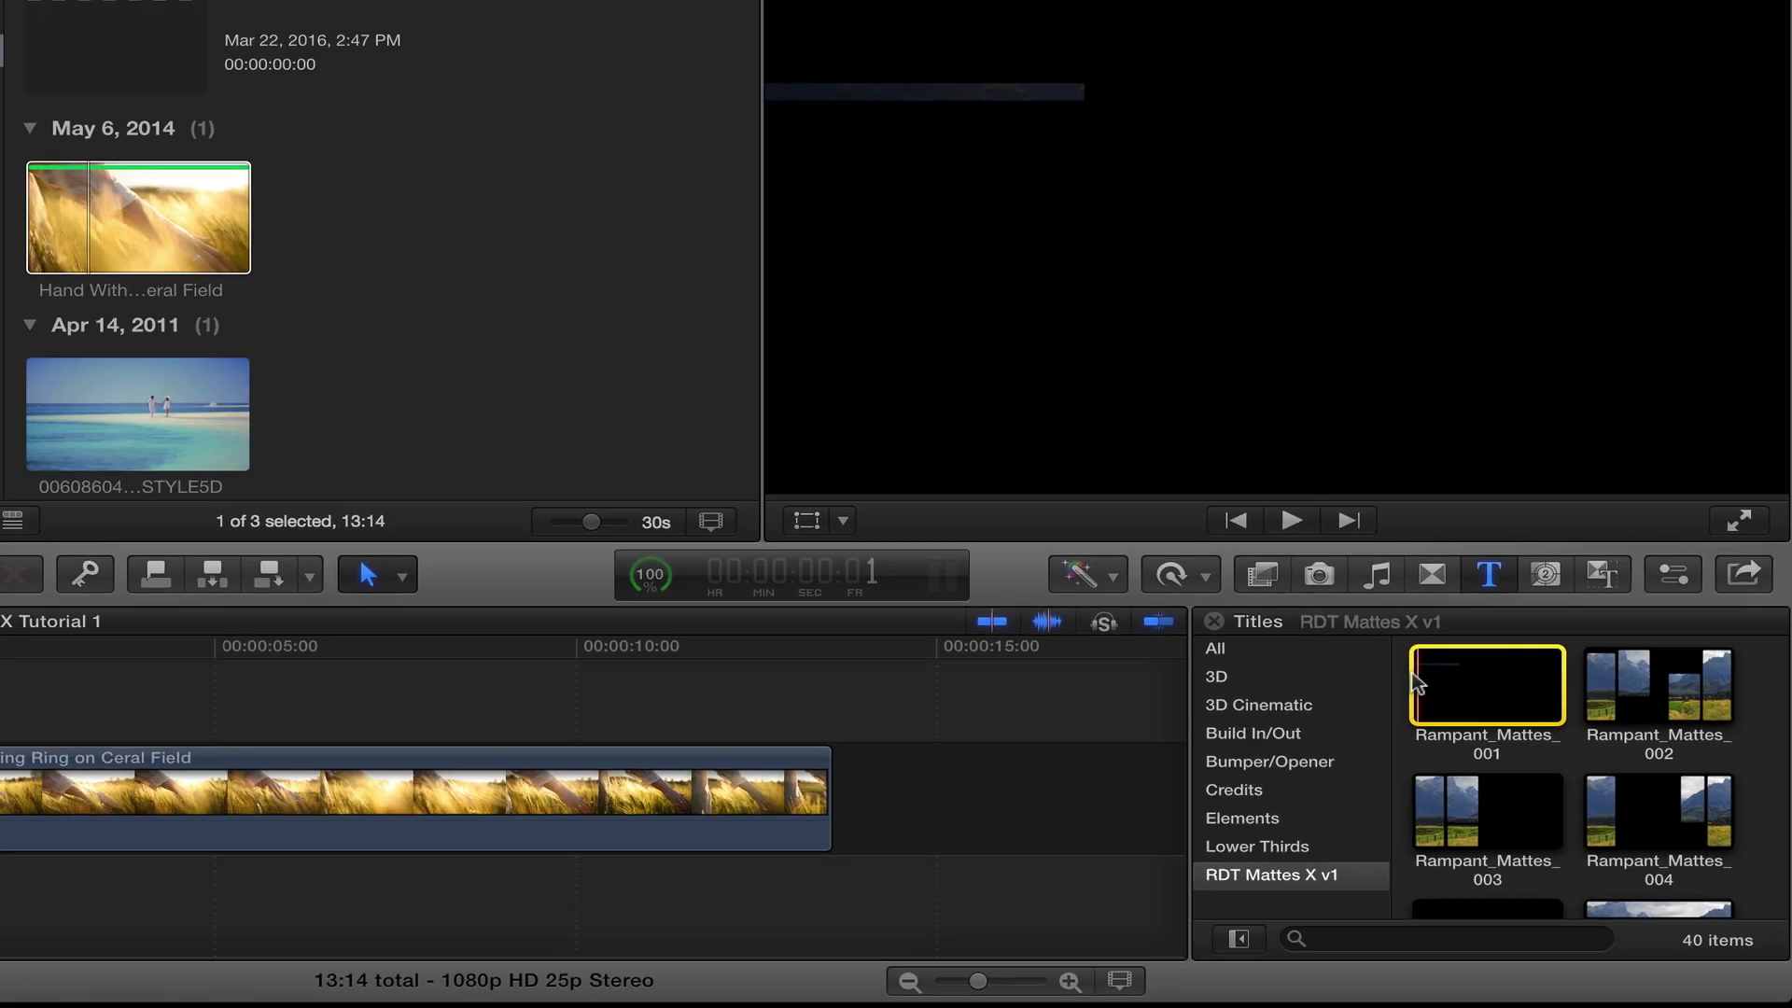
key(space)
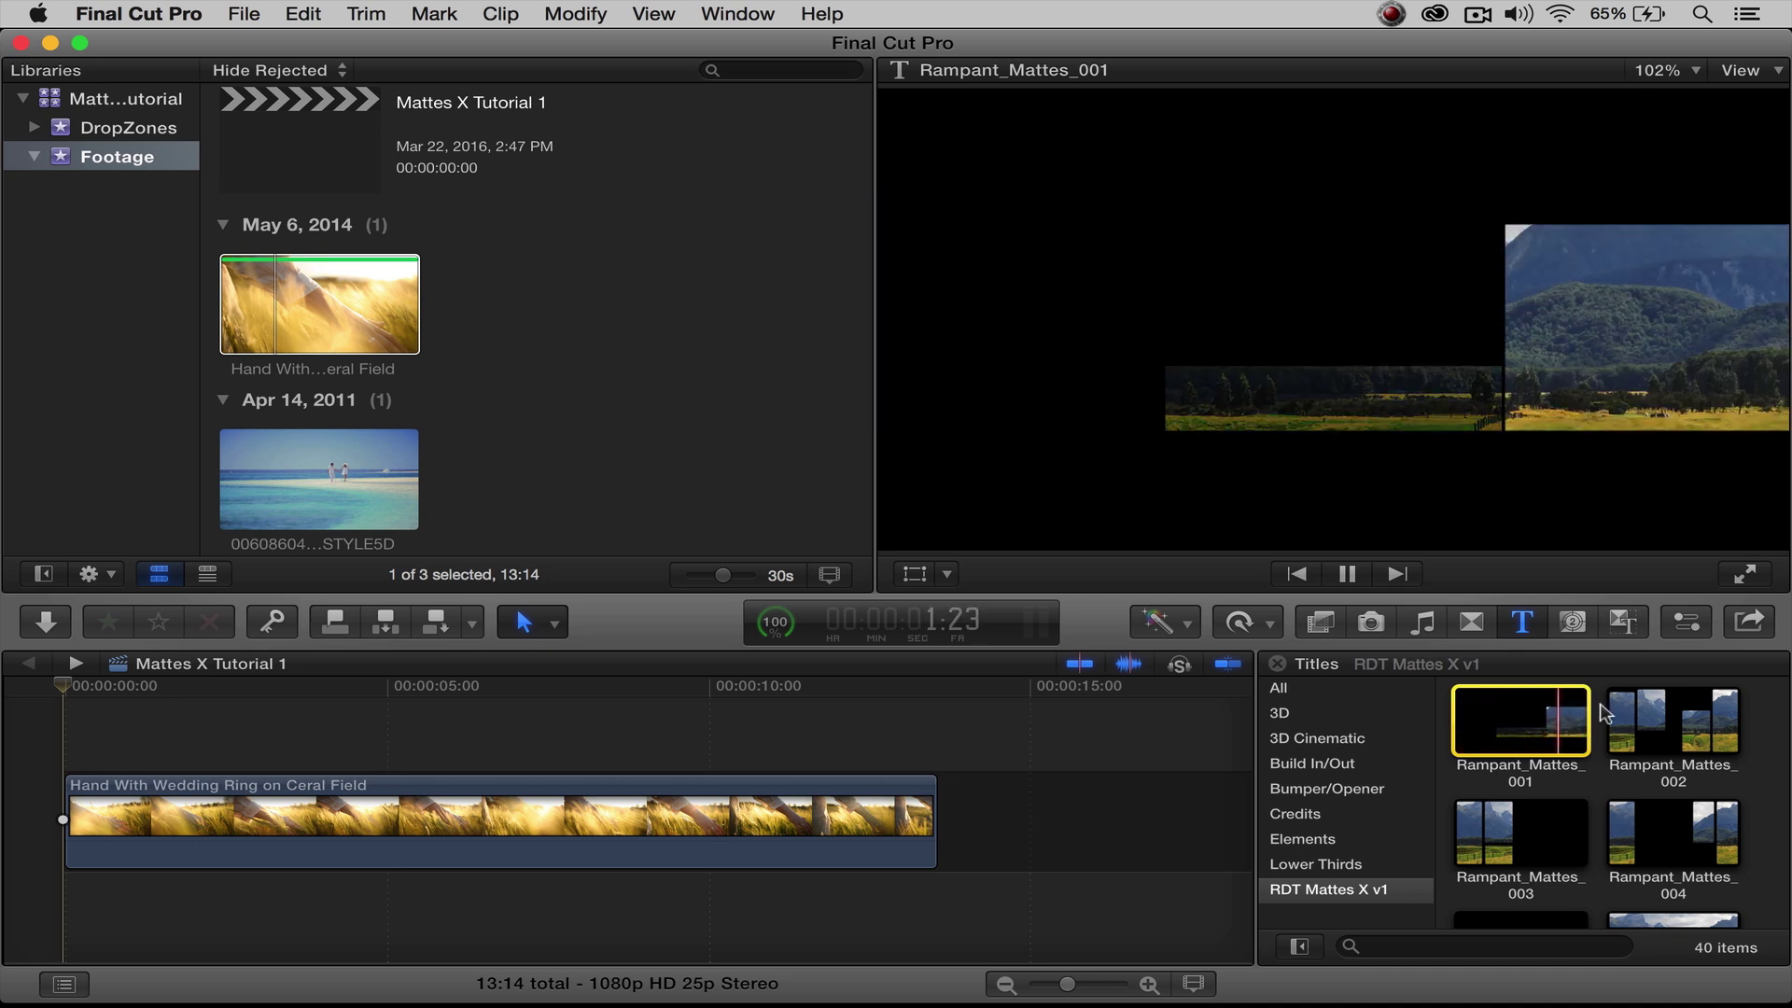
click(1617, 731)
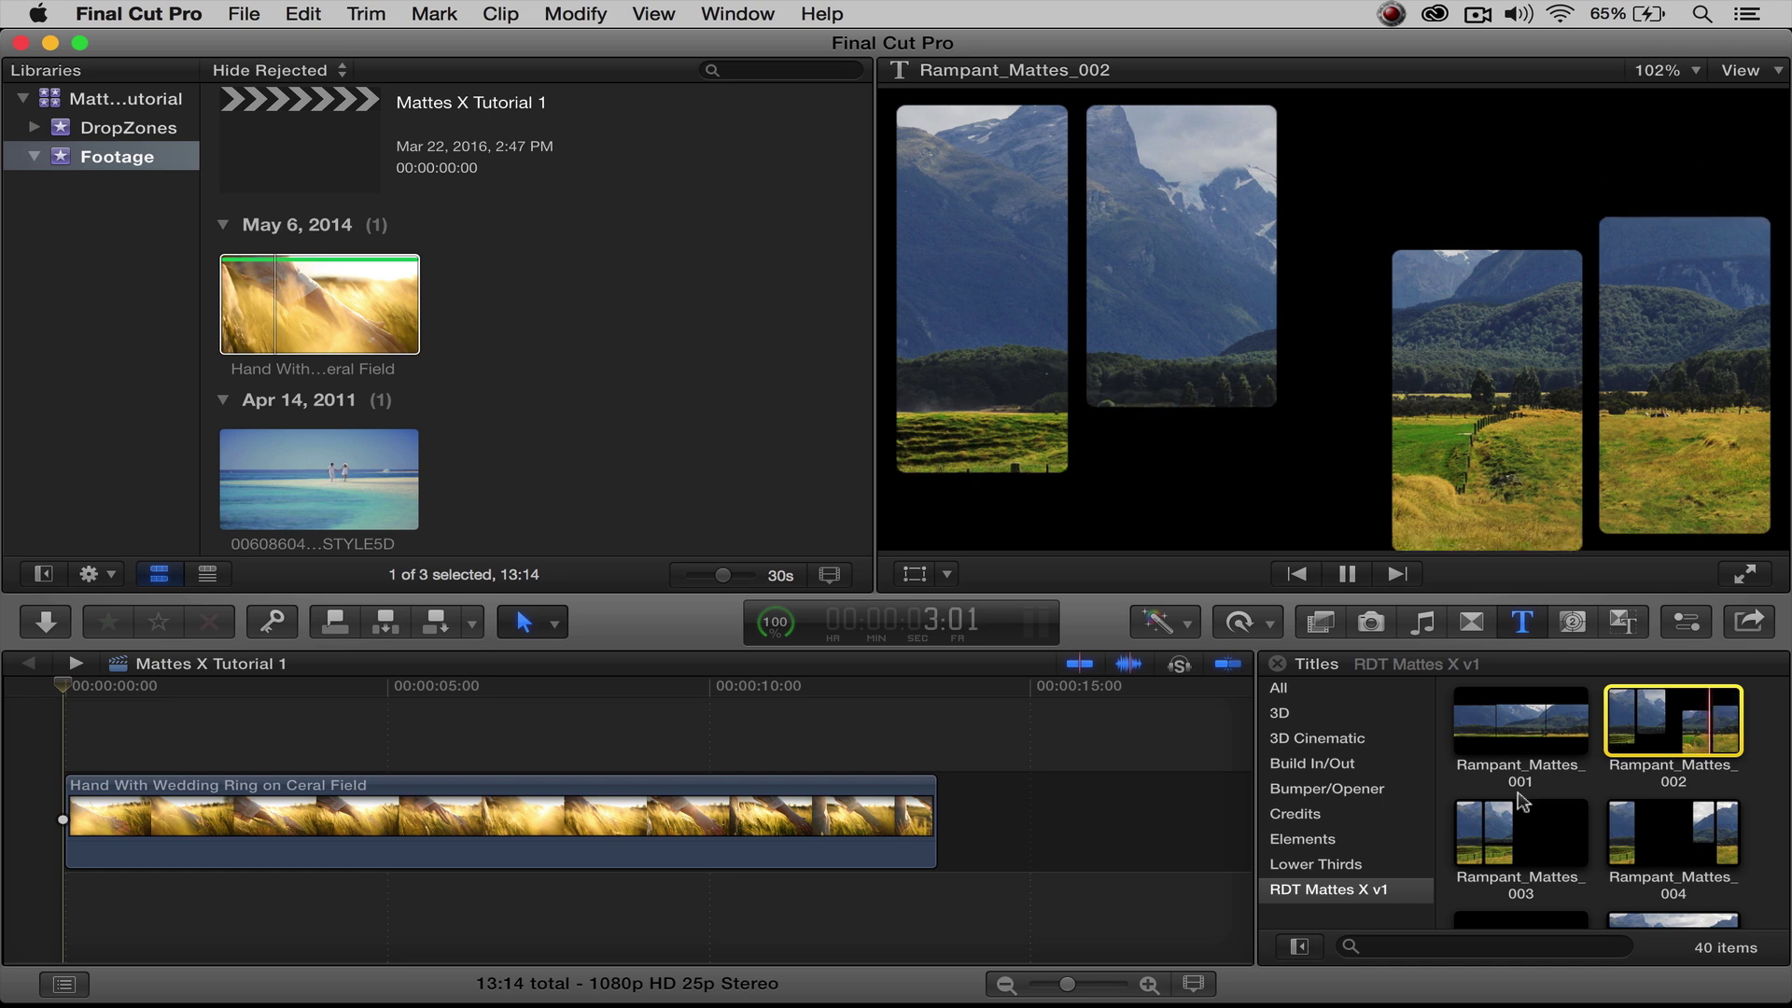
click(1469, 835)
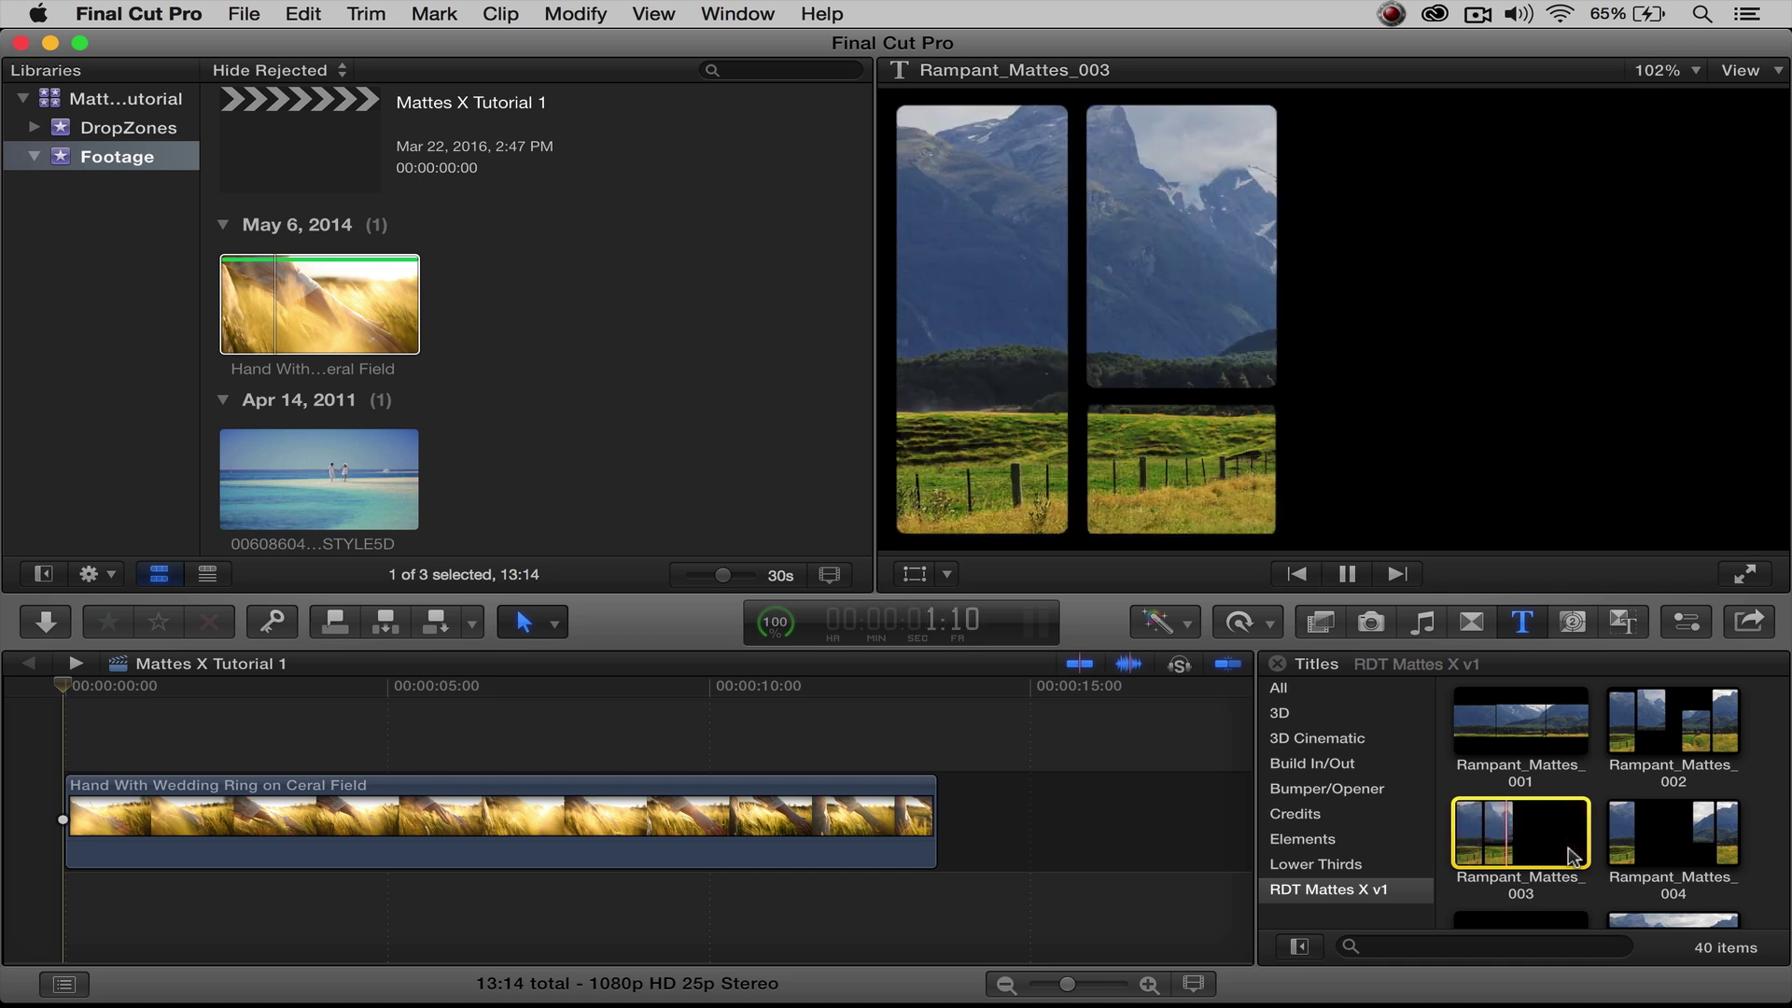
Step: Switch to Preview and examine the matte layouts throughout the Rampant_Style_Mattes_X_v1_Preview_Sheet.pdf
key(super+Tab)
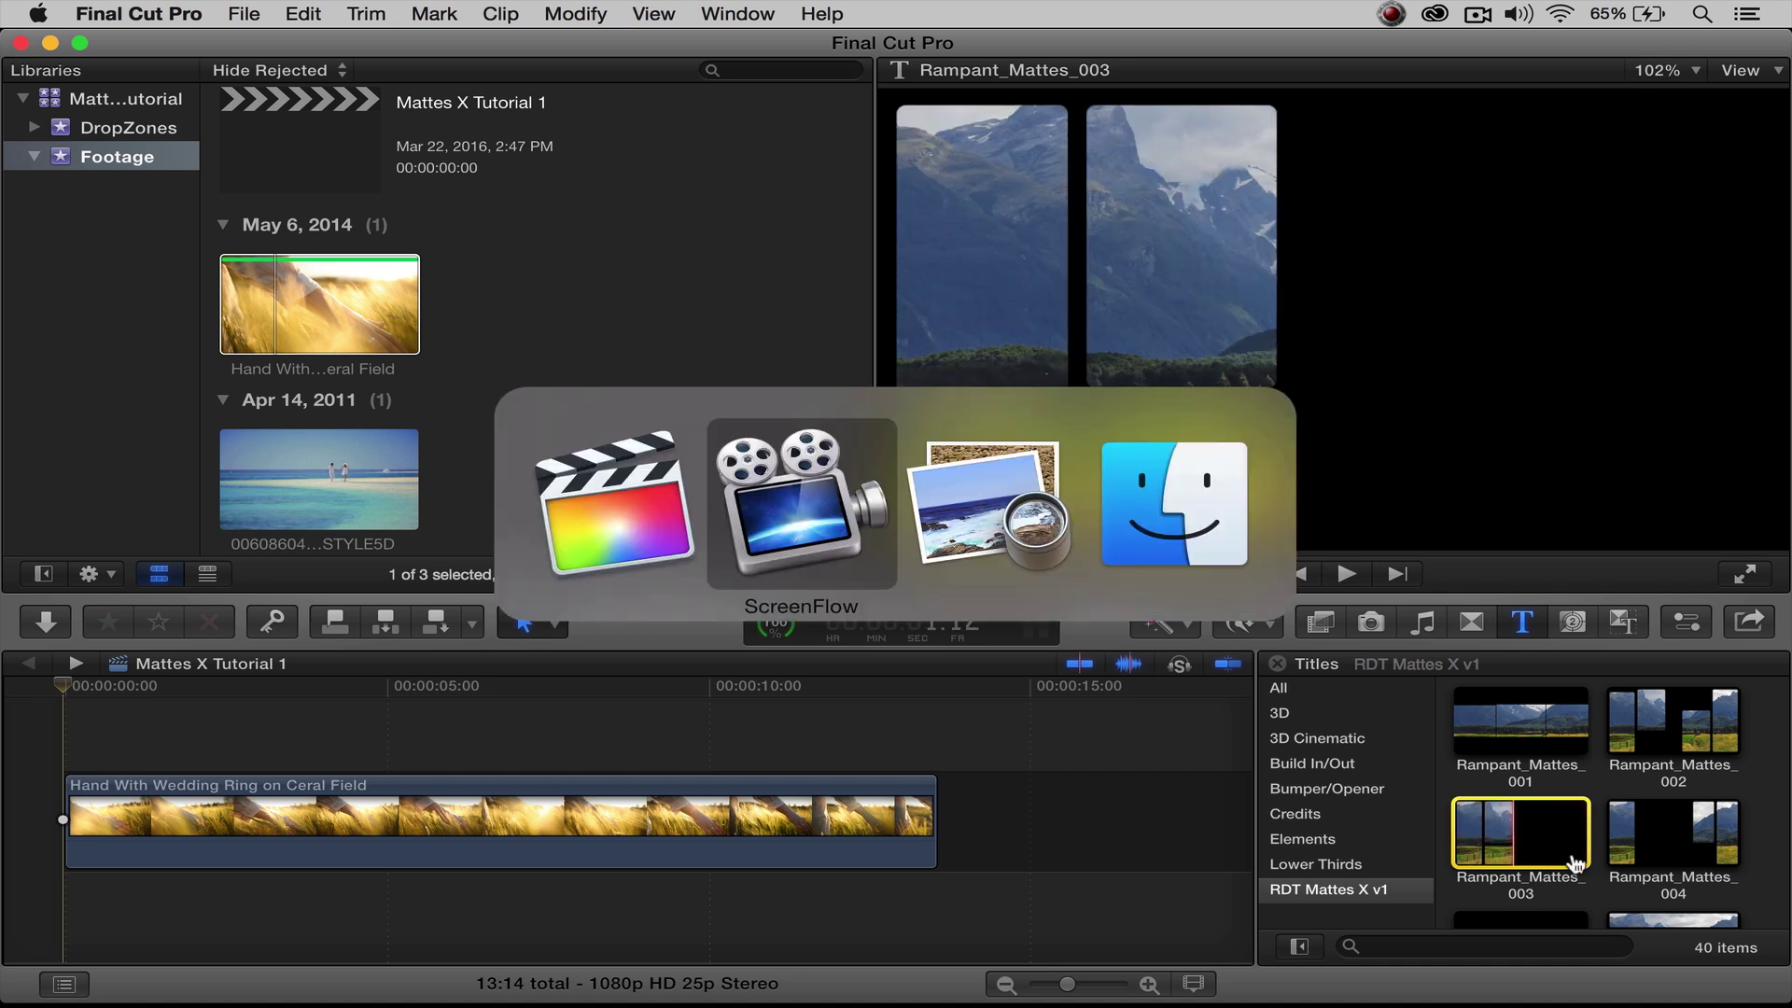
key(super+Tab)
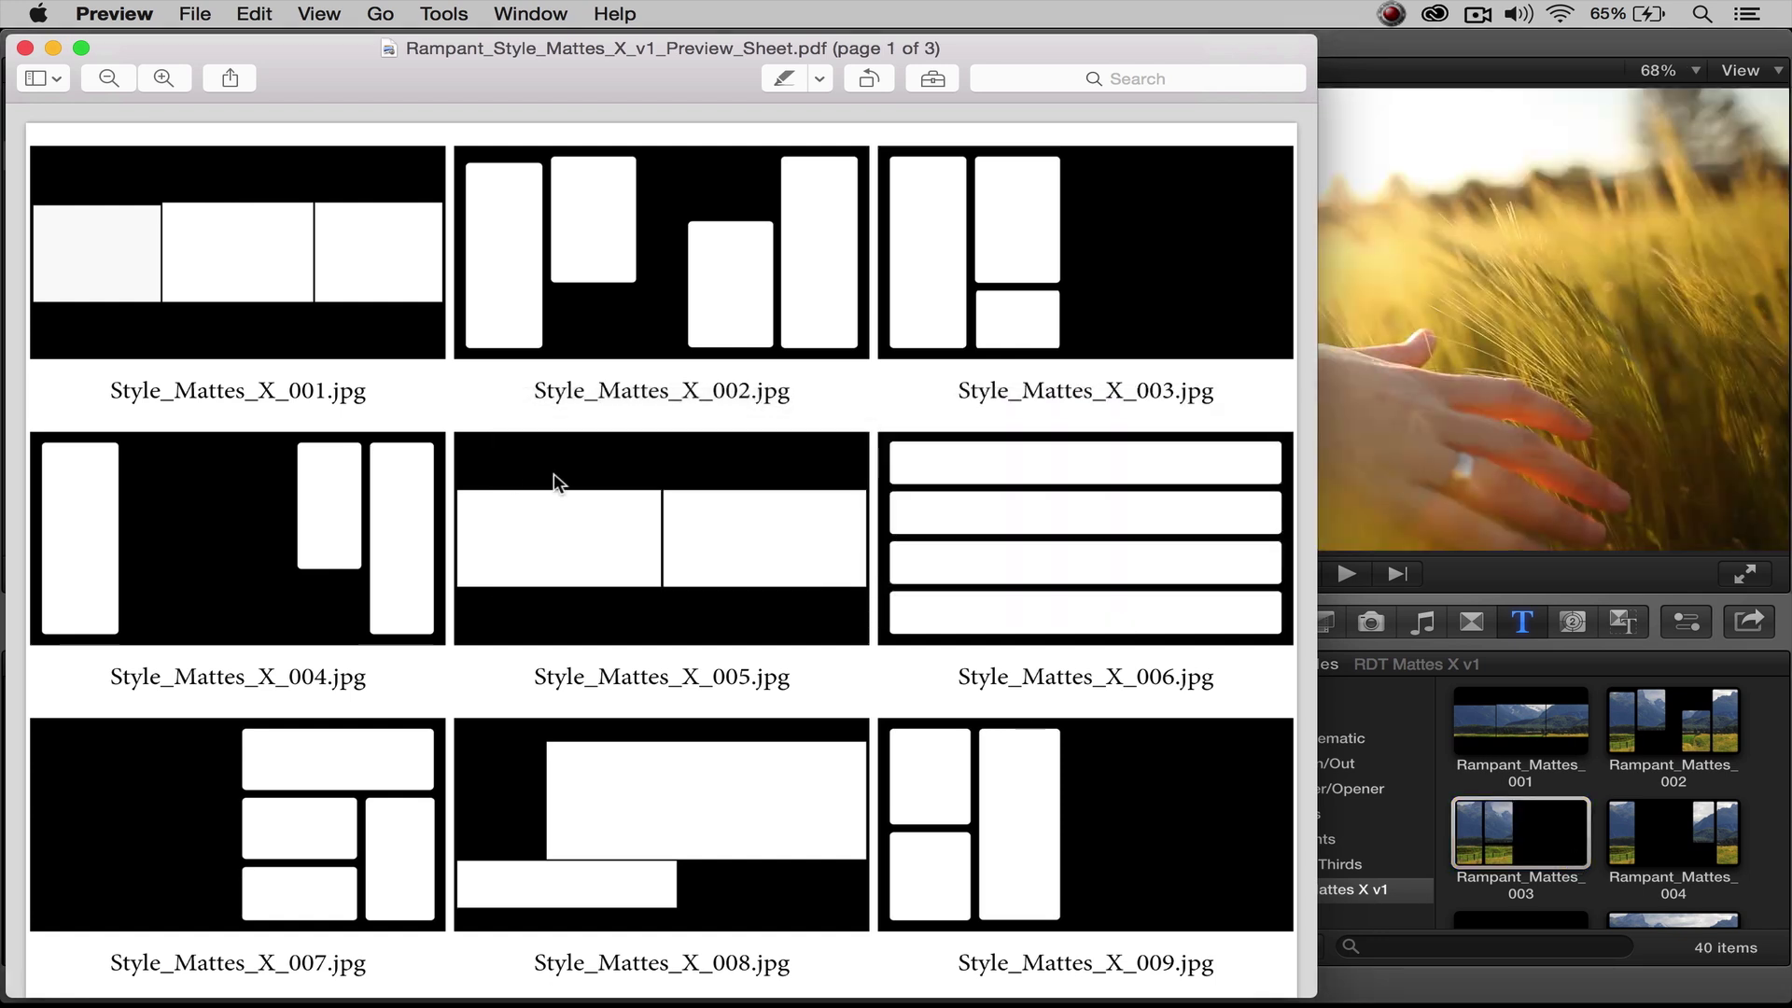
scroll(620, 493, down, 20)
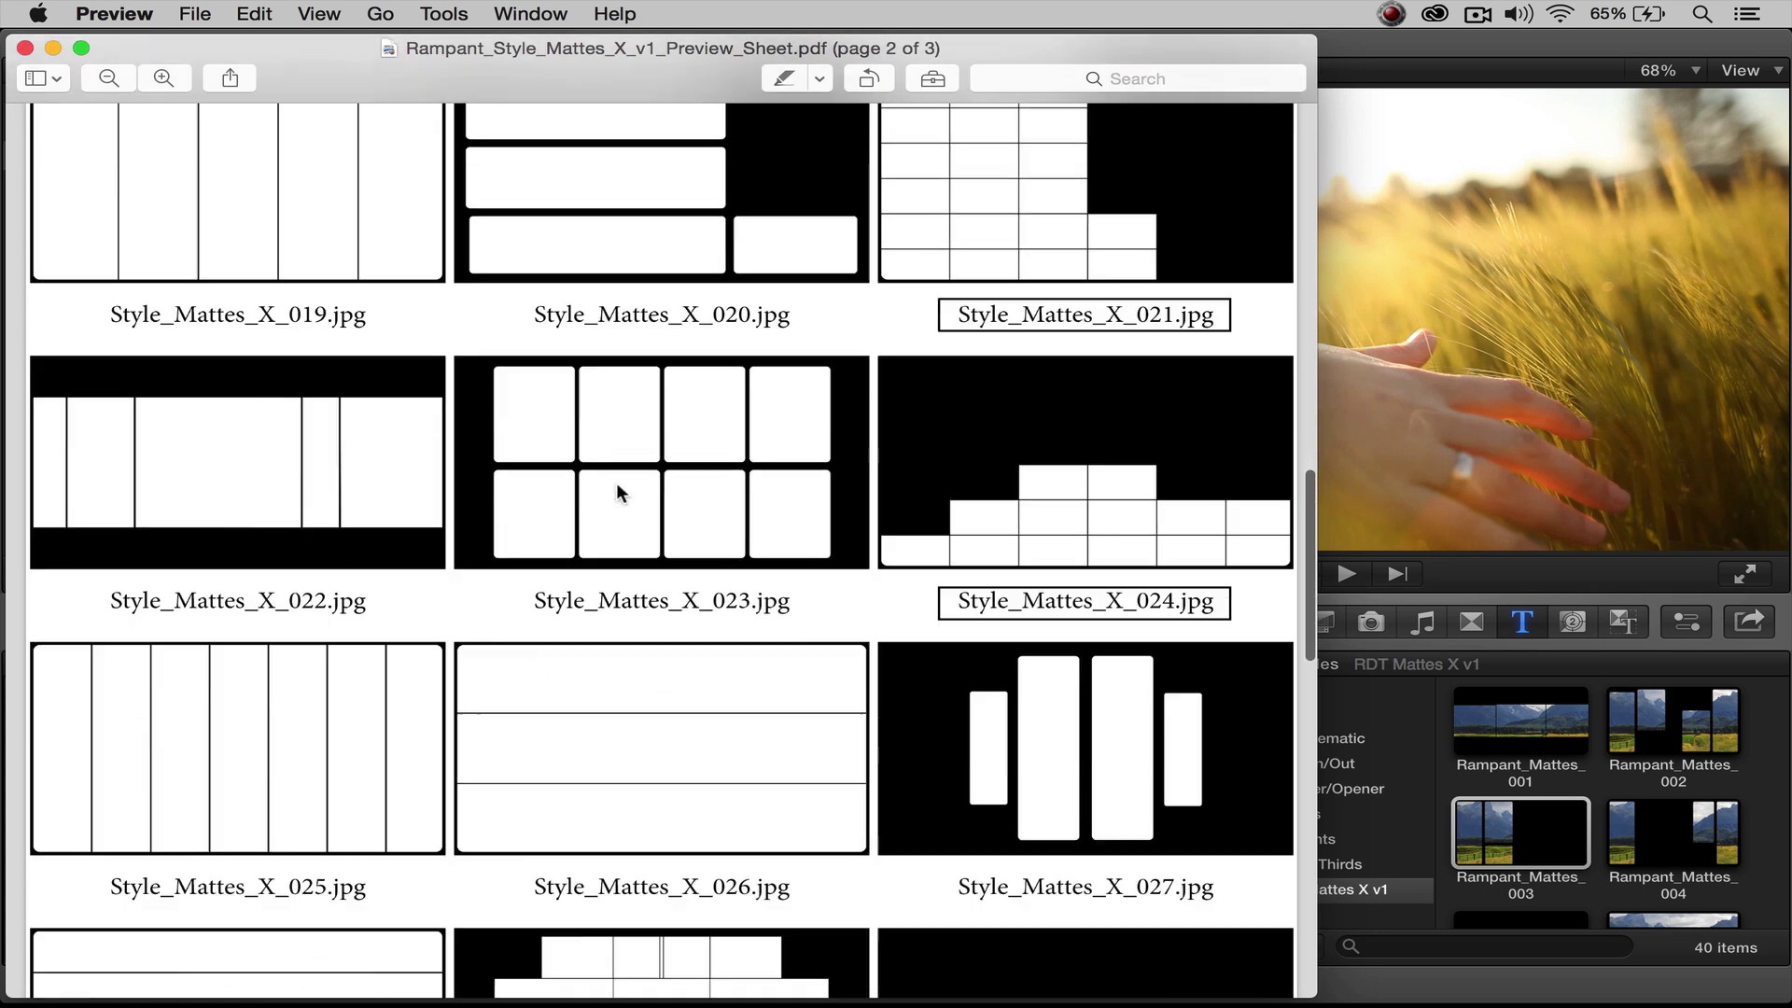
scroll(619, 493, down, 15)
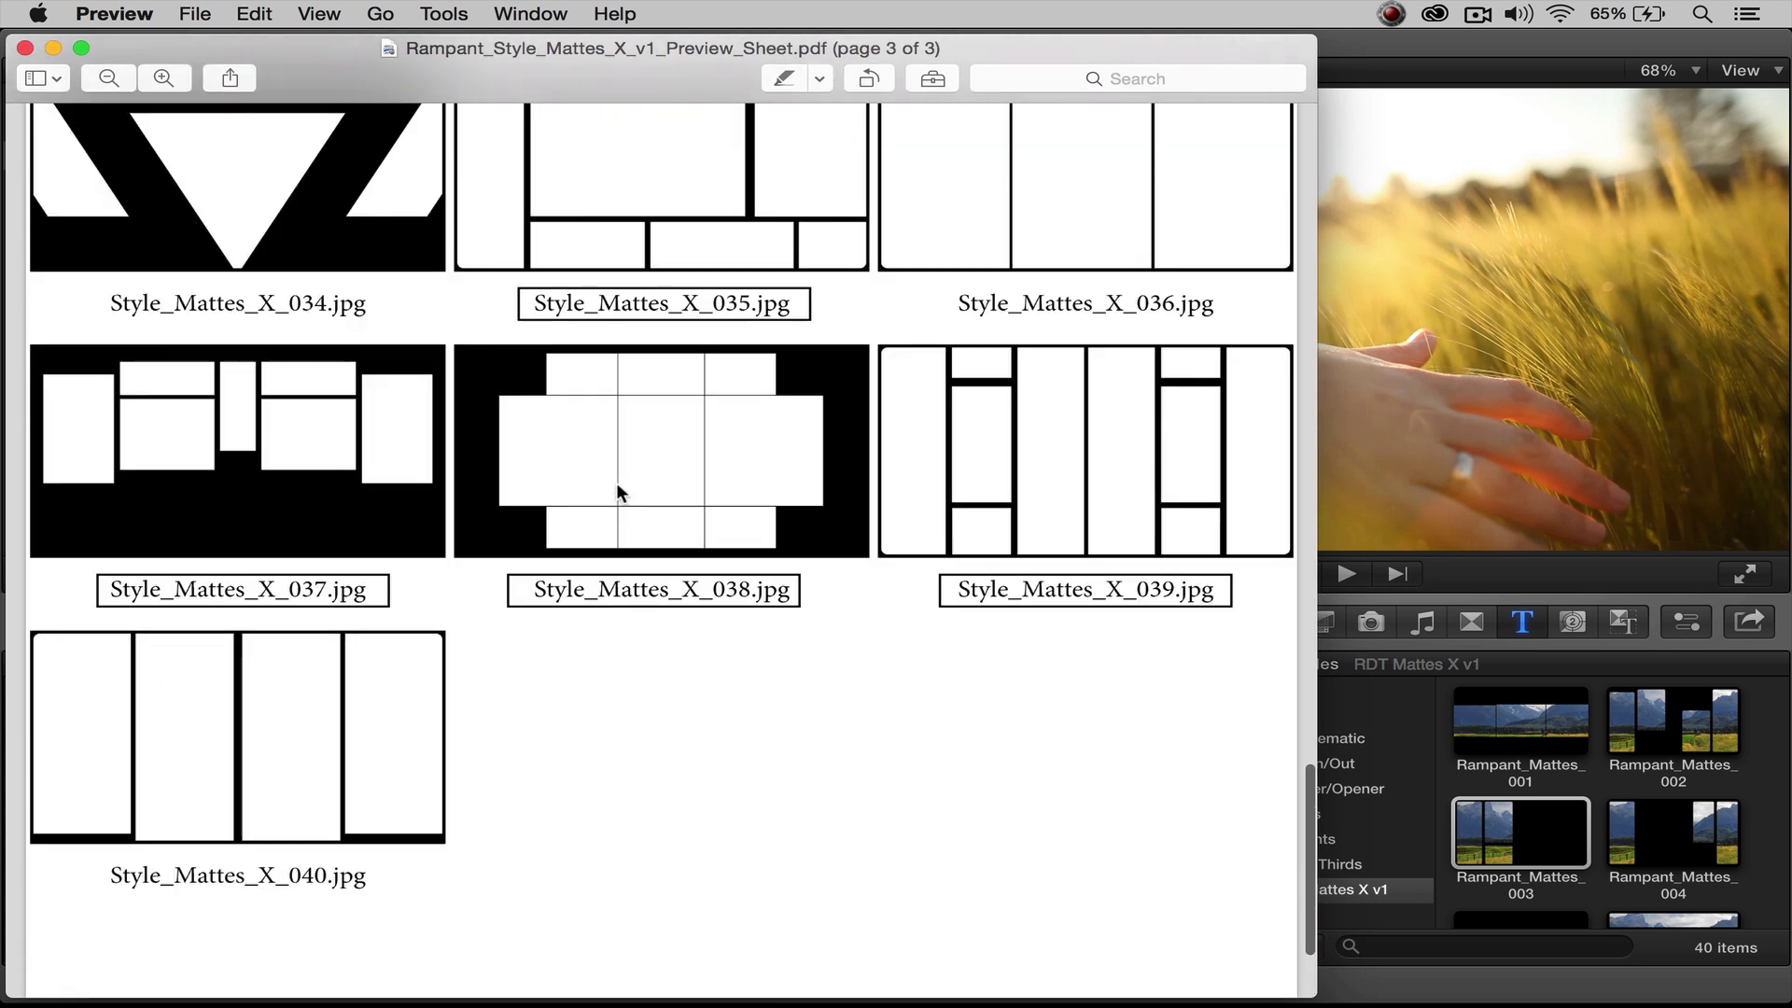
scroll(620, 492, up, 20)
scroll(619, 492, down, 3)
scroll(618, 491, down, 2)
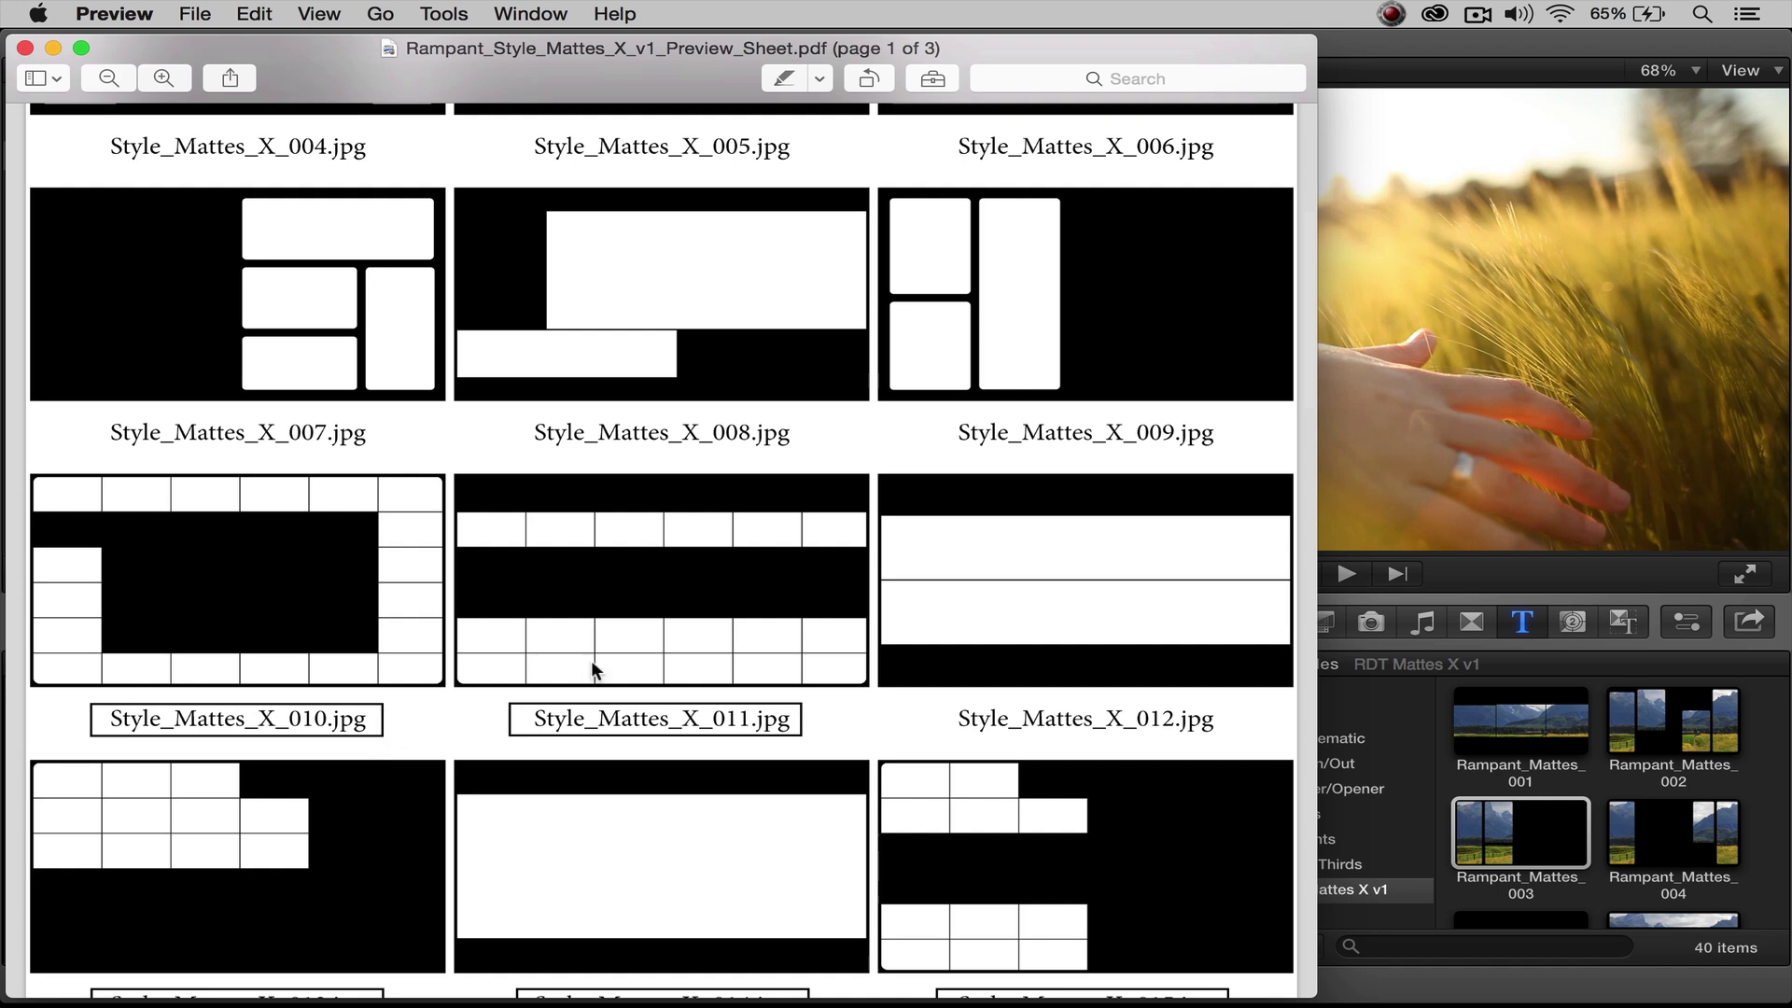
scroll(592, 669, up, 10)
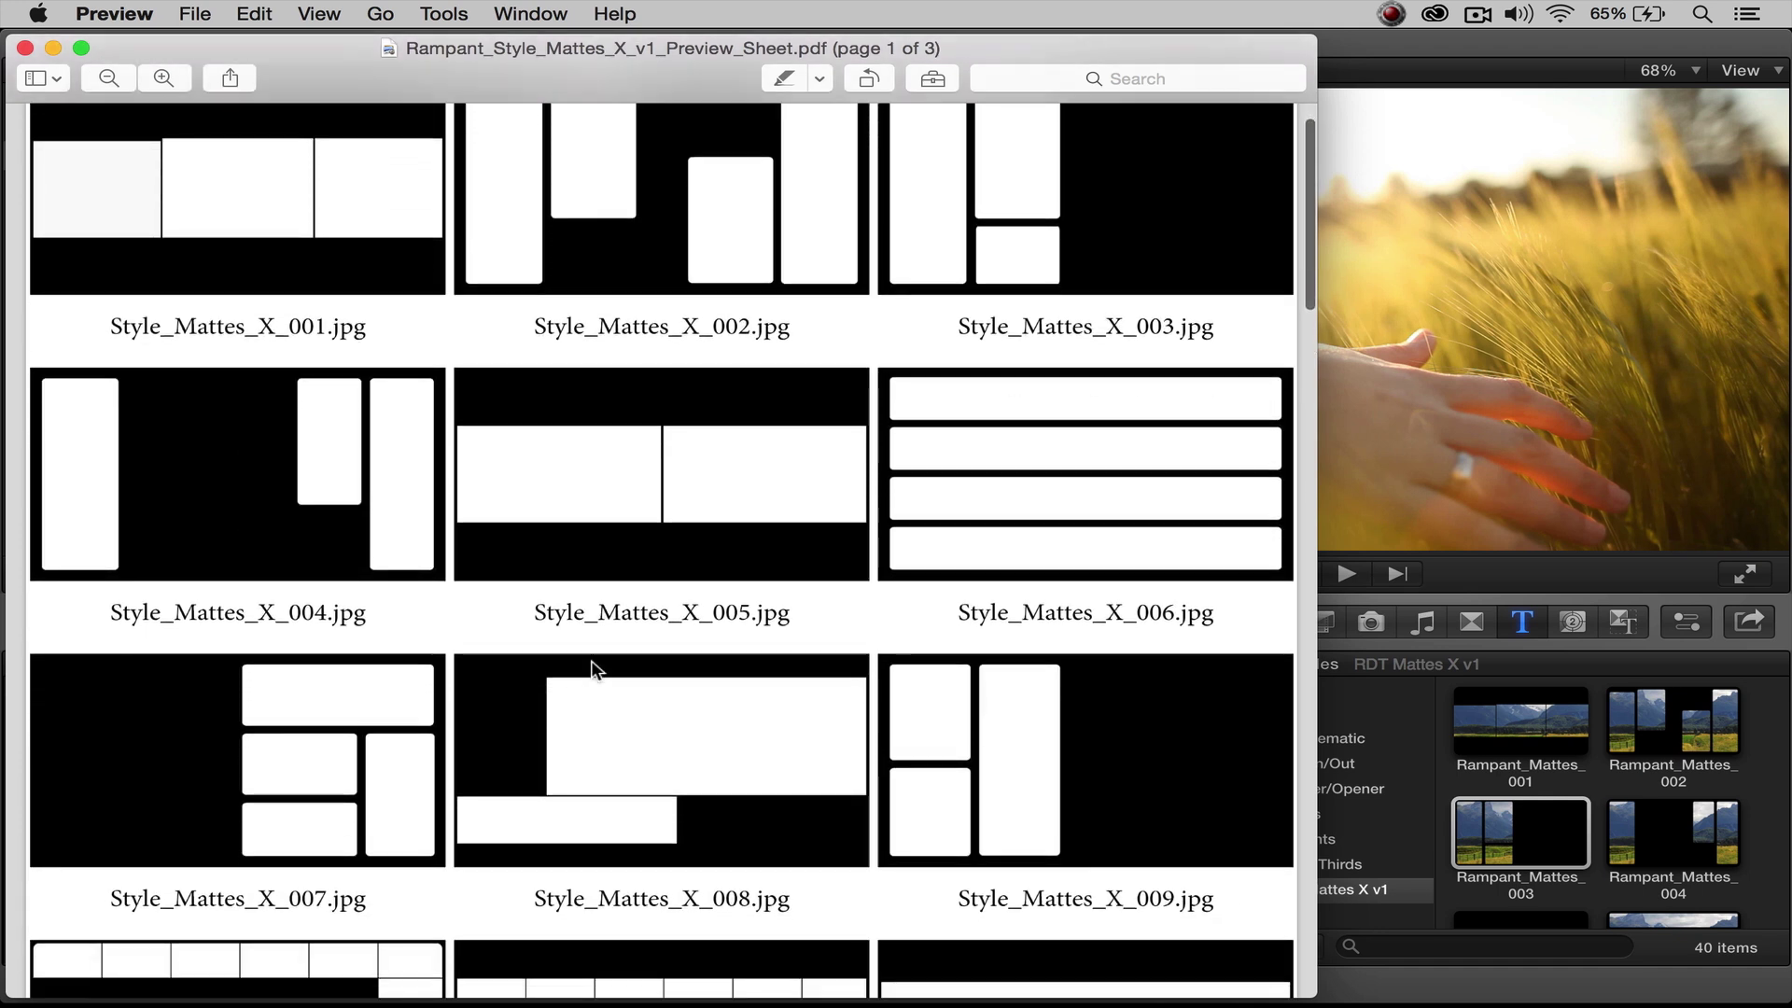
scroll(591, 659, down, 15)
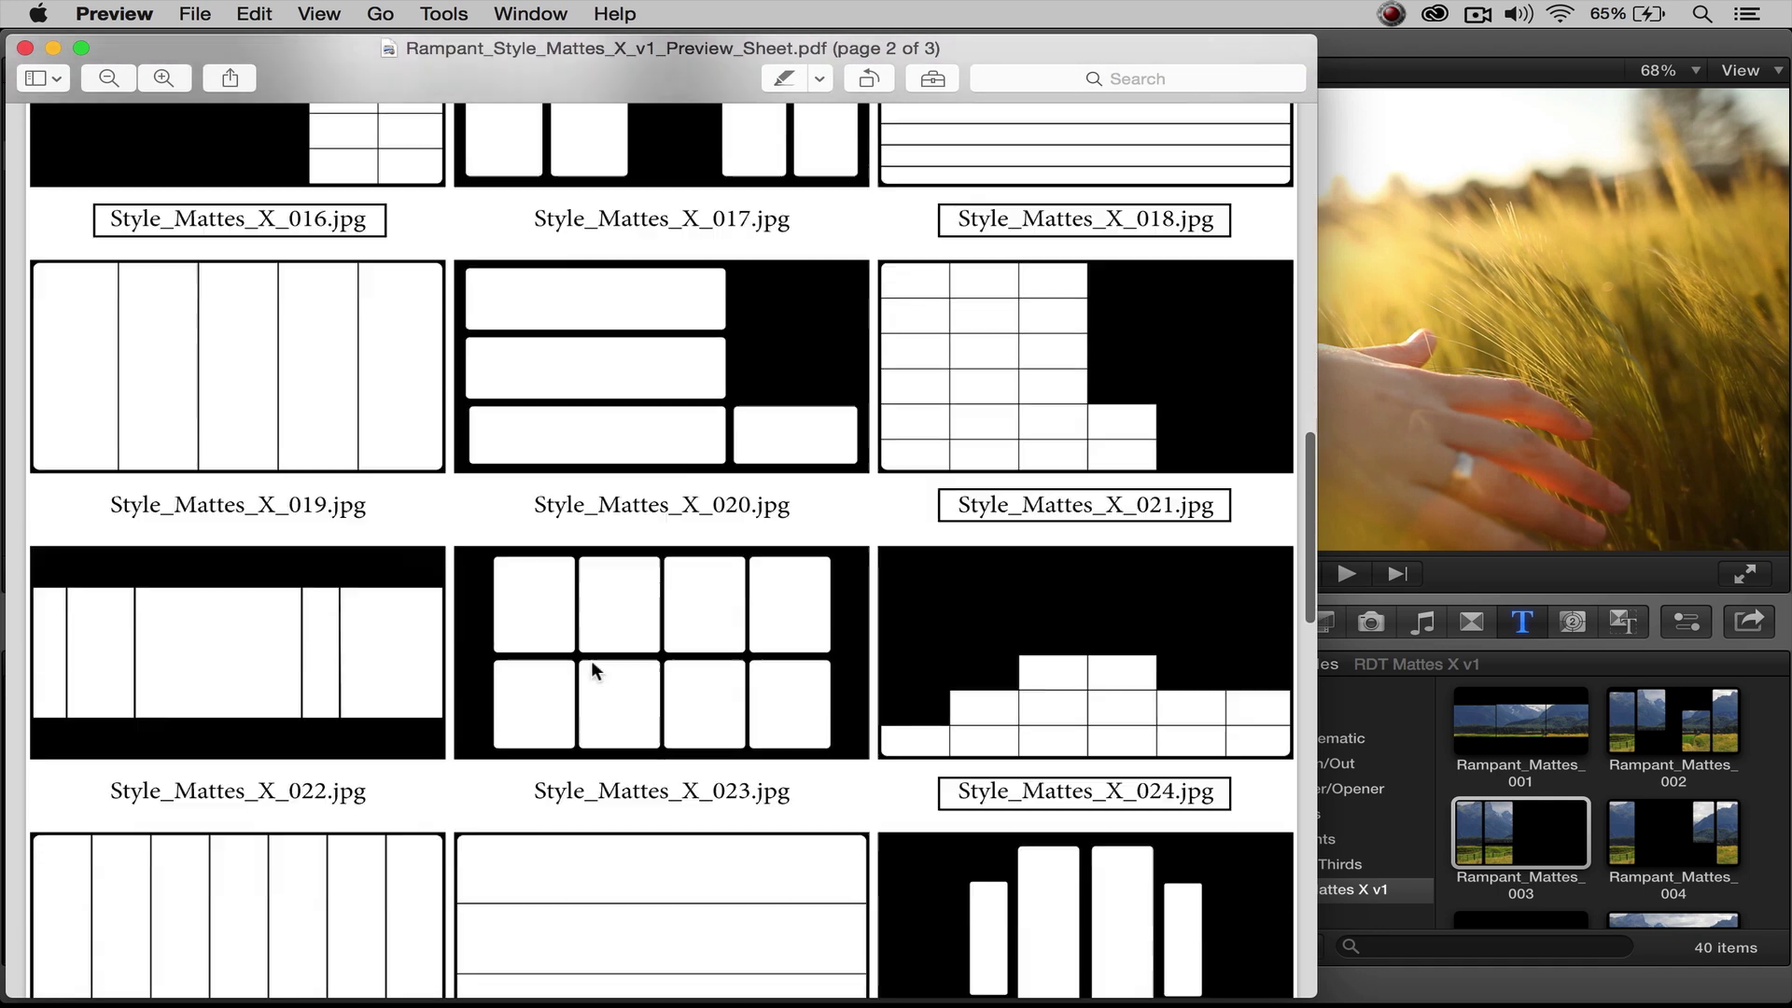
Step: Switch back to Final Cut Pro and place the Rampant_Mattes_001 title above the footage clip at the timeline's start
key(super+Tab)
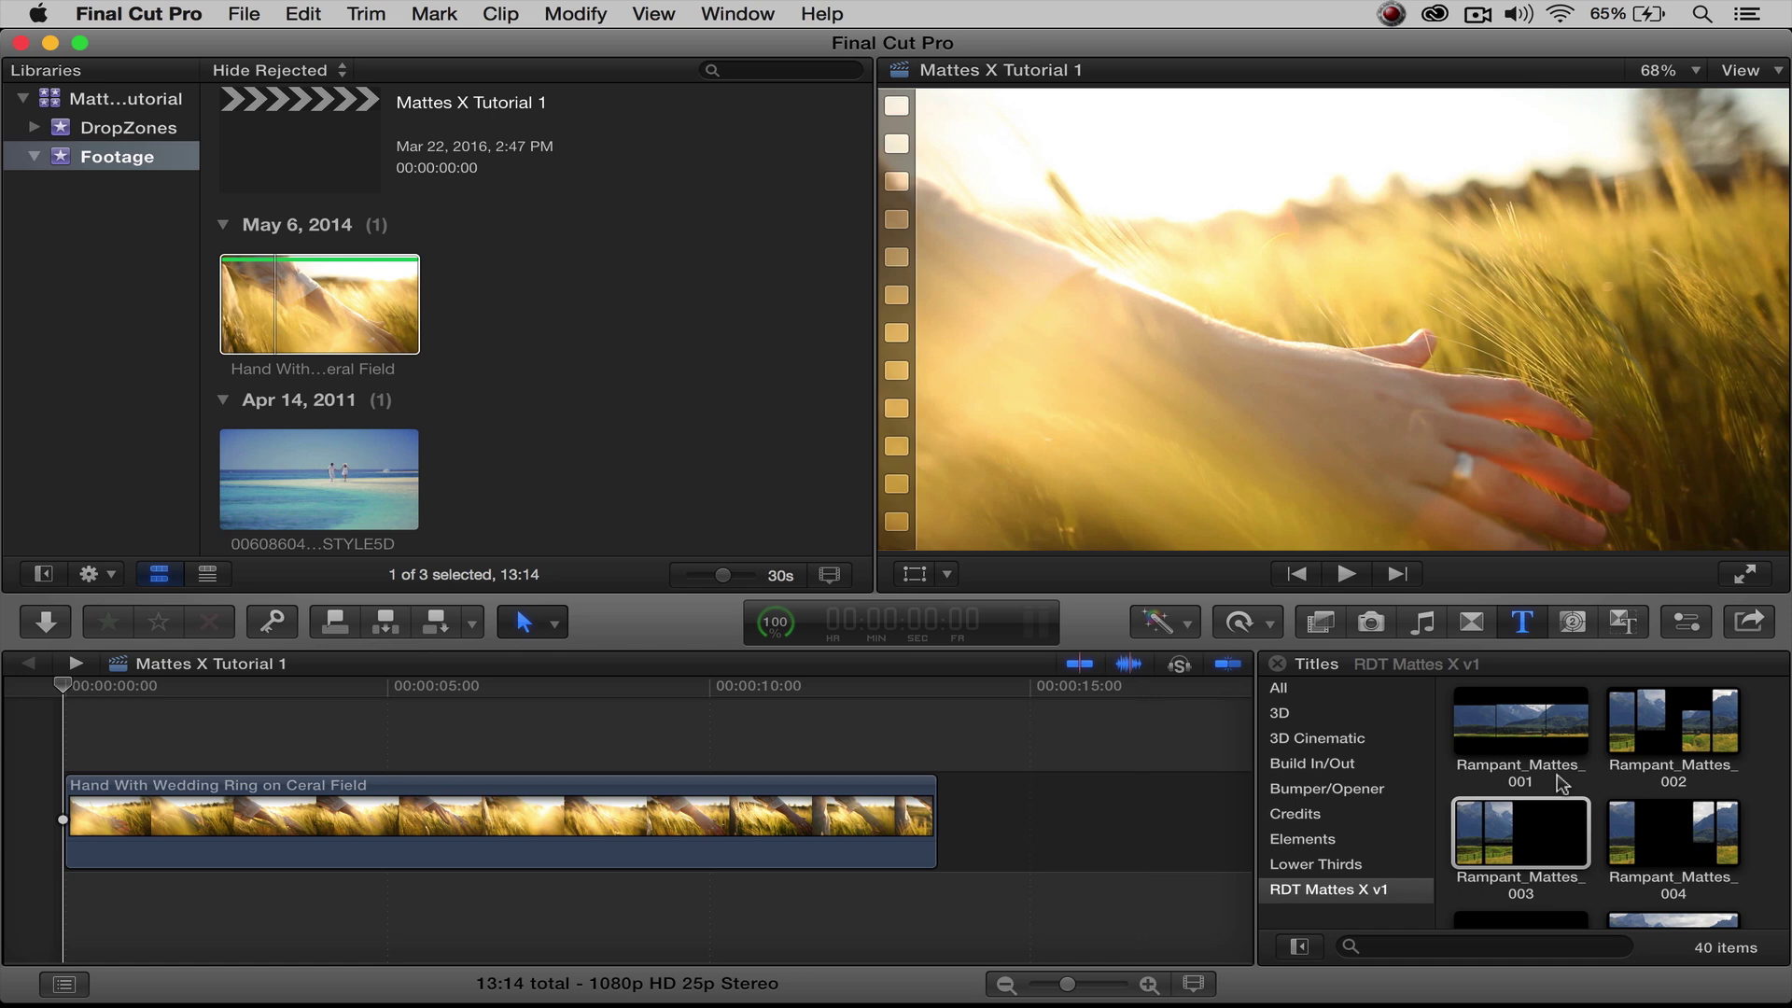
click(1497, 724)
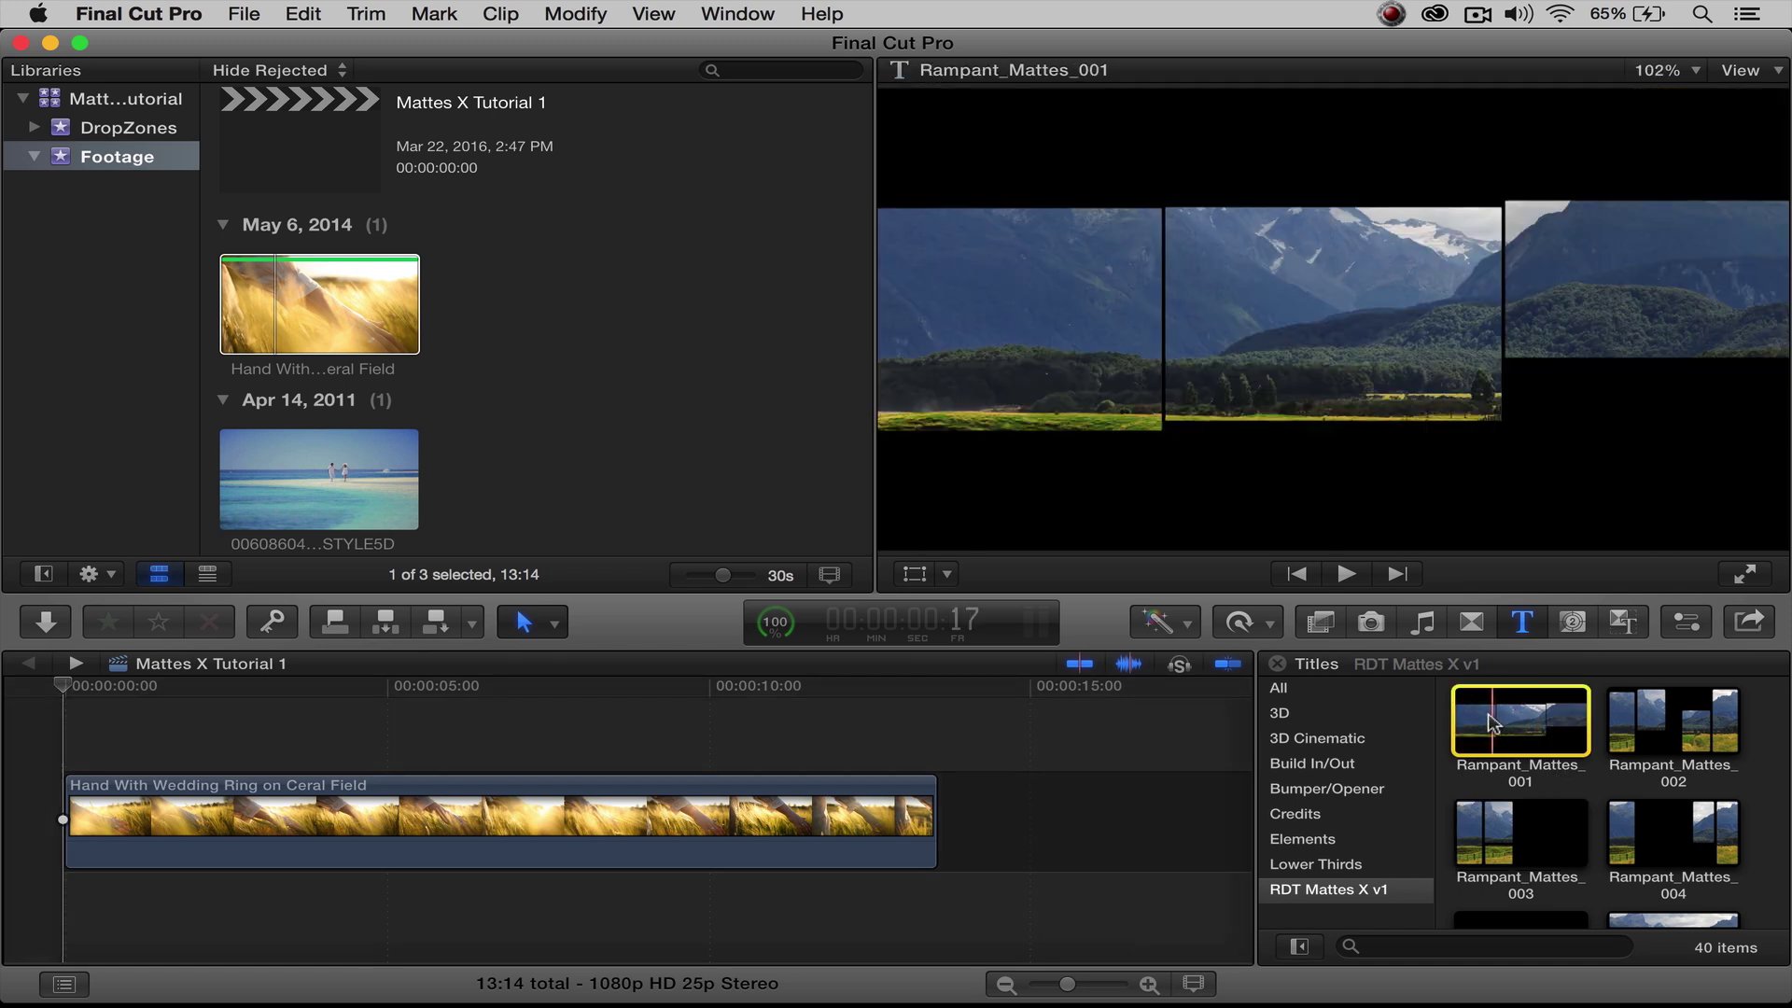
drag(1497, 724, 69, 732)
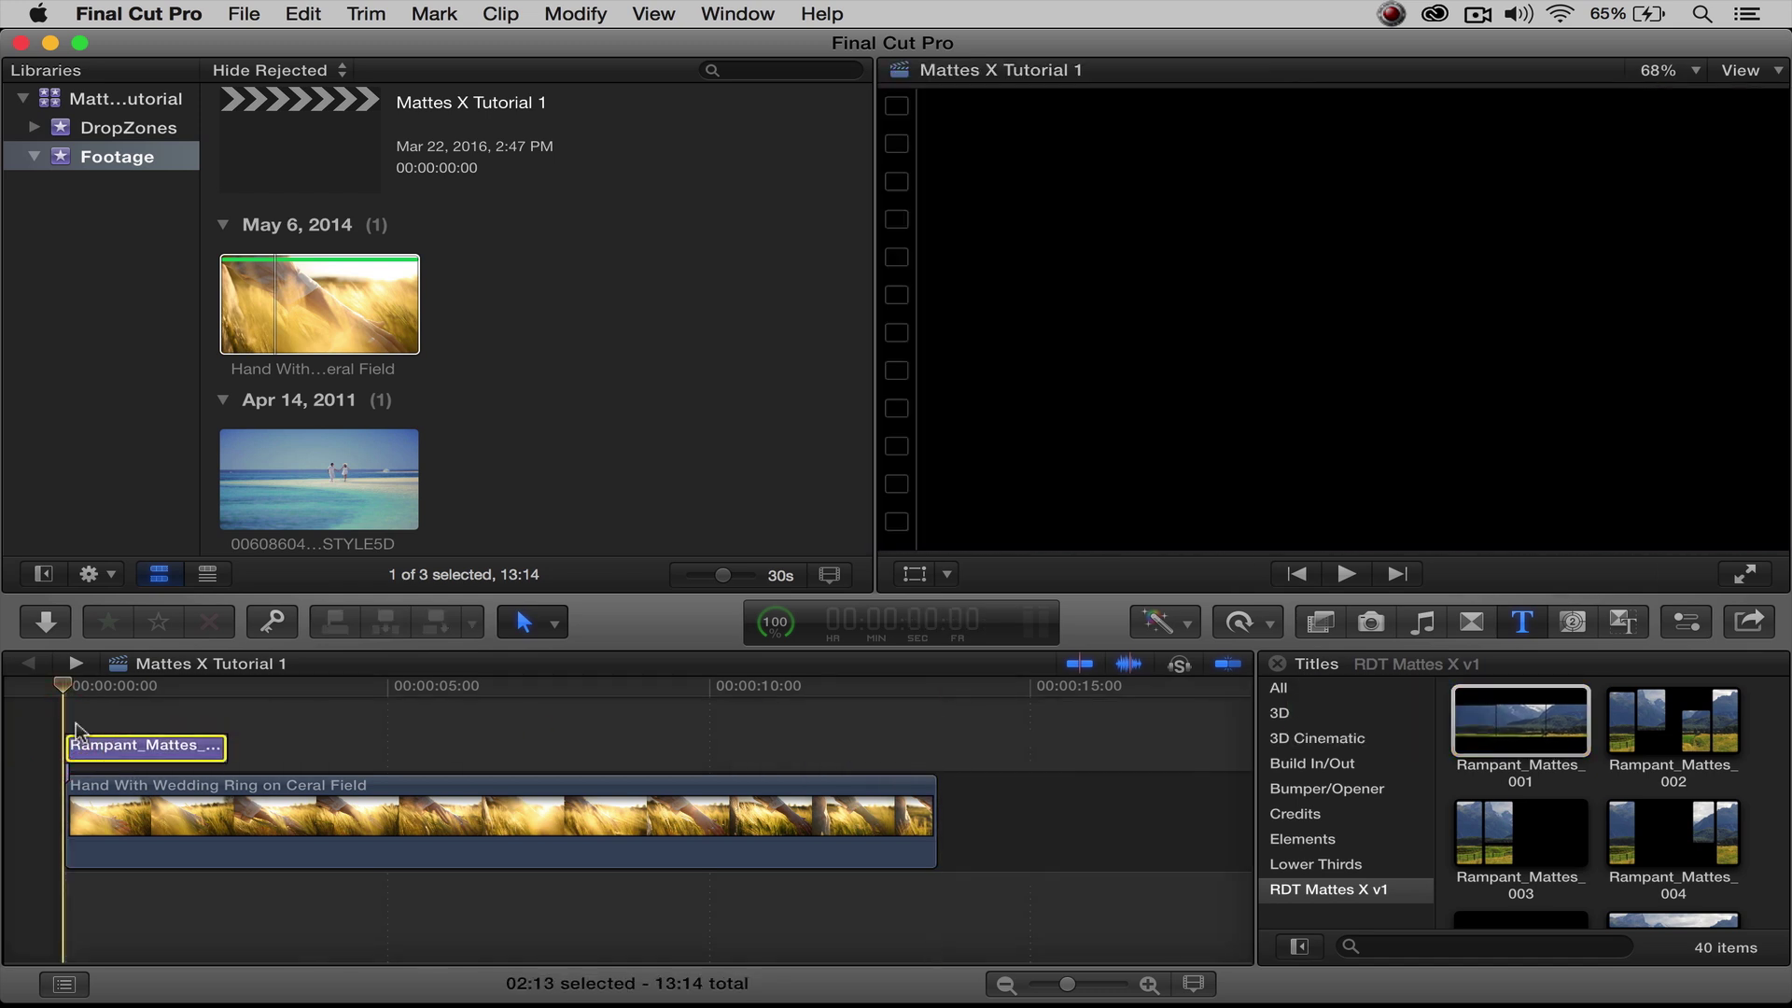
Step: Play and scrub the opening of the timeline to review how the Rampant_Mattes_001 title animates on and off over the footage
key(space)
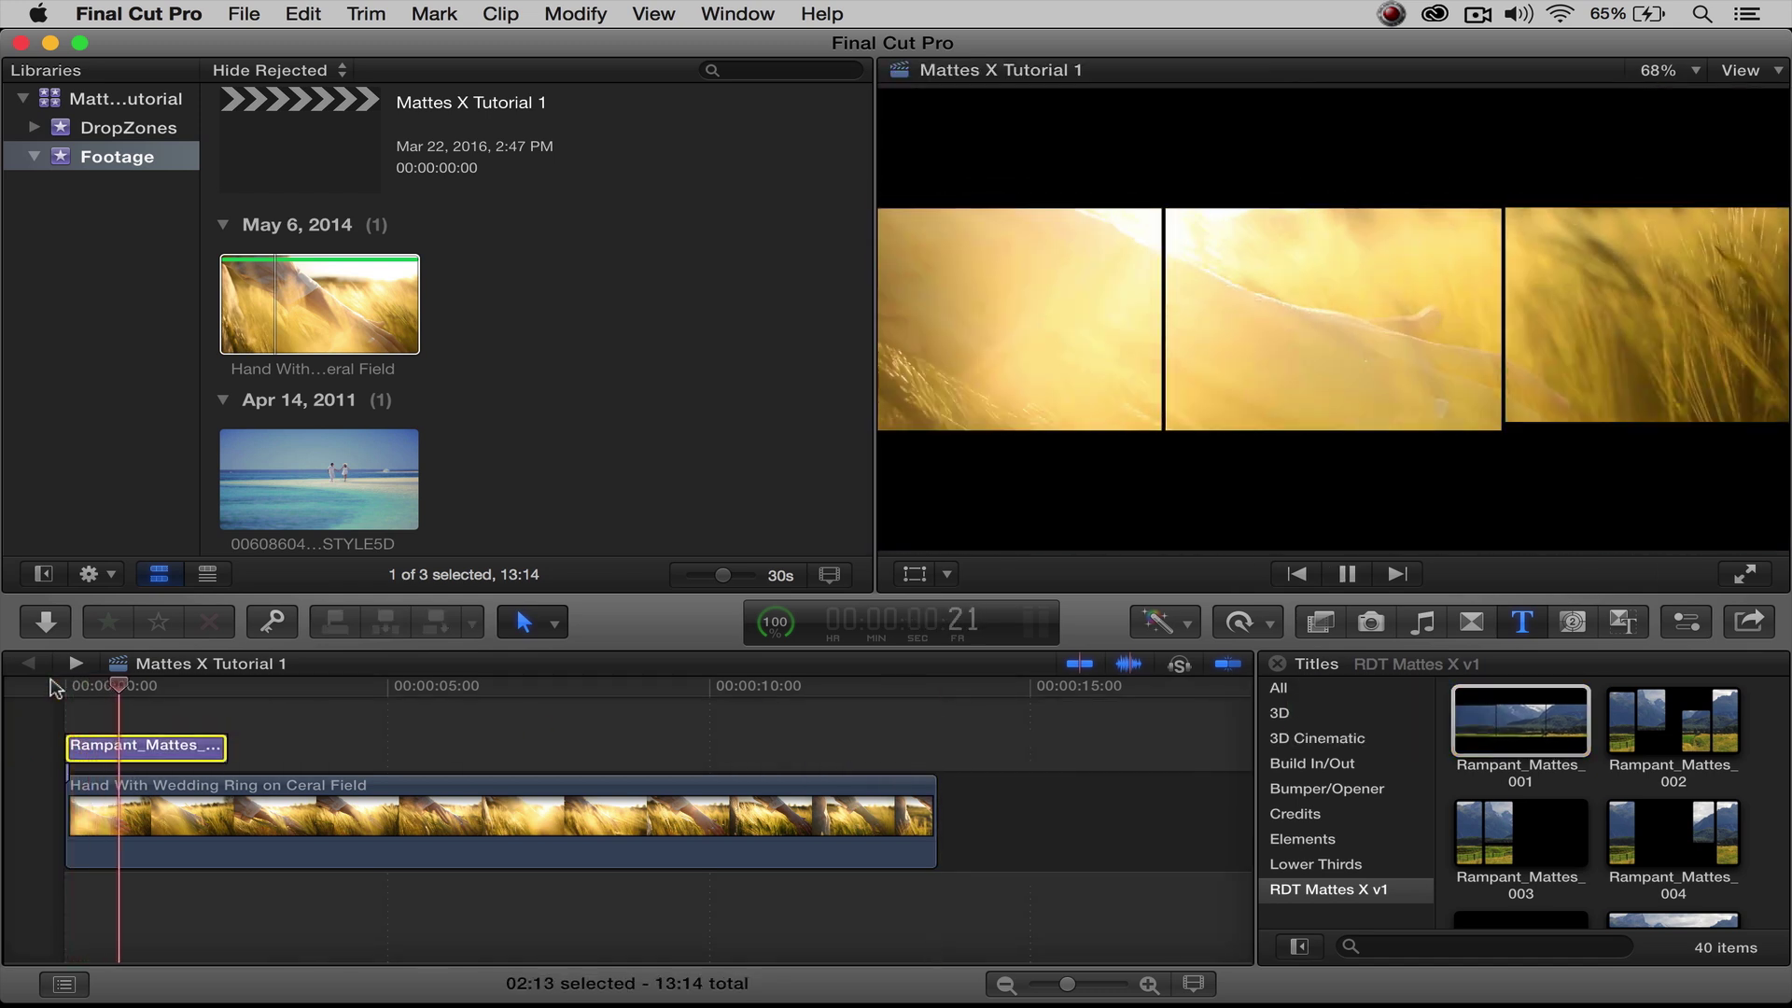
key(space)
click(44, 695)
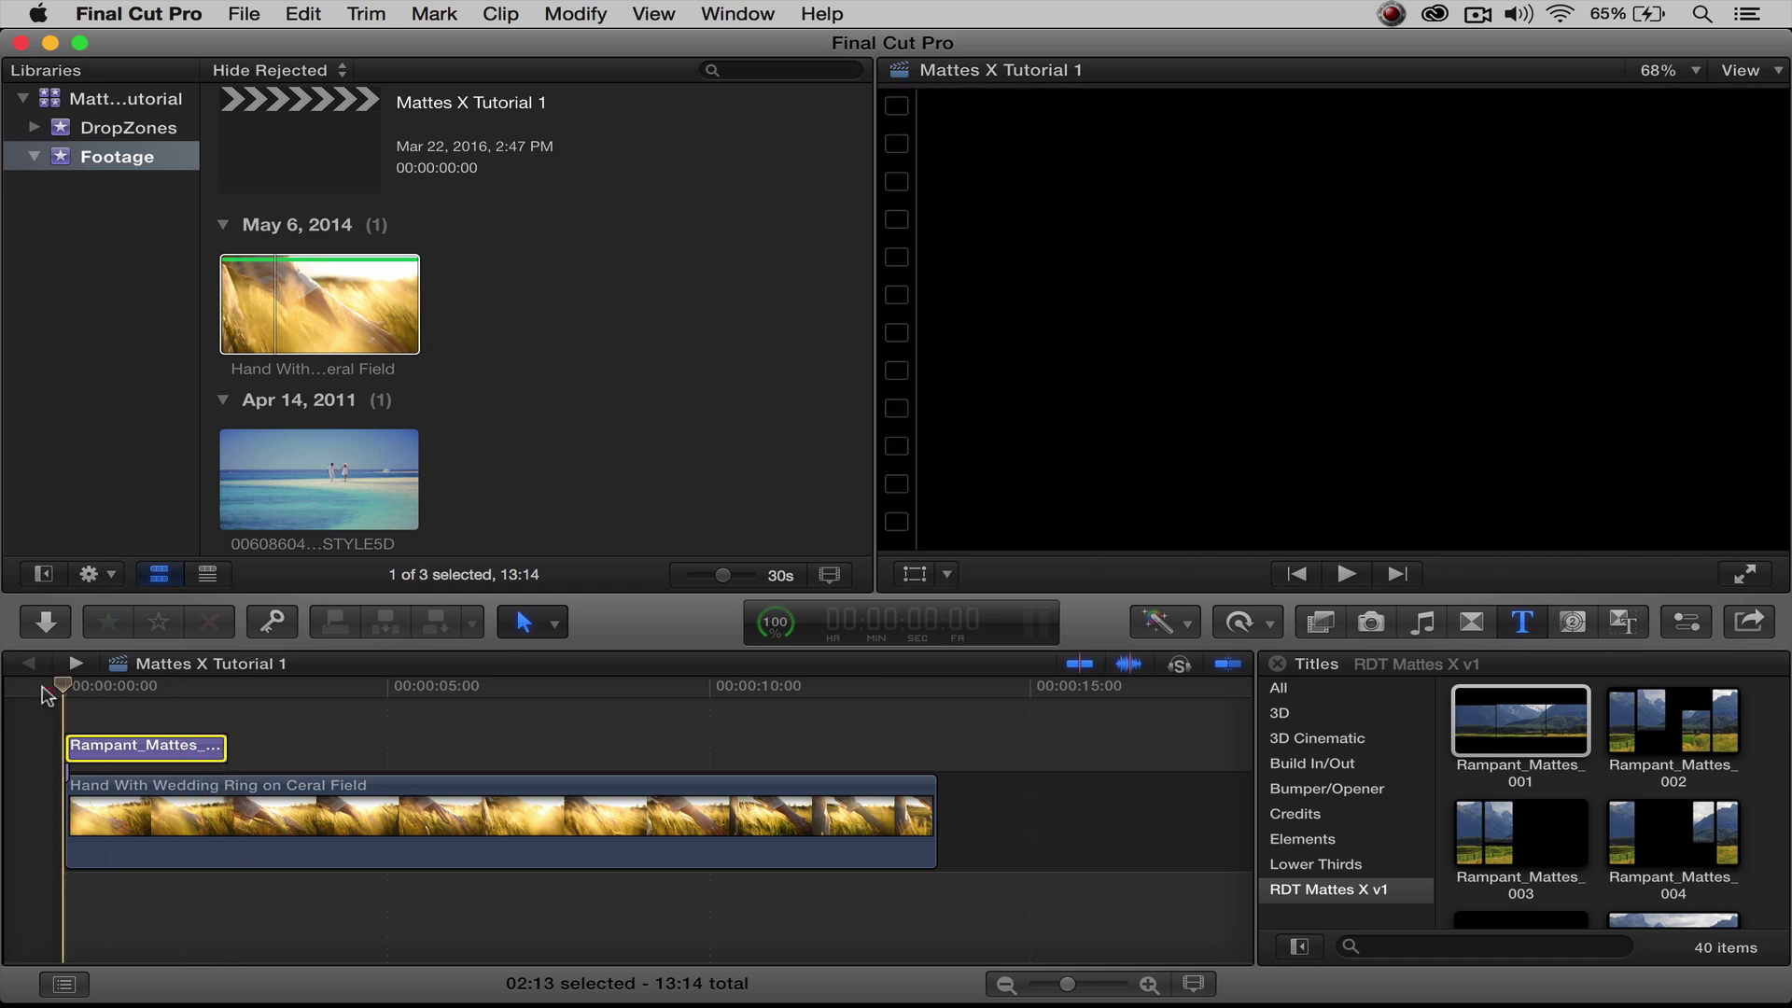
key(space)
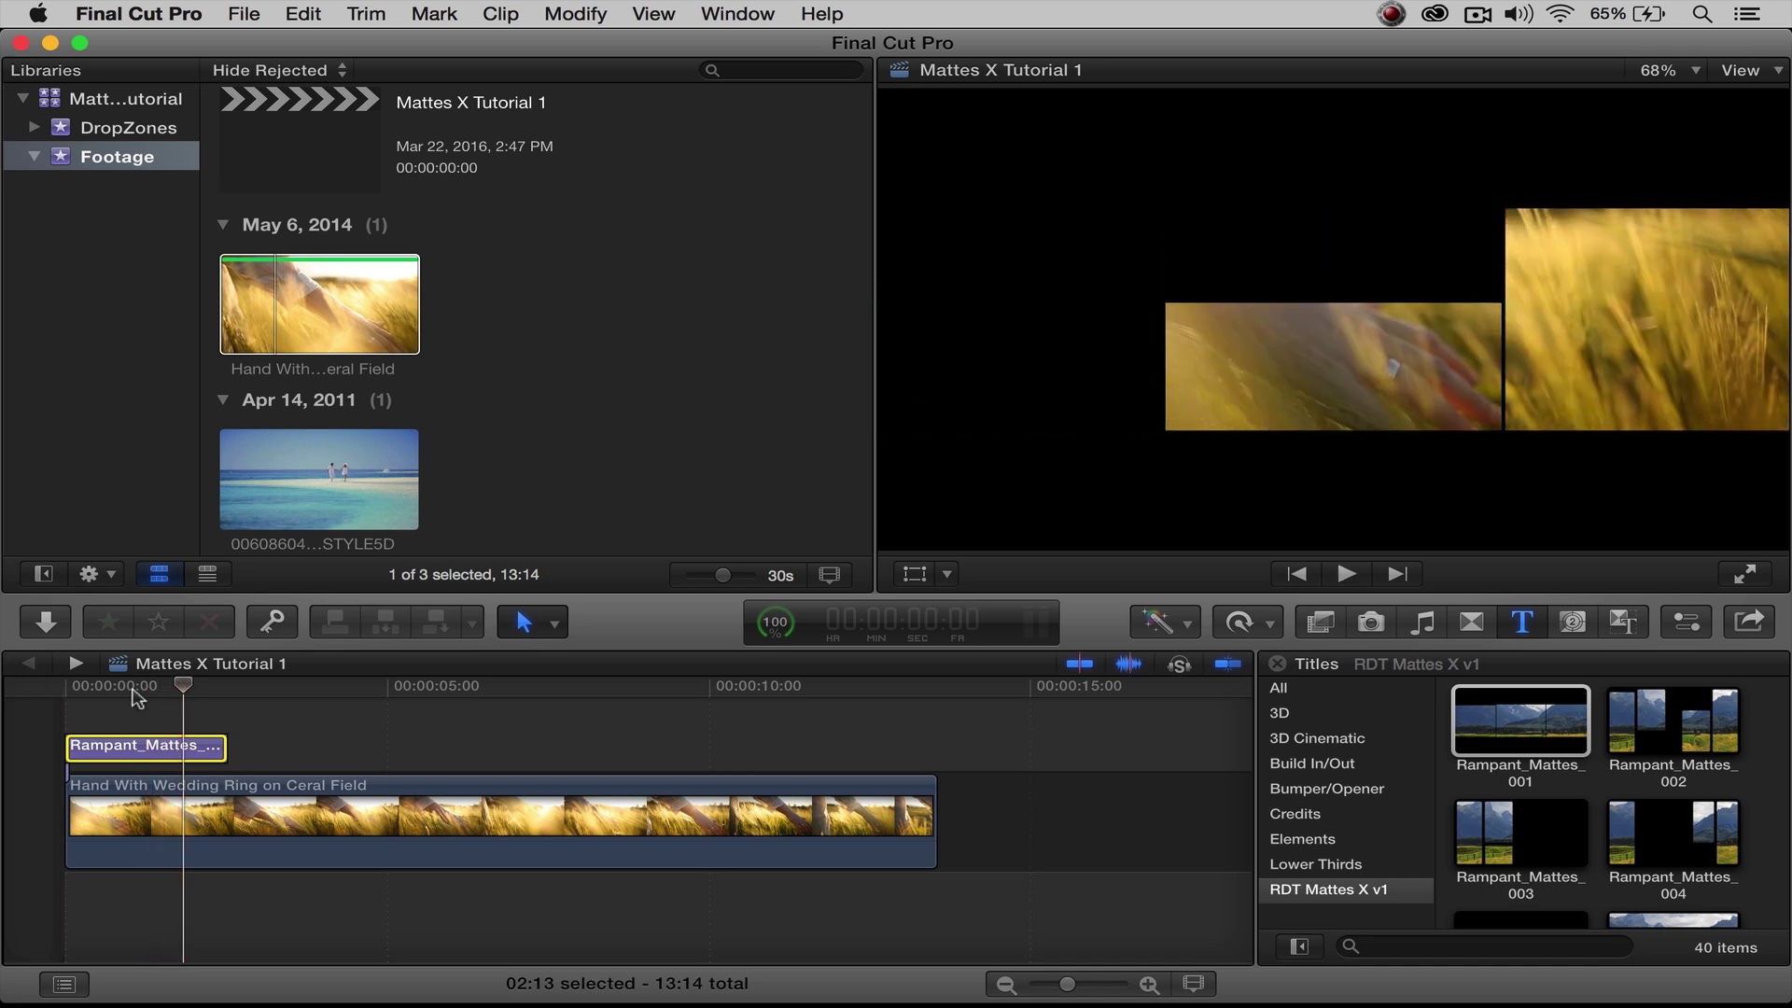
key(space)
click(105, 691)
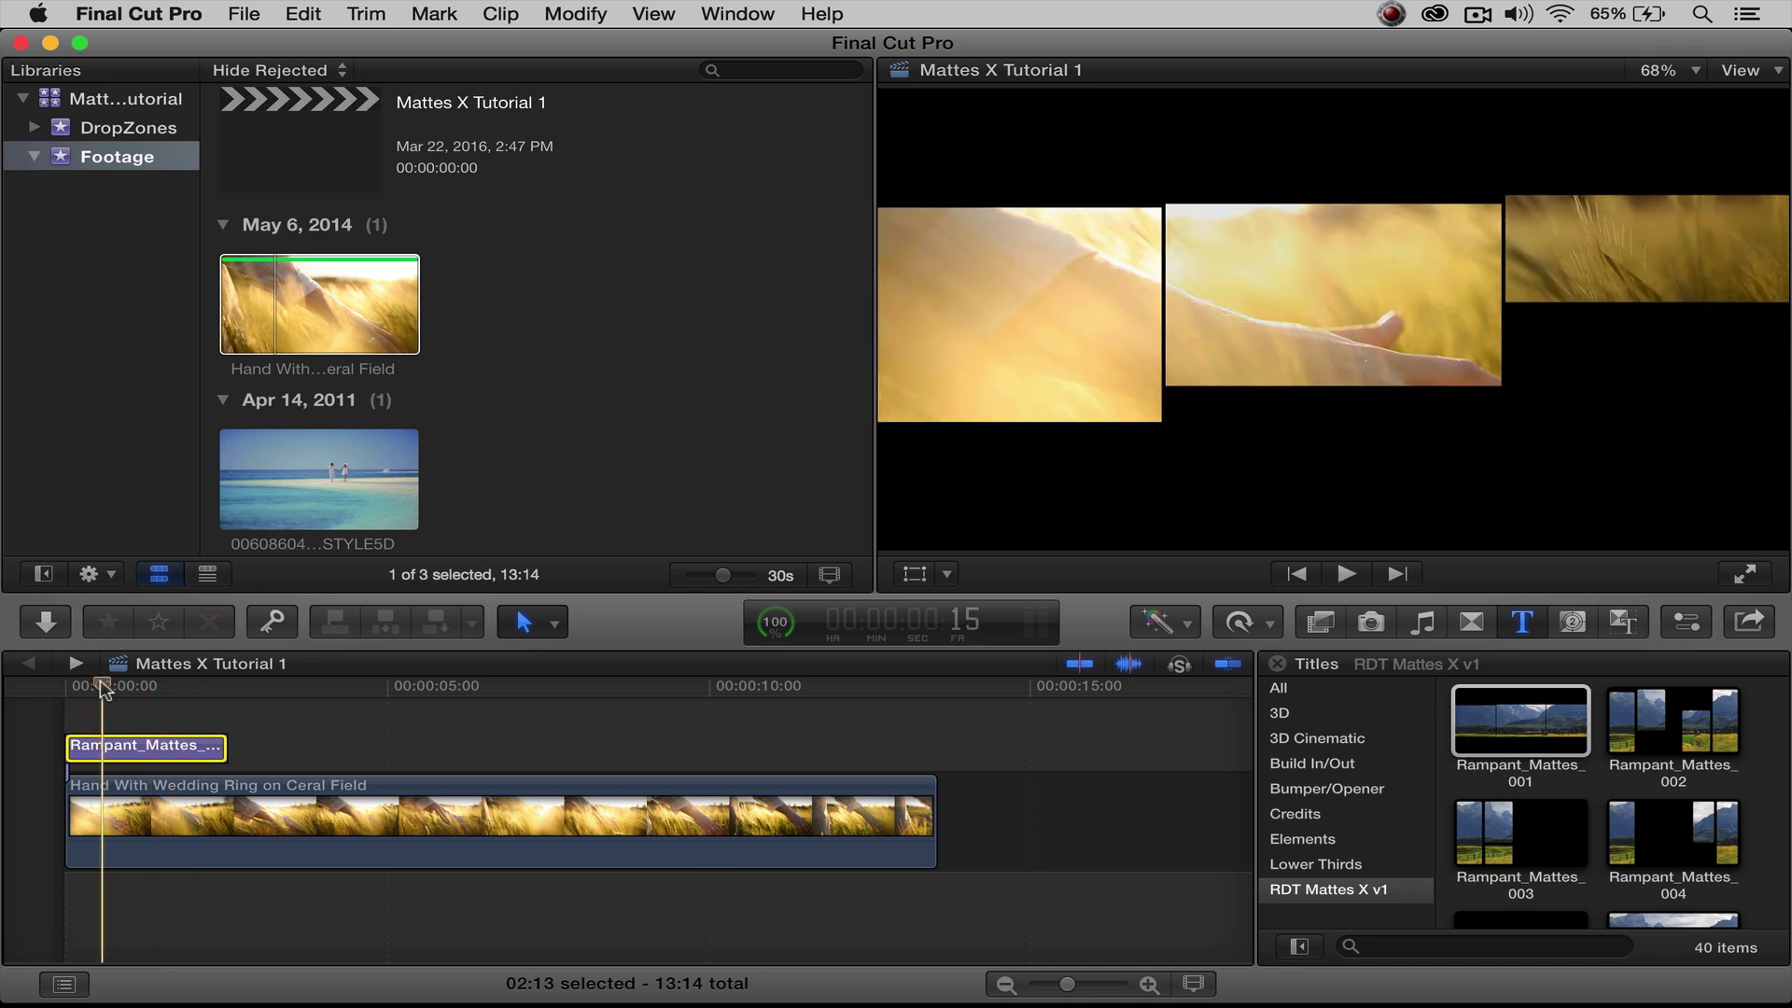
mouse_move(101, 689)
mouse_down()
mouse_move(159, 689)
mouse_move(80, 693)
mouse_up()
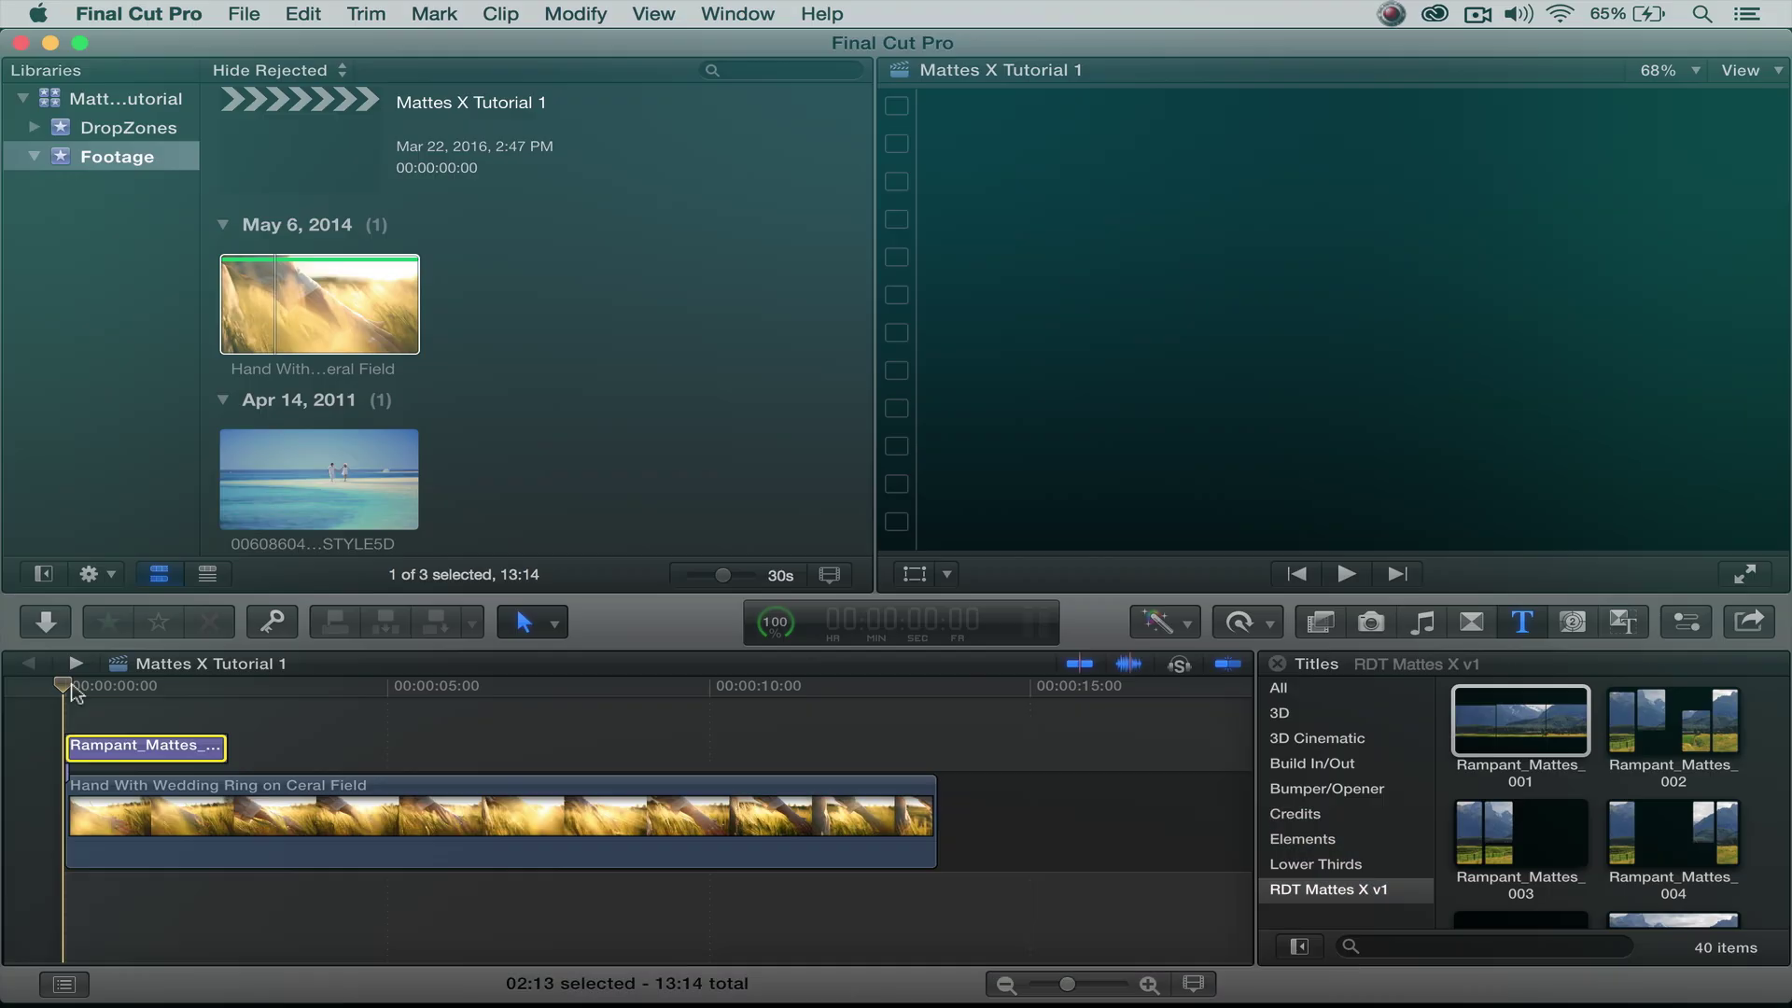
key(space)
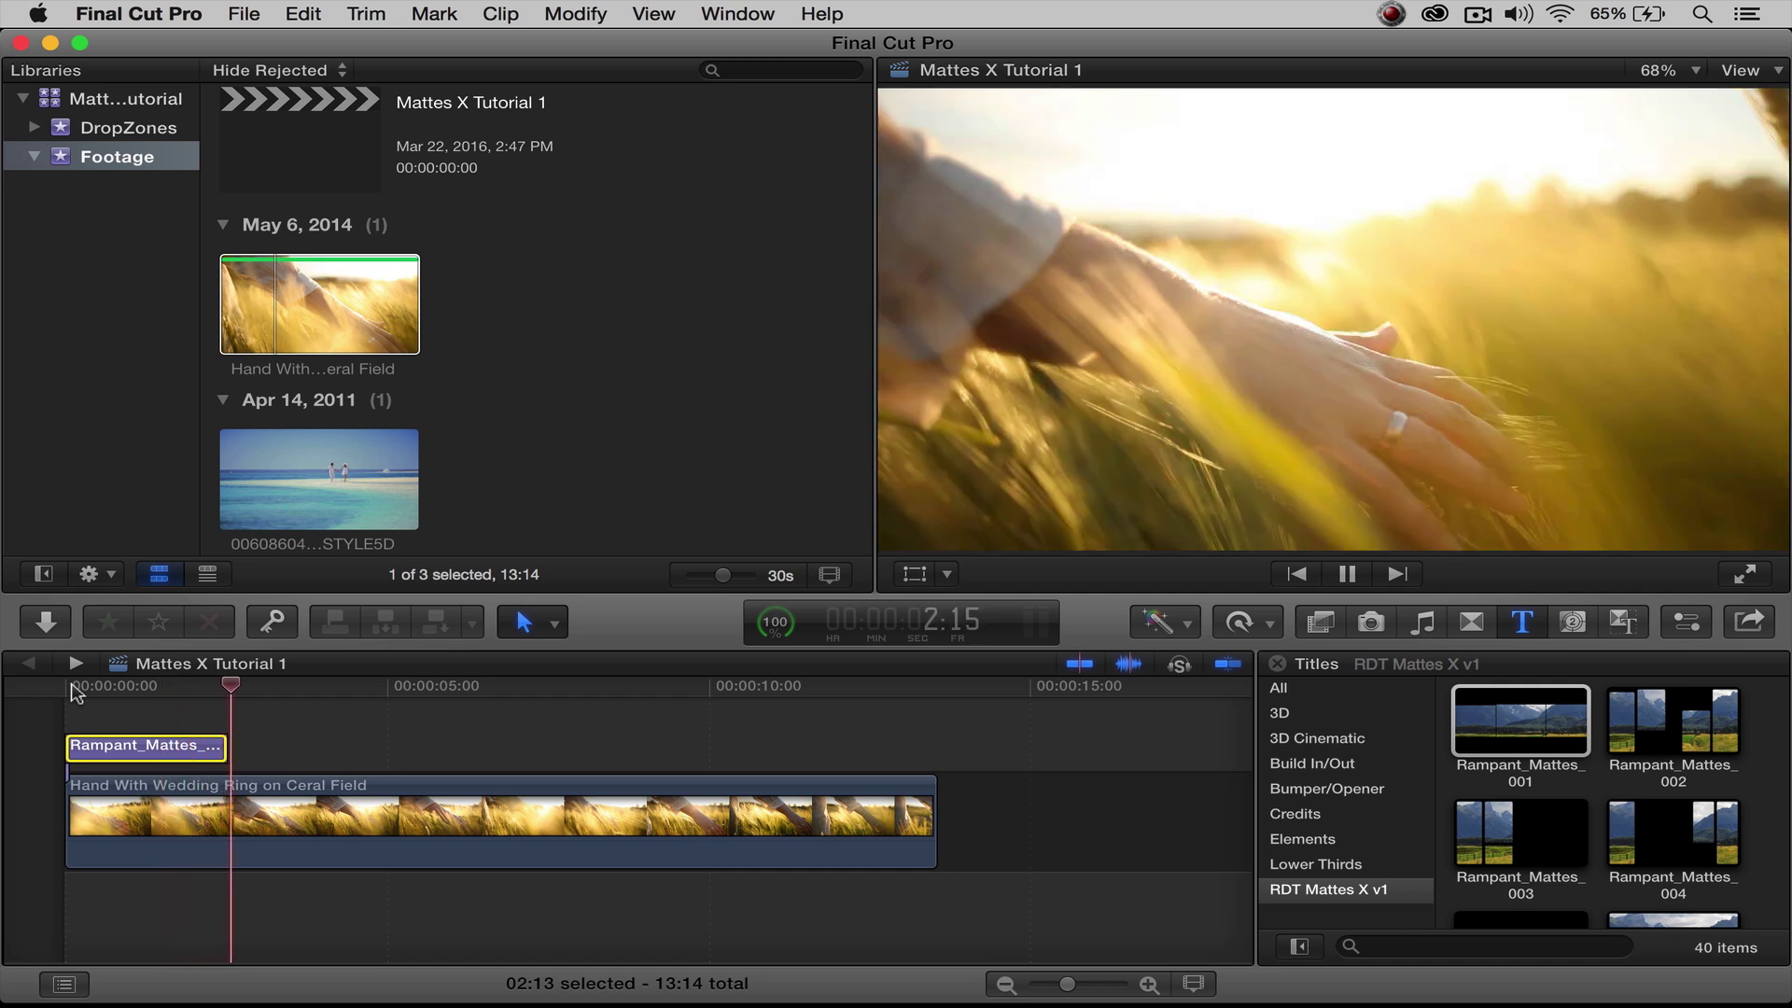
click(255, 688)
drag(256, 688, 51, 704)
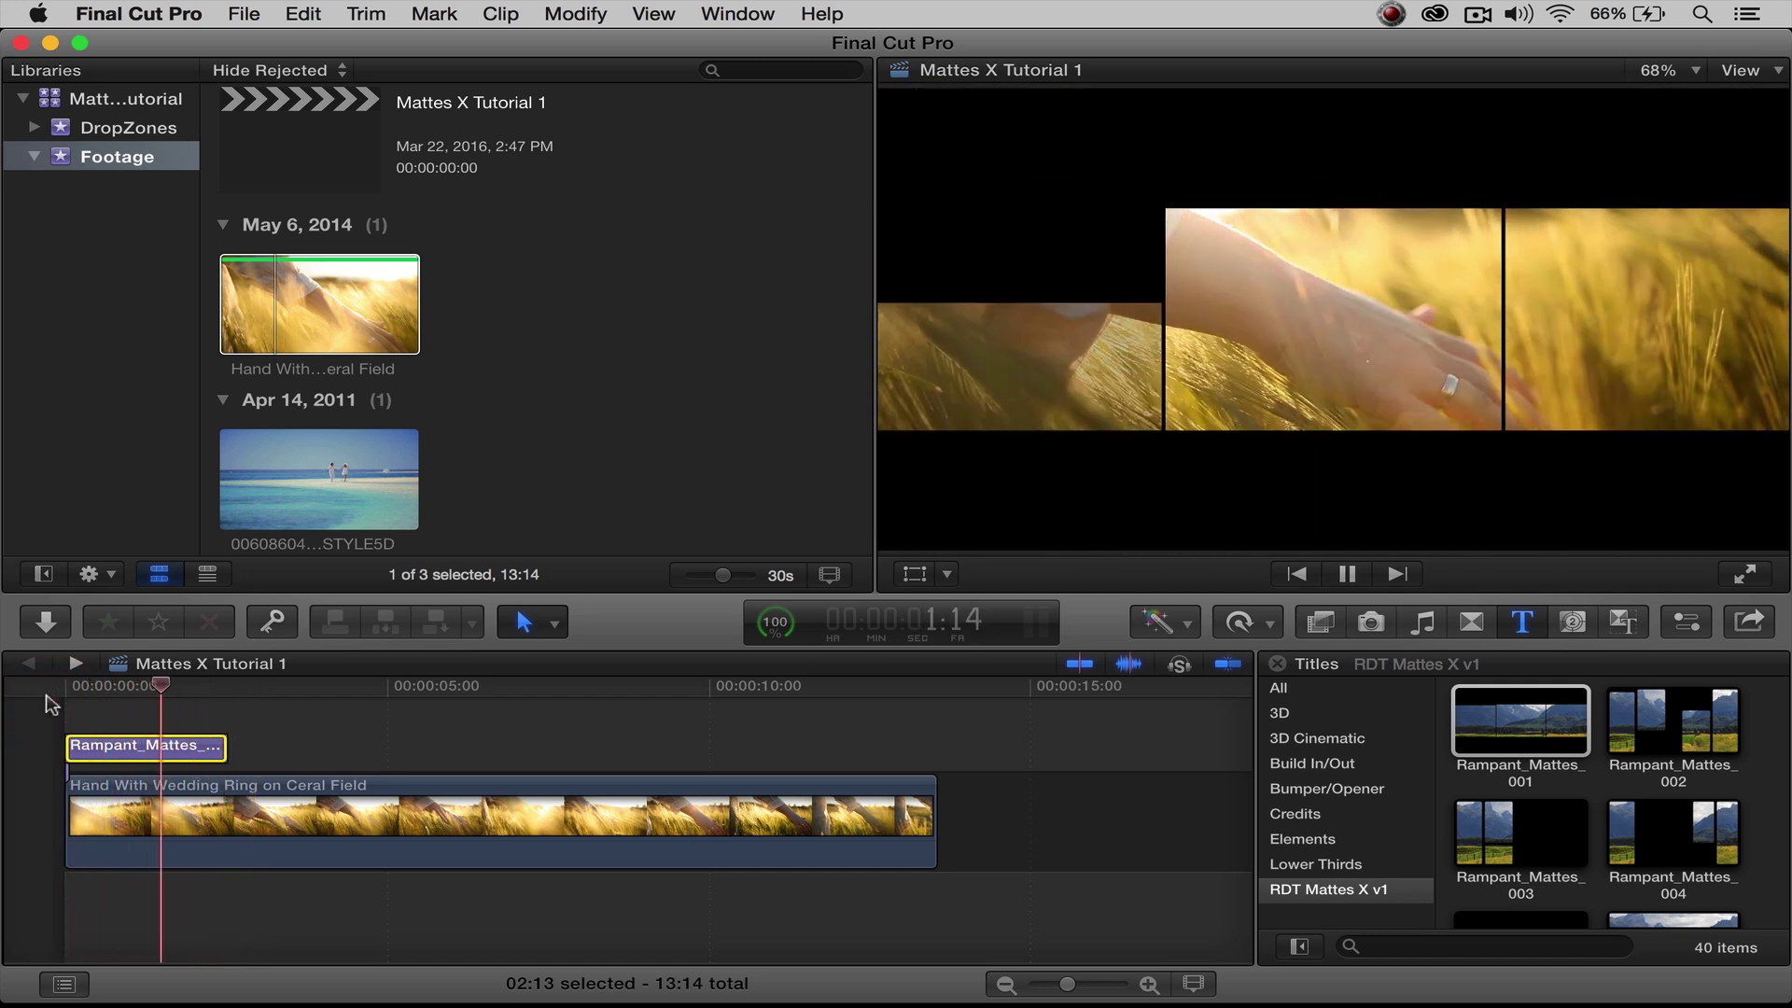
key(space)
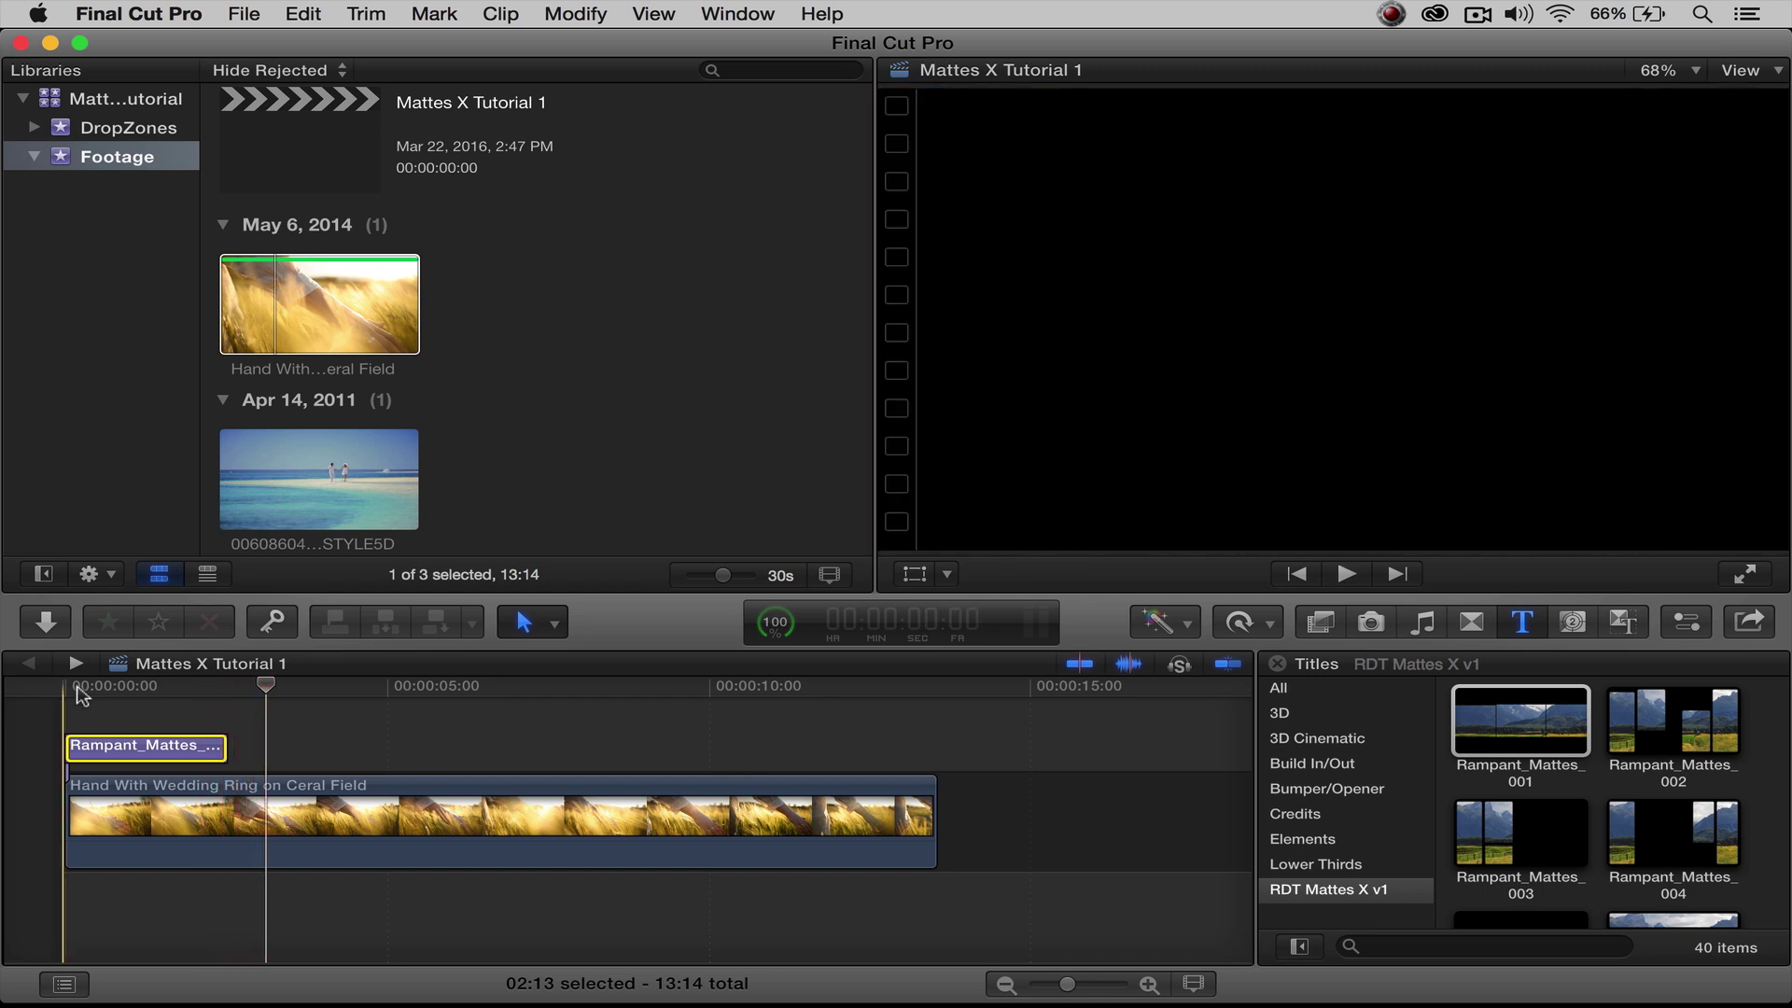
key(space)
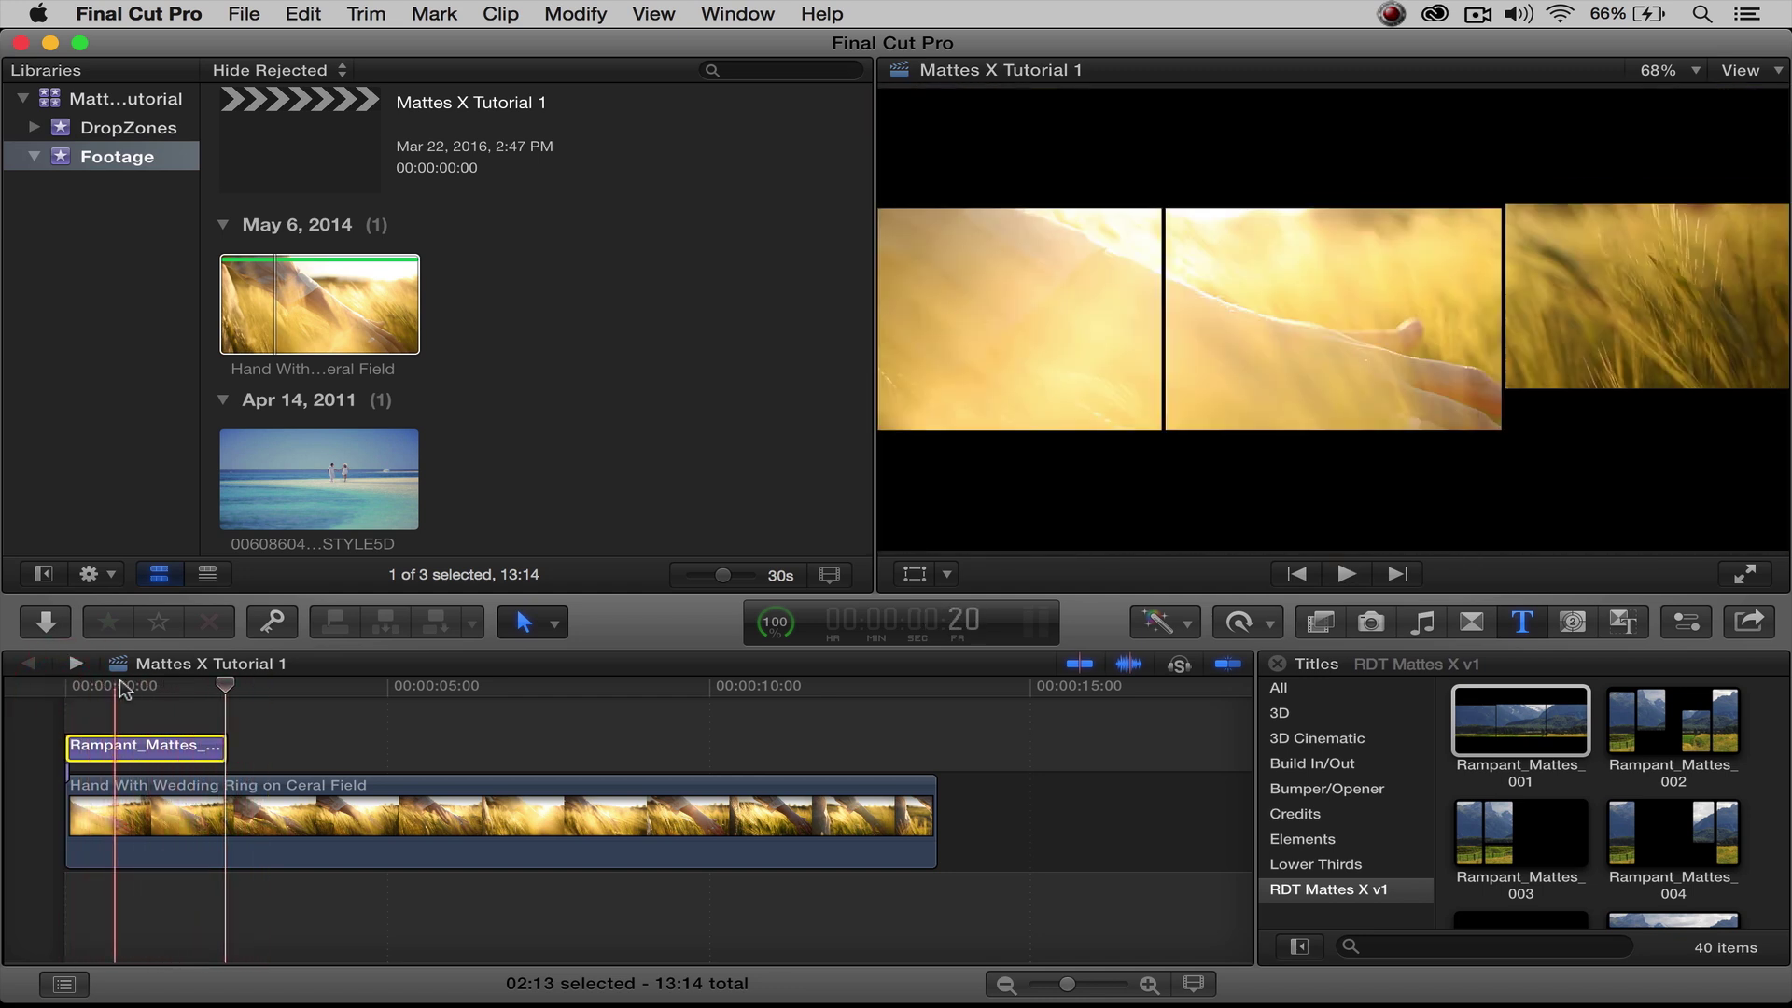
Step: Extend the Rampant_Mattes_001 title and shorten the footage clip beneath it so both end at 07:19
drag(224, 686, 159, 687)
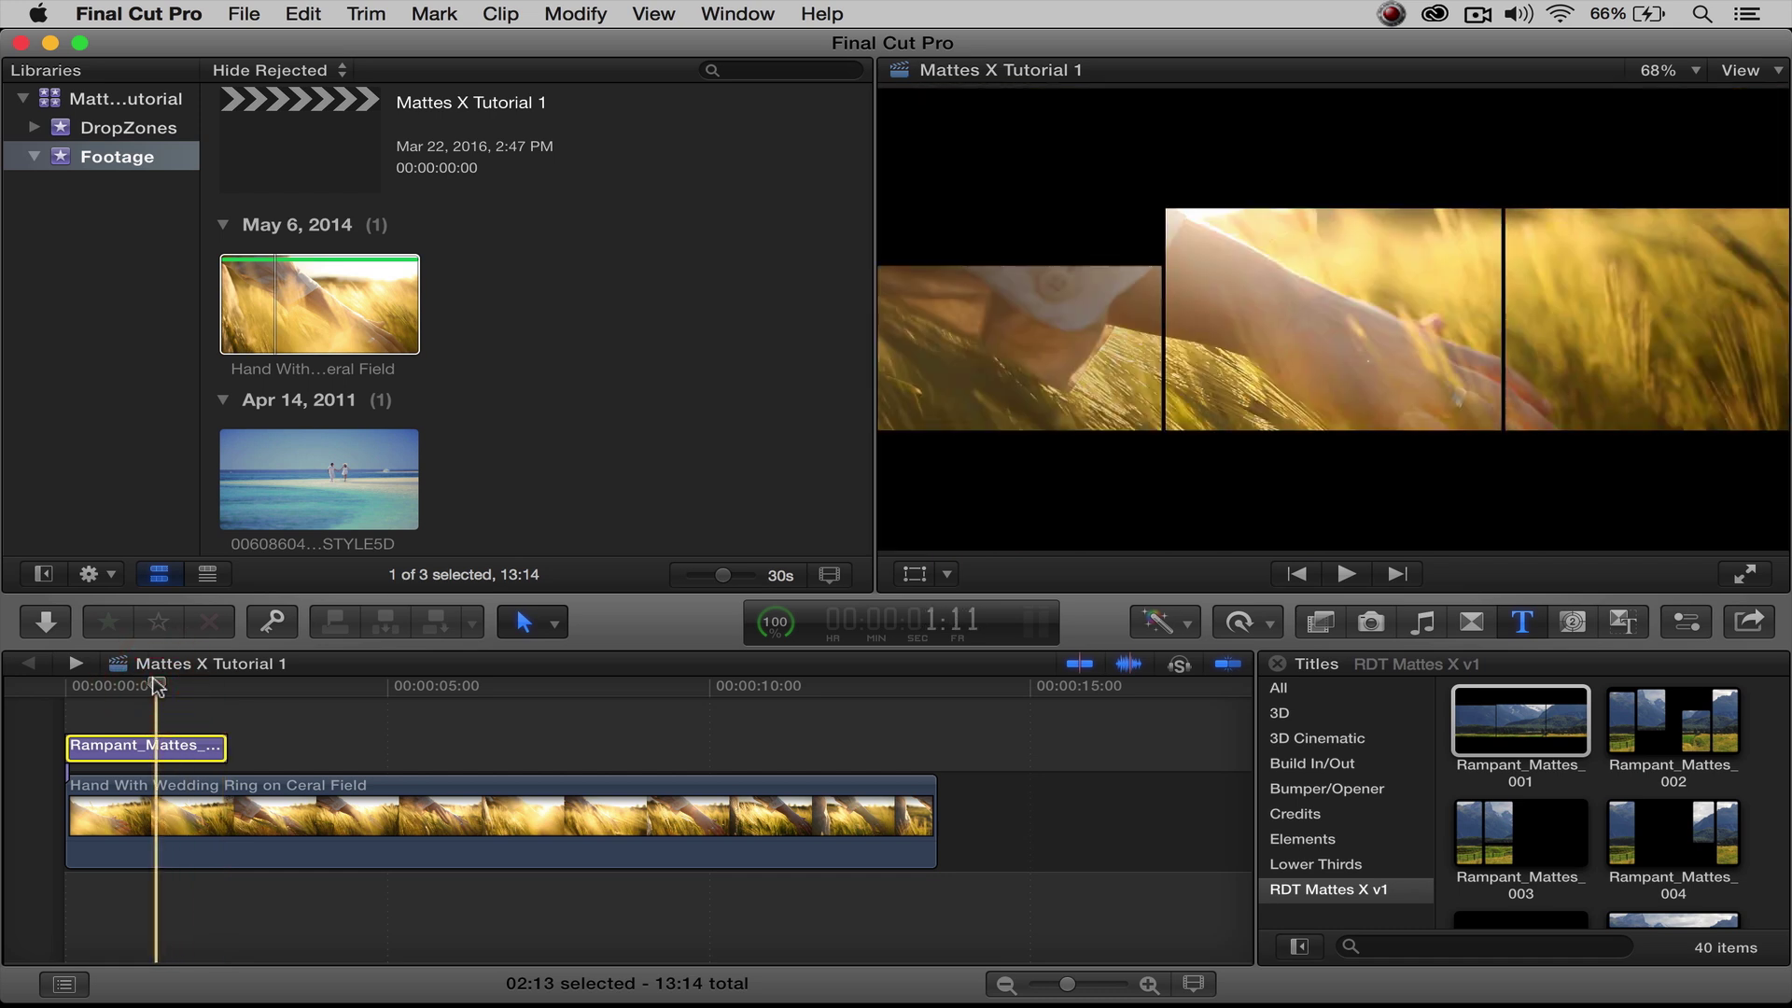
drag(224, 744, 562, 746)
drag(922, 804, 560, 801)
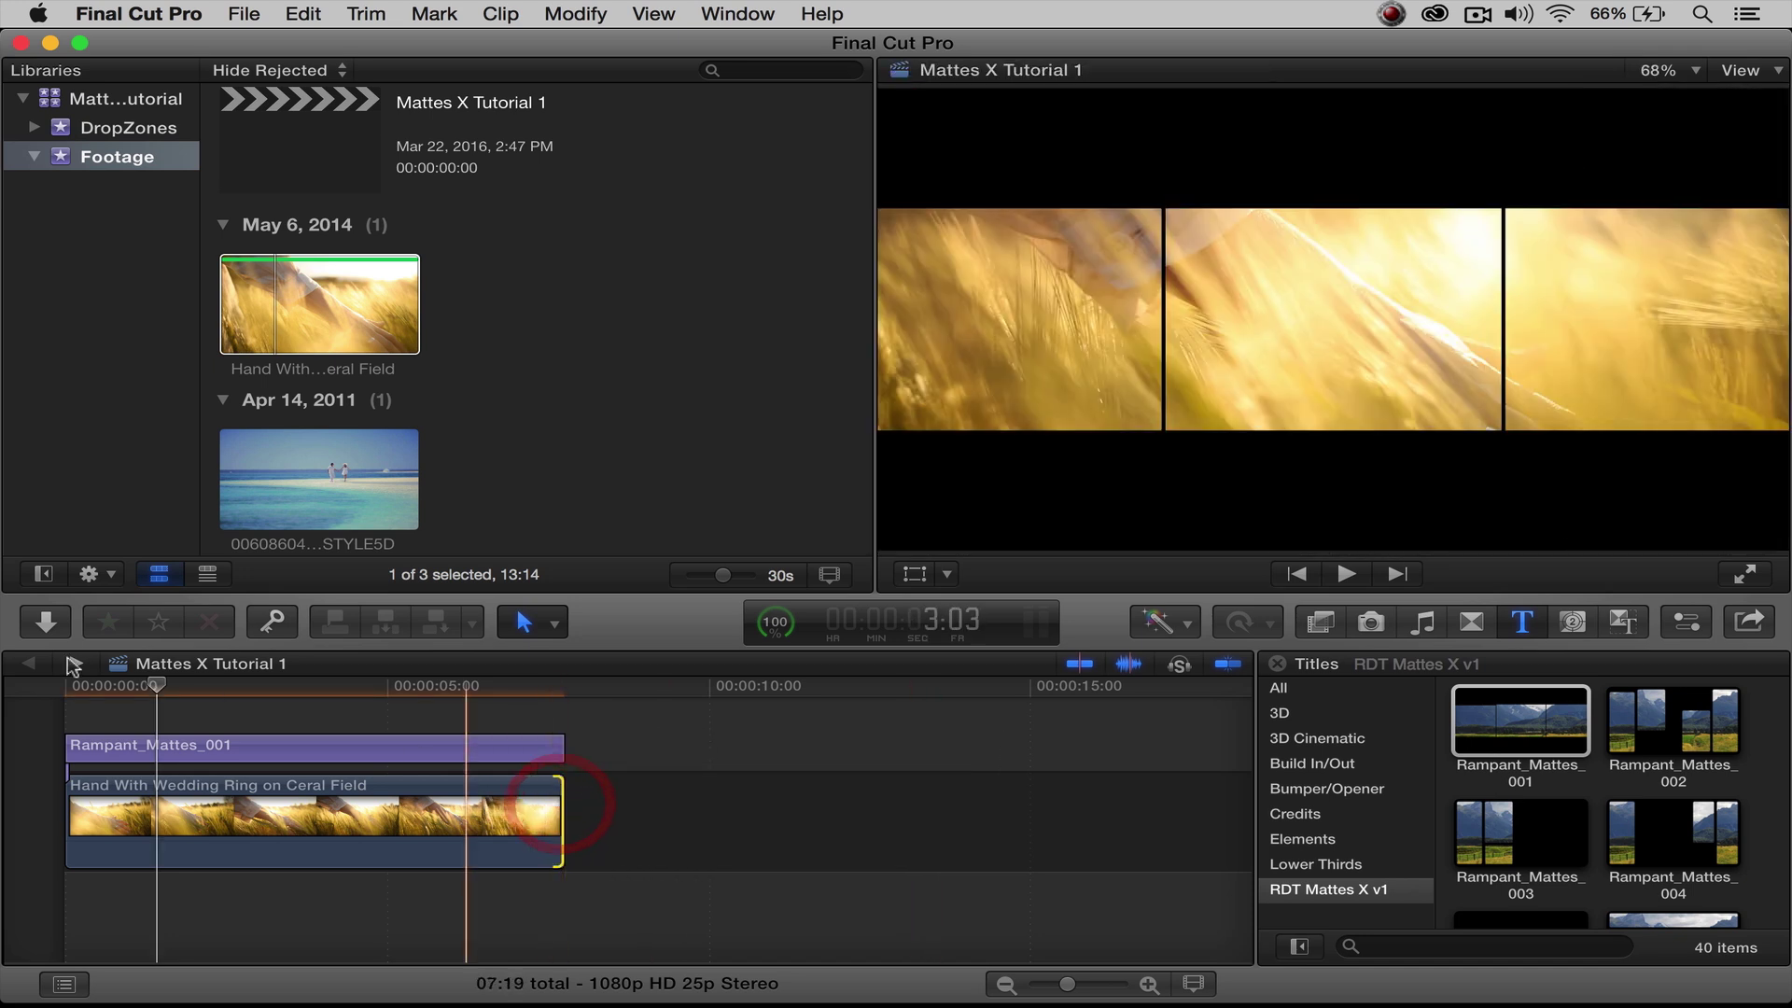
Step: Play the timeline from the start and scrub back to review how the lengthened Rampant_Mattes_001 title animates
drag(154, 684, 39, 696)
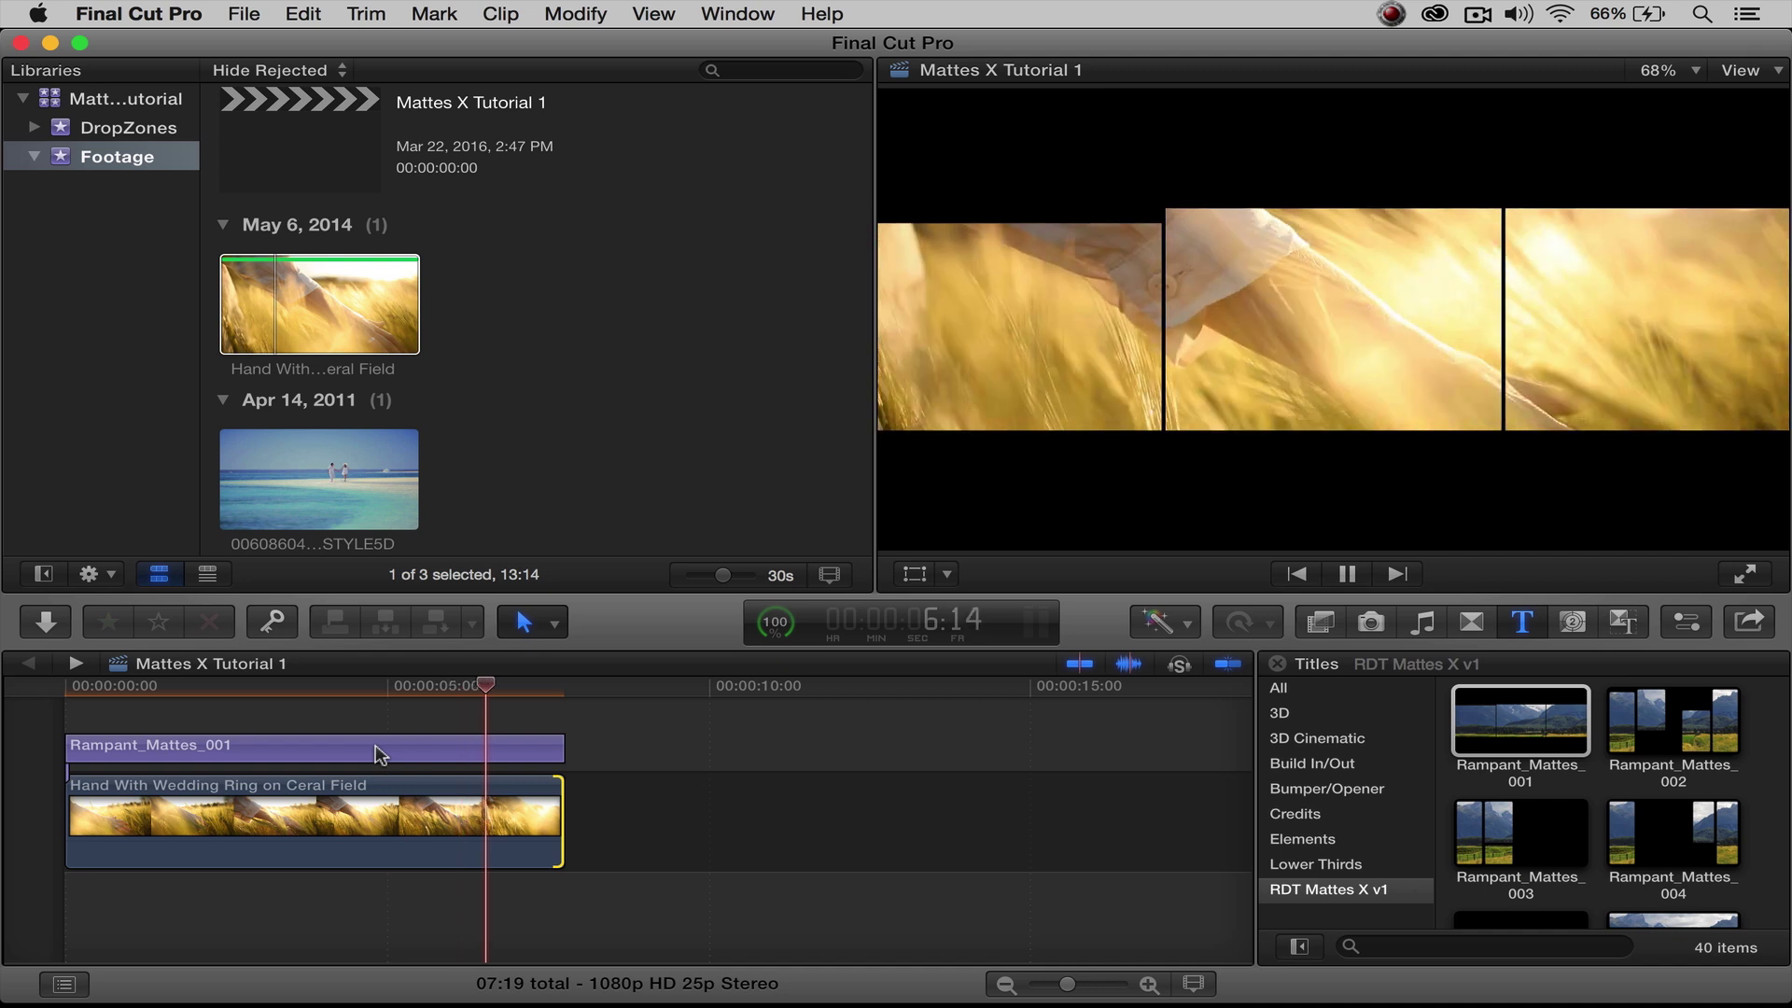
key(space)
drag(554, 684, 214, 709)
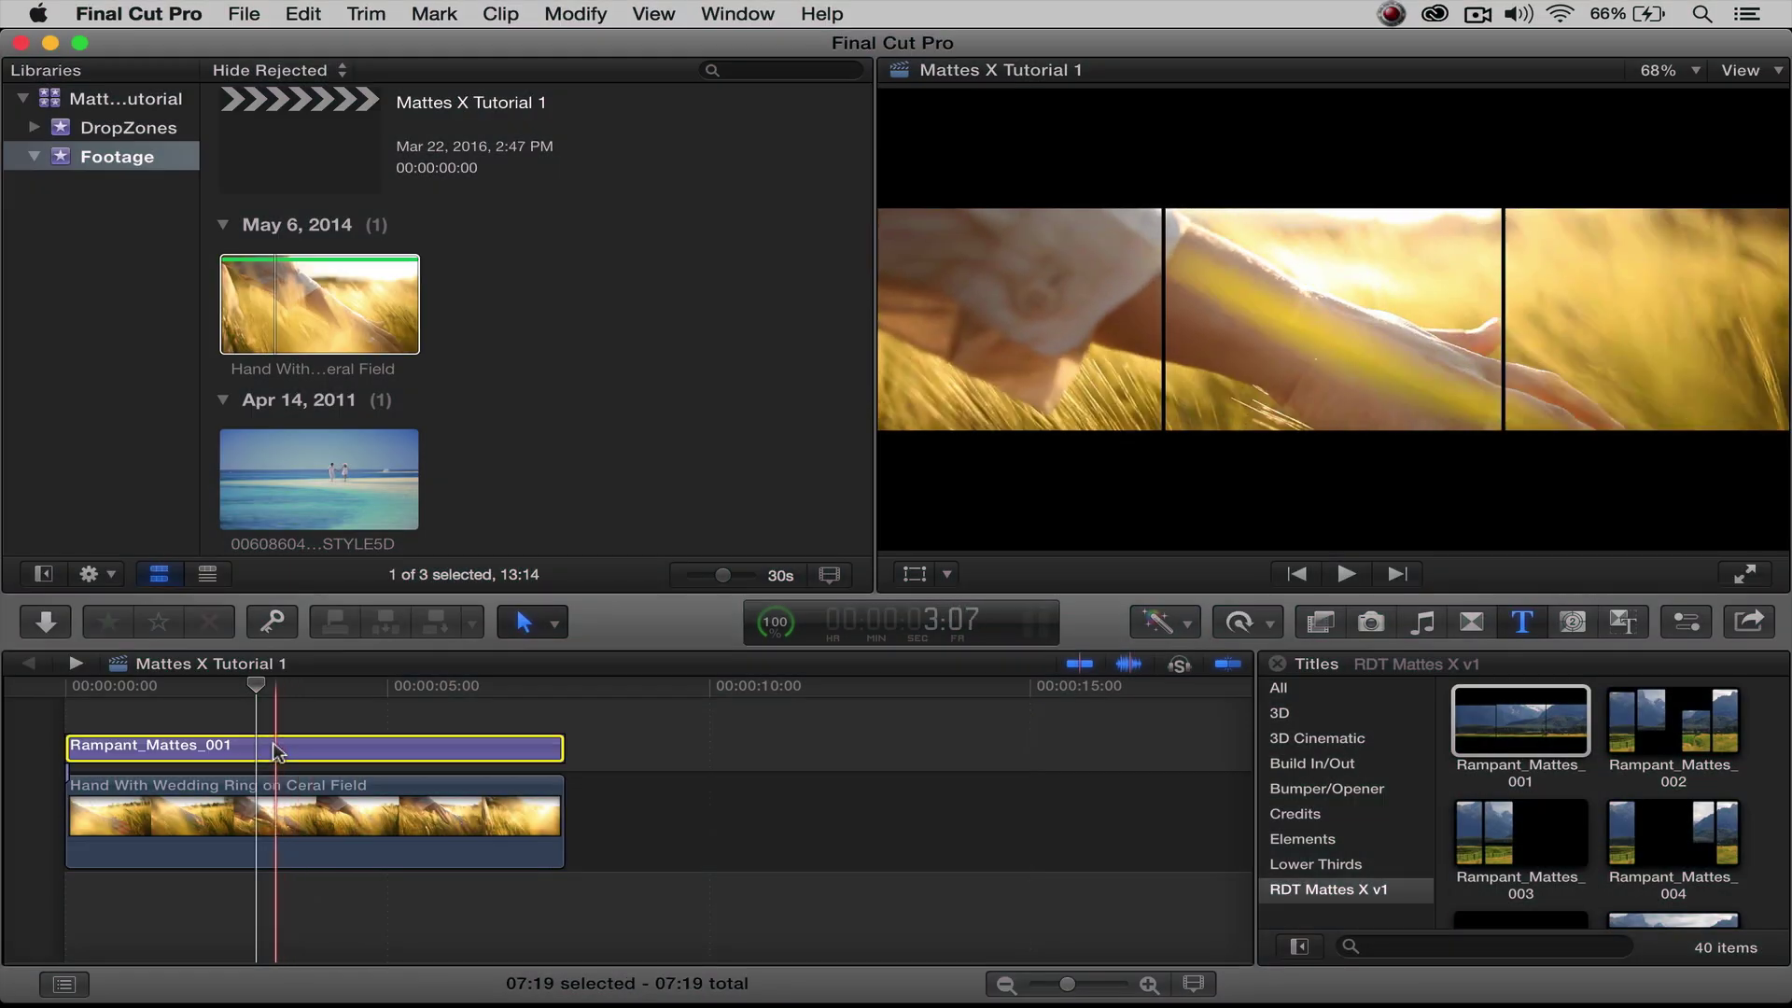
Step: Reposition the hand footage clip behind the matte, adjusting X and setting Y to 79 px, and replay it from the start
click(229, 808)
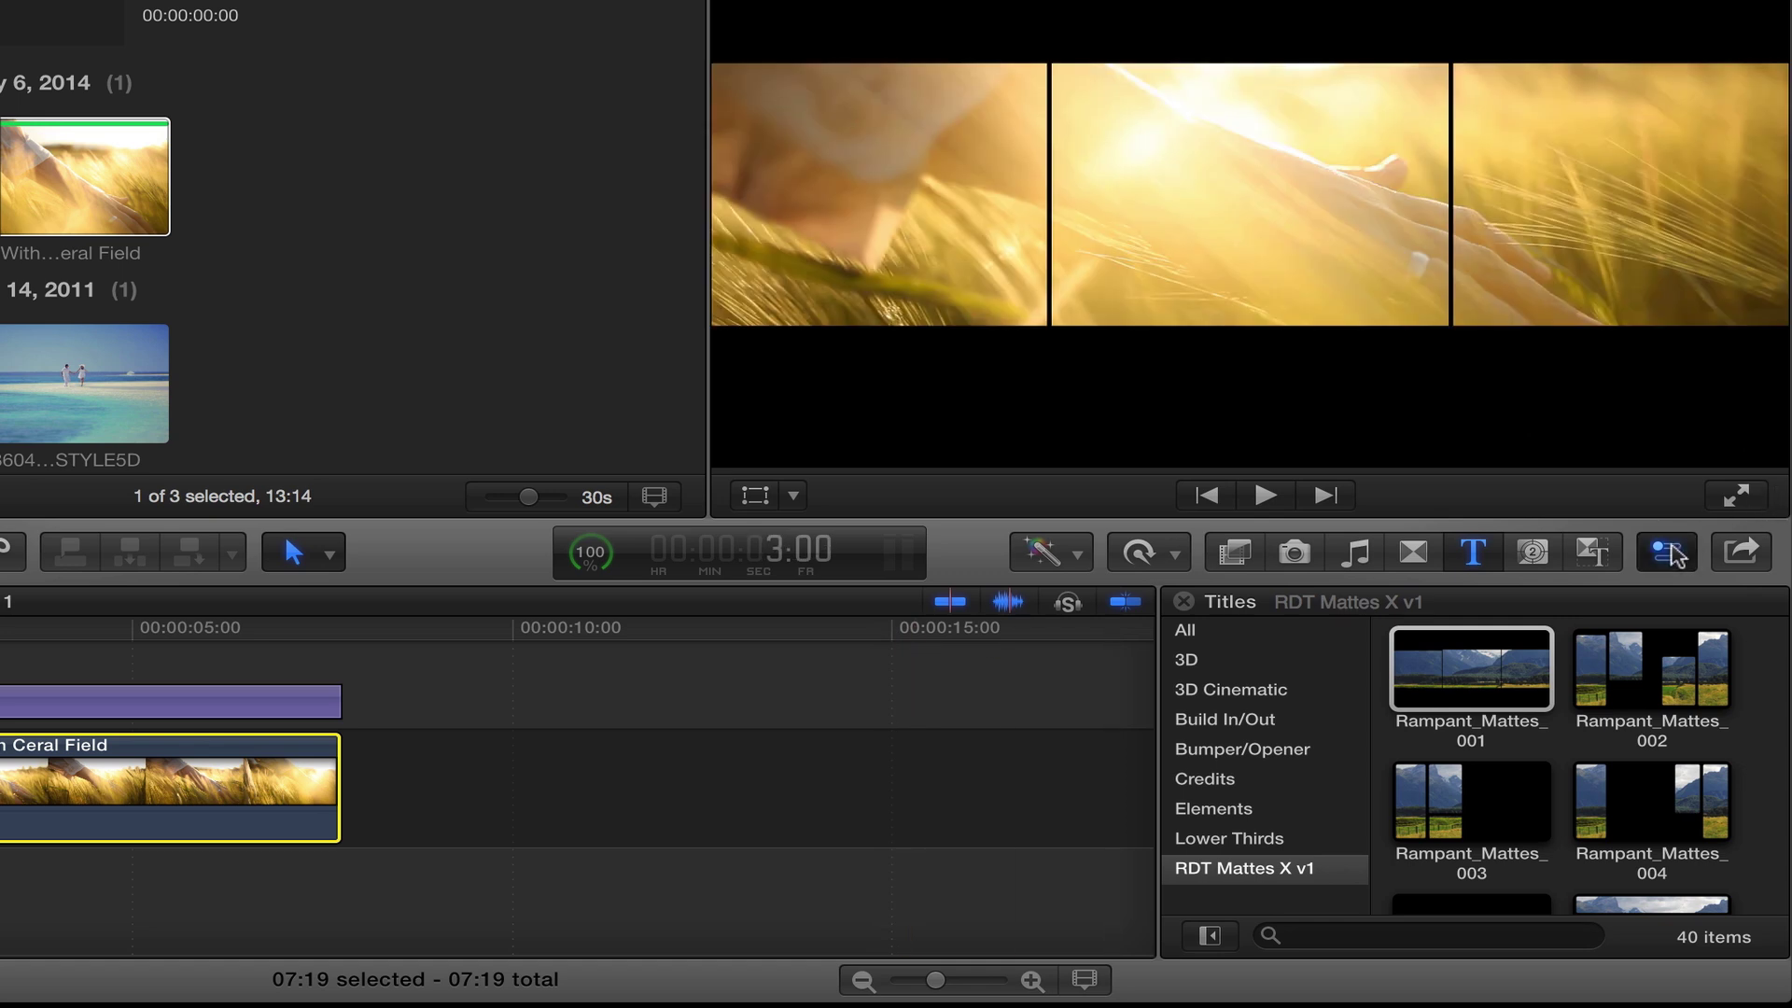
click(1667, 552)
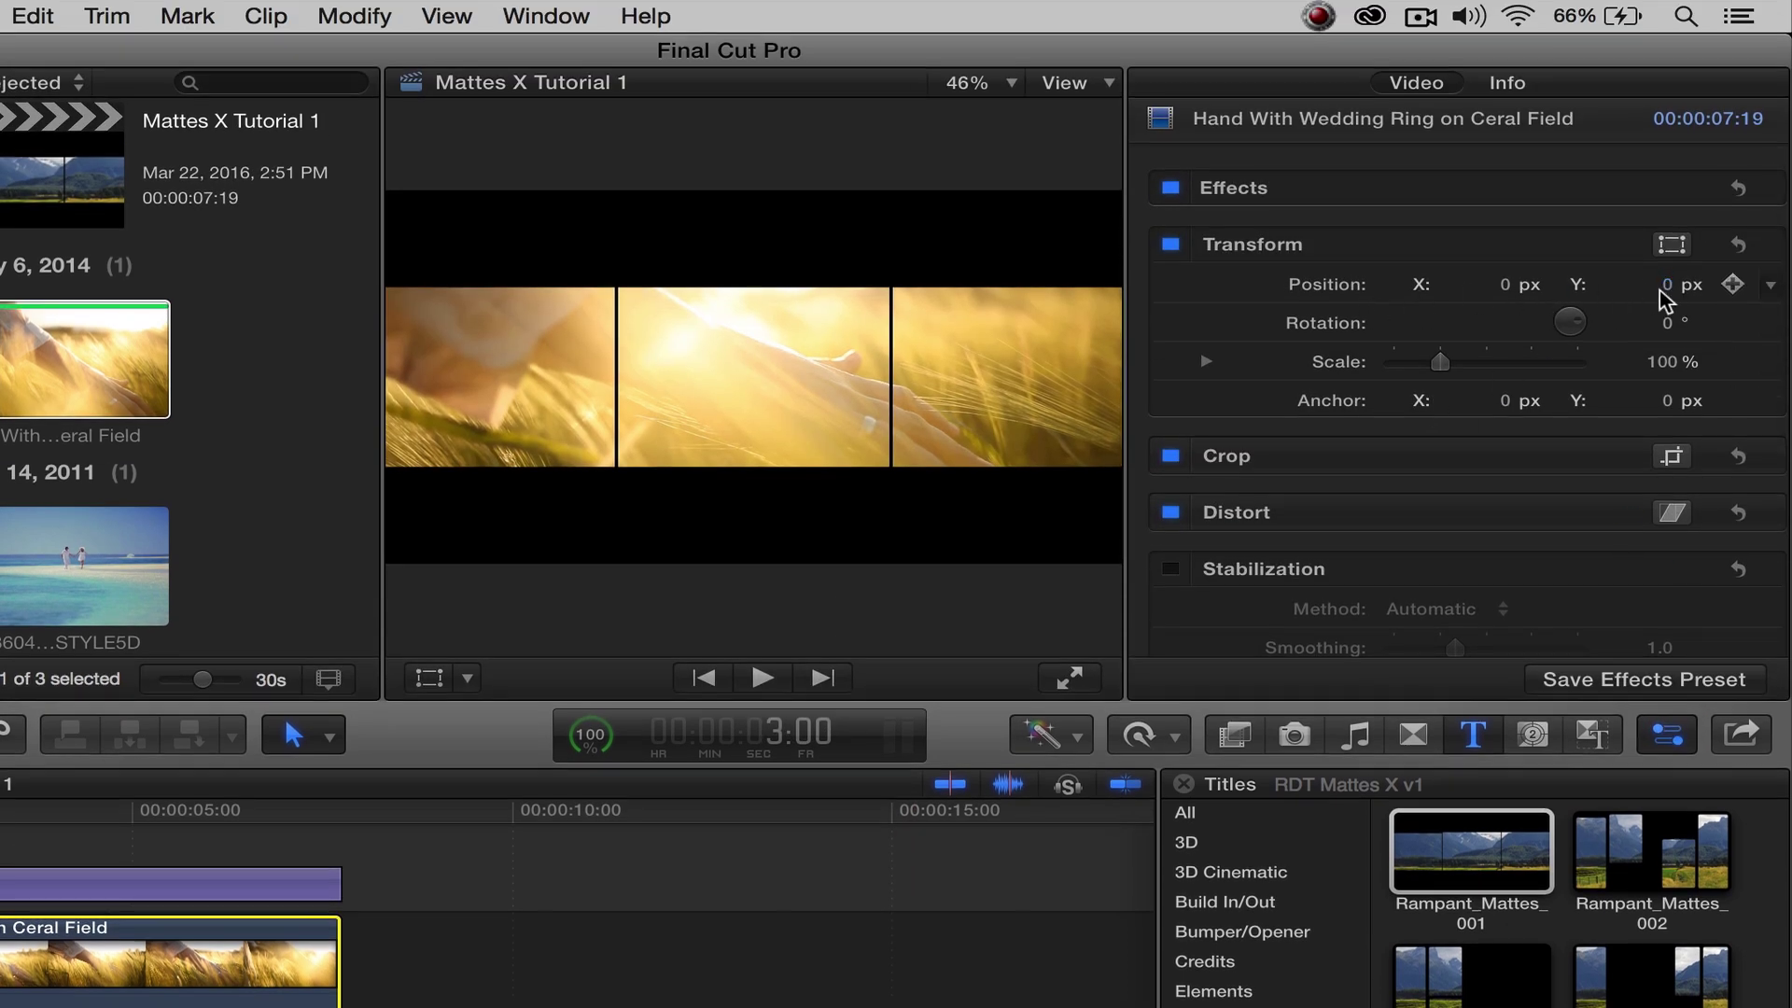
drag(1668, 285, 1668, 215)
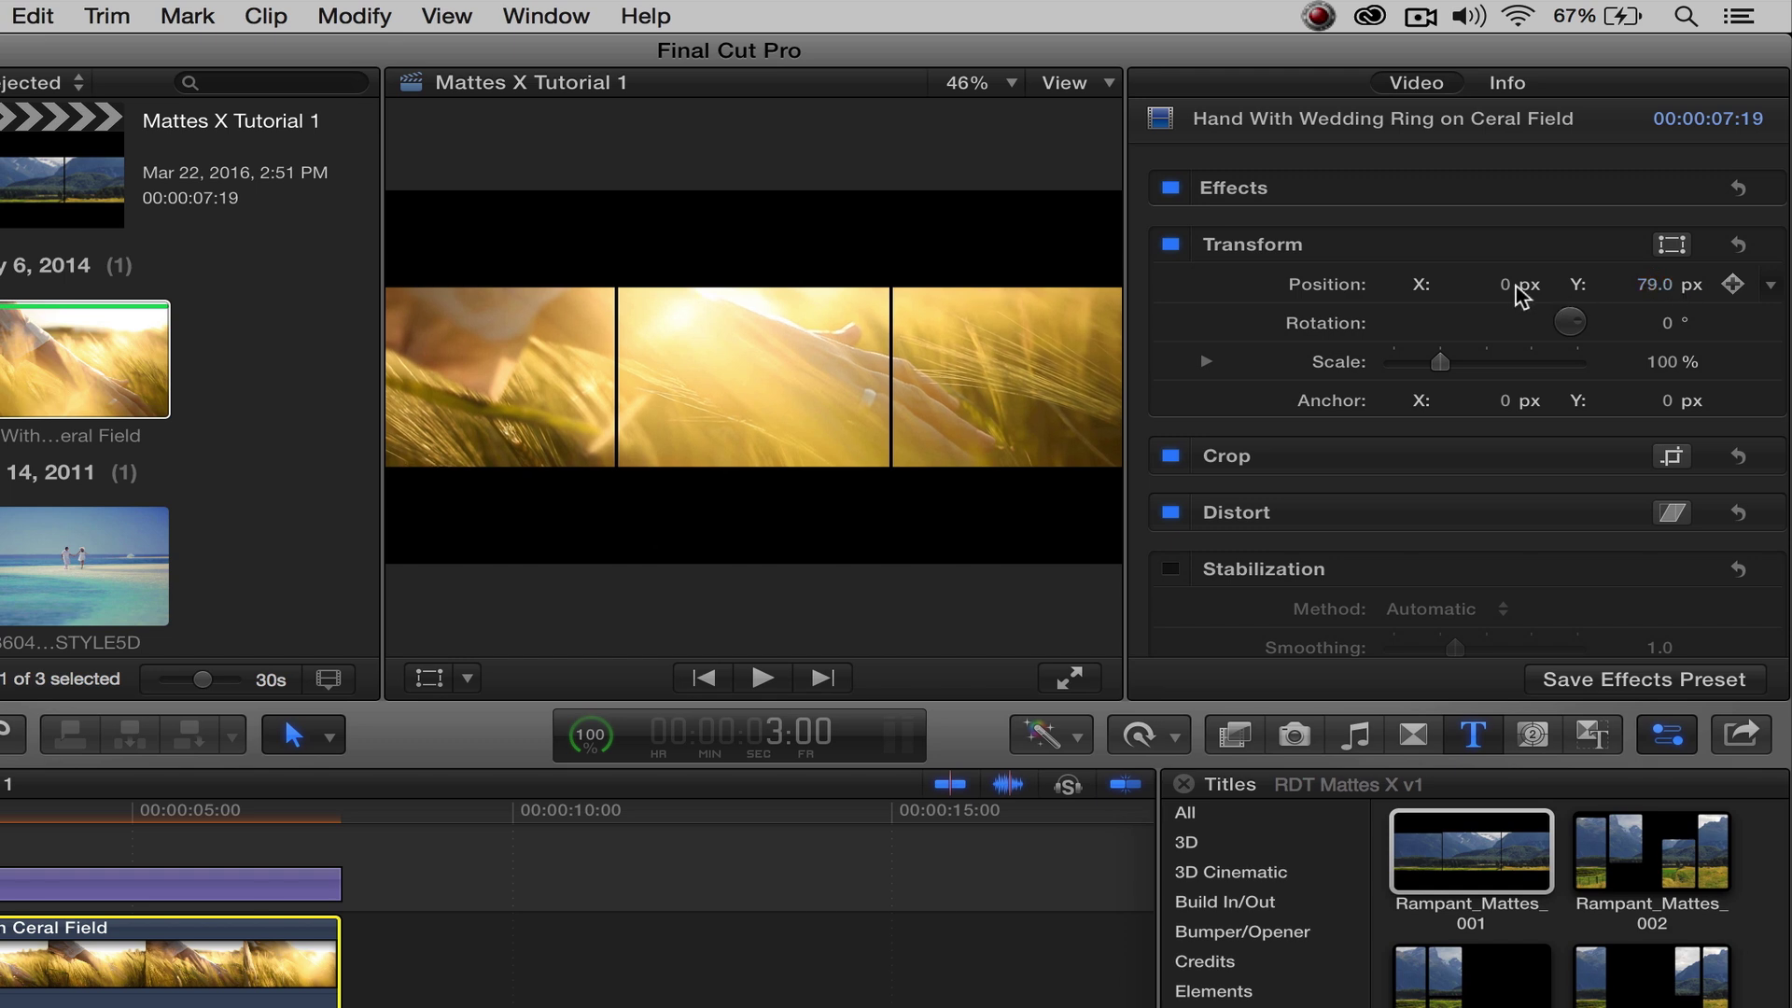
drag(1504, 289, 1504, 271)
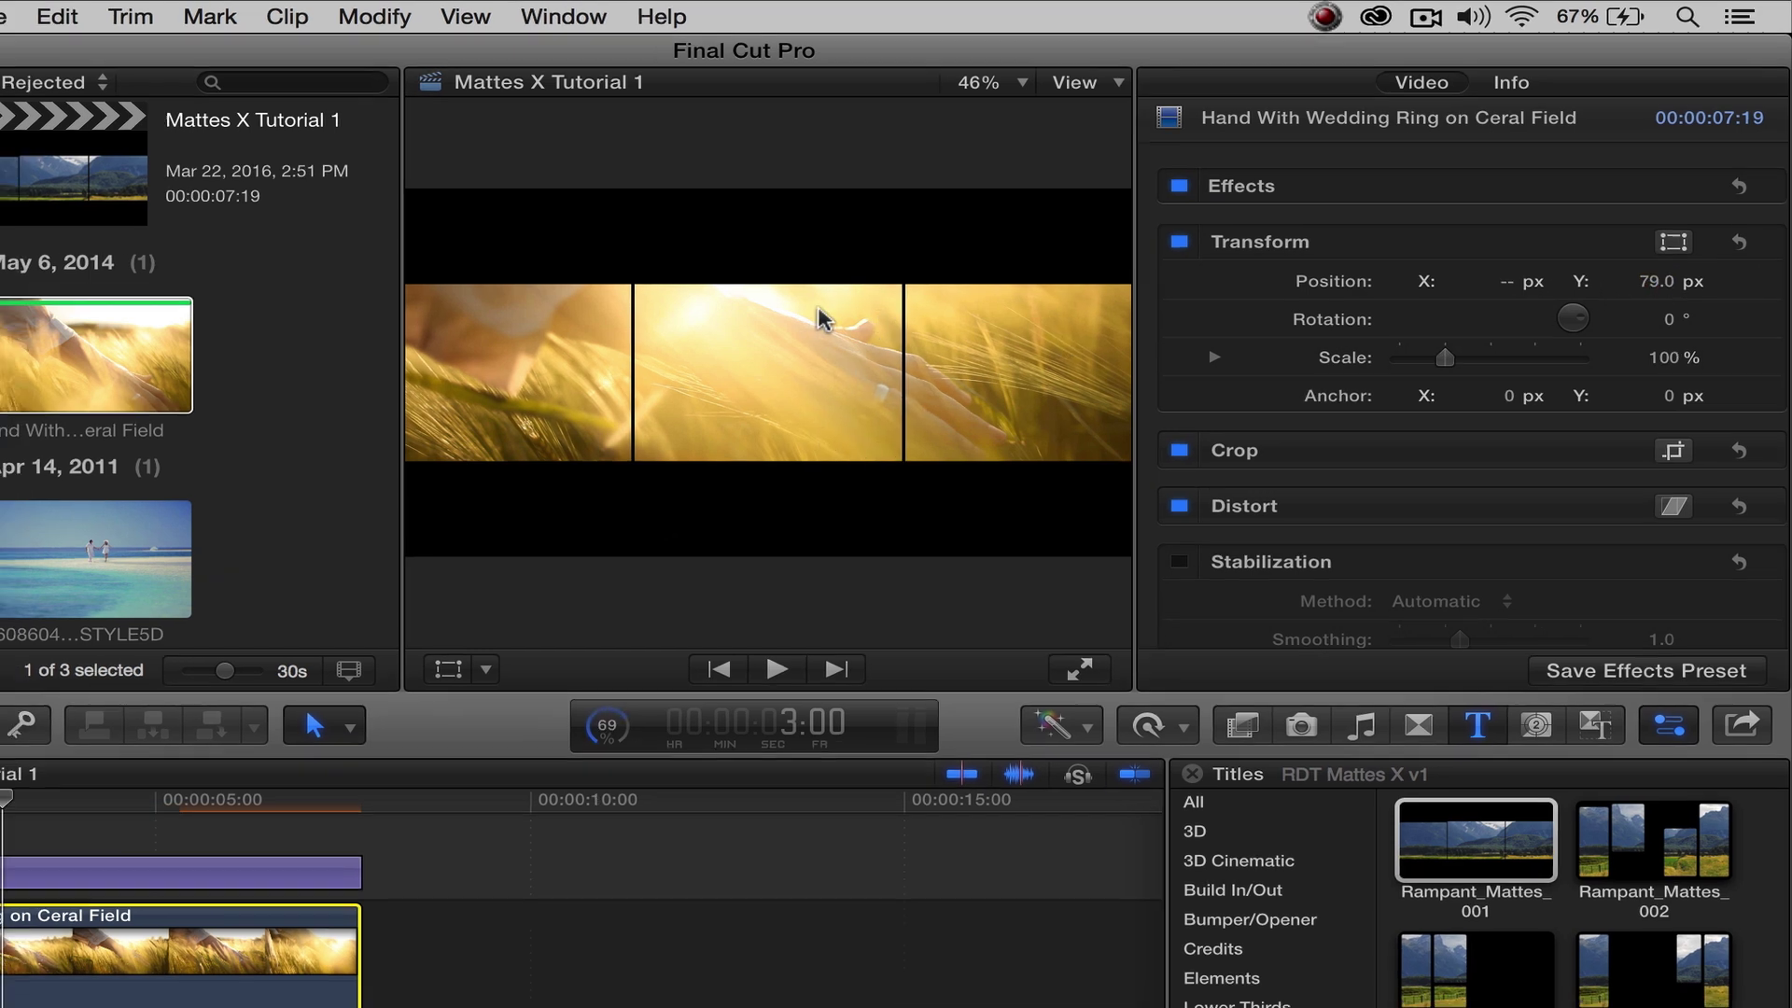
key(Home)
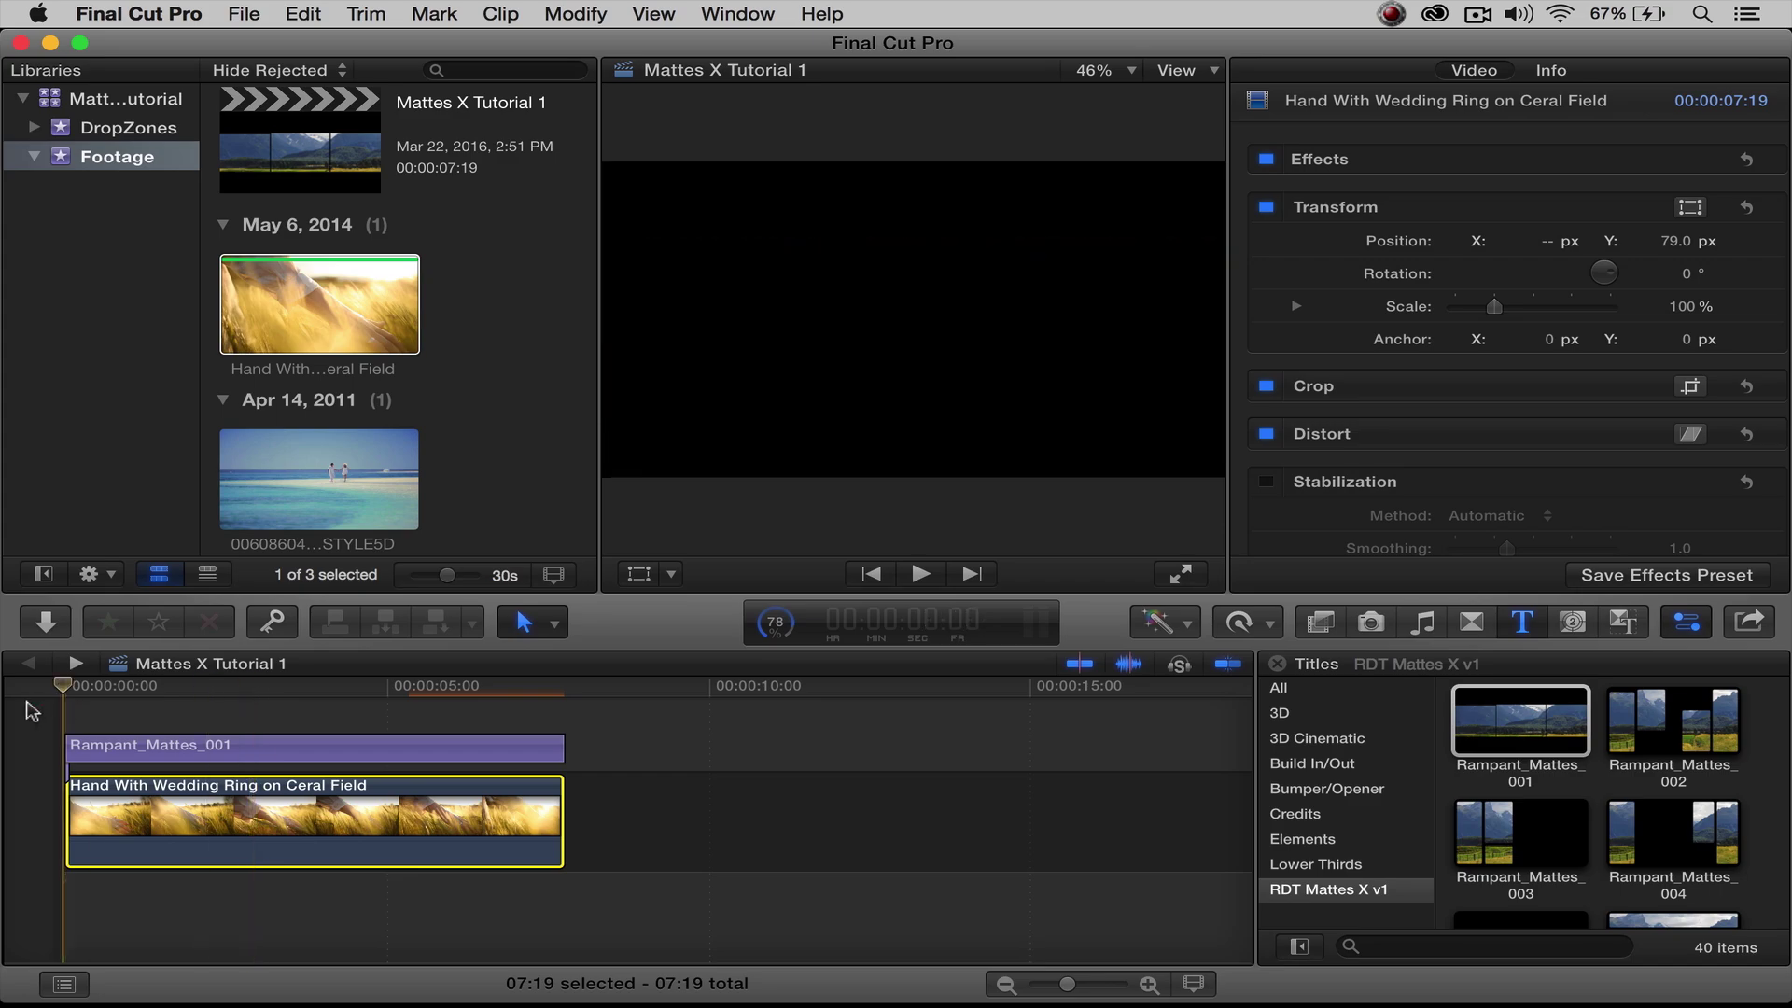
key(space)
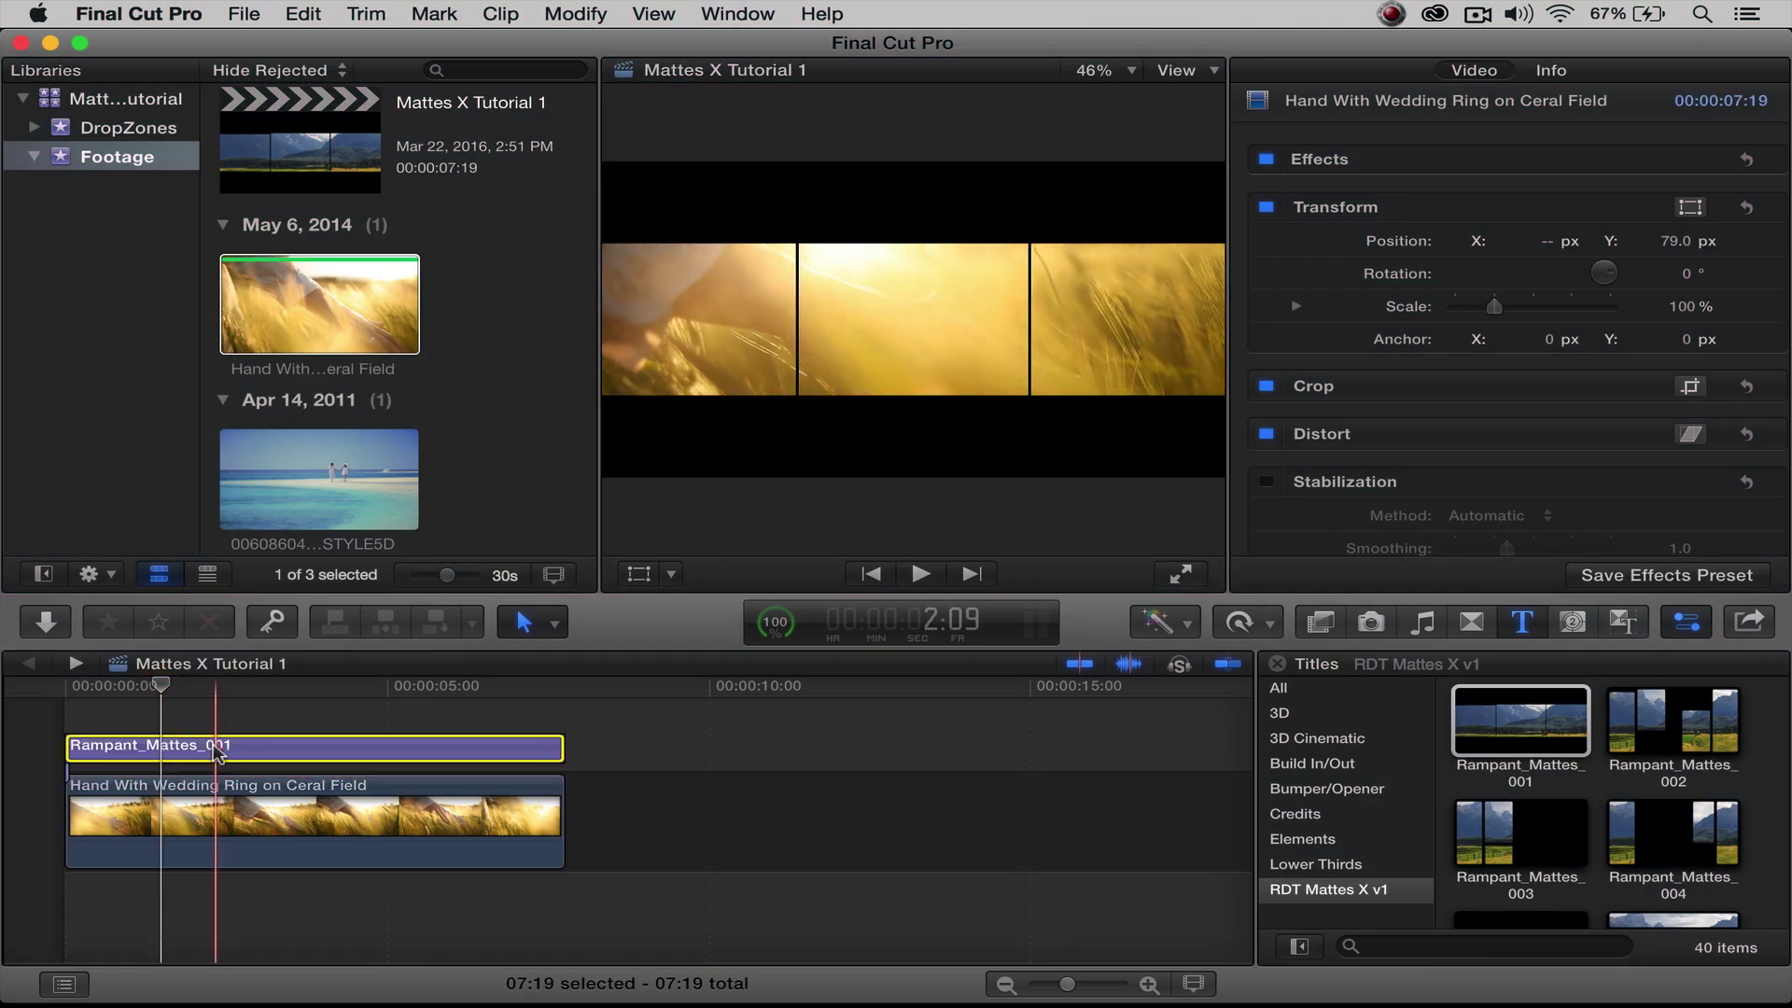
Step: Enable the Background Color on the Rampant_Mattes_001 title and change it to pale pink
click(207, 746)
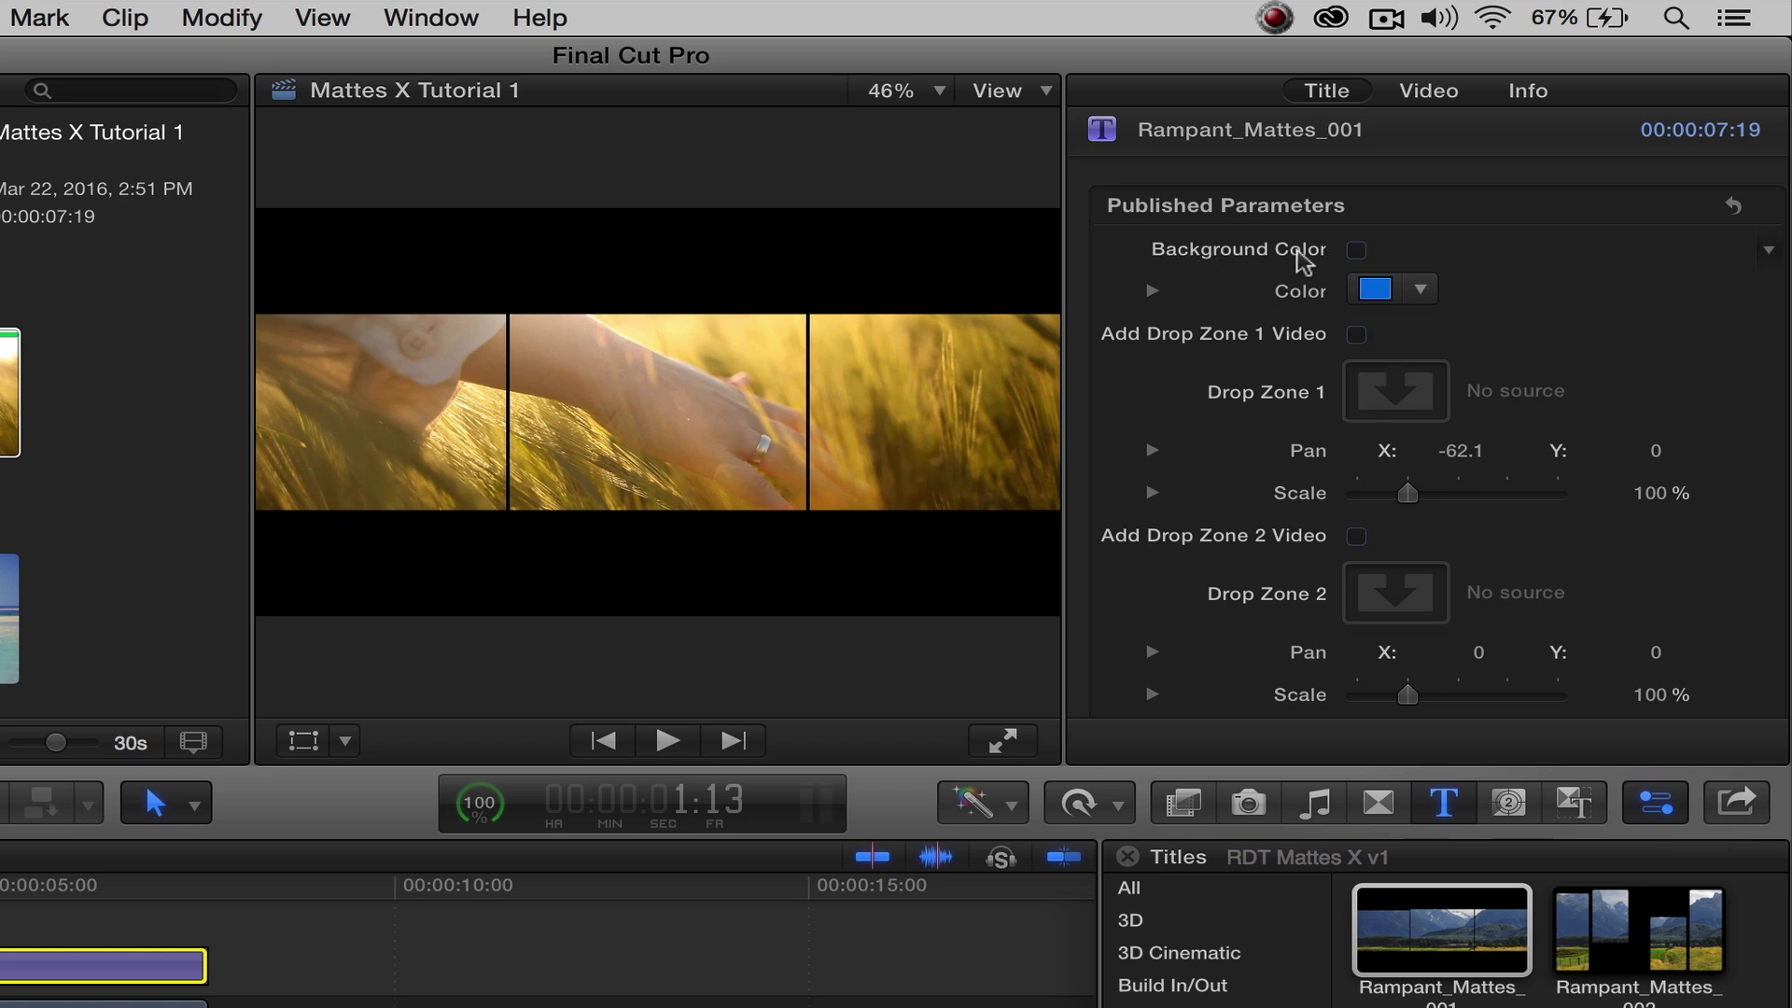
click(1356, 250)
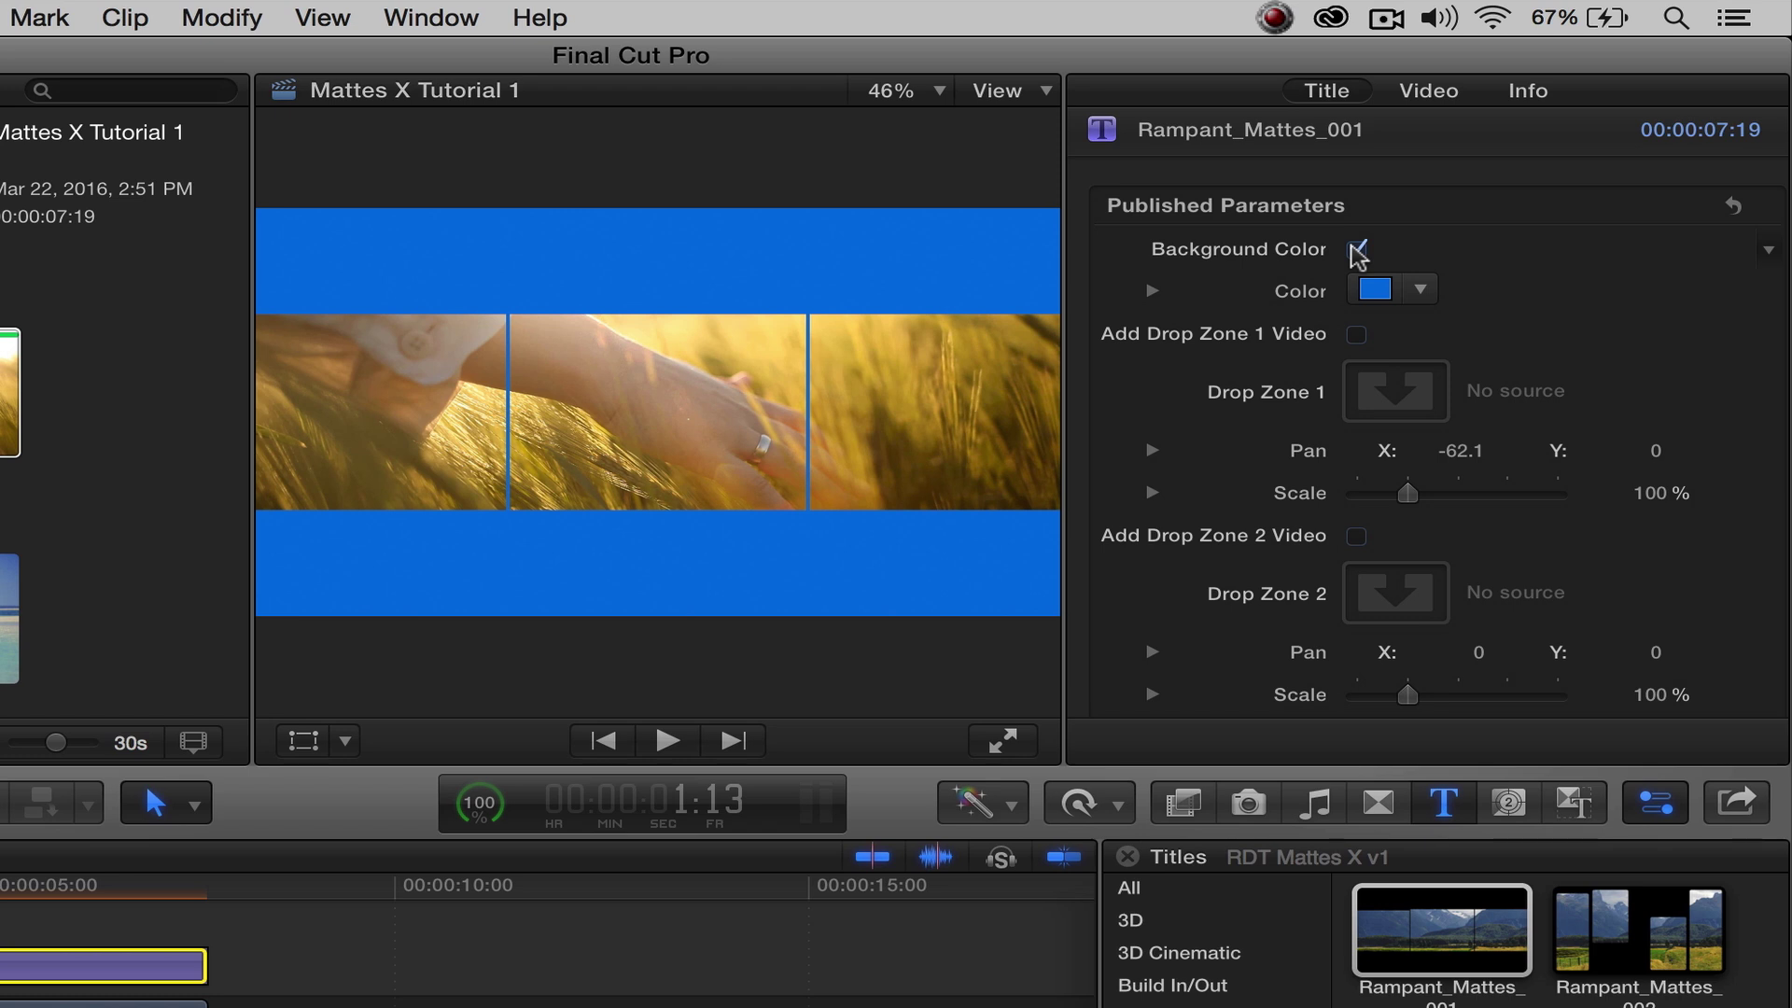
click(1419, 292)
drag(1411, 336, 1358, 541)
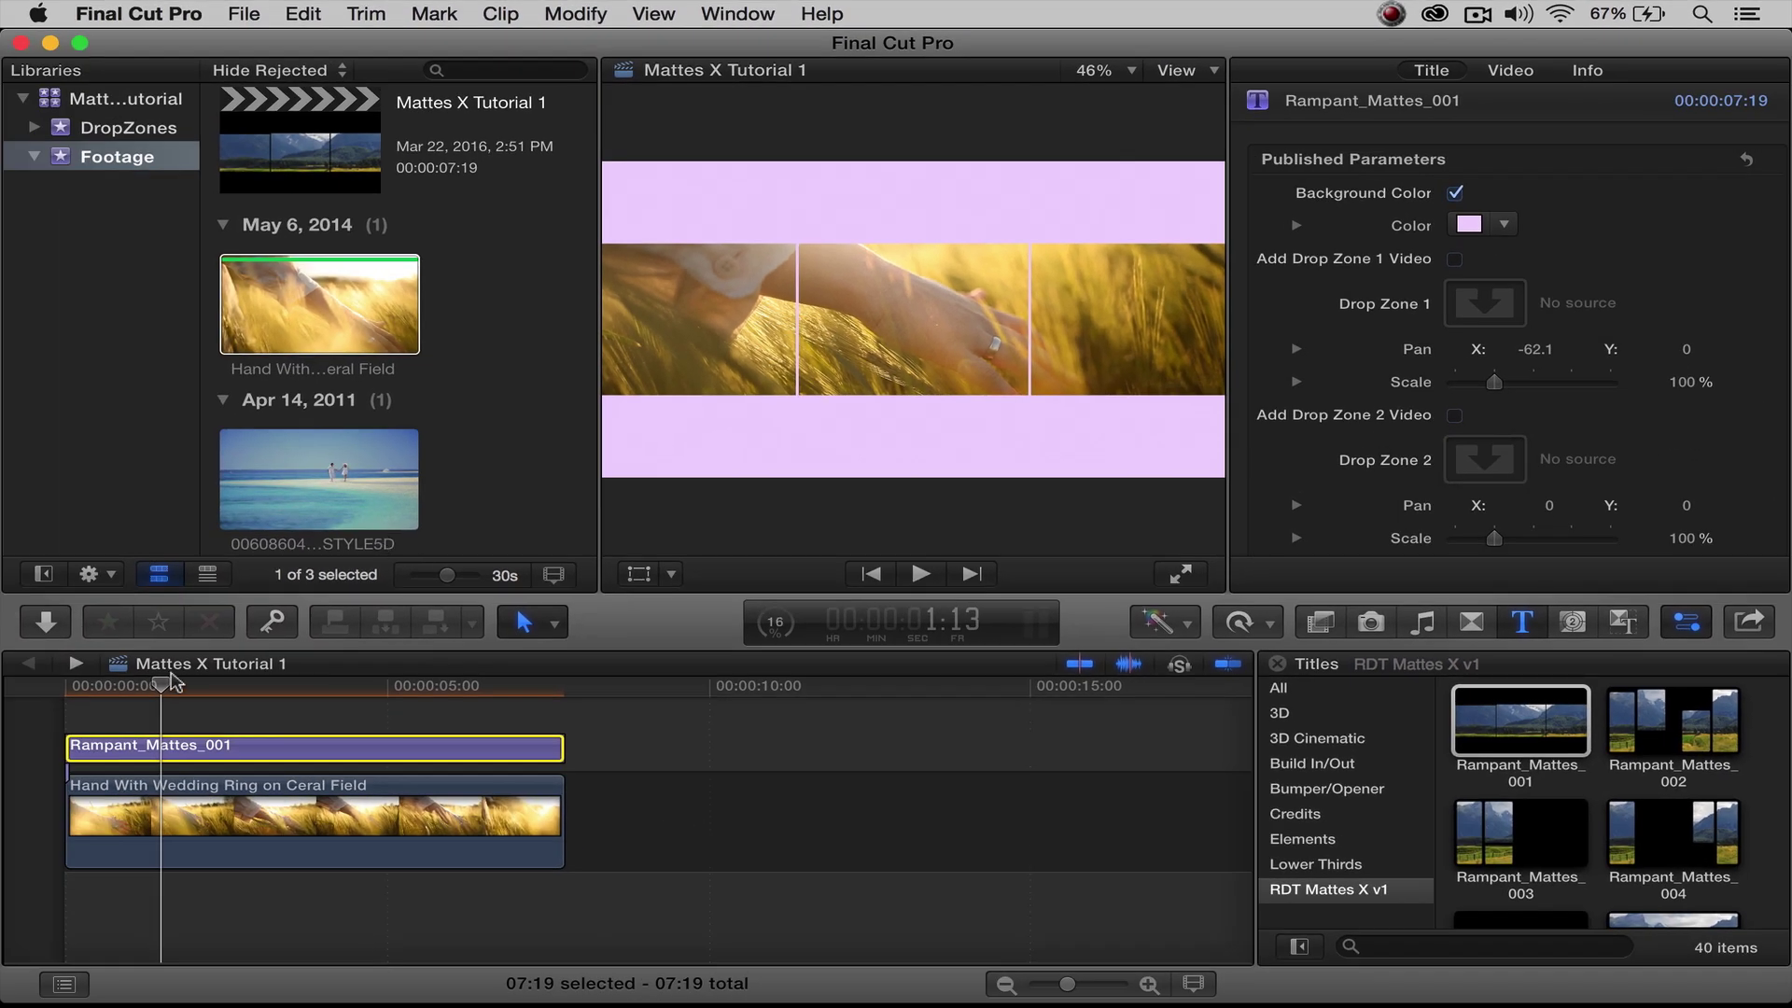
Step: Play and scrub the timeline to review the matte animation over the pale pink background
drag(172, 683, 44, 705)
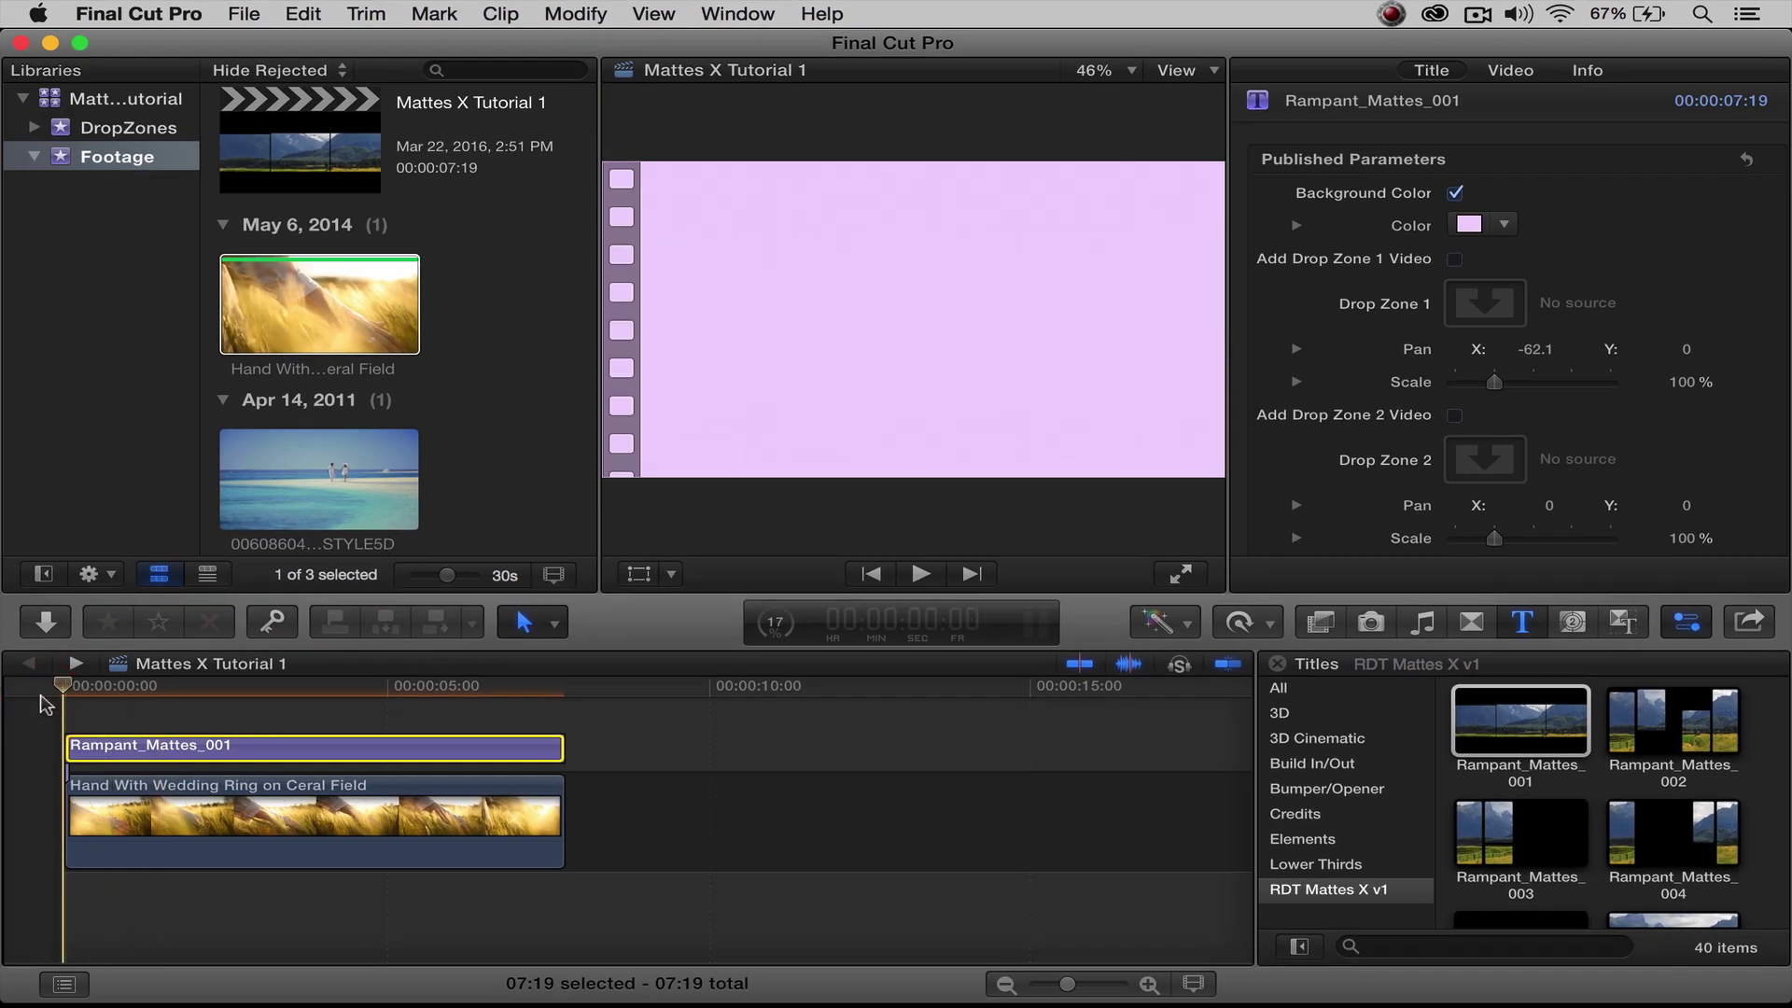
key(space)
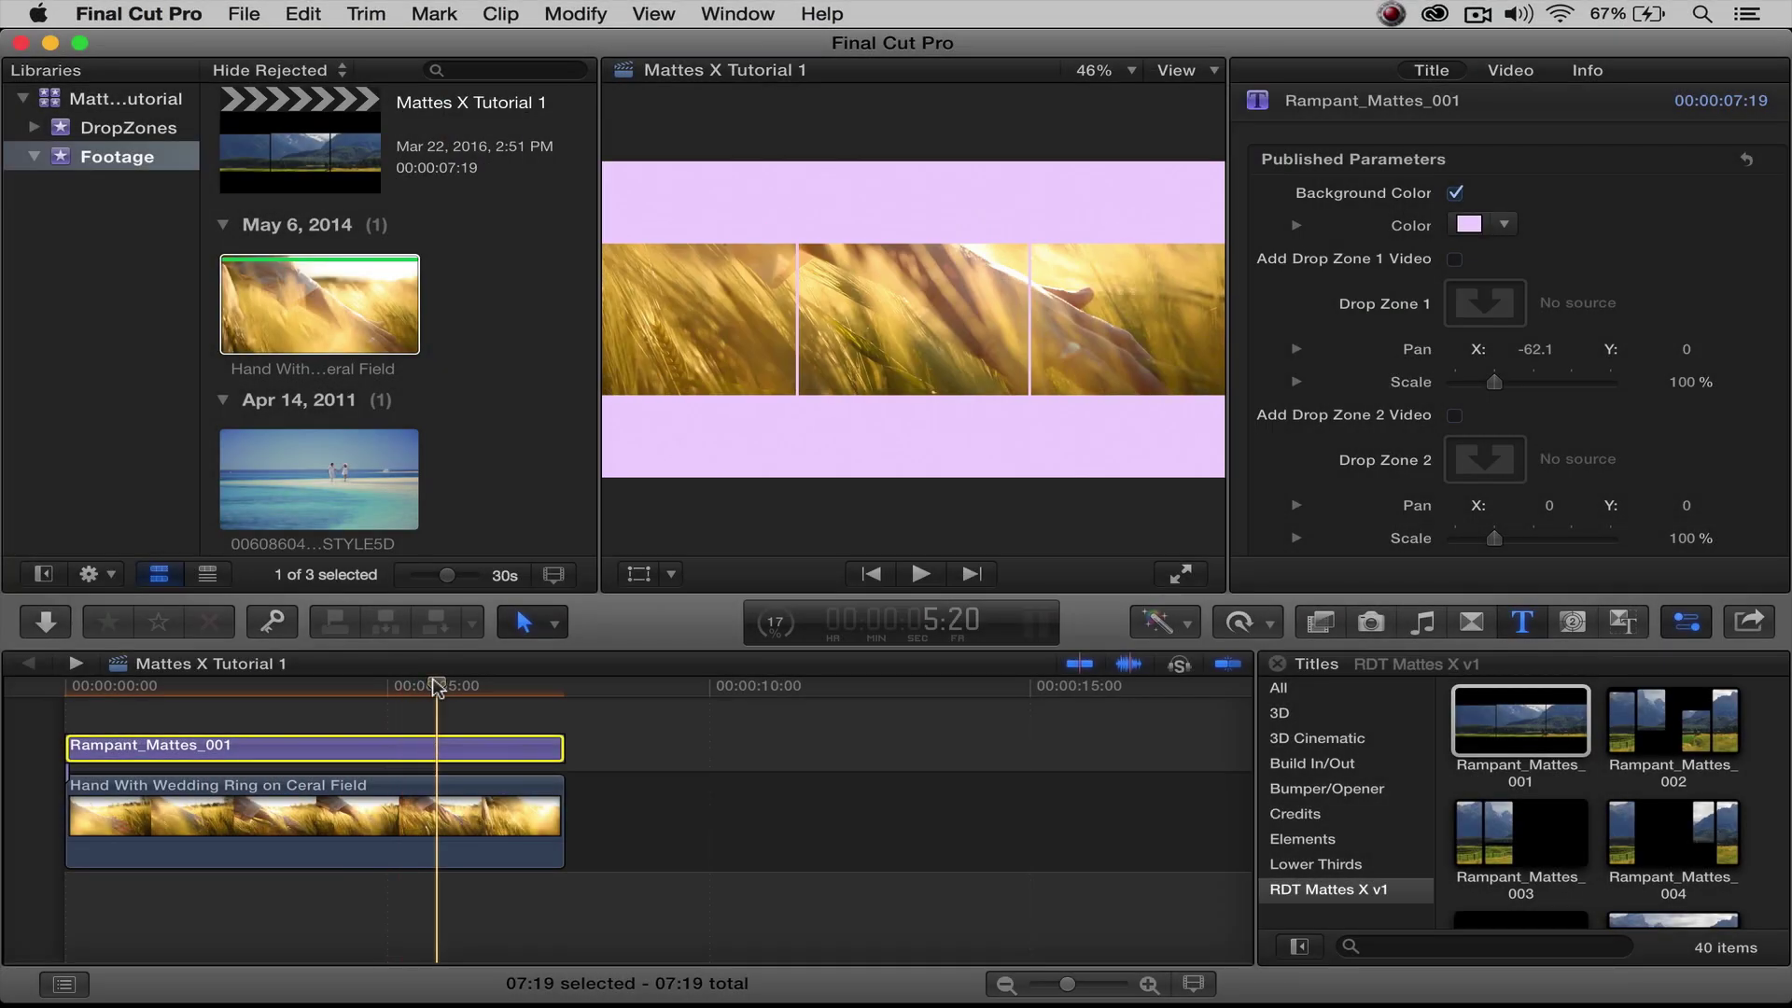
click(224, 689)
drag(207, 702, 121, 707)
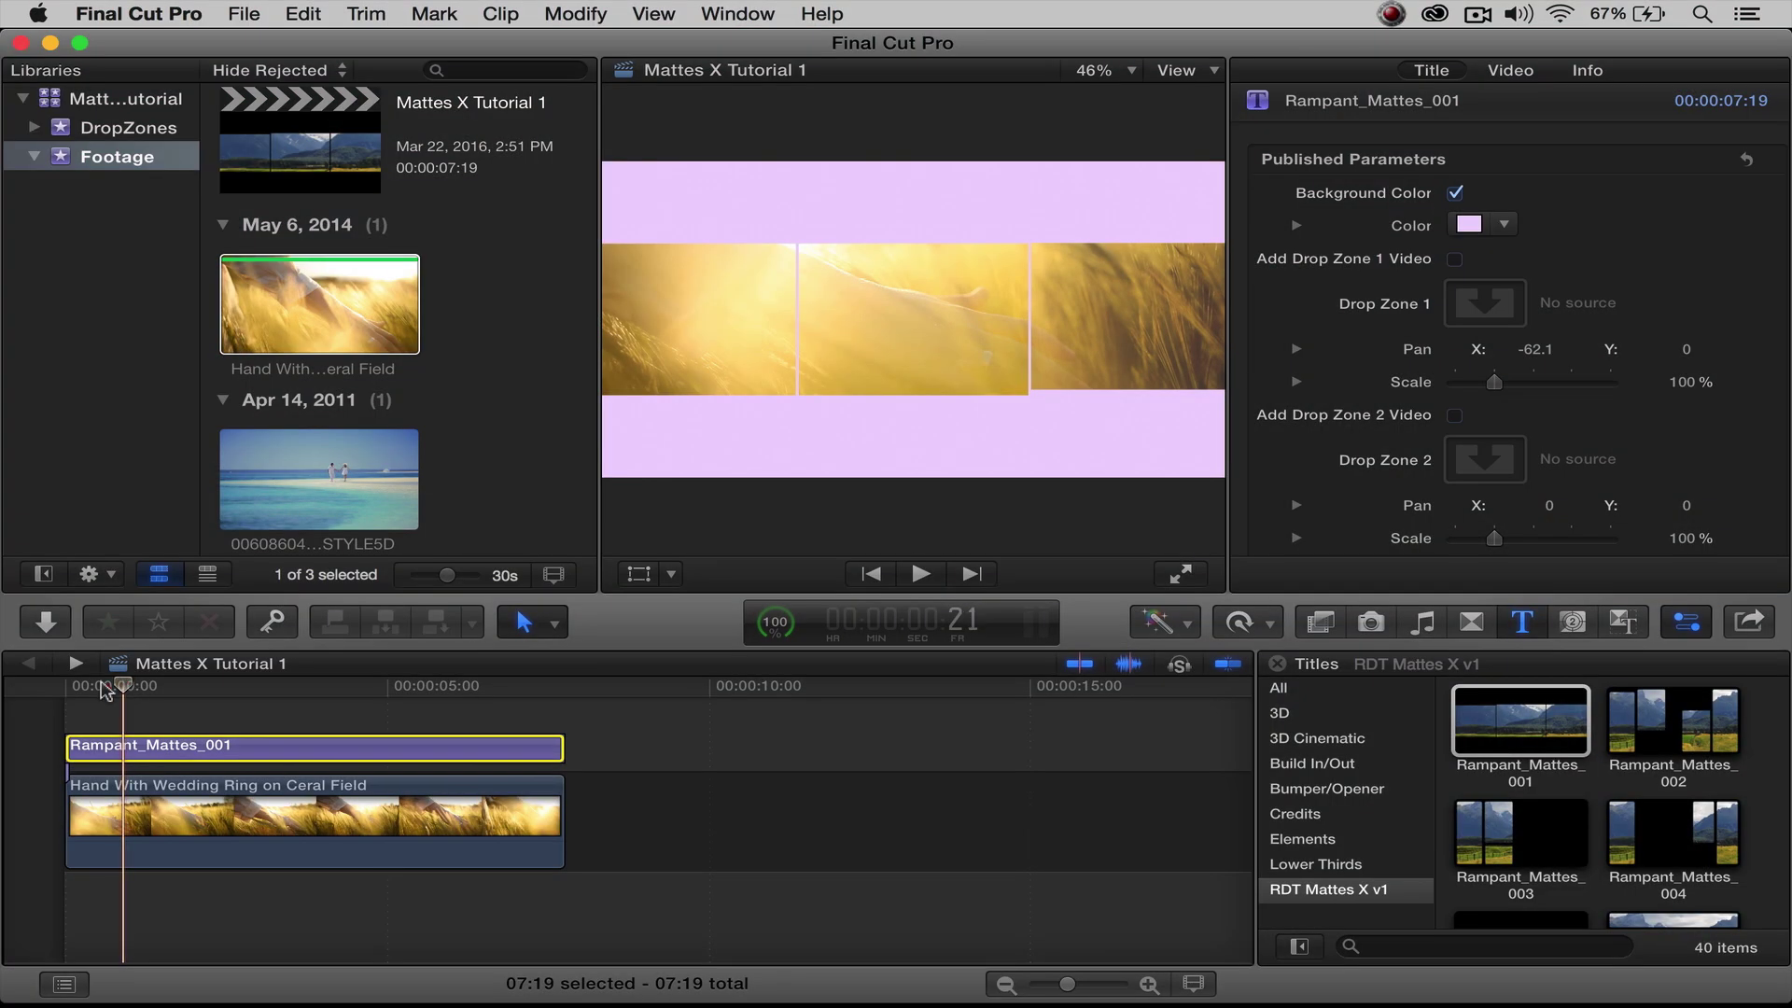
click(66, 689)
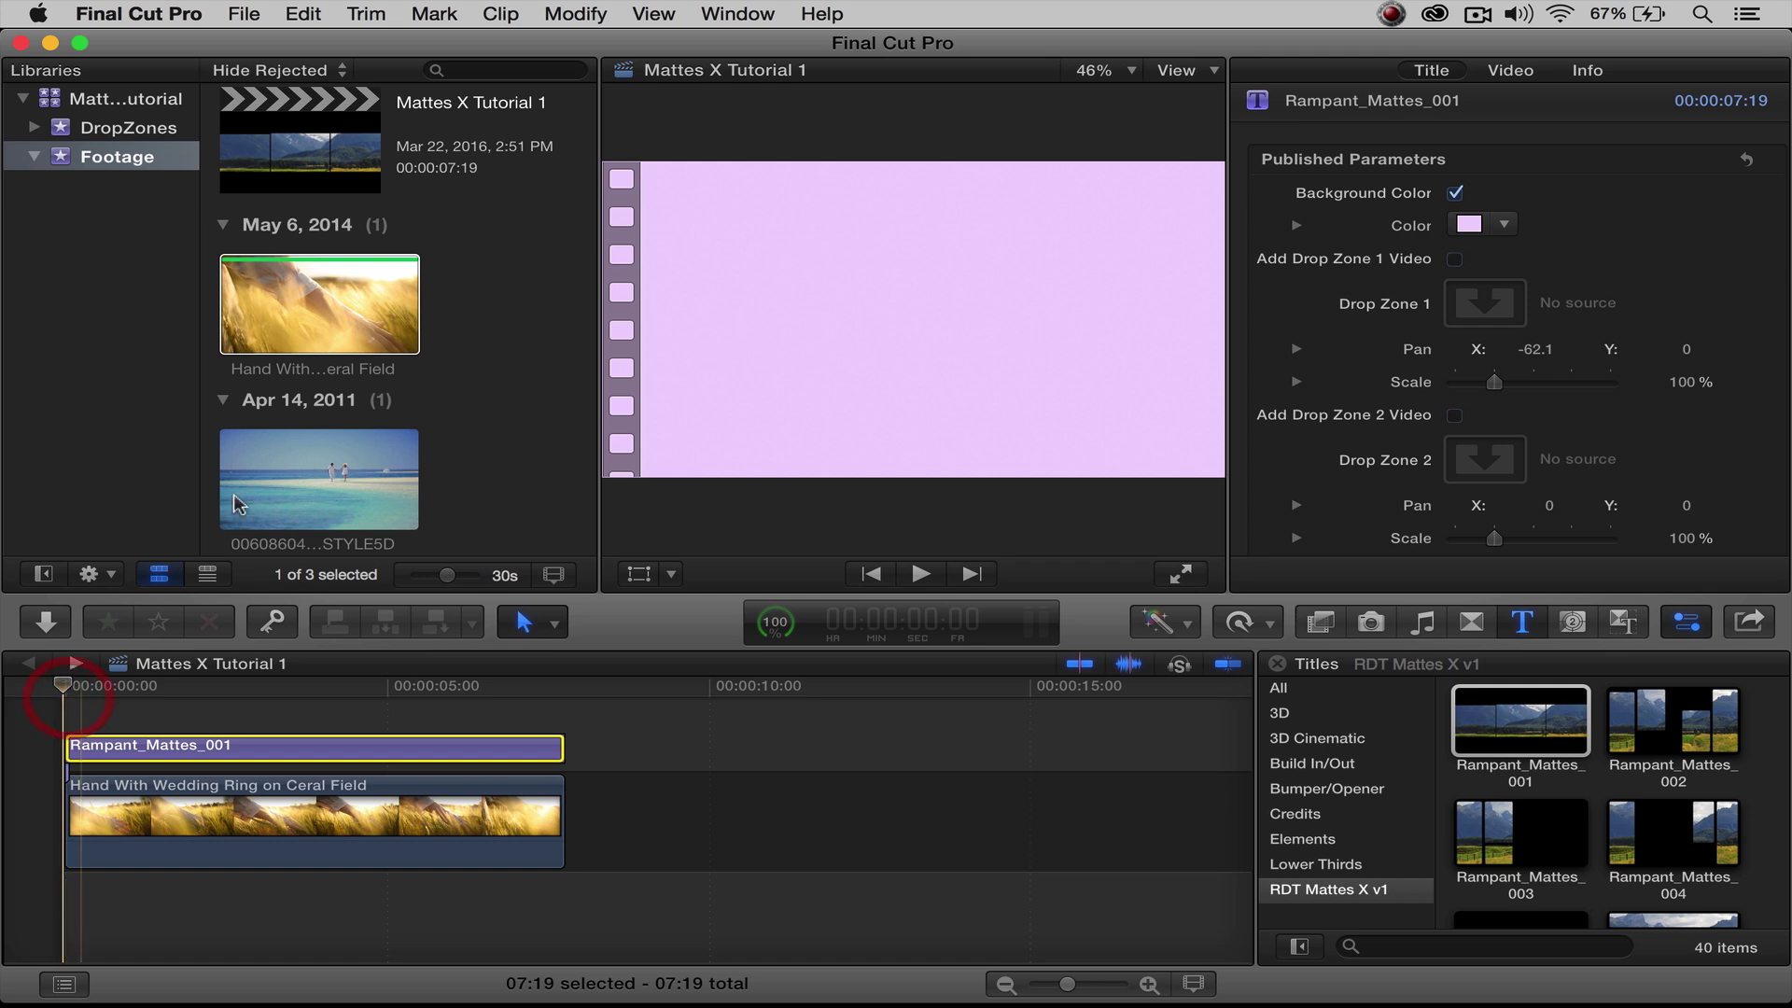
click(266, 481)
drag(266, 480, 91, 686)
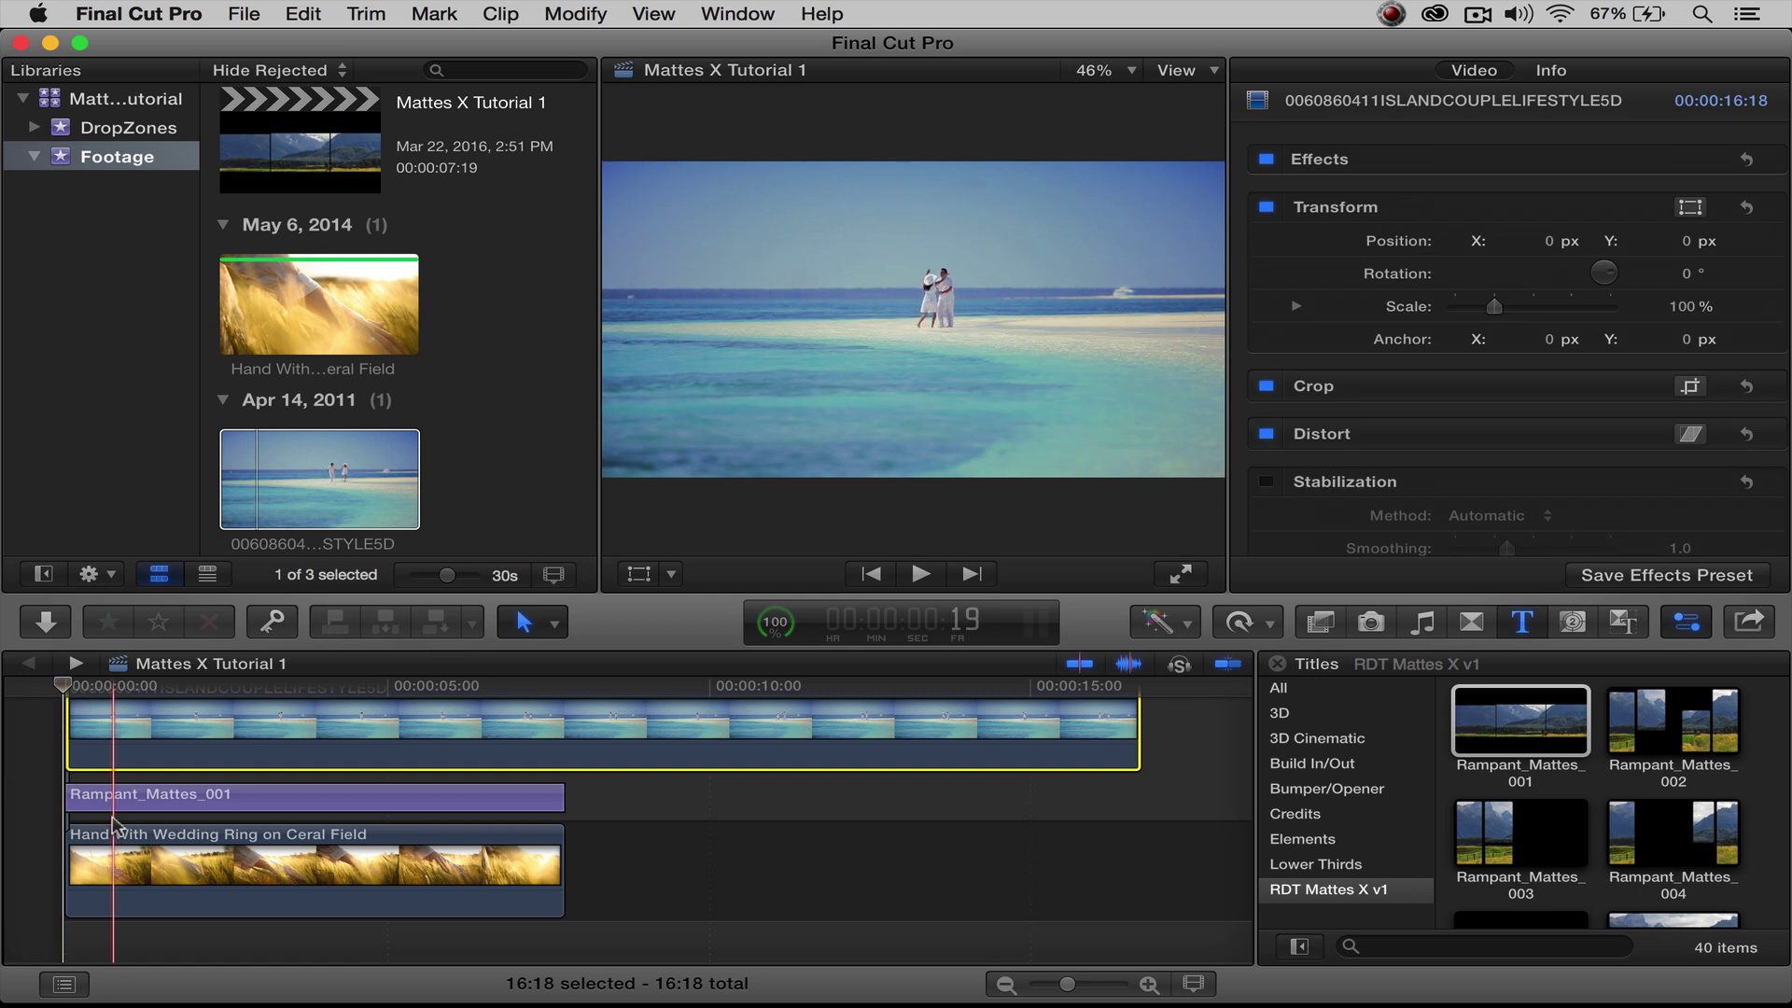
drag(133, 728, 235, 794)
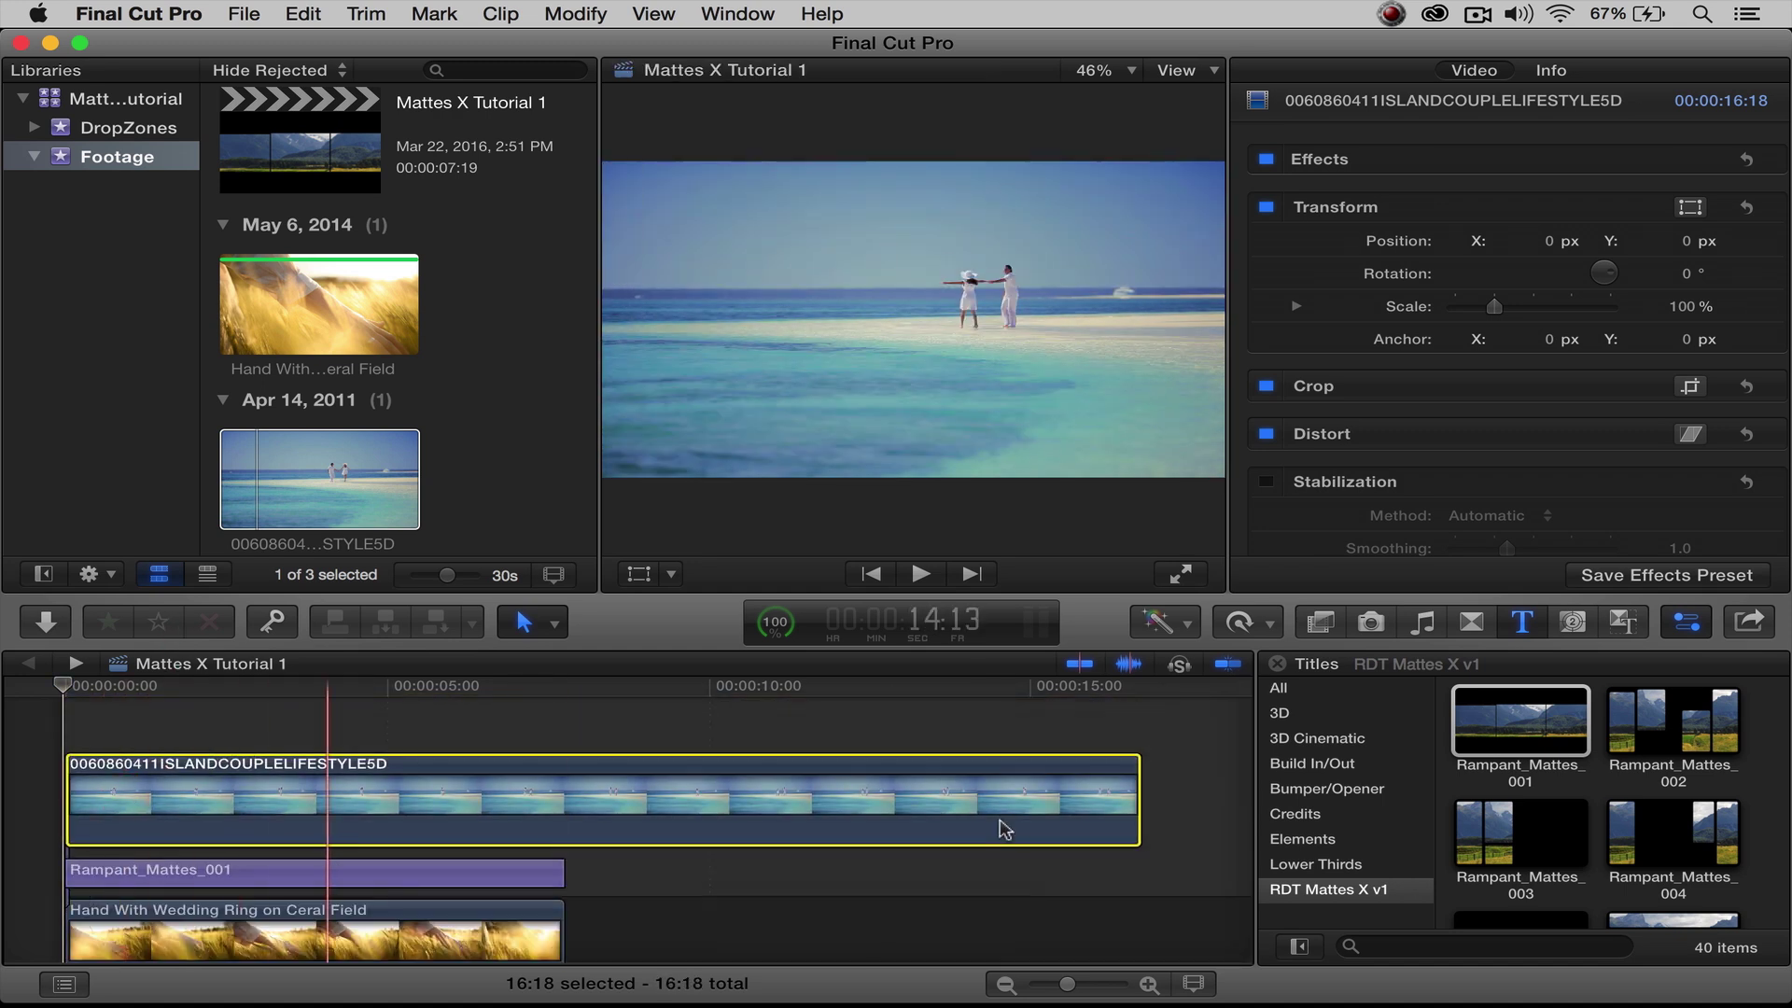
drag(1137, 793, 717, 817)
Step: Set the beach clip's blend mode to Behind
click(260, 792)
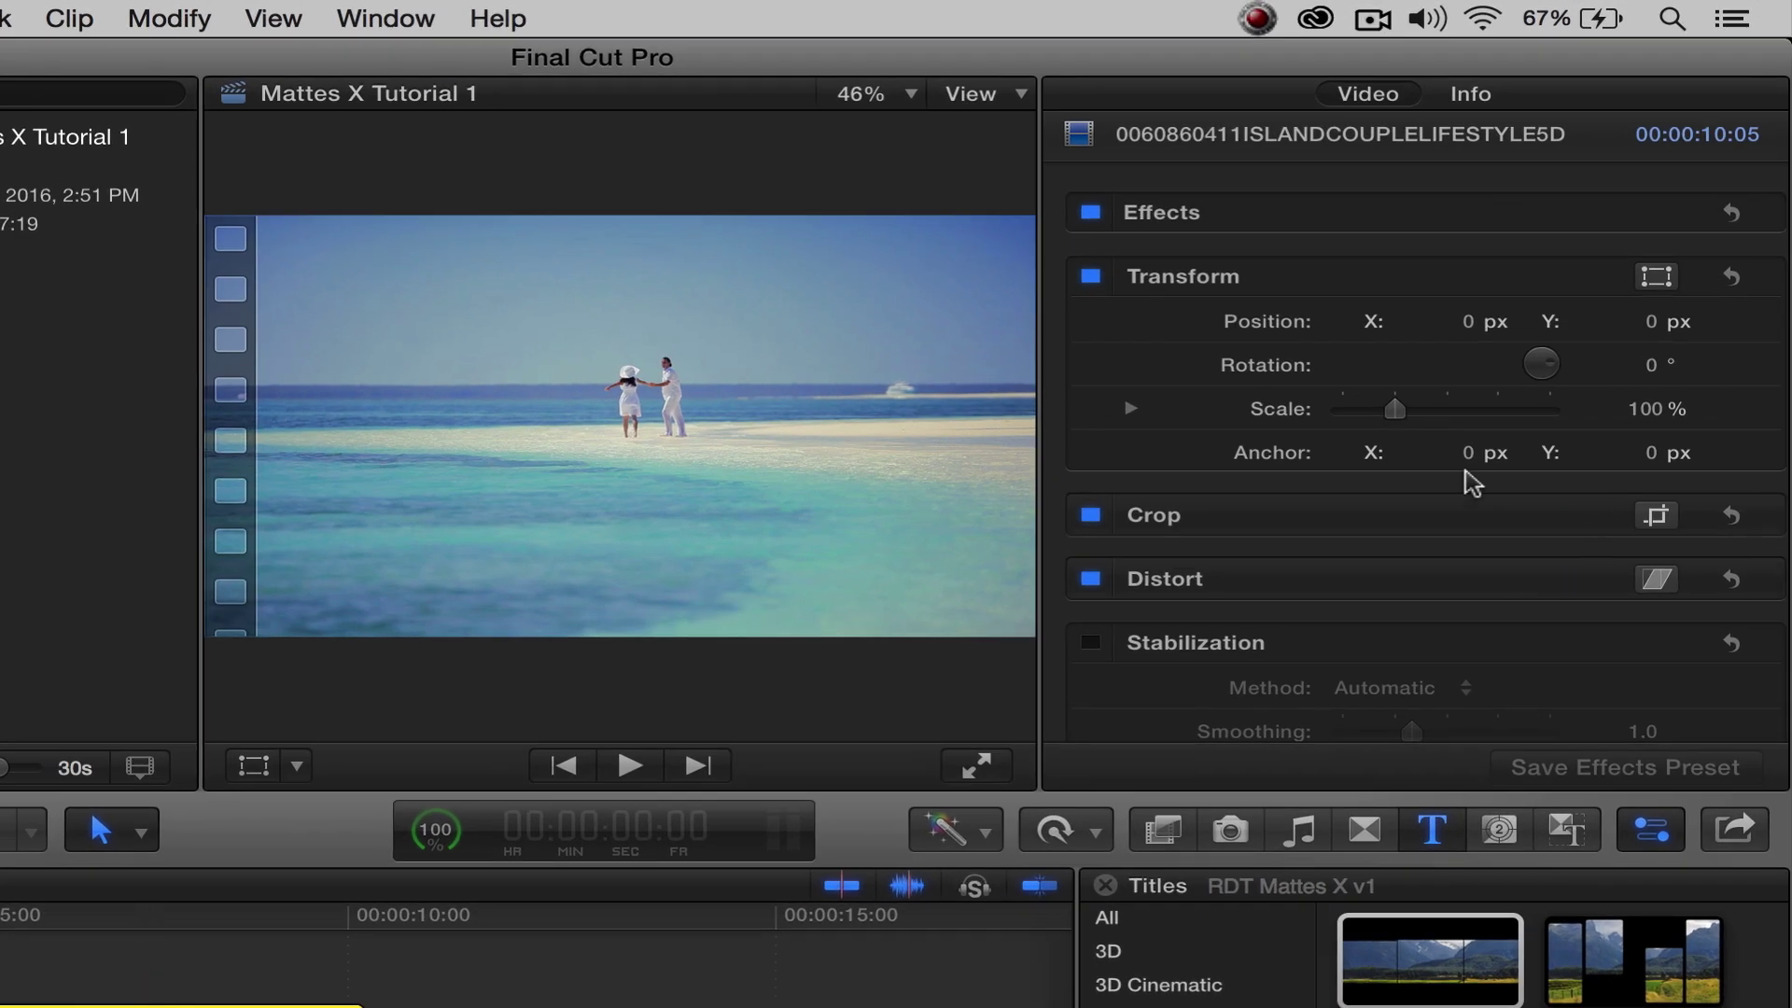
scroll(1471, 482, down, 5)
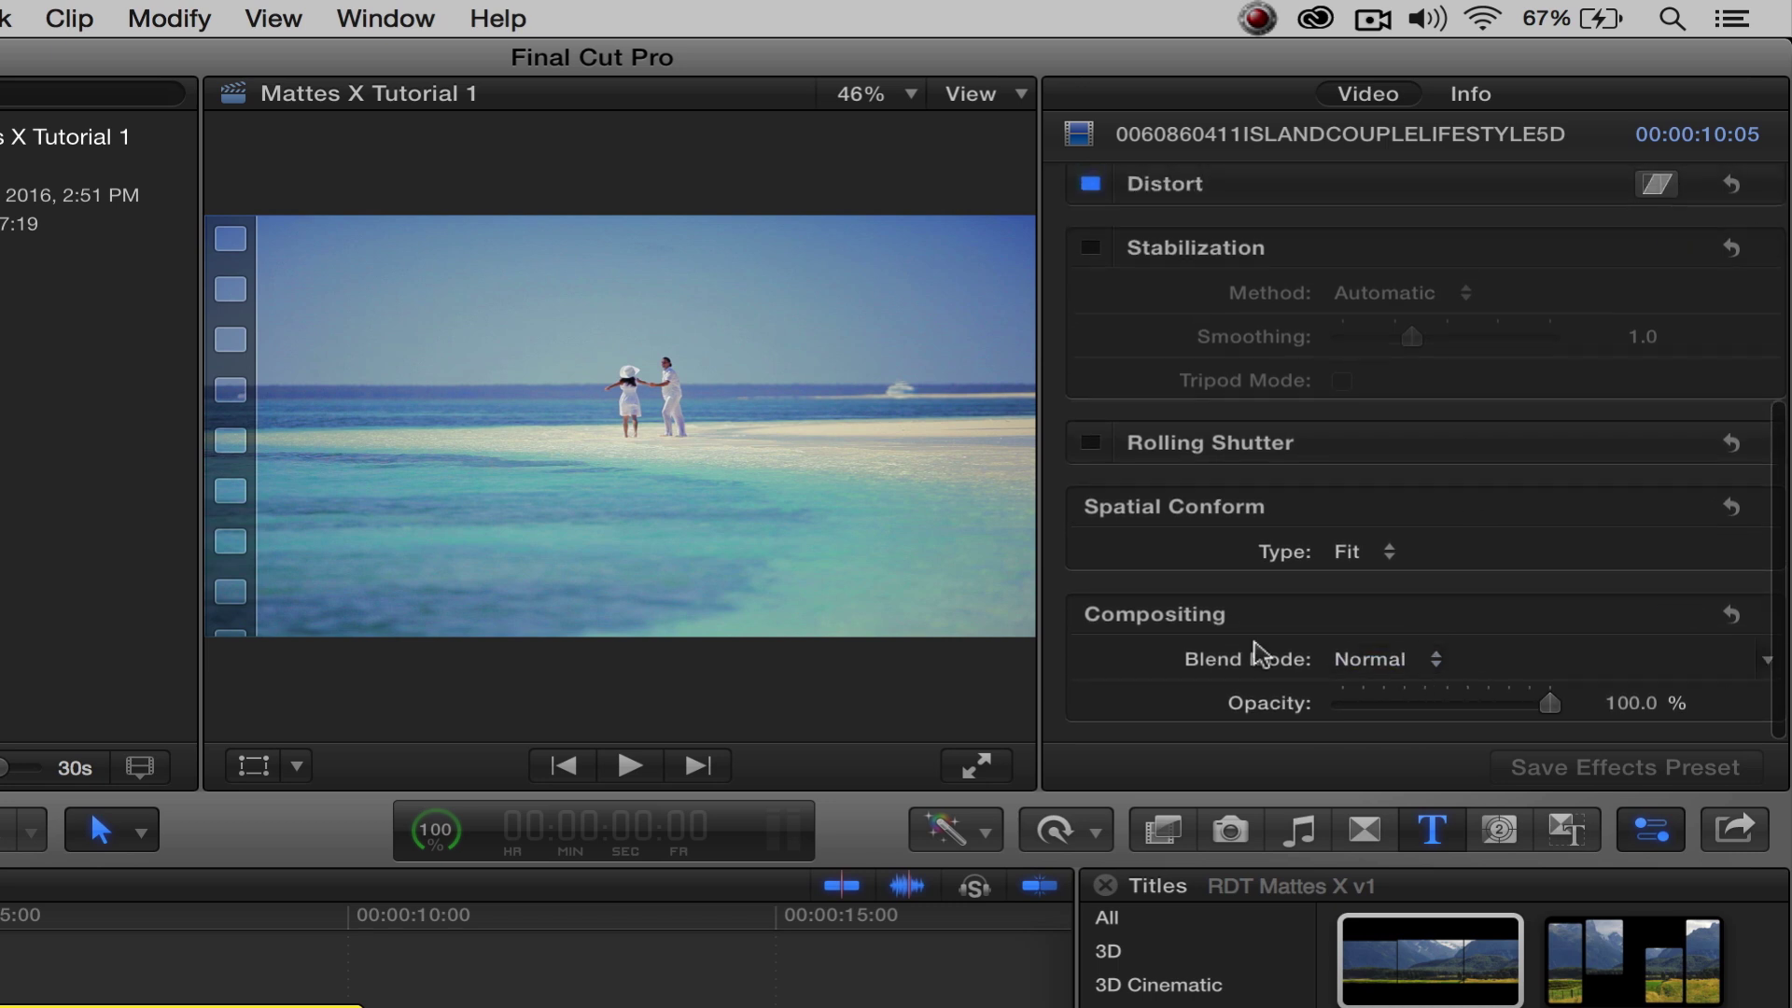
click(1424, 659)
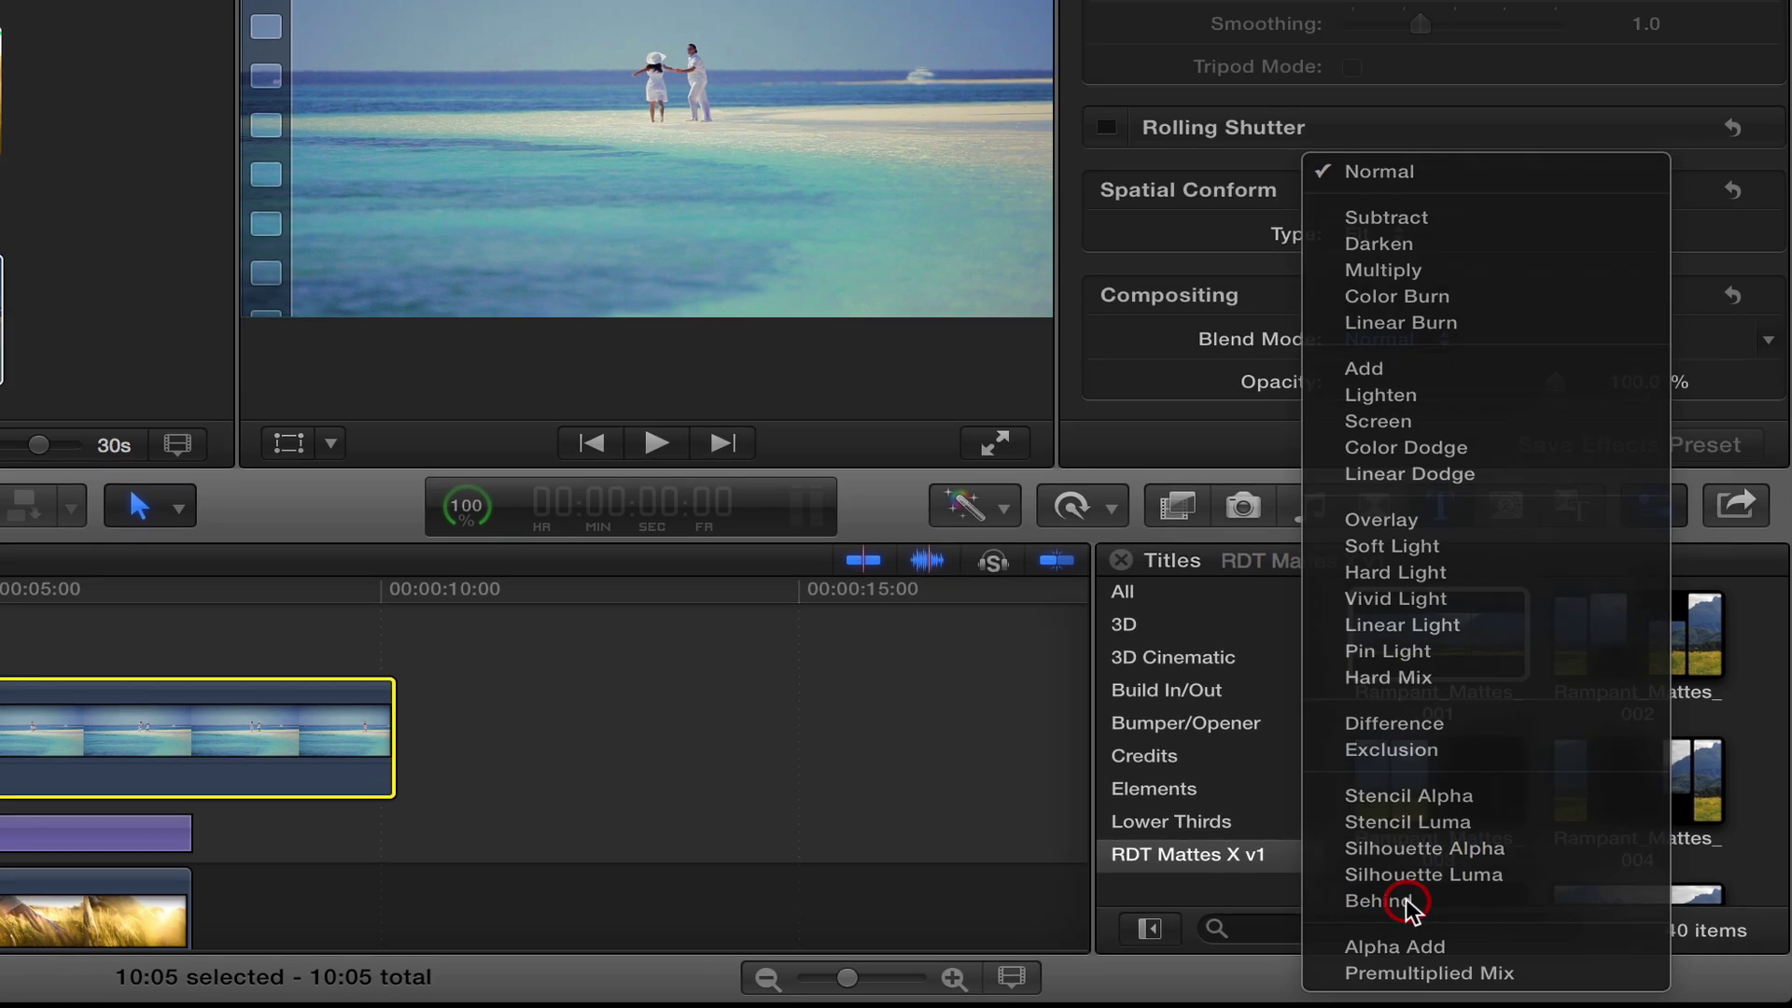
click(1404, 897)
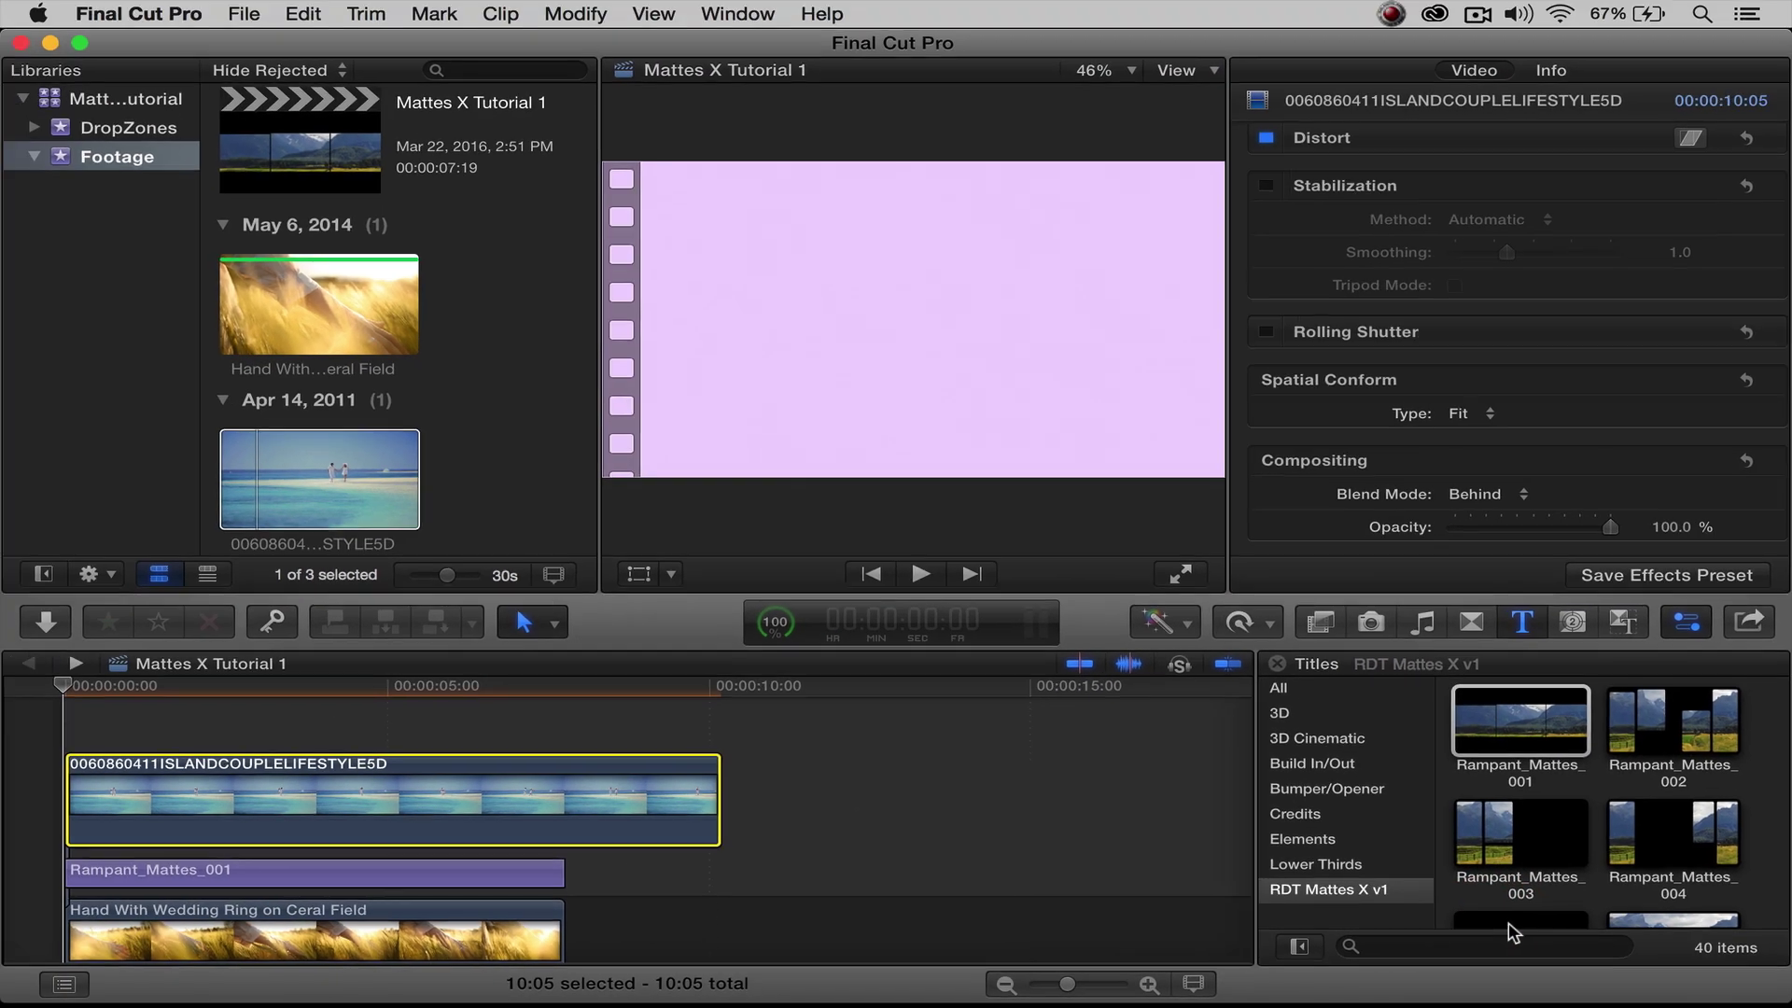
Step: Turn off the Background Color of the Rampant_Mattes_001 title so the beach clip can serve as background
click(265, 687)
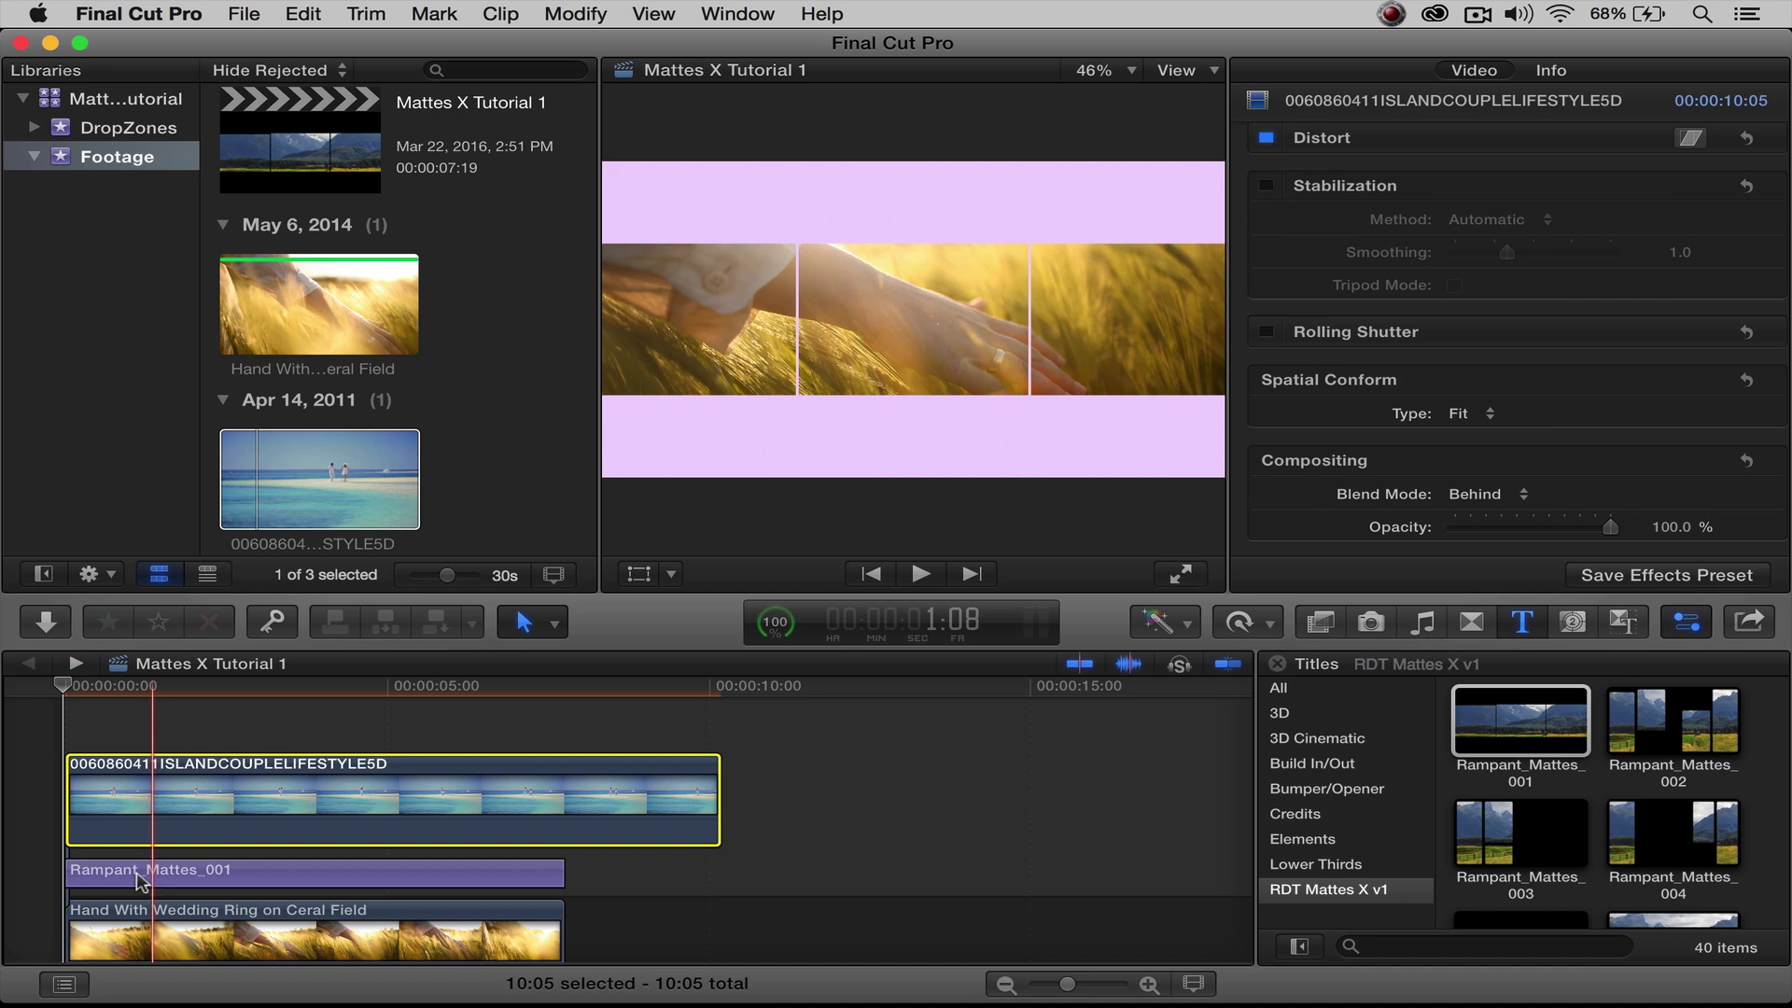
click(149, 870)
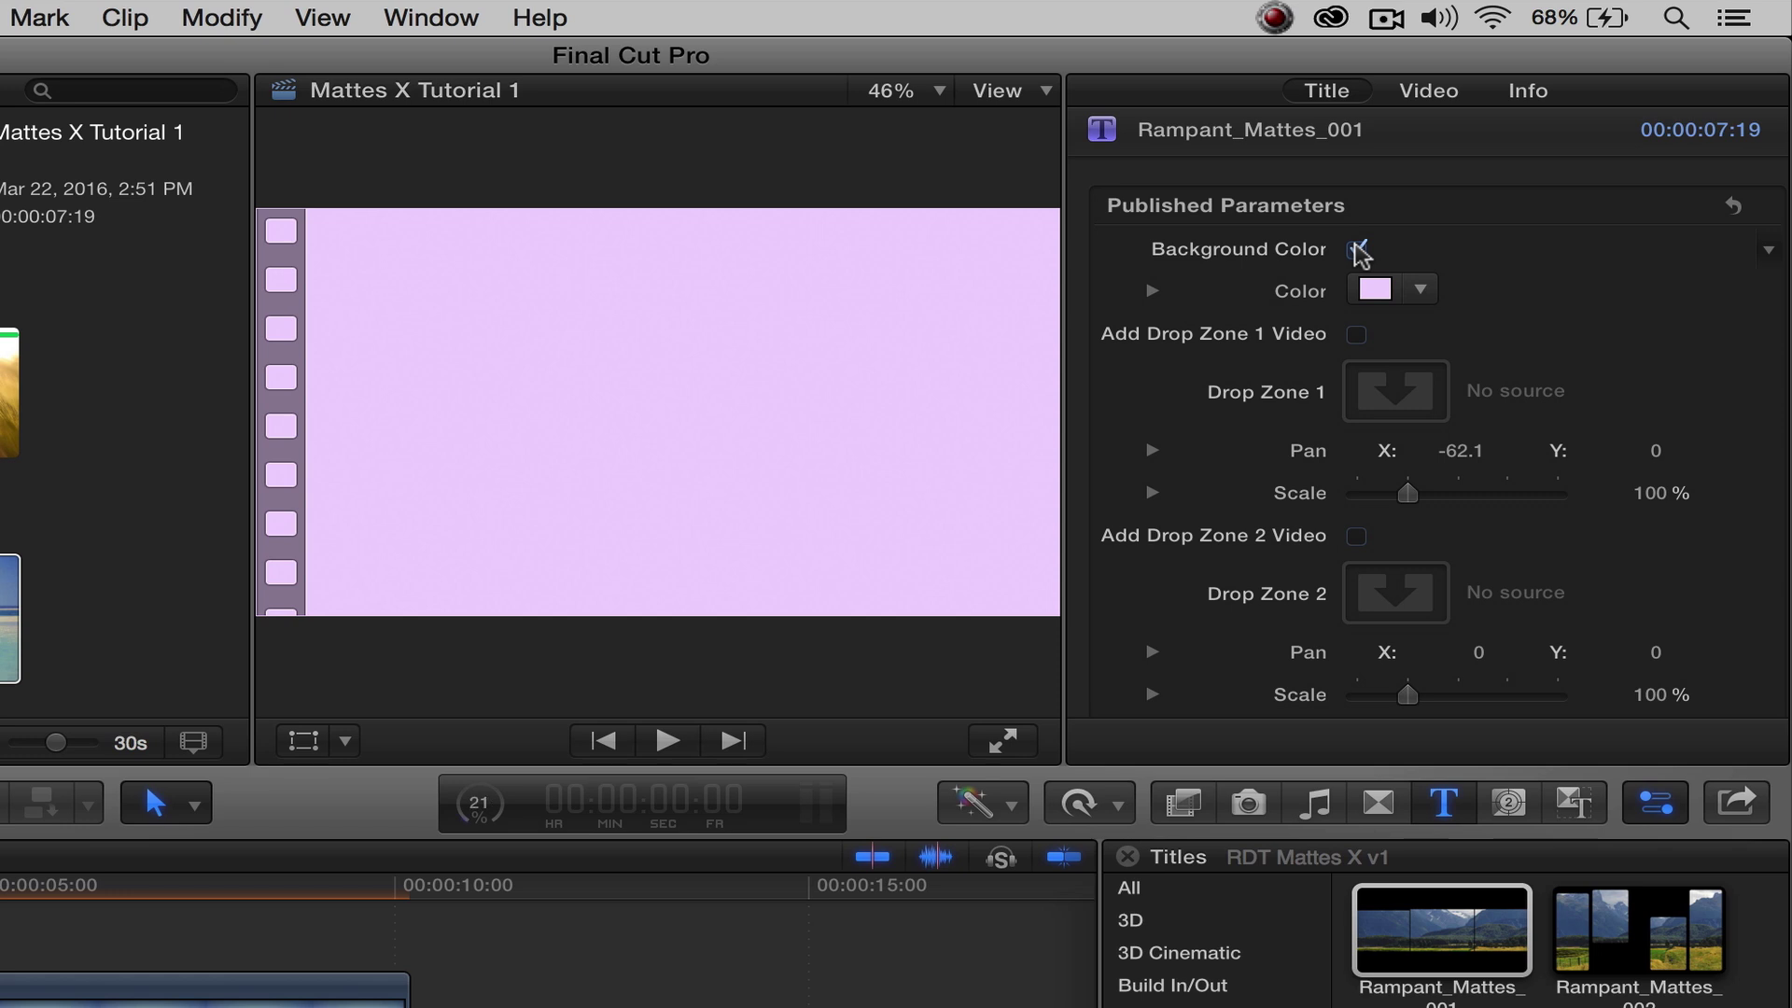
click(1358, 250)
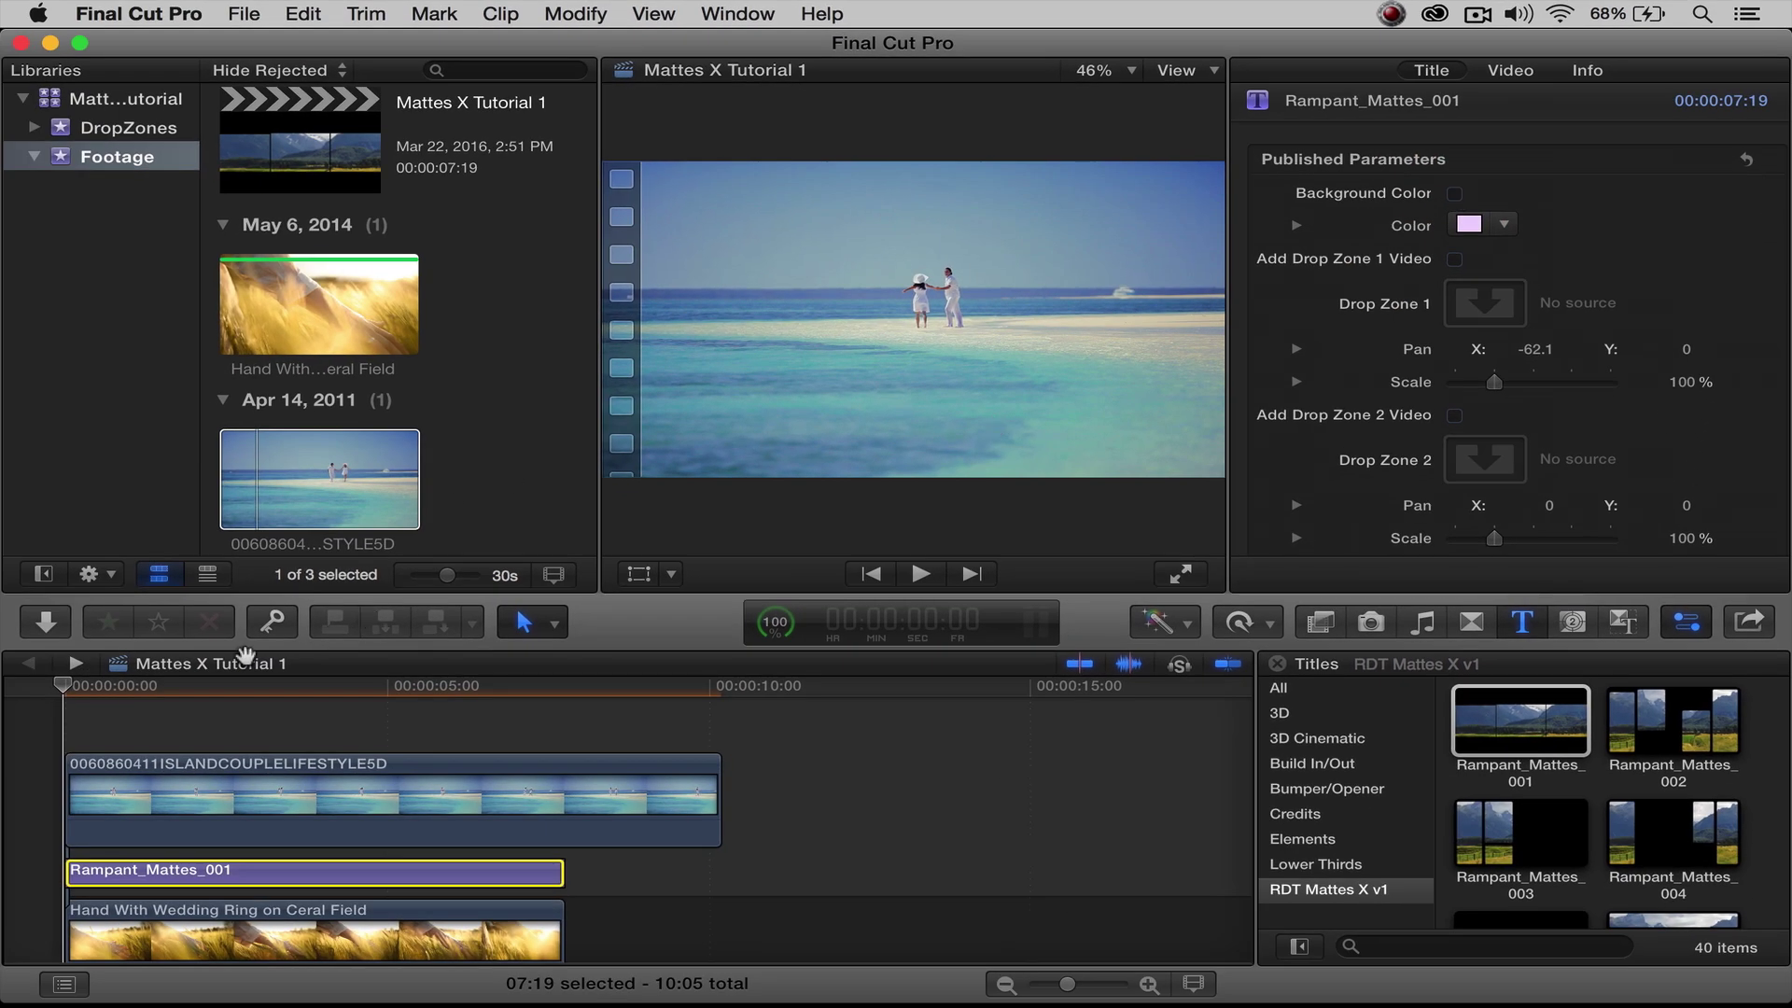
Step: Play the composite full screen, return to the normal view and check the matte's opening animation over the beach clip
key(super+shift+f)
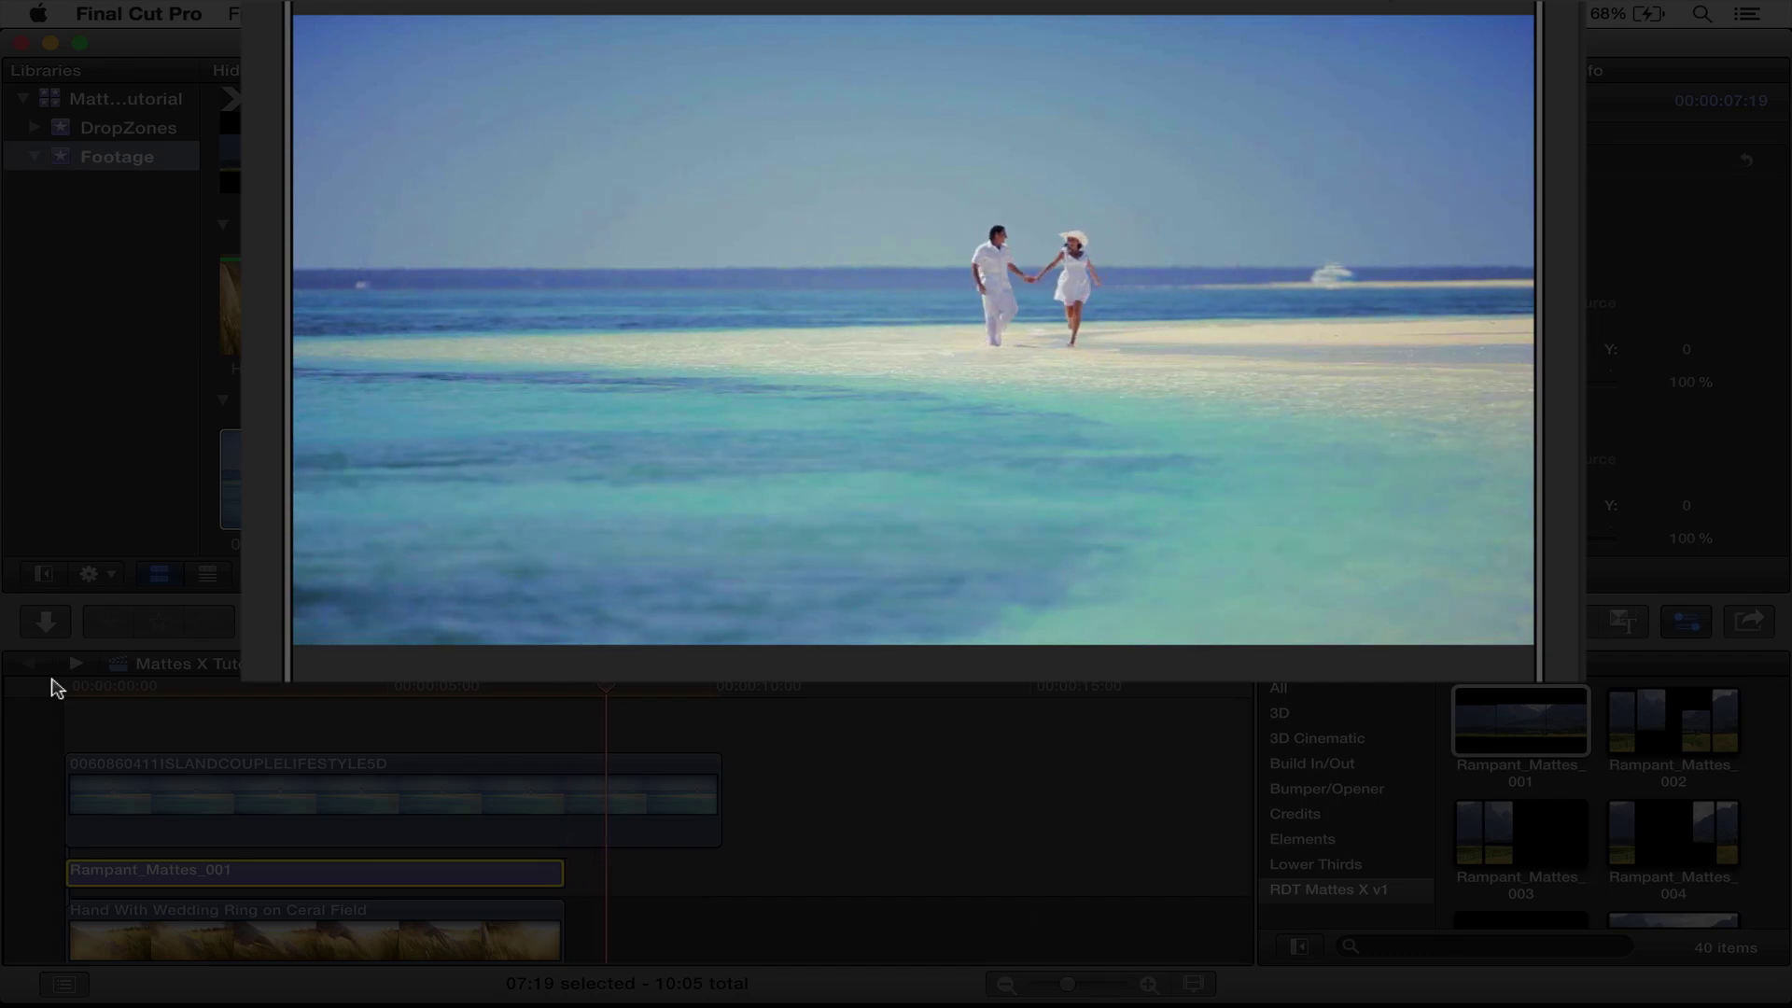
key(Escape)
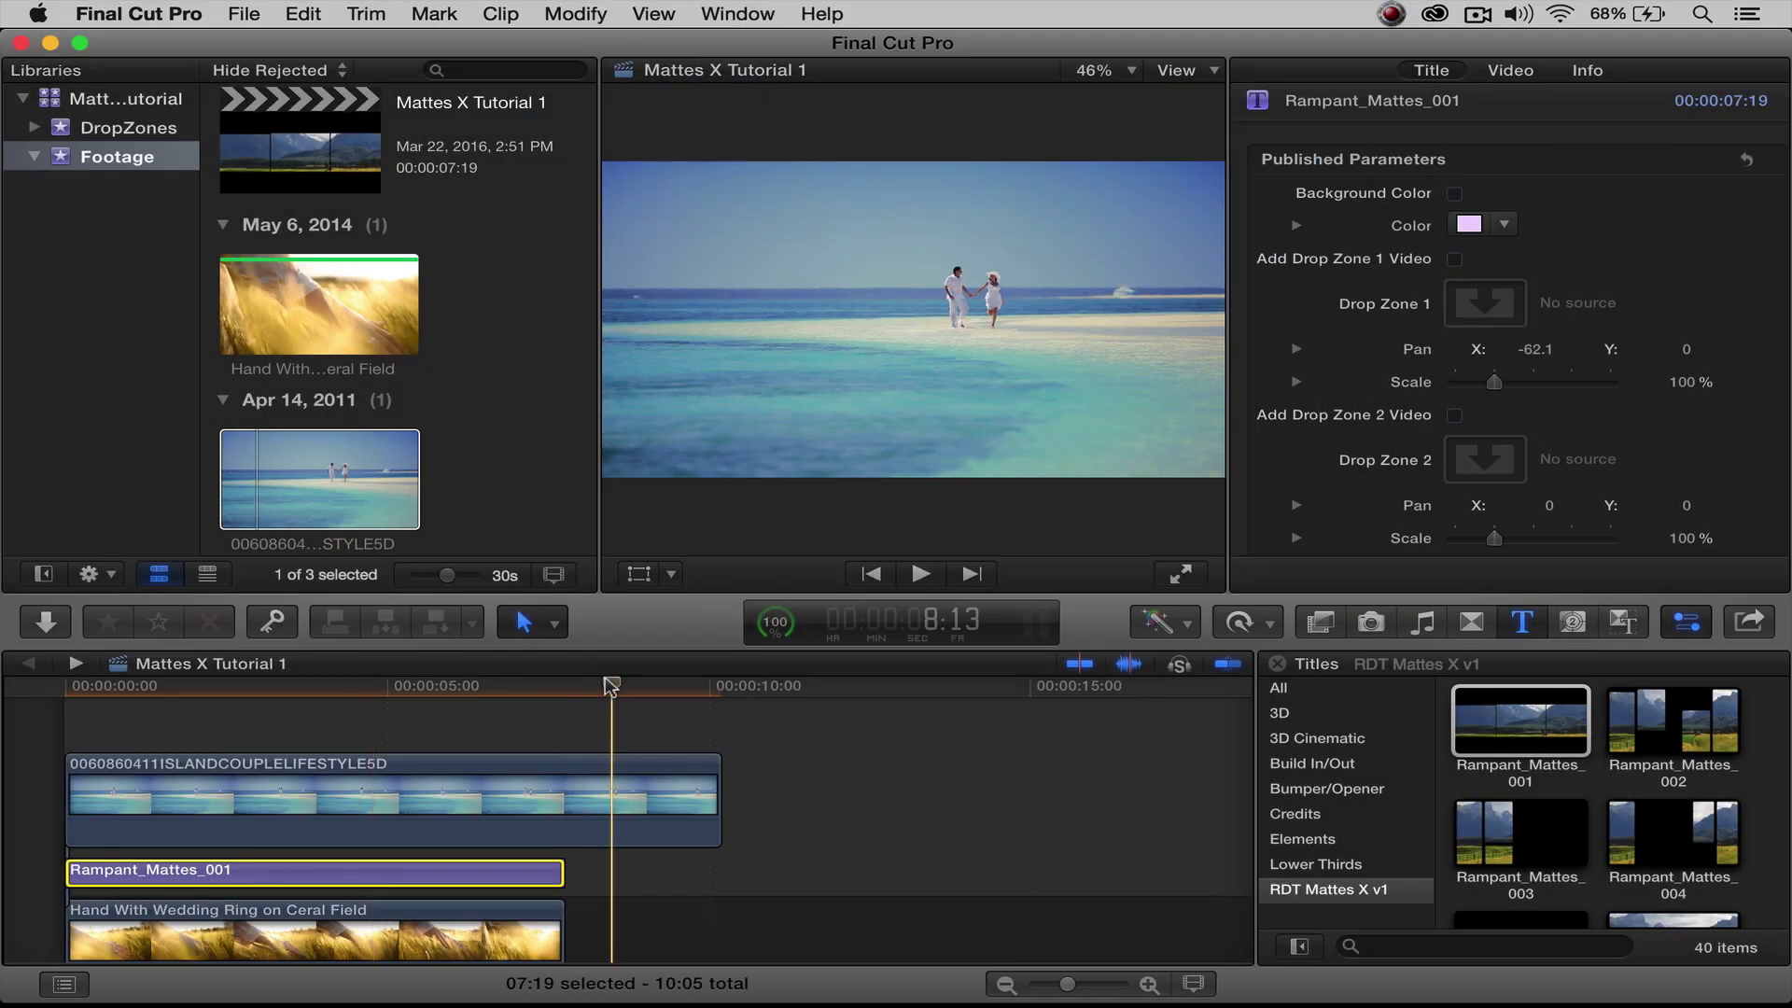
click(93, 726)
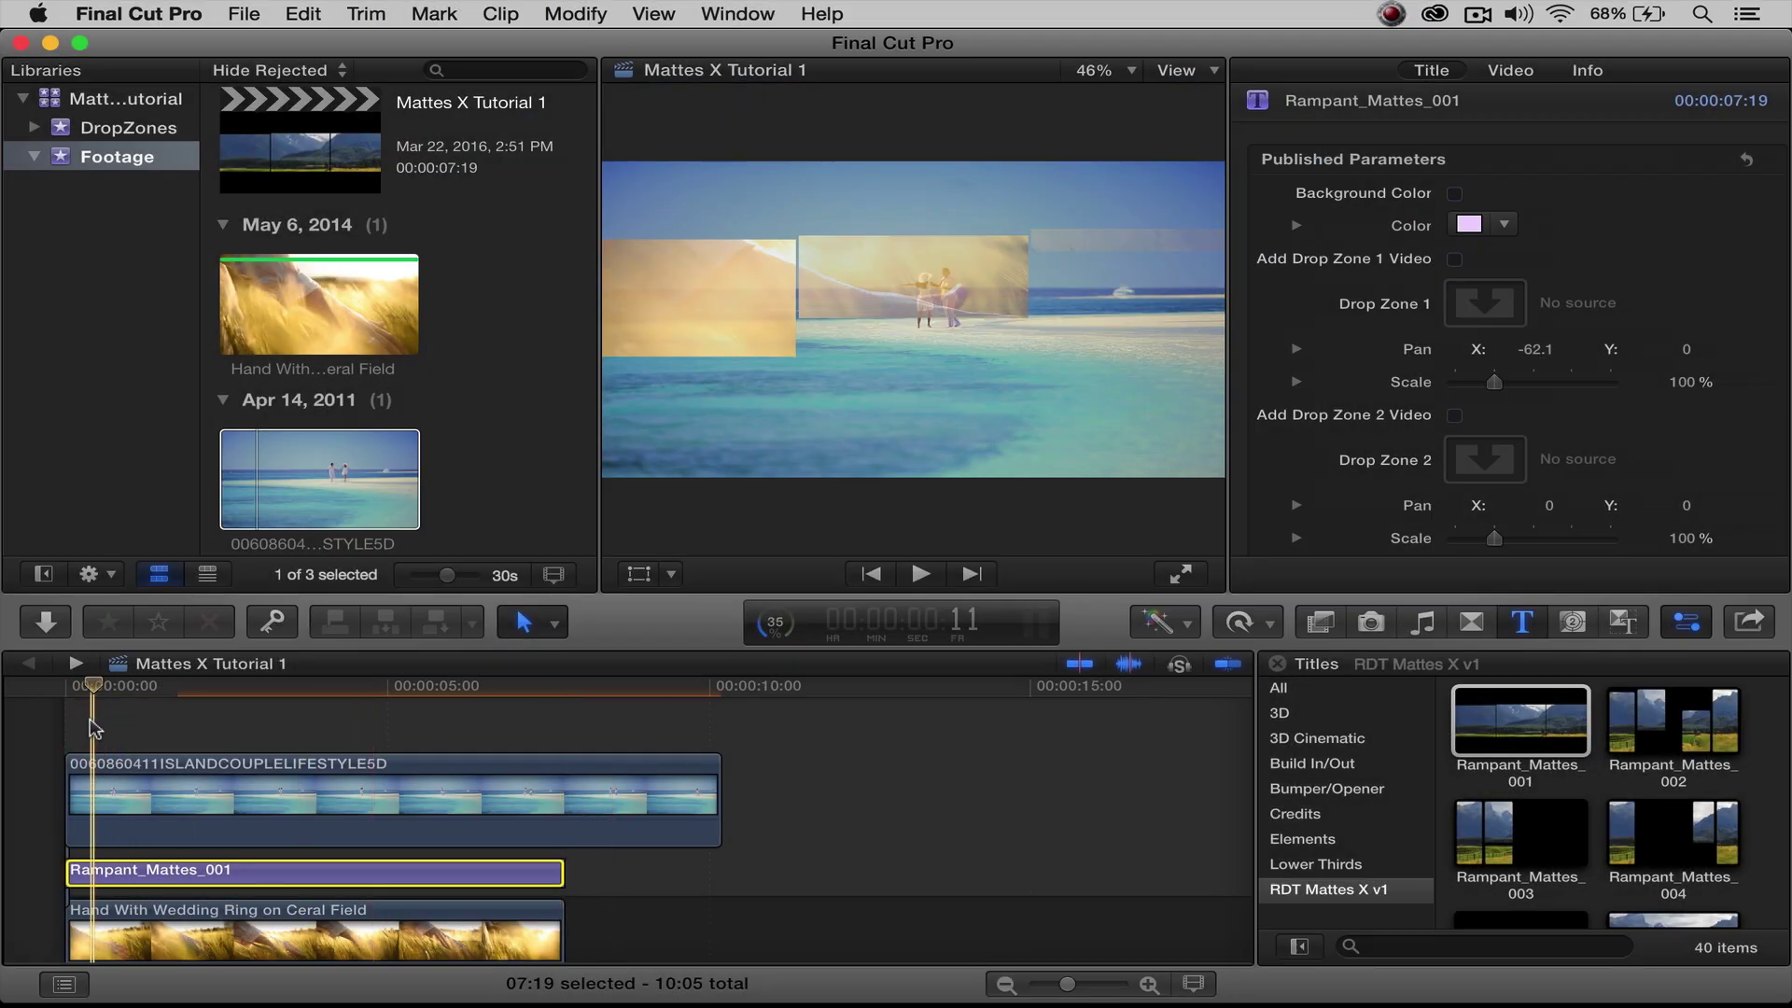
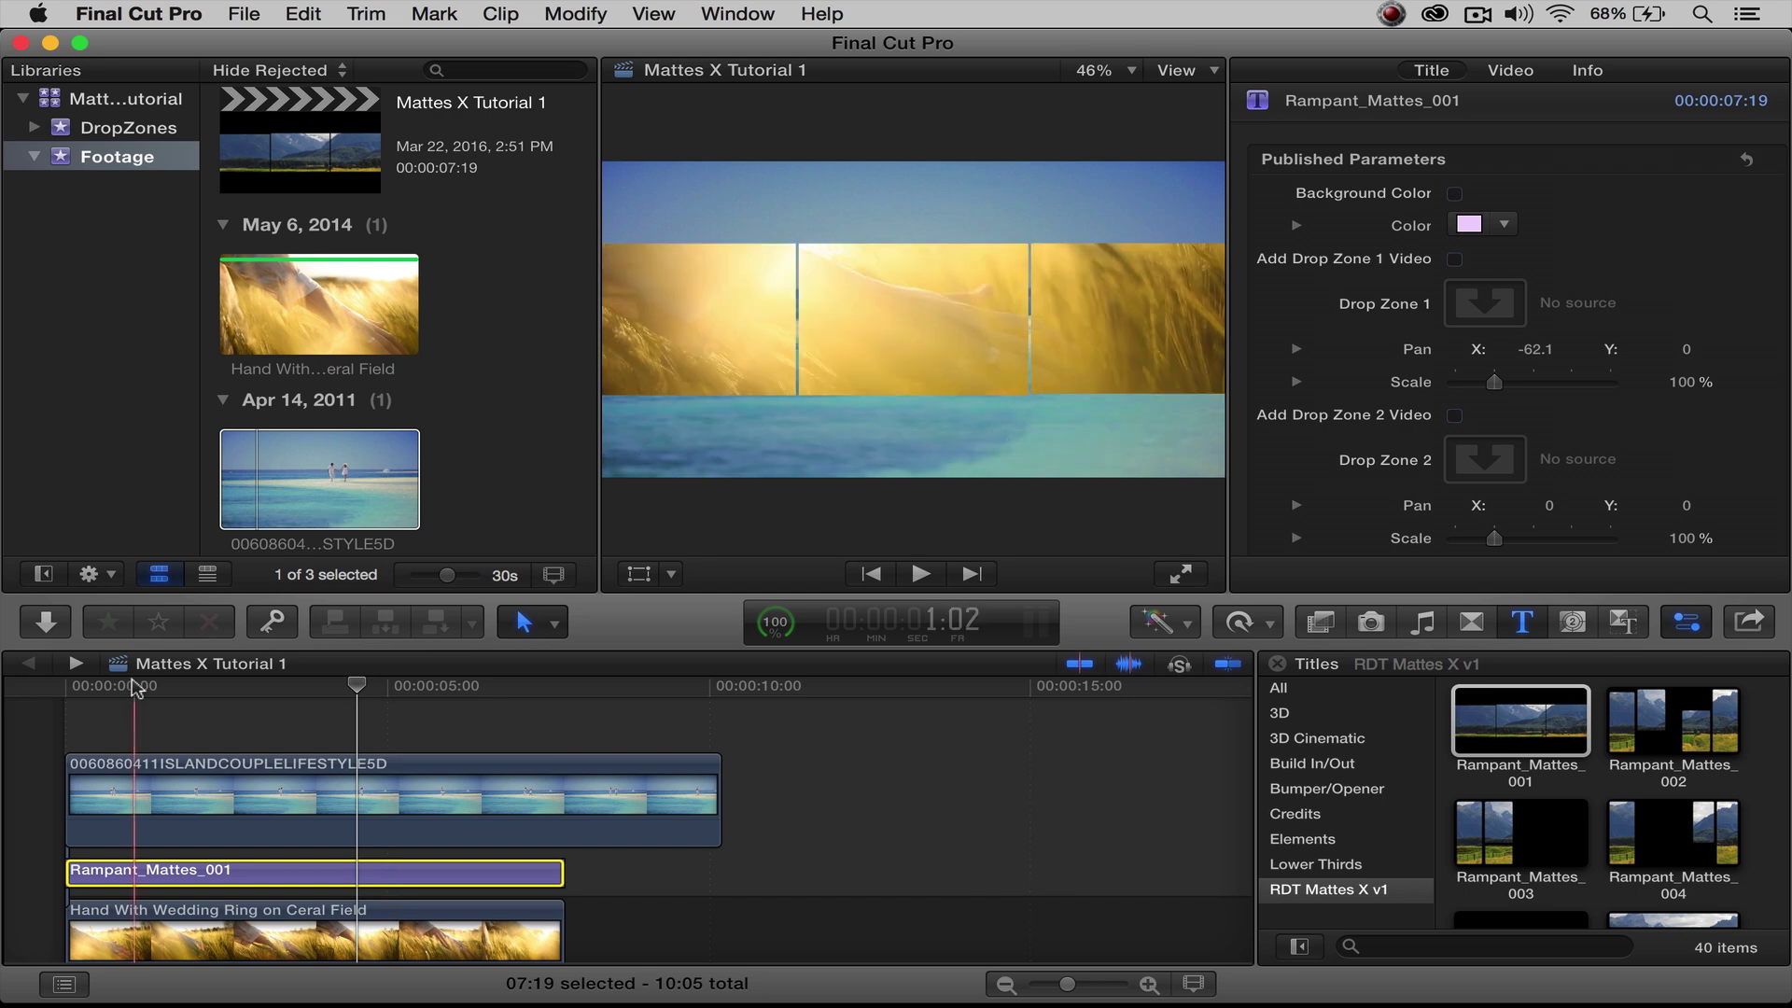
Step: Switch to Preview and examine the matte layouts with boxed names on pages 1 and 2 of Rampant_Style_Mattes_X_v1_Preview_Sheet.pdf
mouse_move(303, 1003)
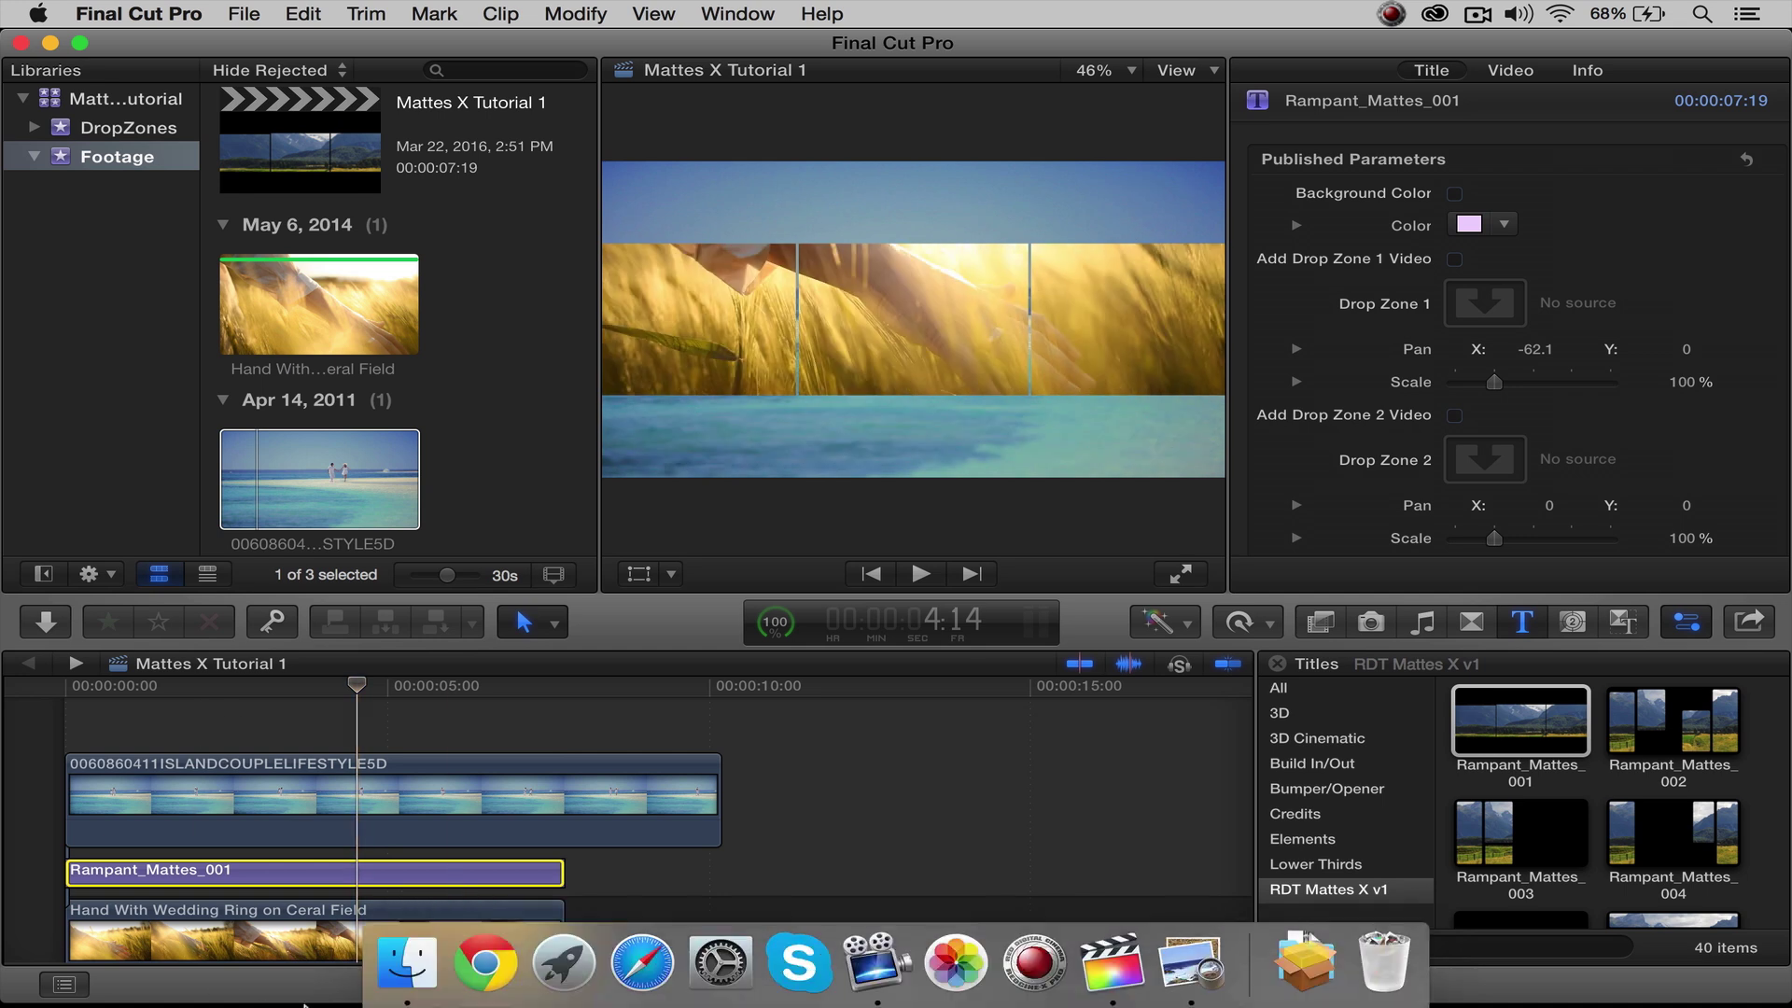
key(super+Tab)
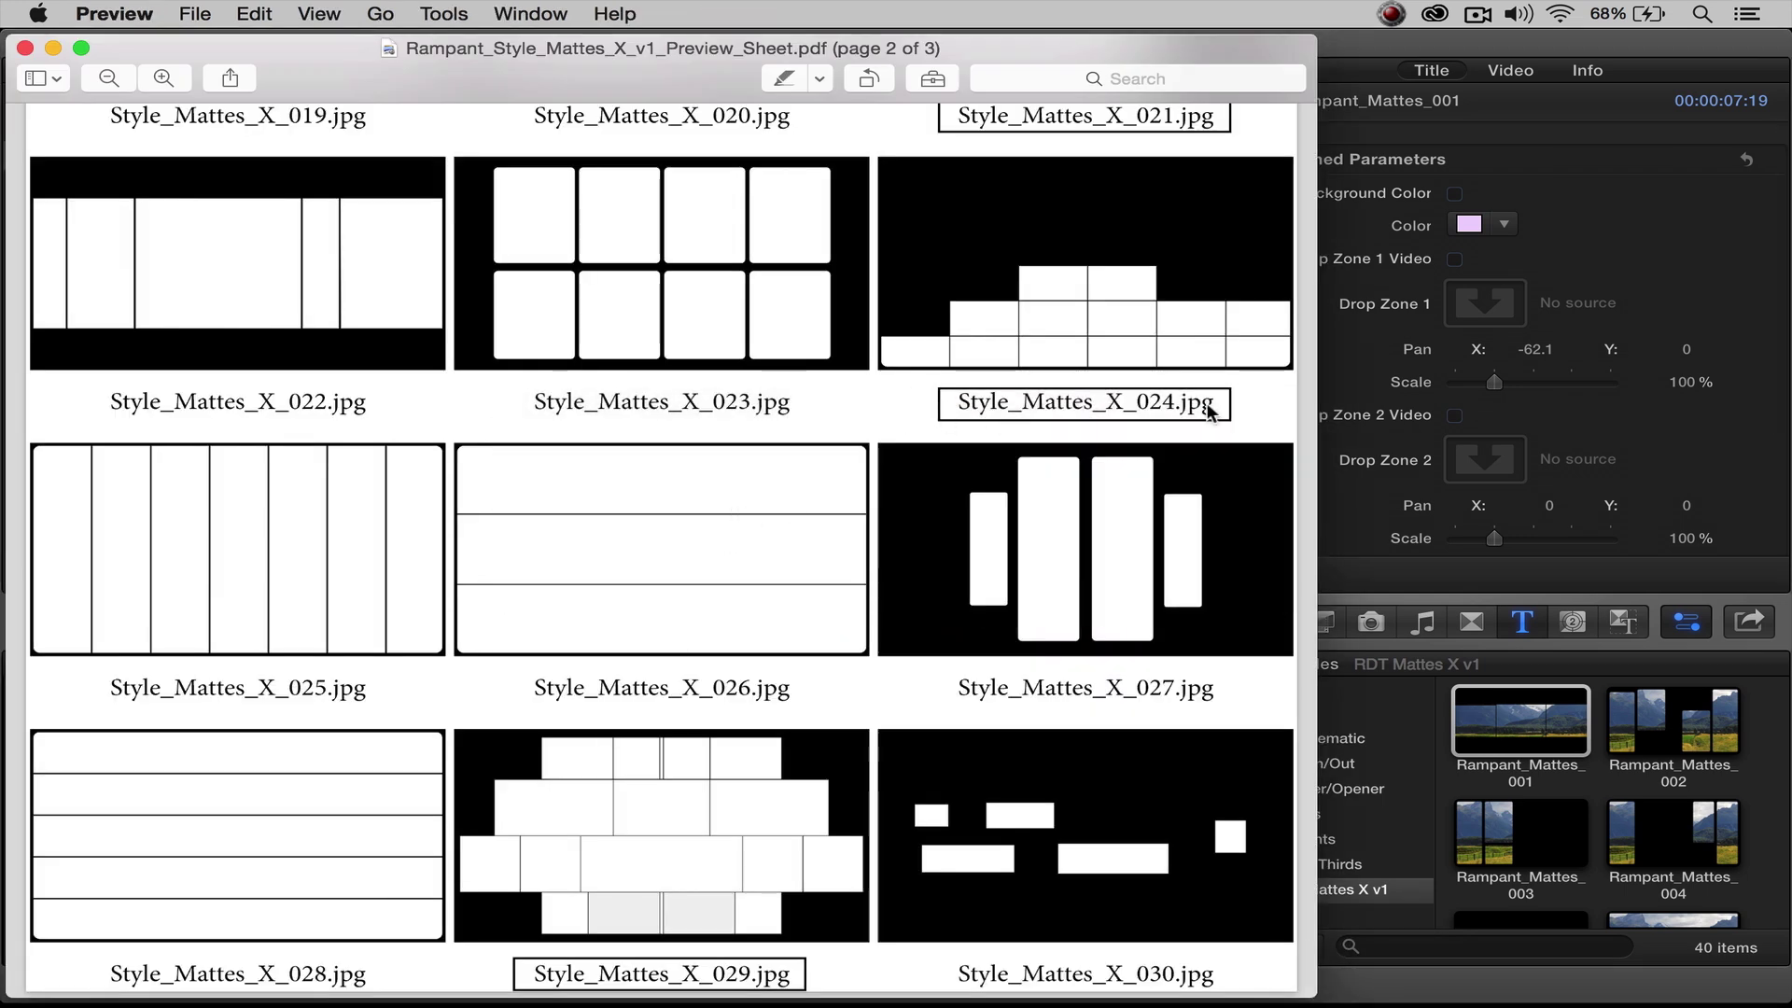
scroll(730, 446, up, 15)
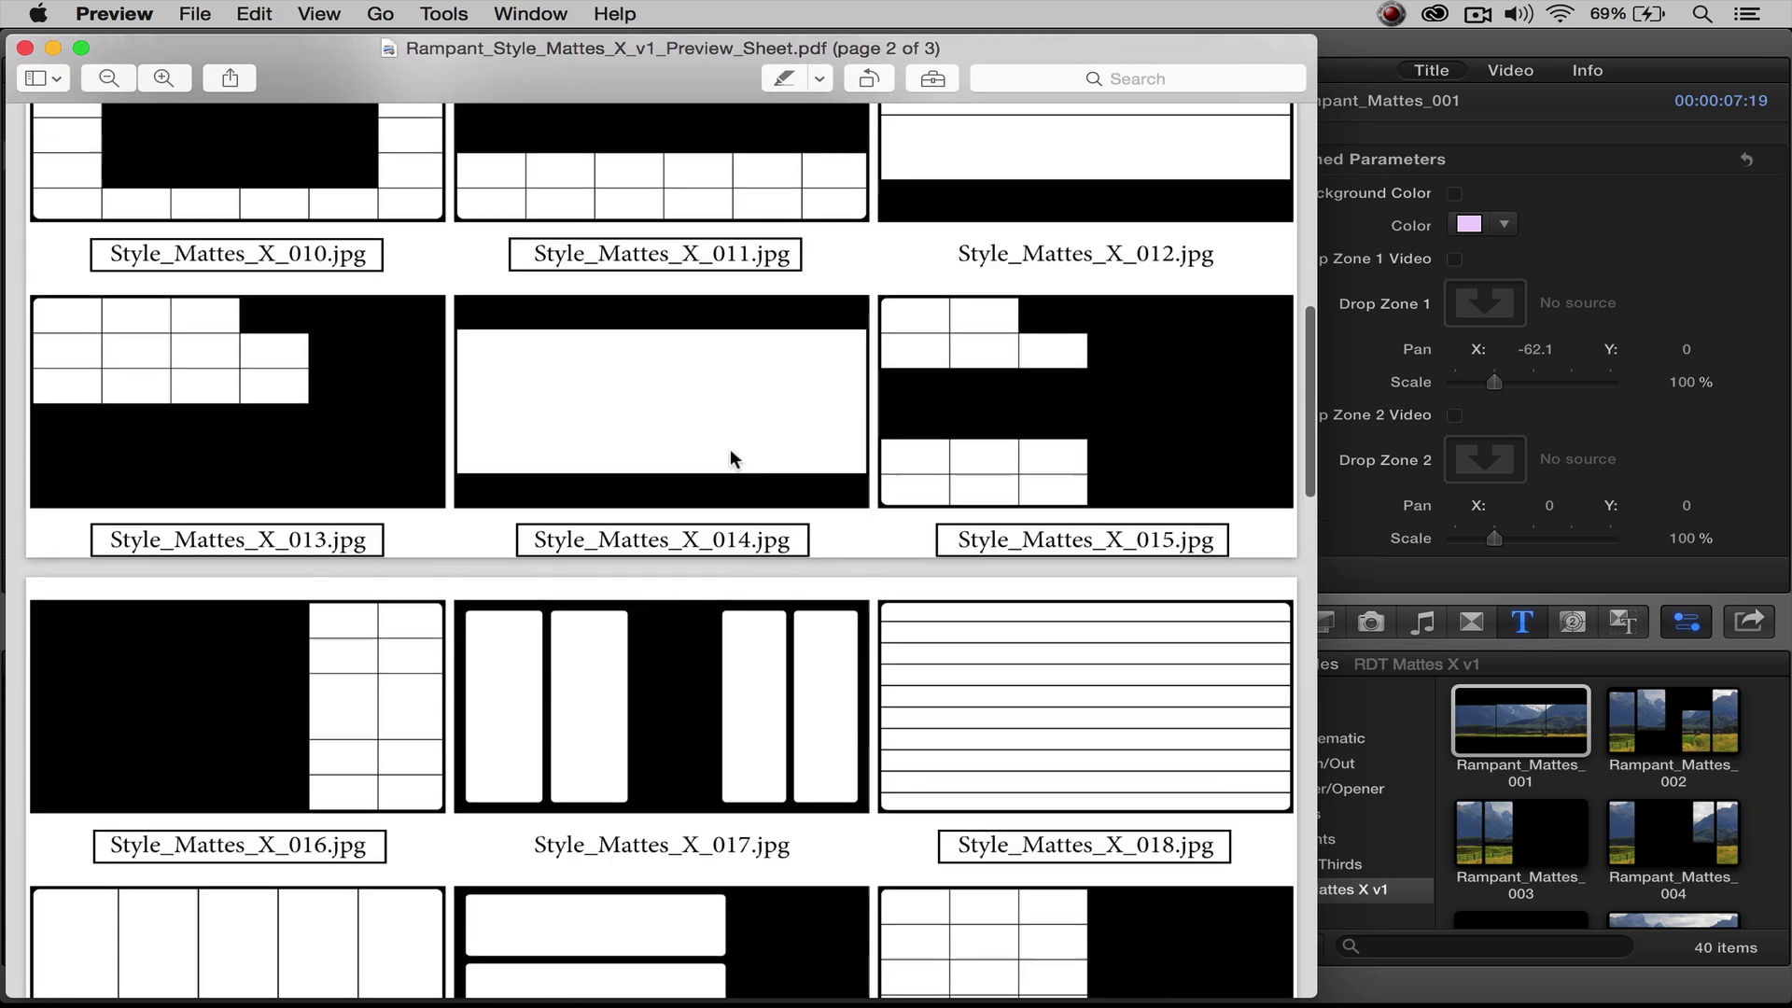
scroll(729, 455, up, 3)
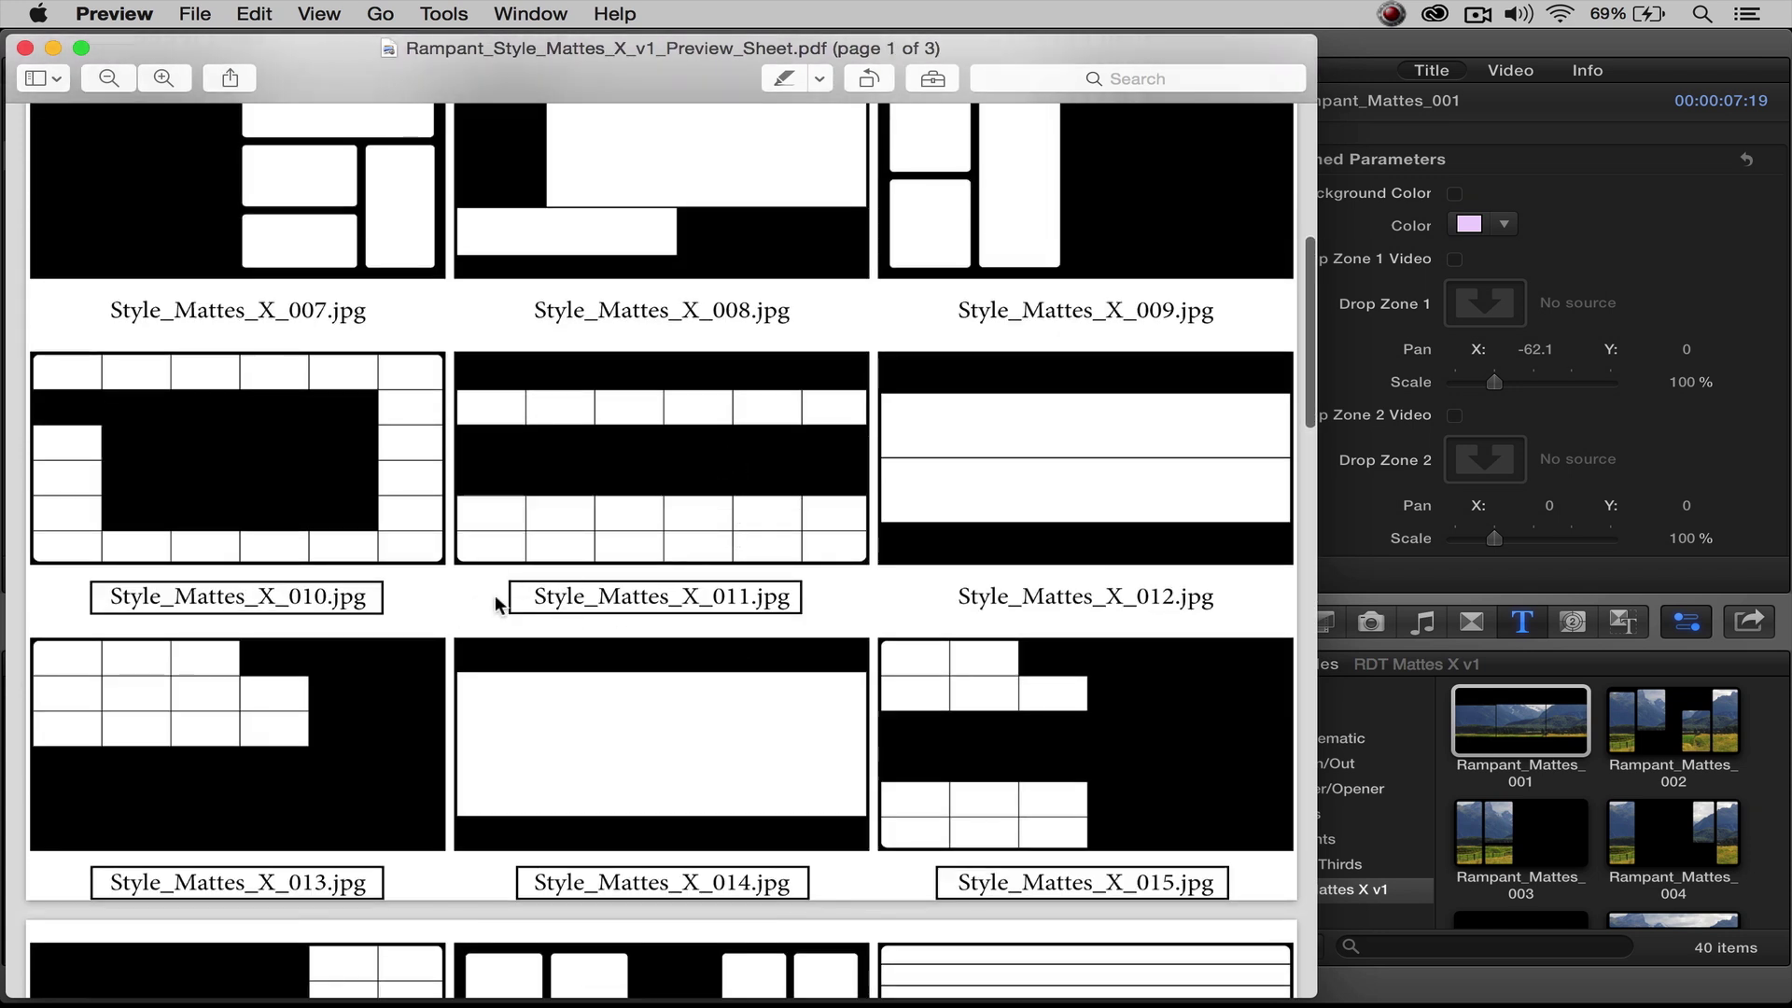
scroll(636, 573, up, 3)
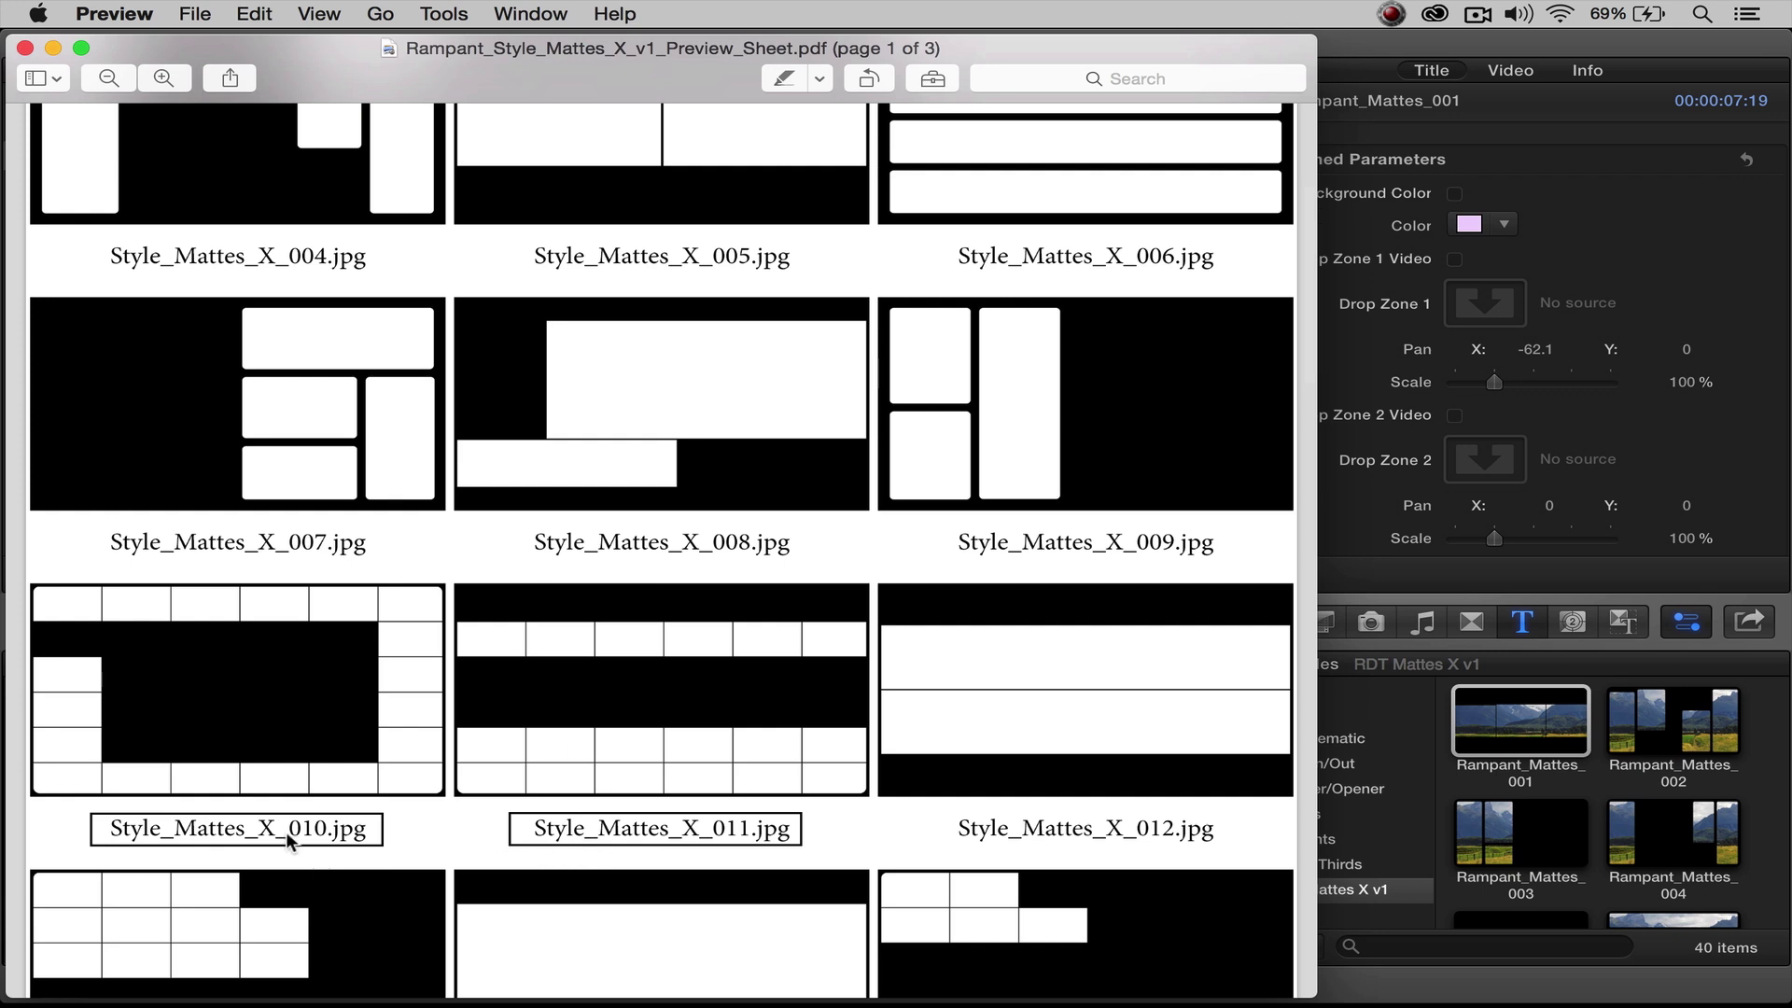
Step: Finish reviewing the matte layouts on page 1, switch back to Final Cut Pro and open the Mattes X Tutorial 2 project
scroll(21, 616, up, 5)
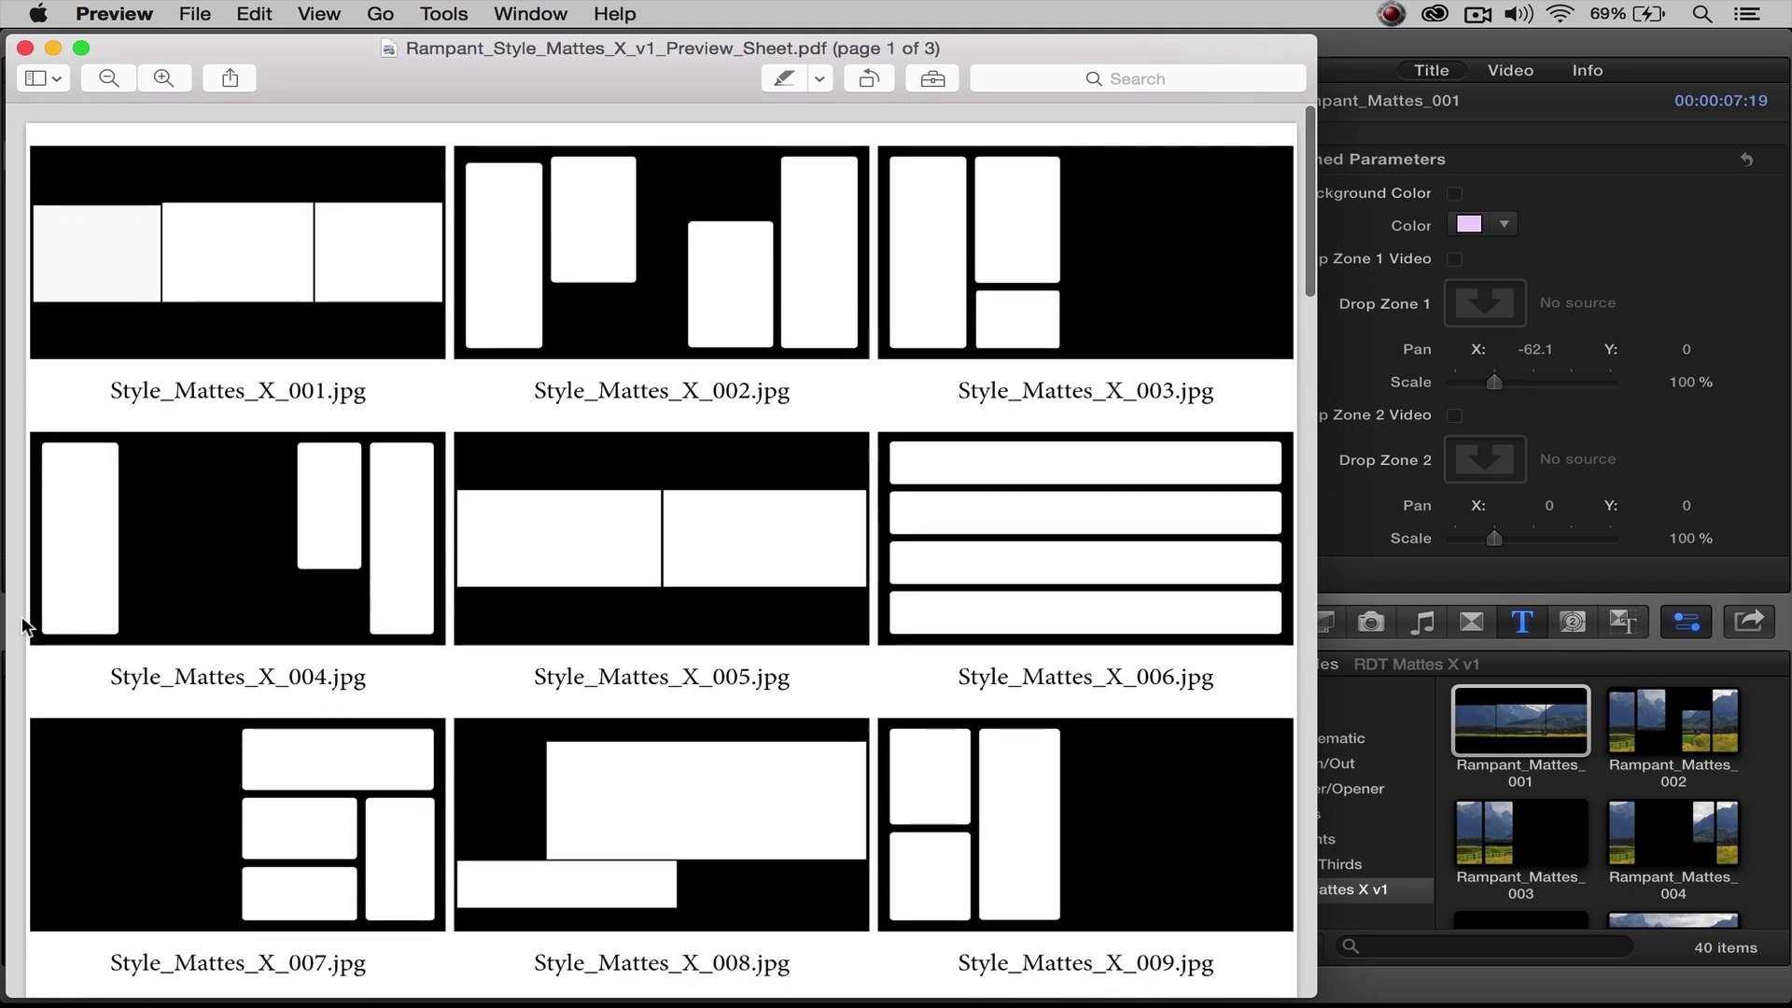
scroll(21, 616, down, 2)
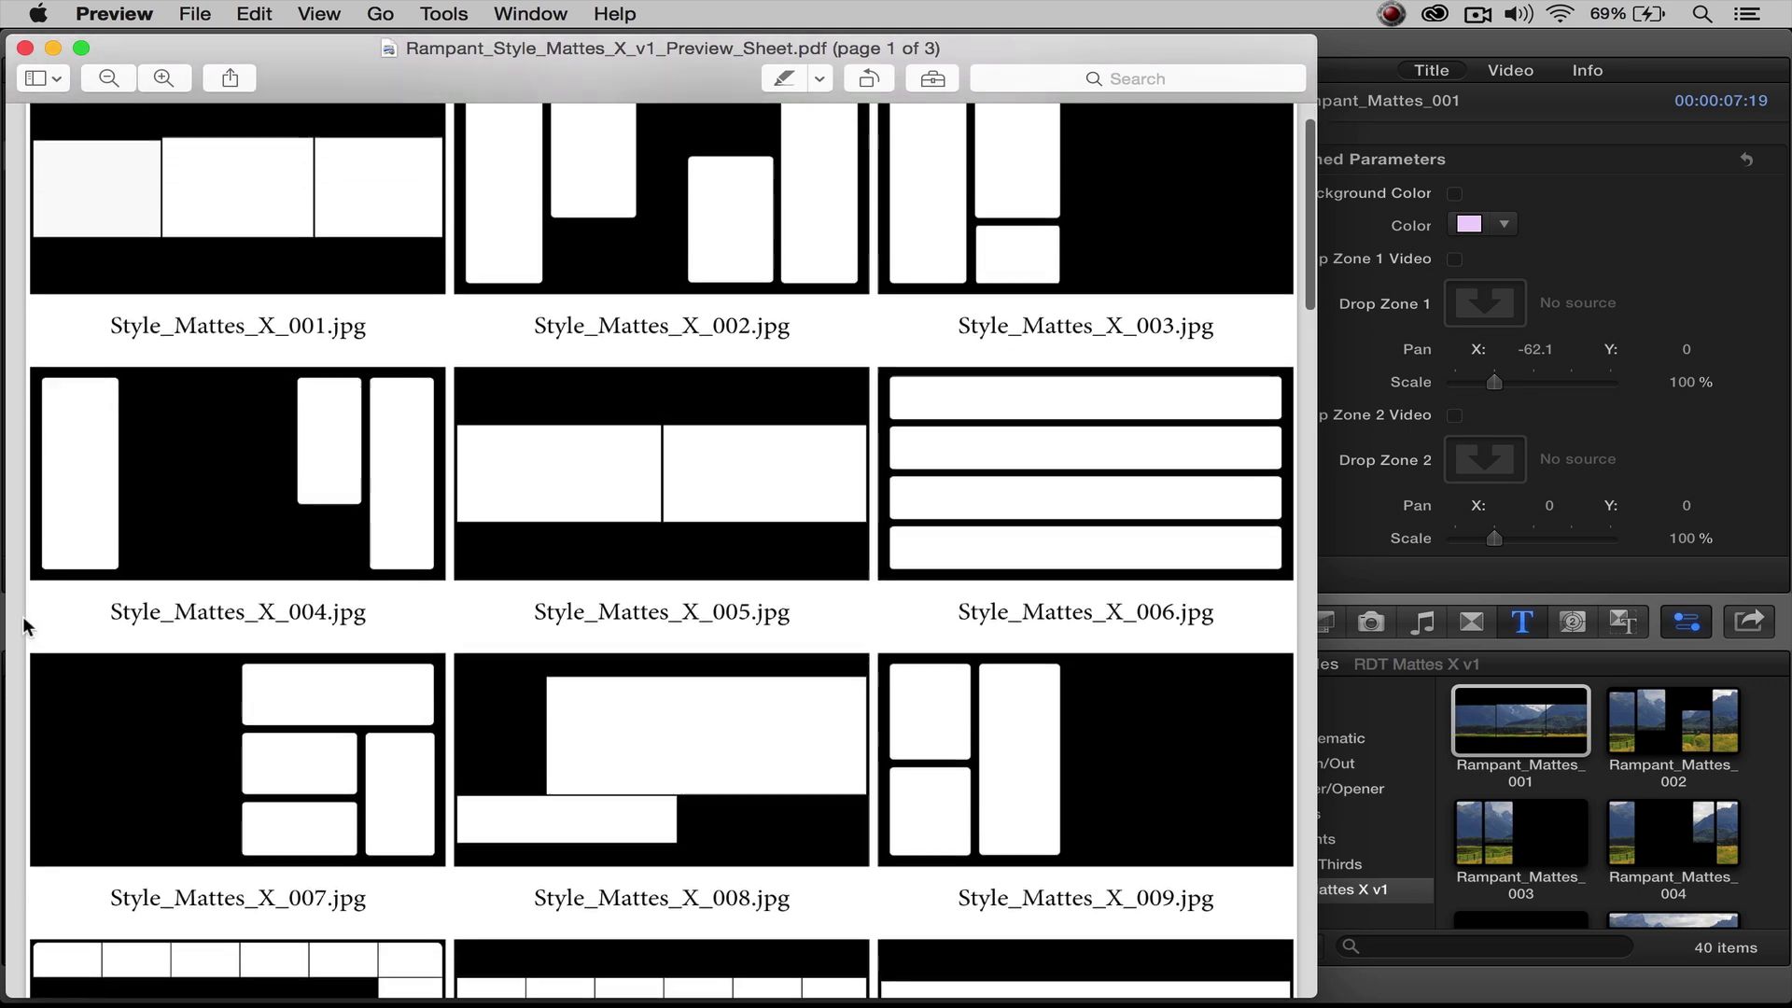
scroll(23, 623, up, 2)
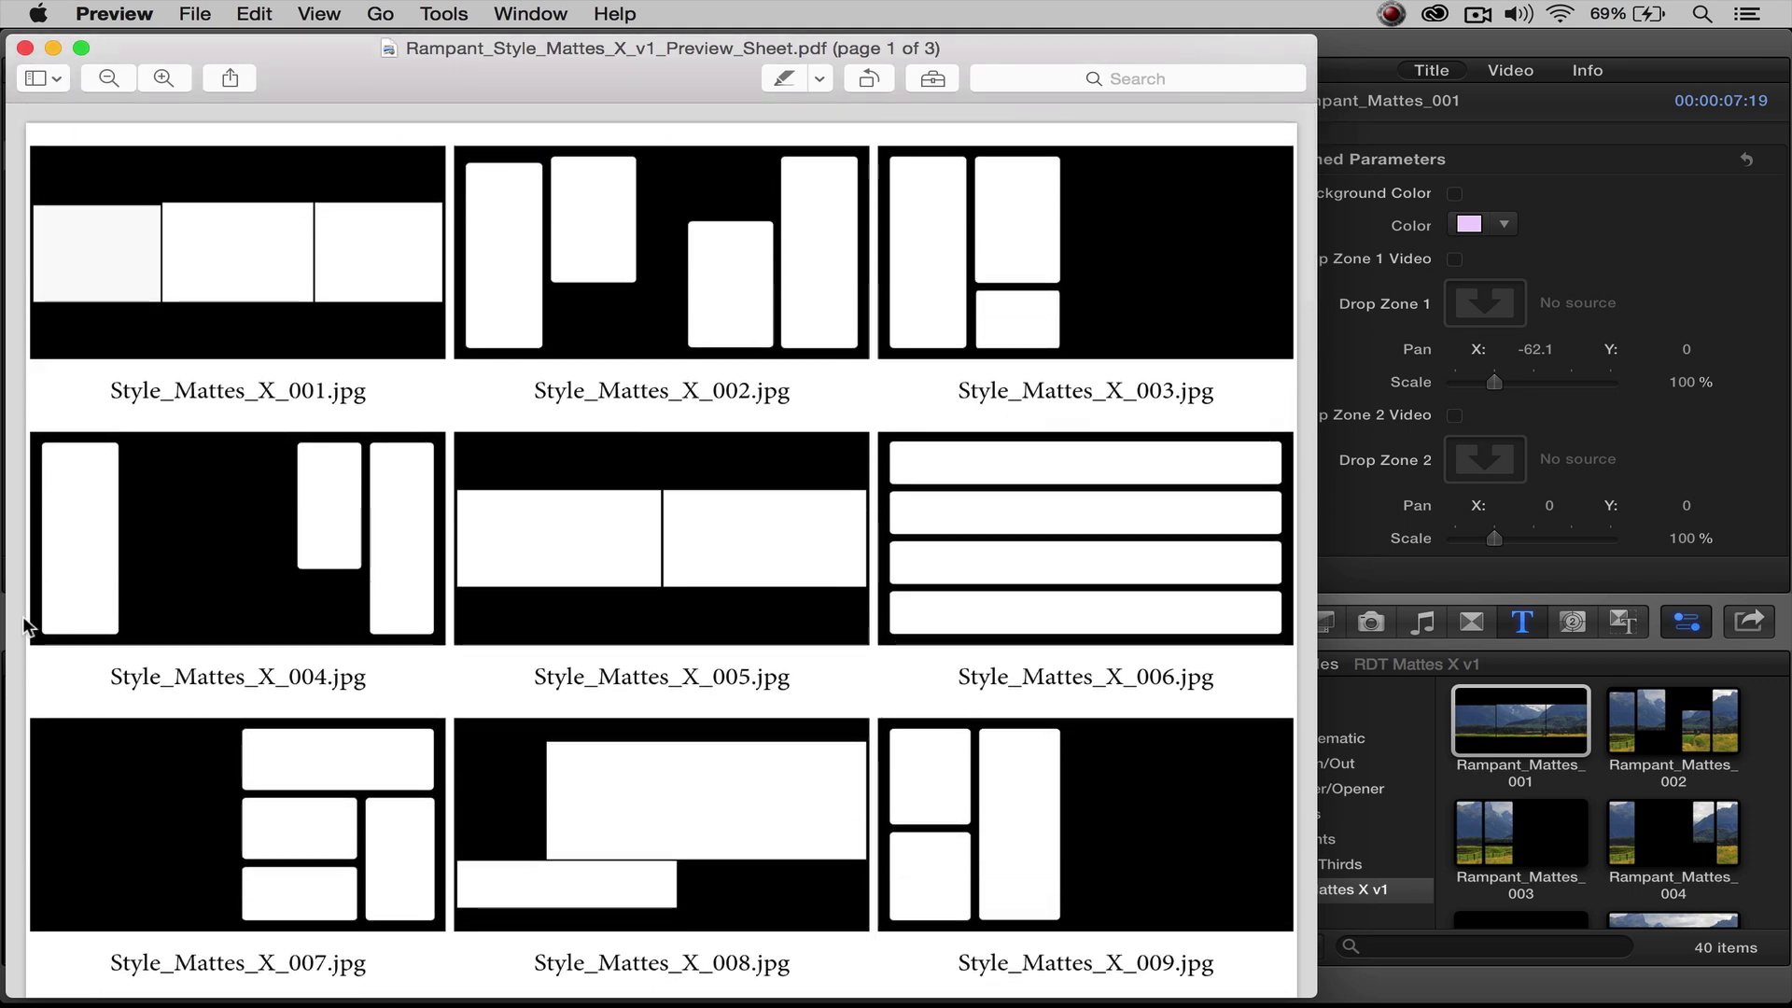
key(super+Tab)
key(super+Tab)
key(super+Tab)
key(super+Tab)
key(super+Tab)
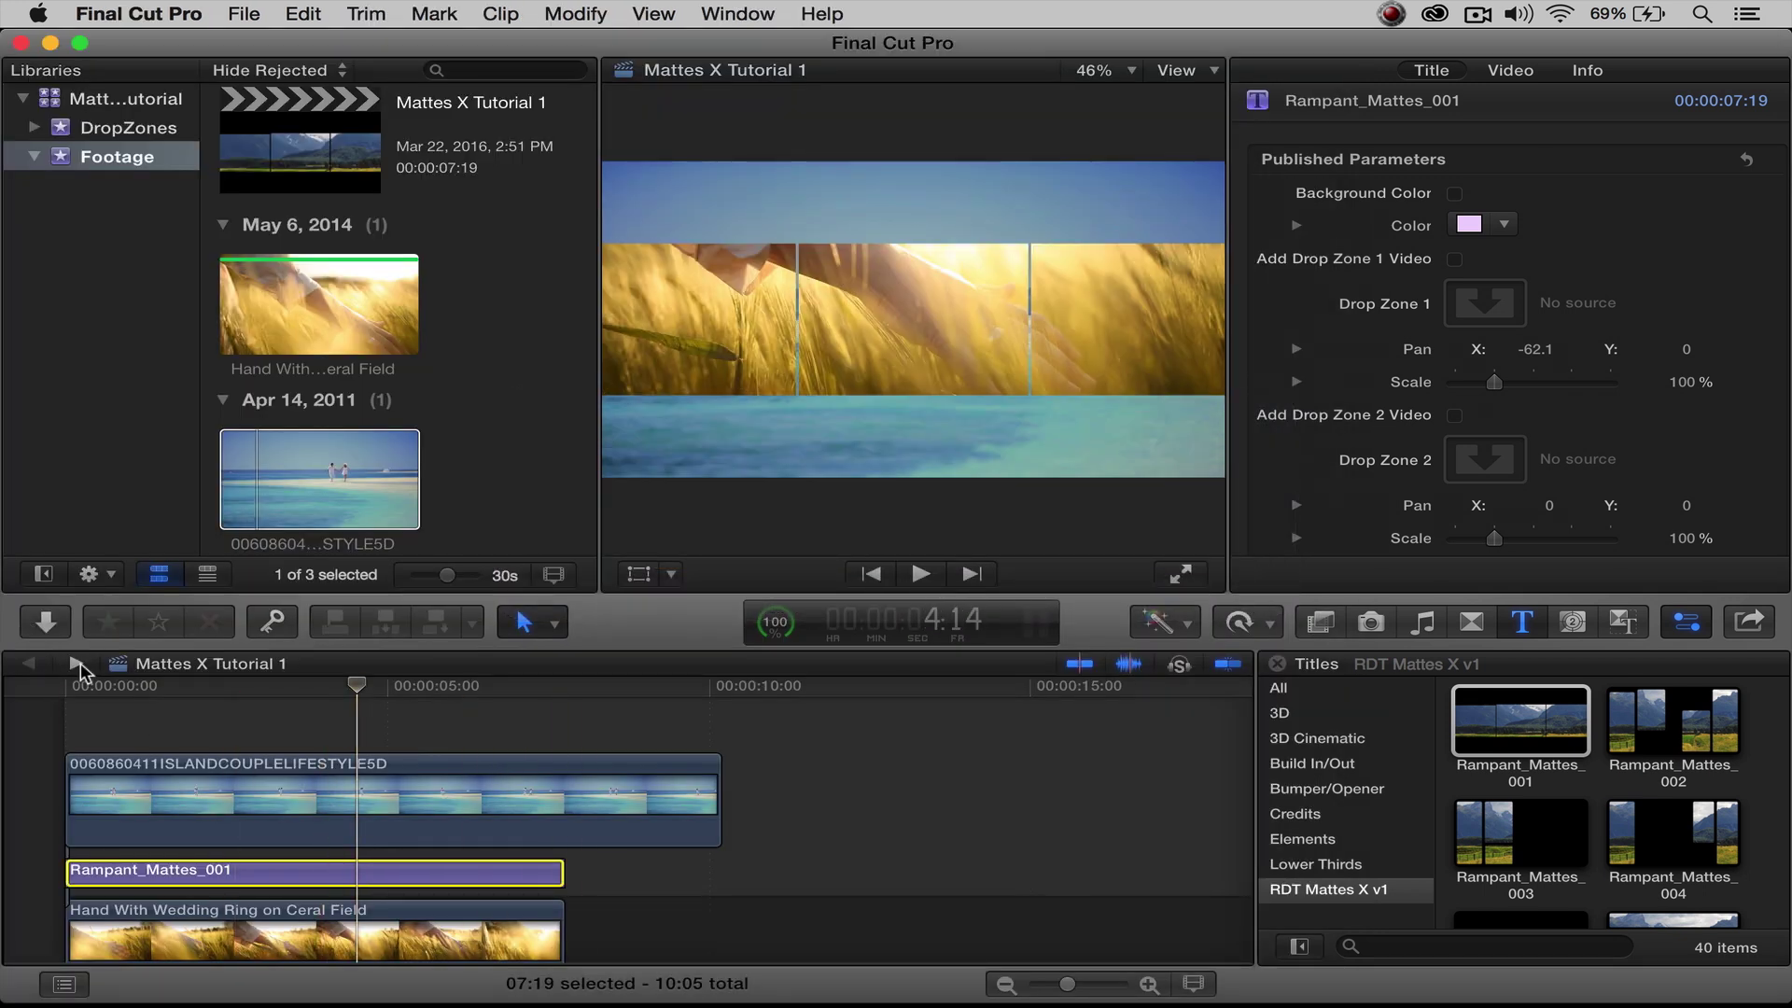
click(76, 665)
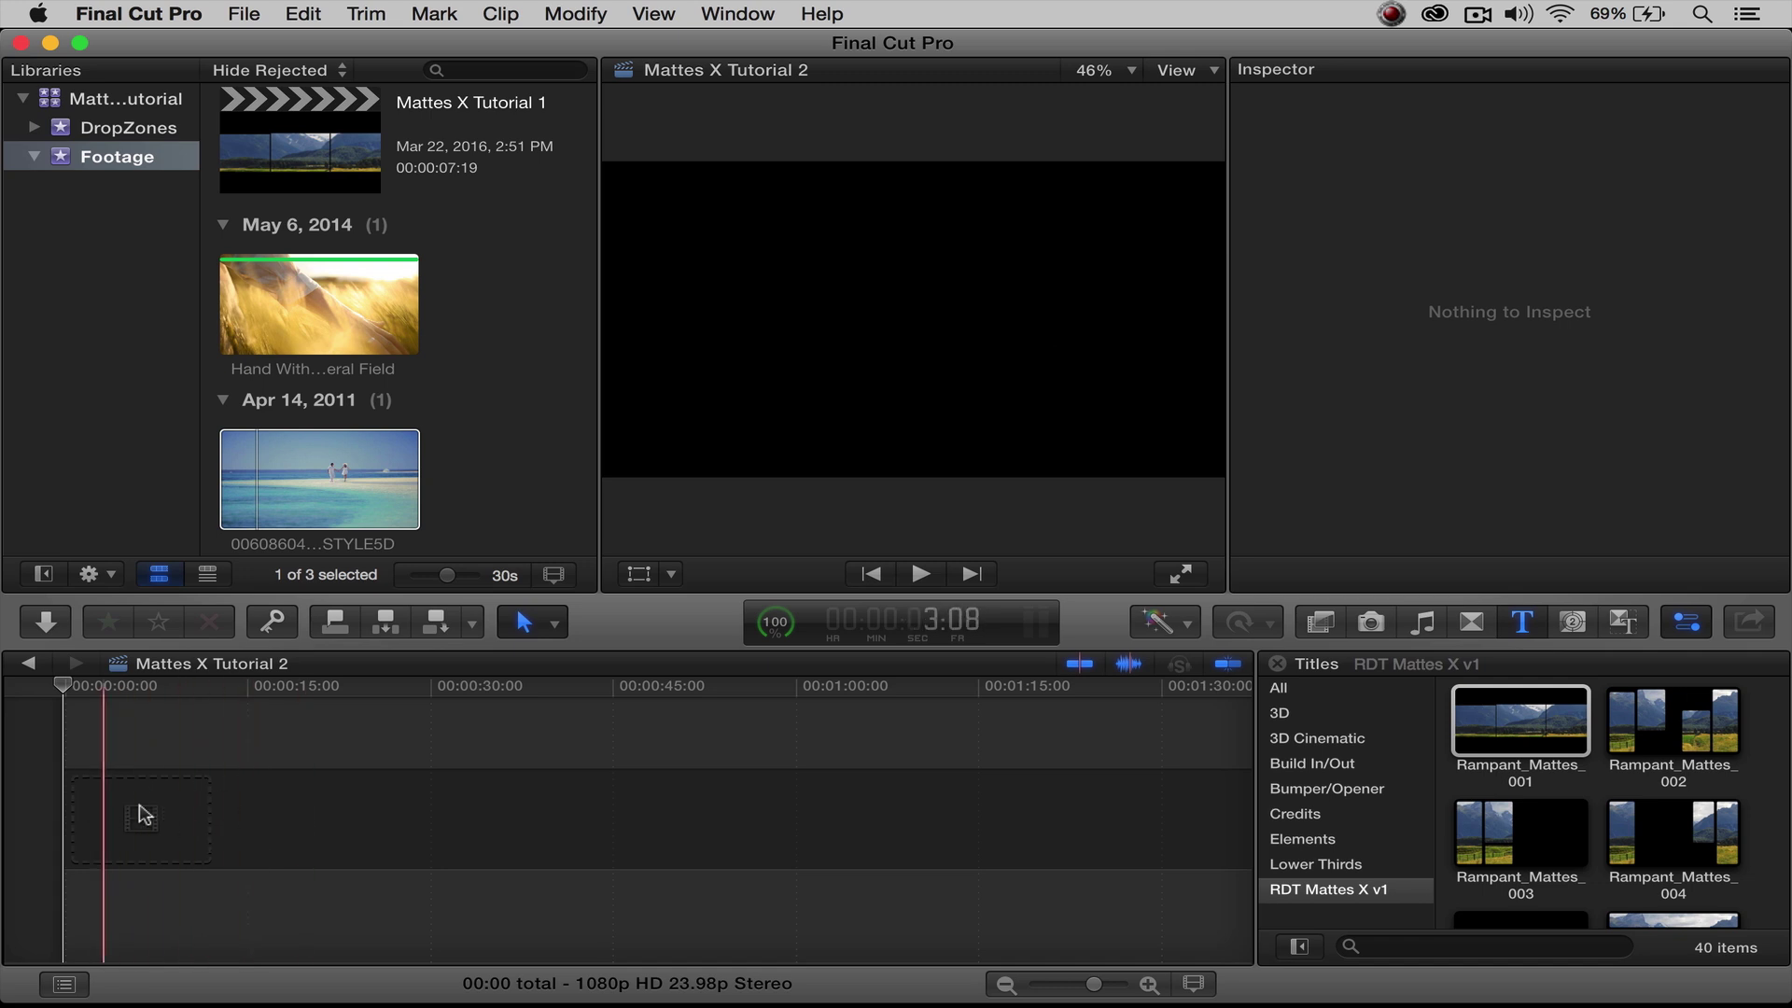
Step: Add the Rampant_Mattes_001 title at the start of the empty timeline, fit it to view and play it
click(1507, 730)
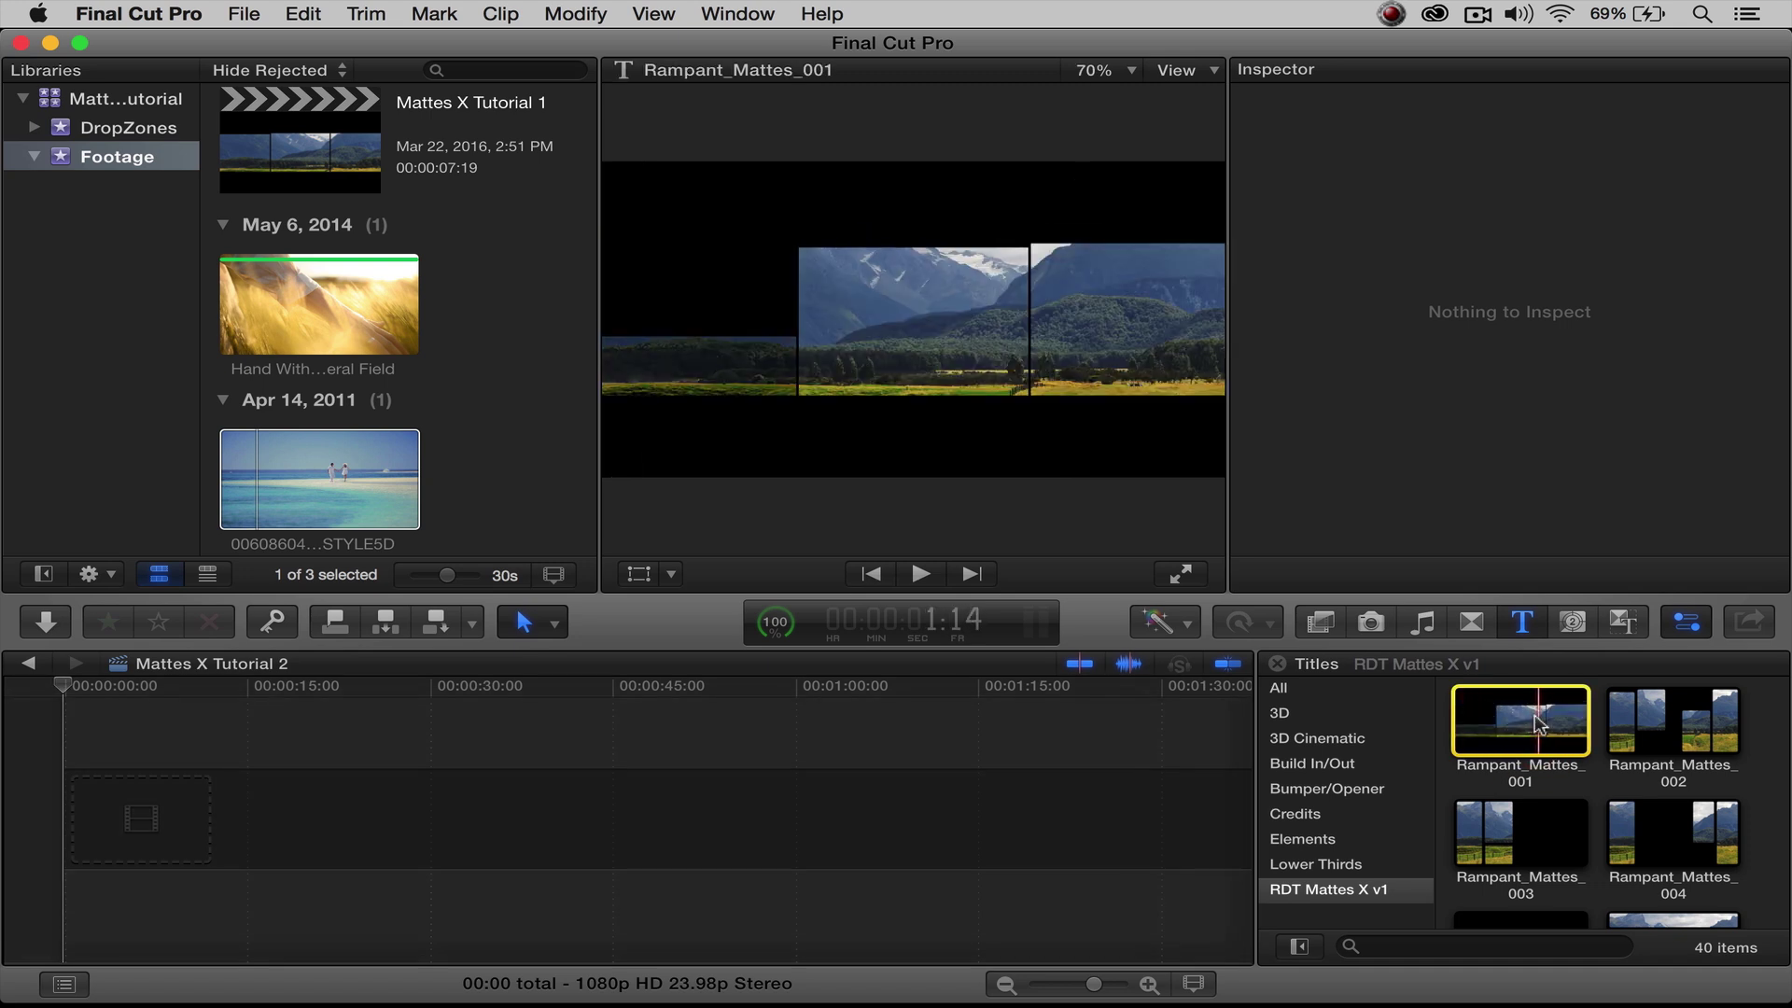
drag(1538, 726, 83, 810)
drag(1092, 987, 1072, 986)
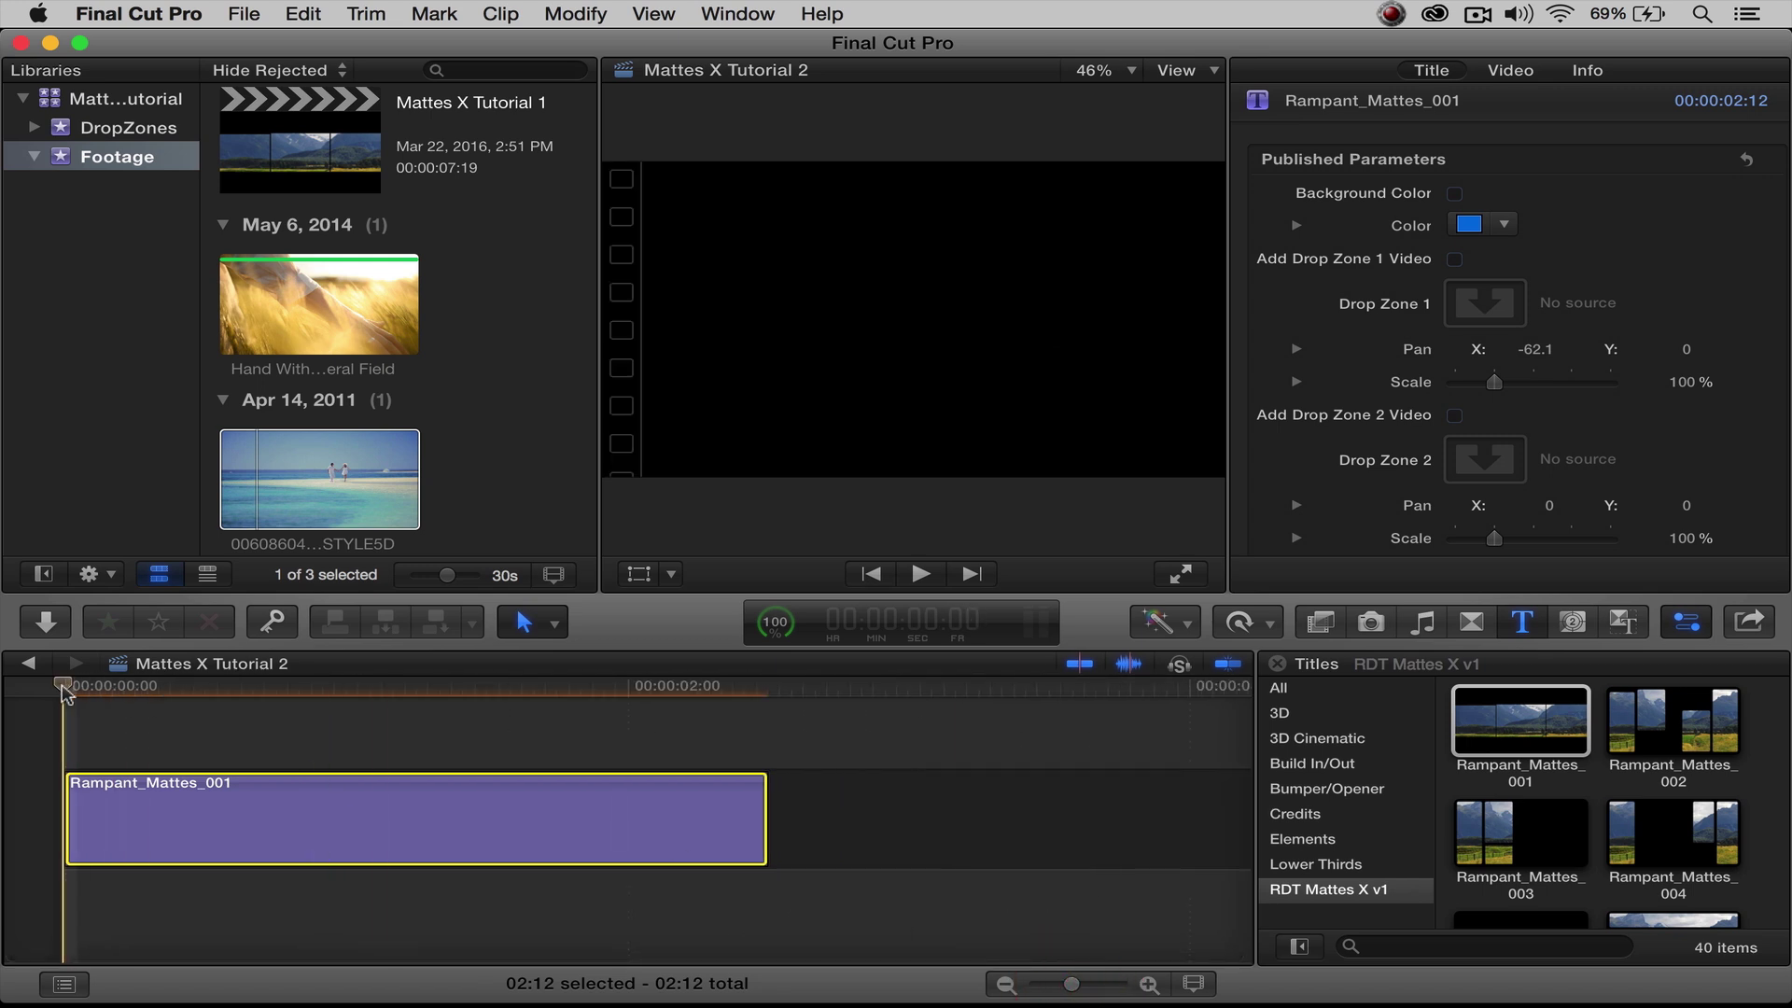
key(space)
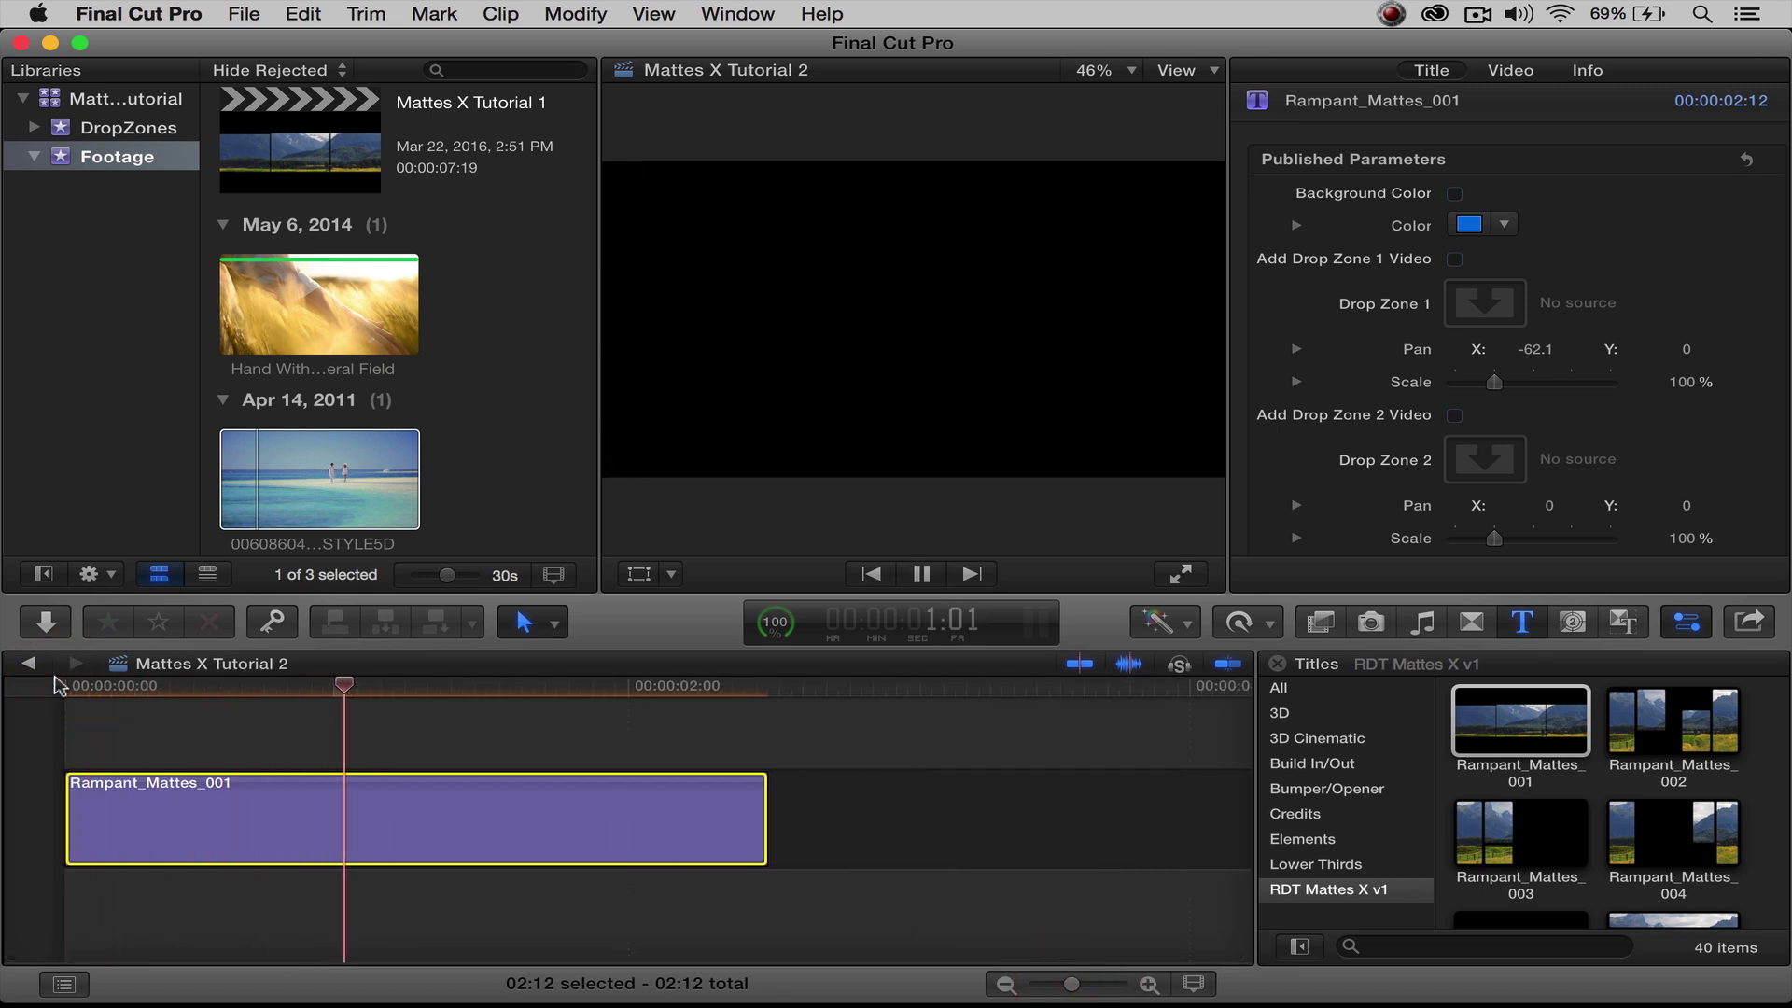
click(82, 686)
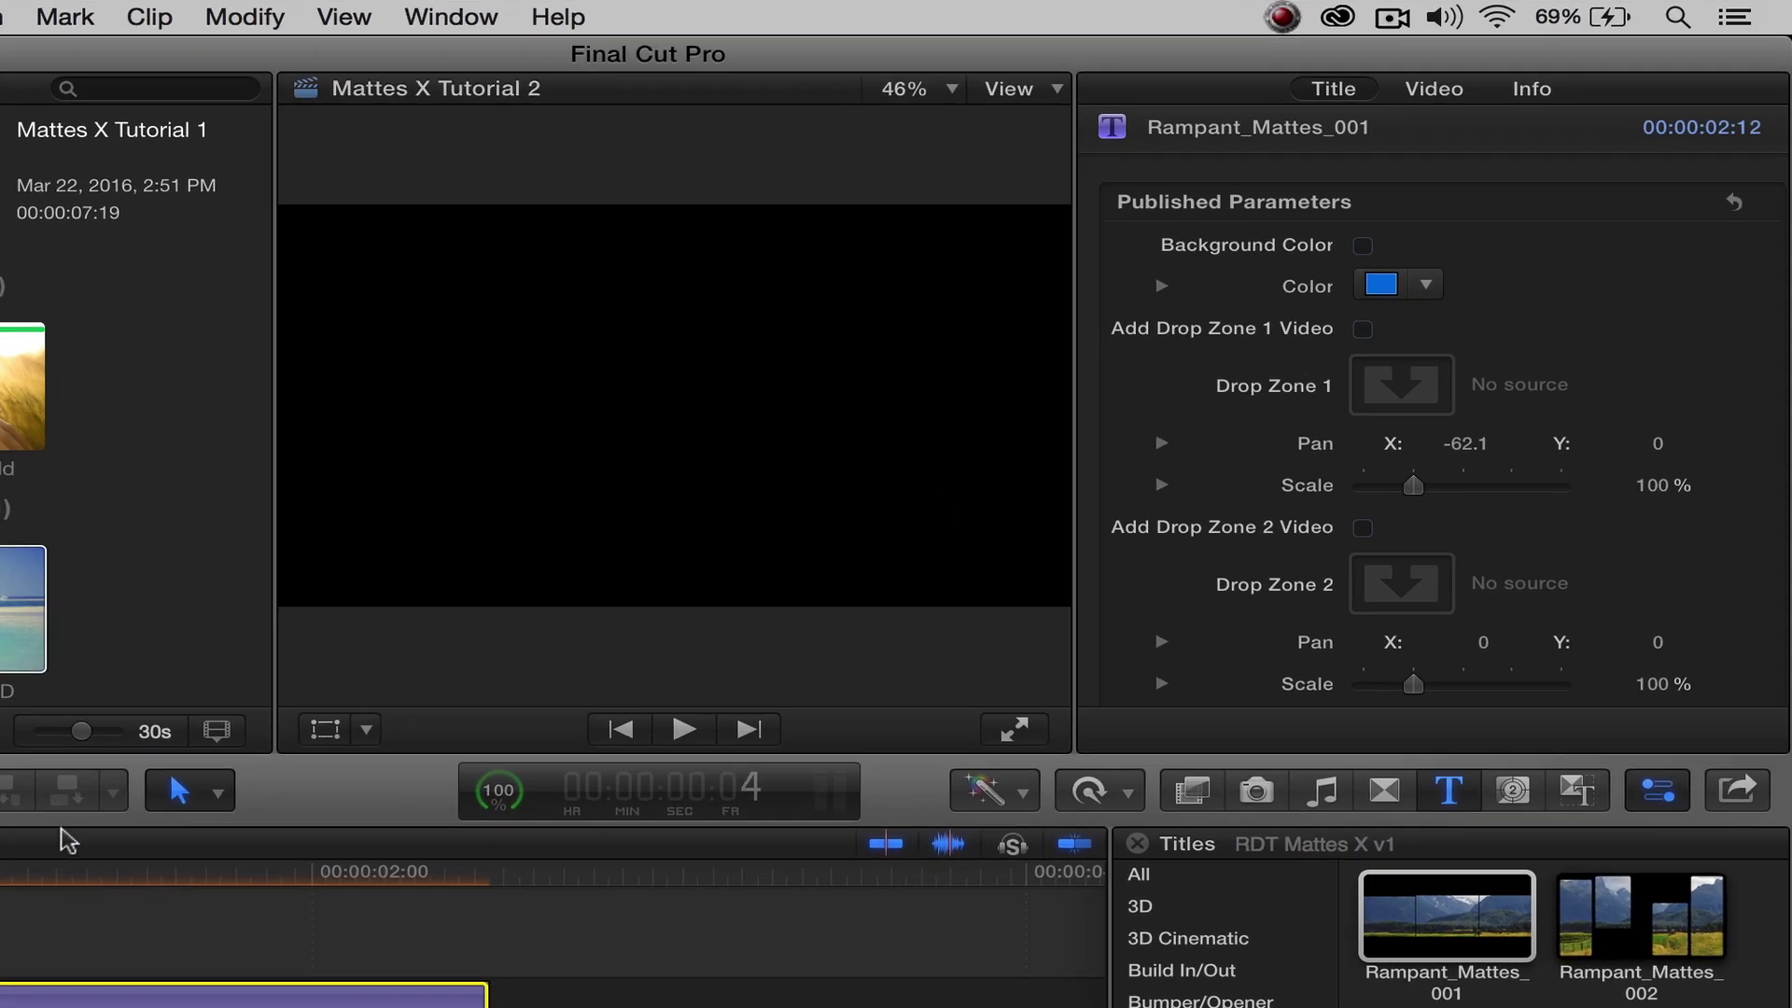
Step: Turn on Add Drop Zone 1, 2 and 3 Video for the title at 1:07 and play the result
click(57, 871)
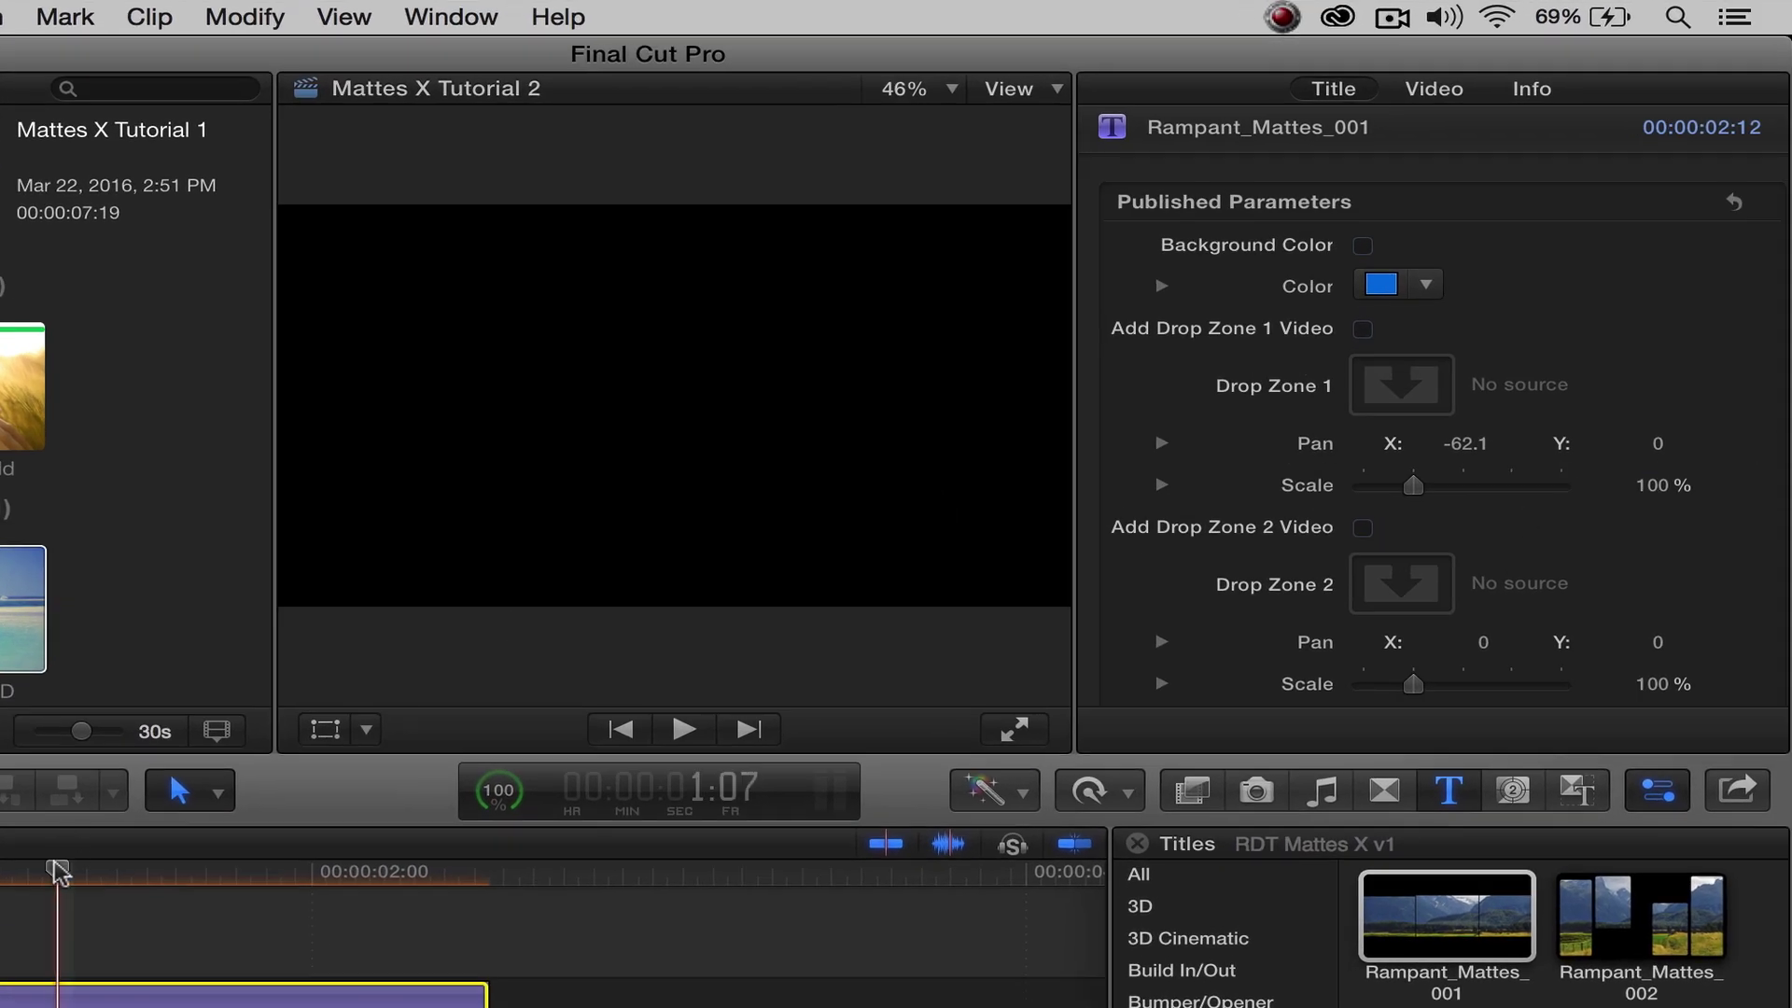
click(1363, 329)
scroll(1465, 359, down, 1)
click(1365, 481)
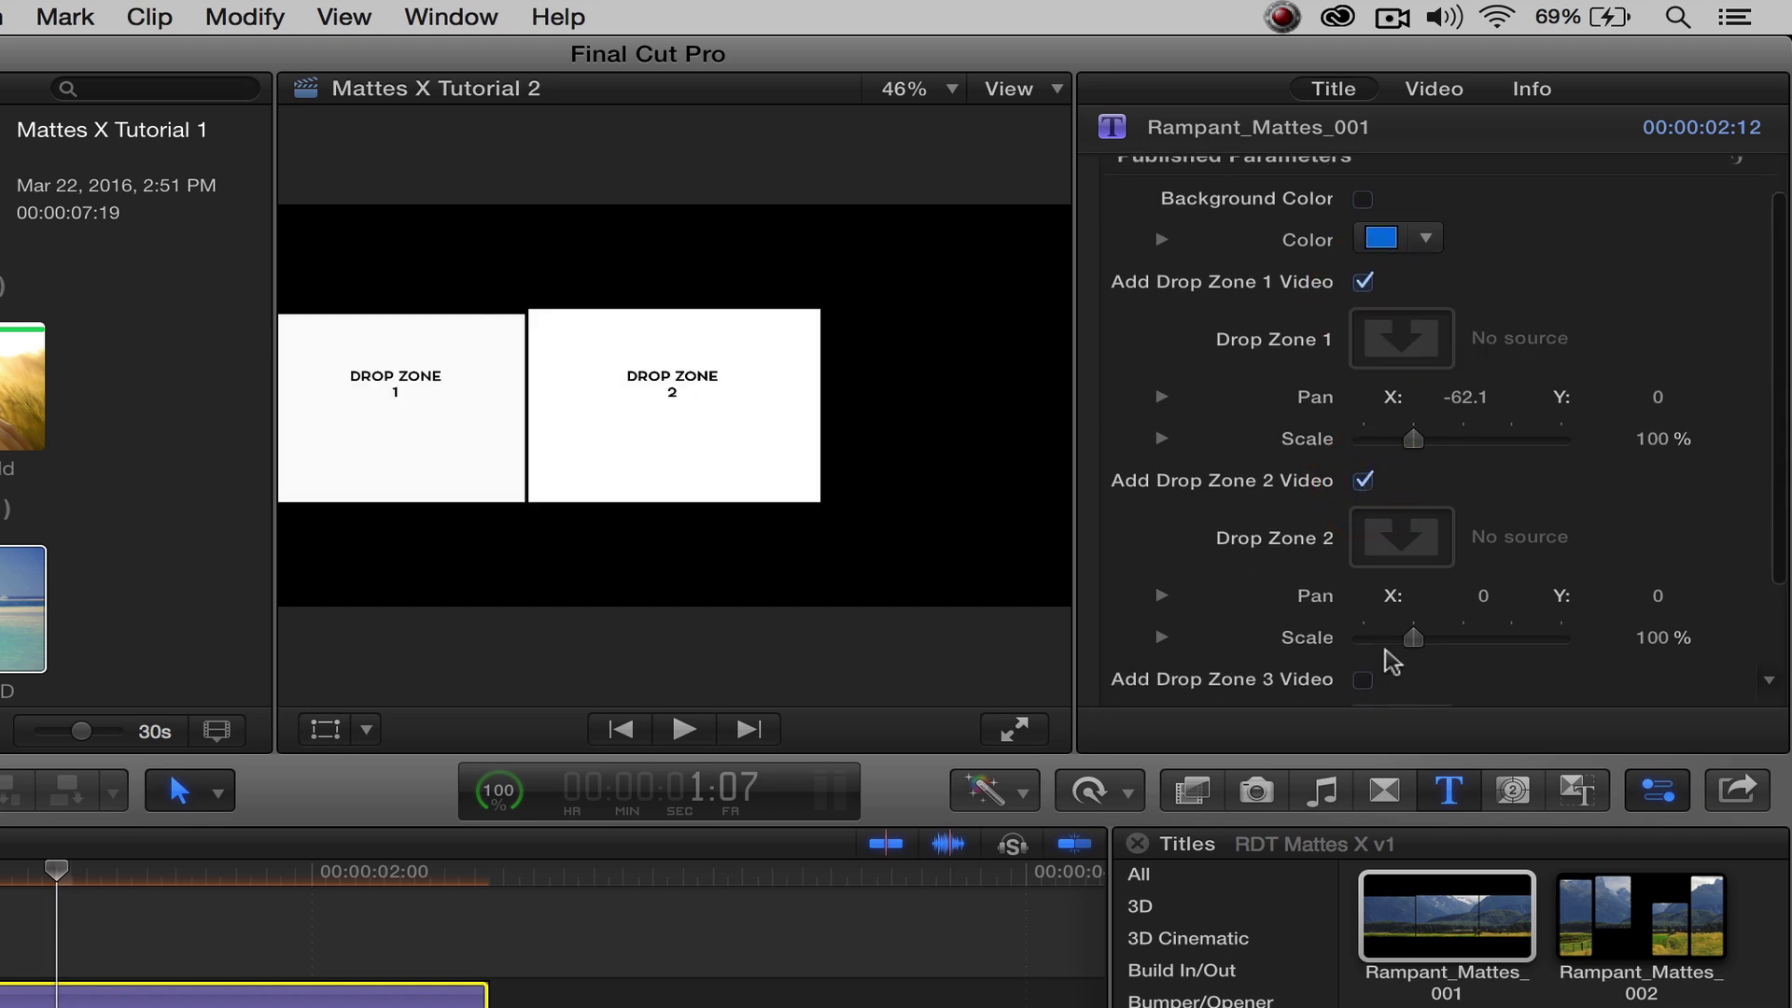
click(1364, 679)
key(Home)
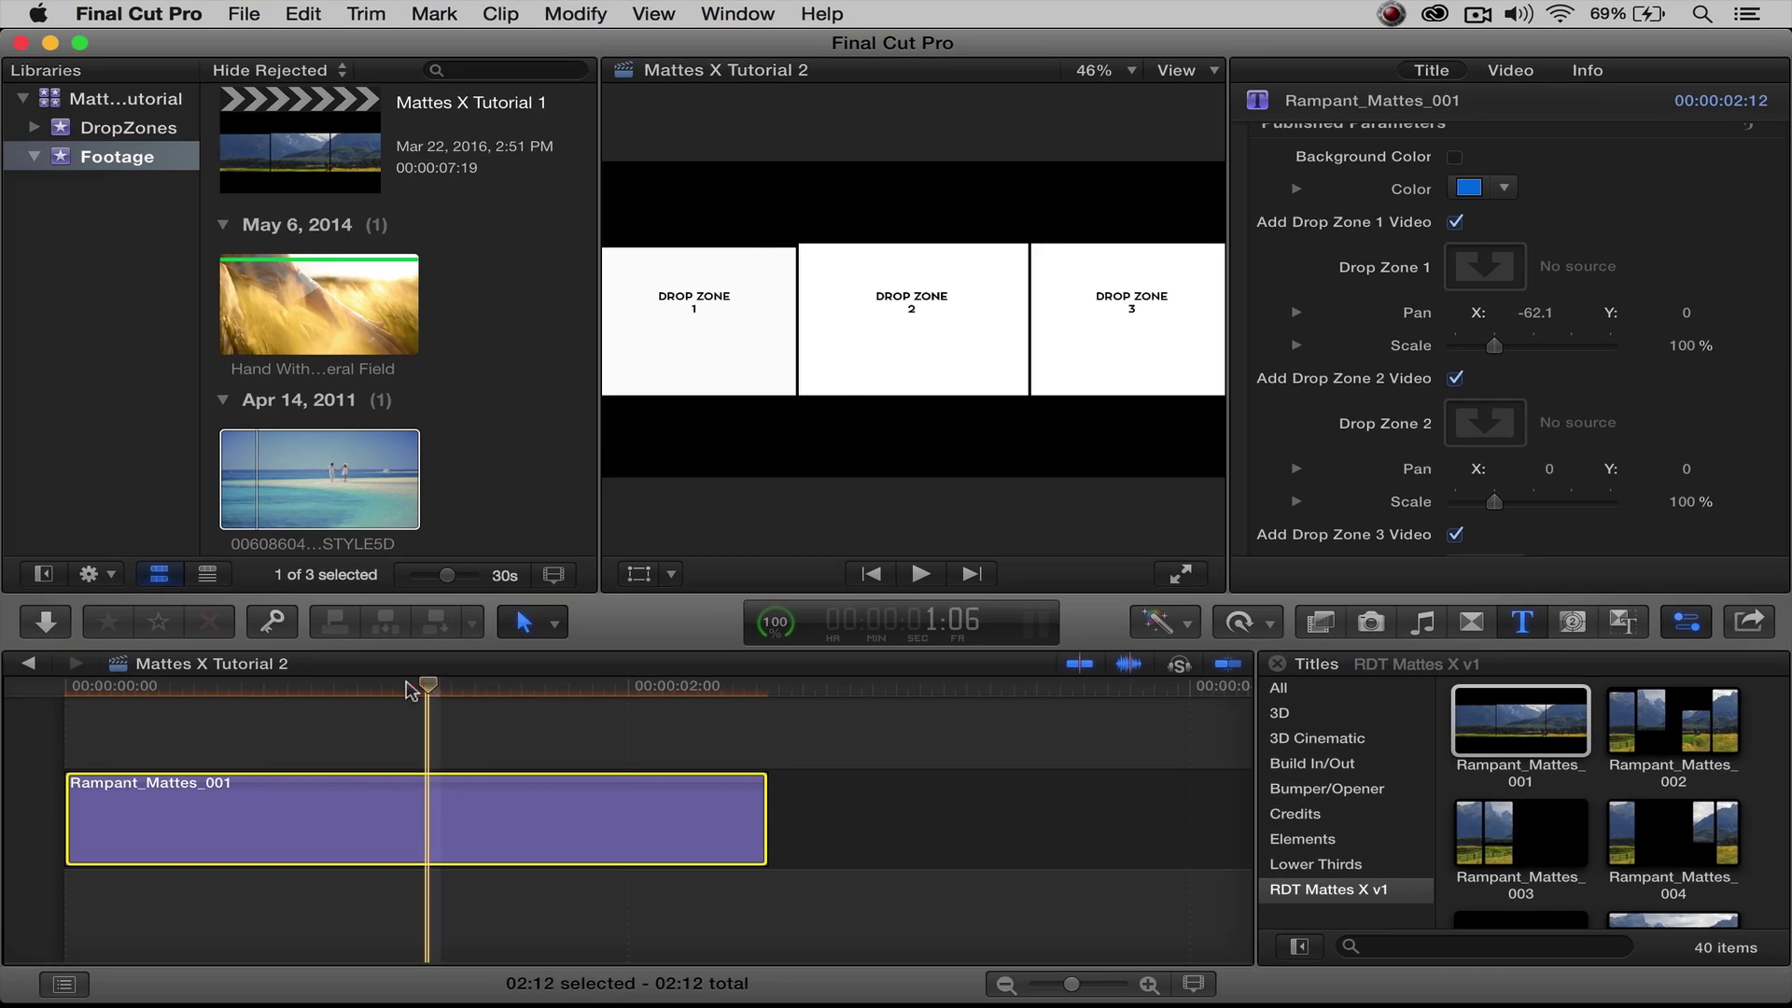
key(space)
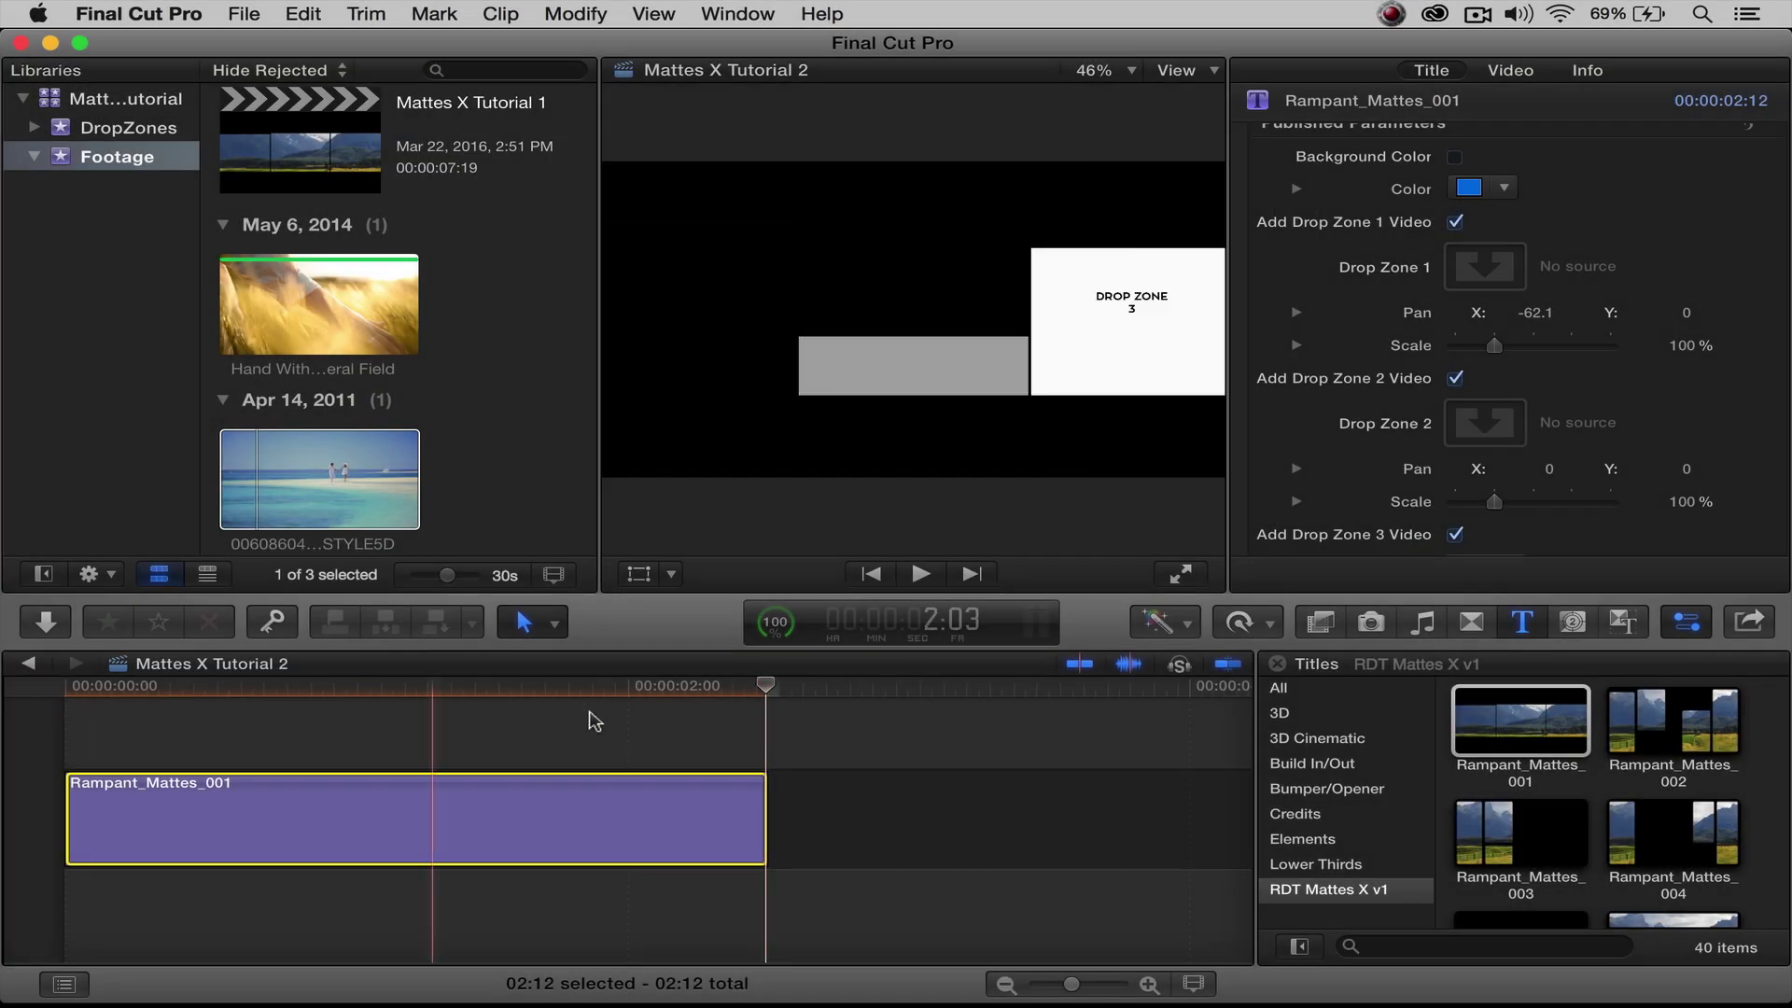
Step: Extend the end of the Rampant_Mattes_001 title to a duration of 03:01 and return the playhead to the start
drag(761, 688, 381, 691)
drag(766, 803, 916, 802)
drag(380, 709, 59, 716)
Step: Play the extended title from the start to check when the three drop zones are fully open and when they close
key(space)
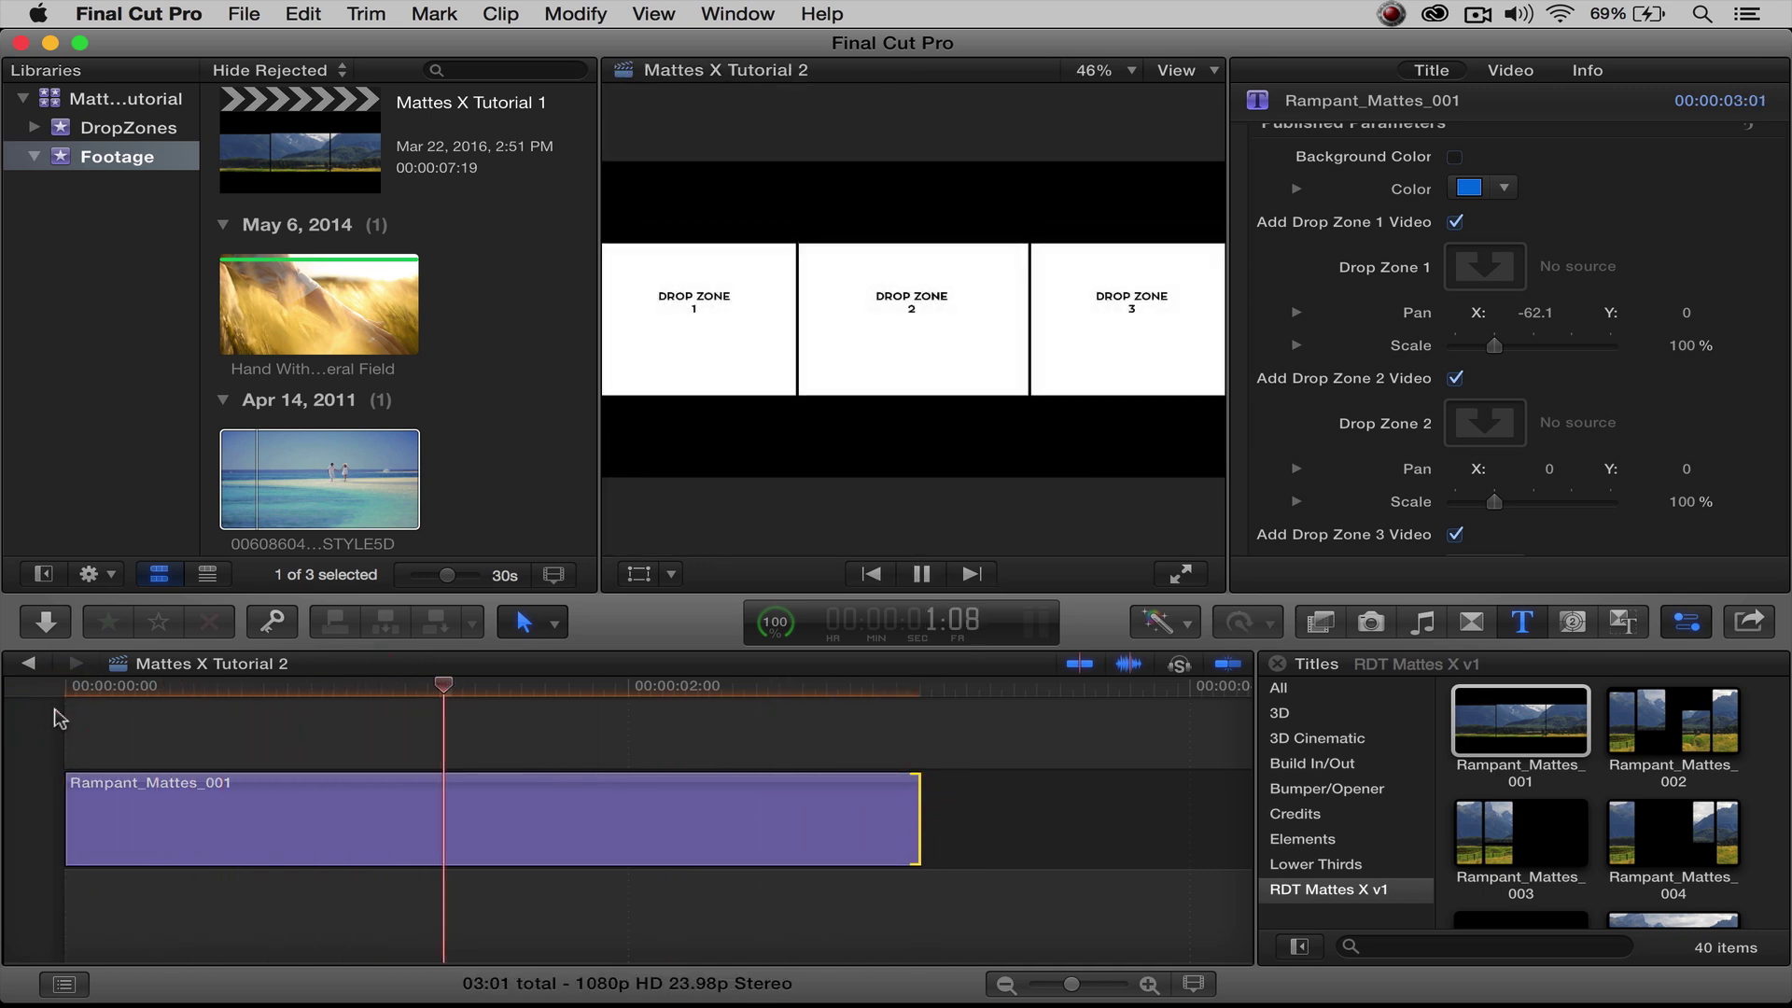
key(space)
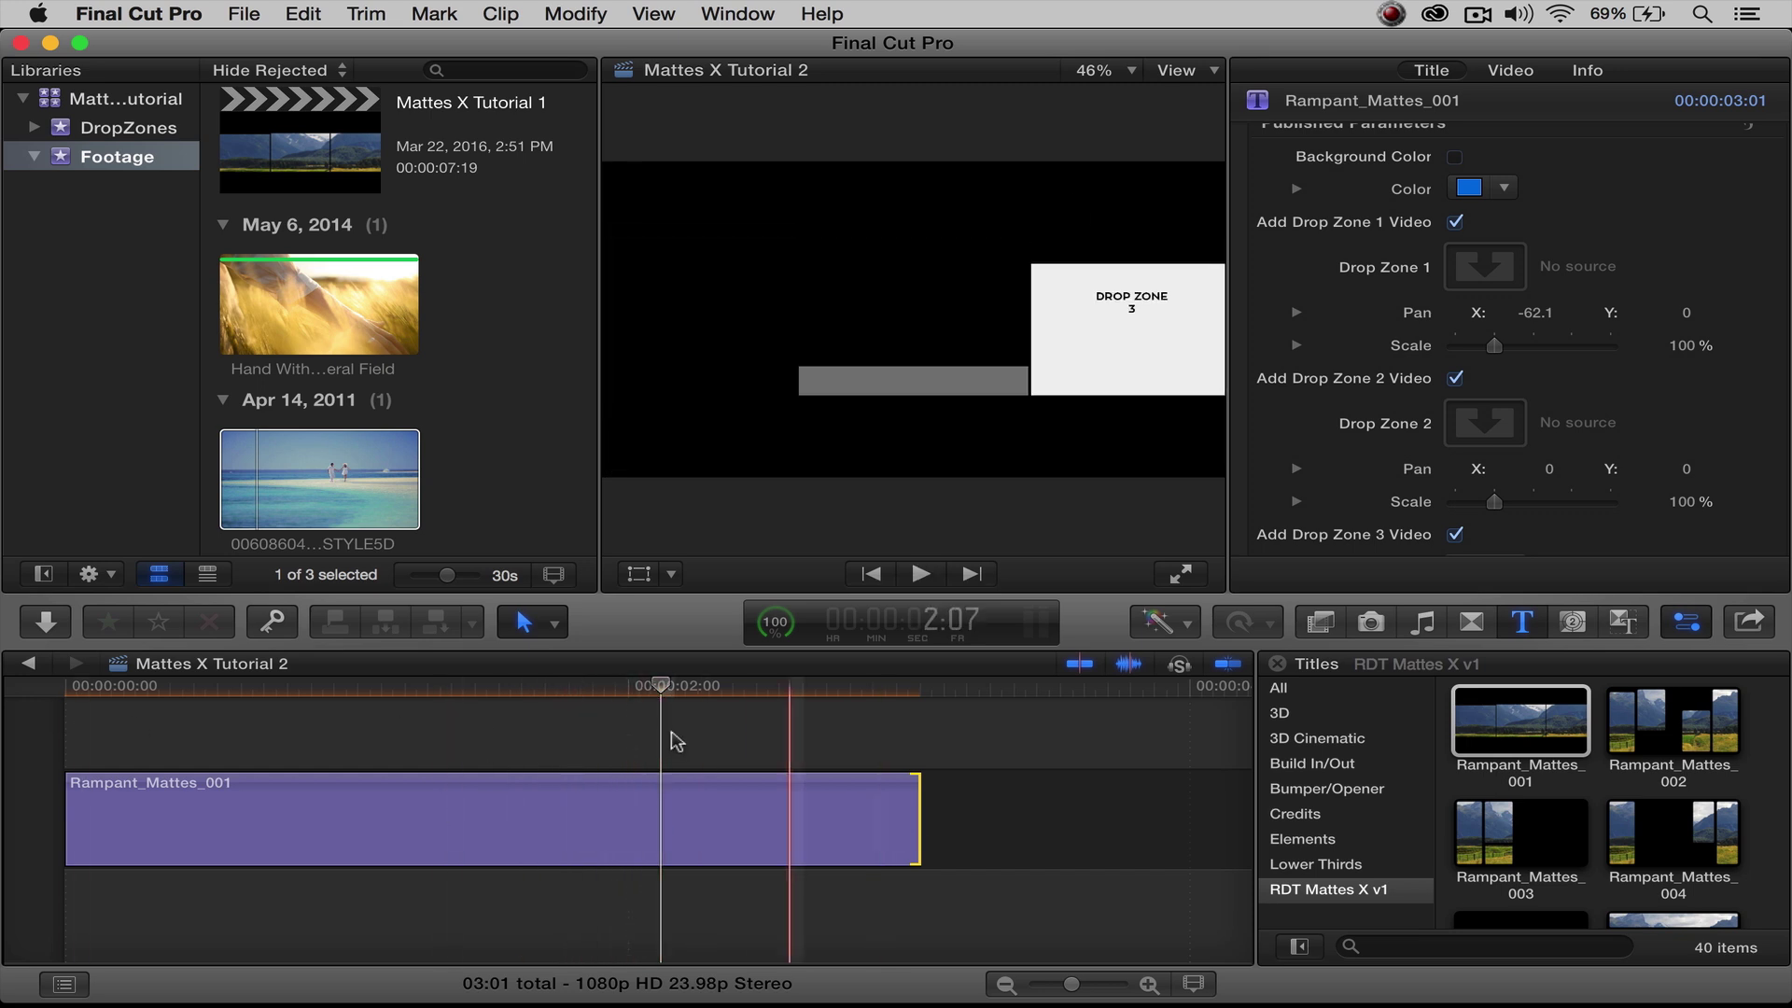
click(100, 731)
click(73, 742)
key(space)
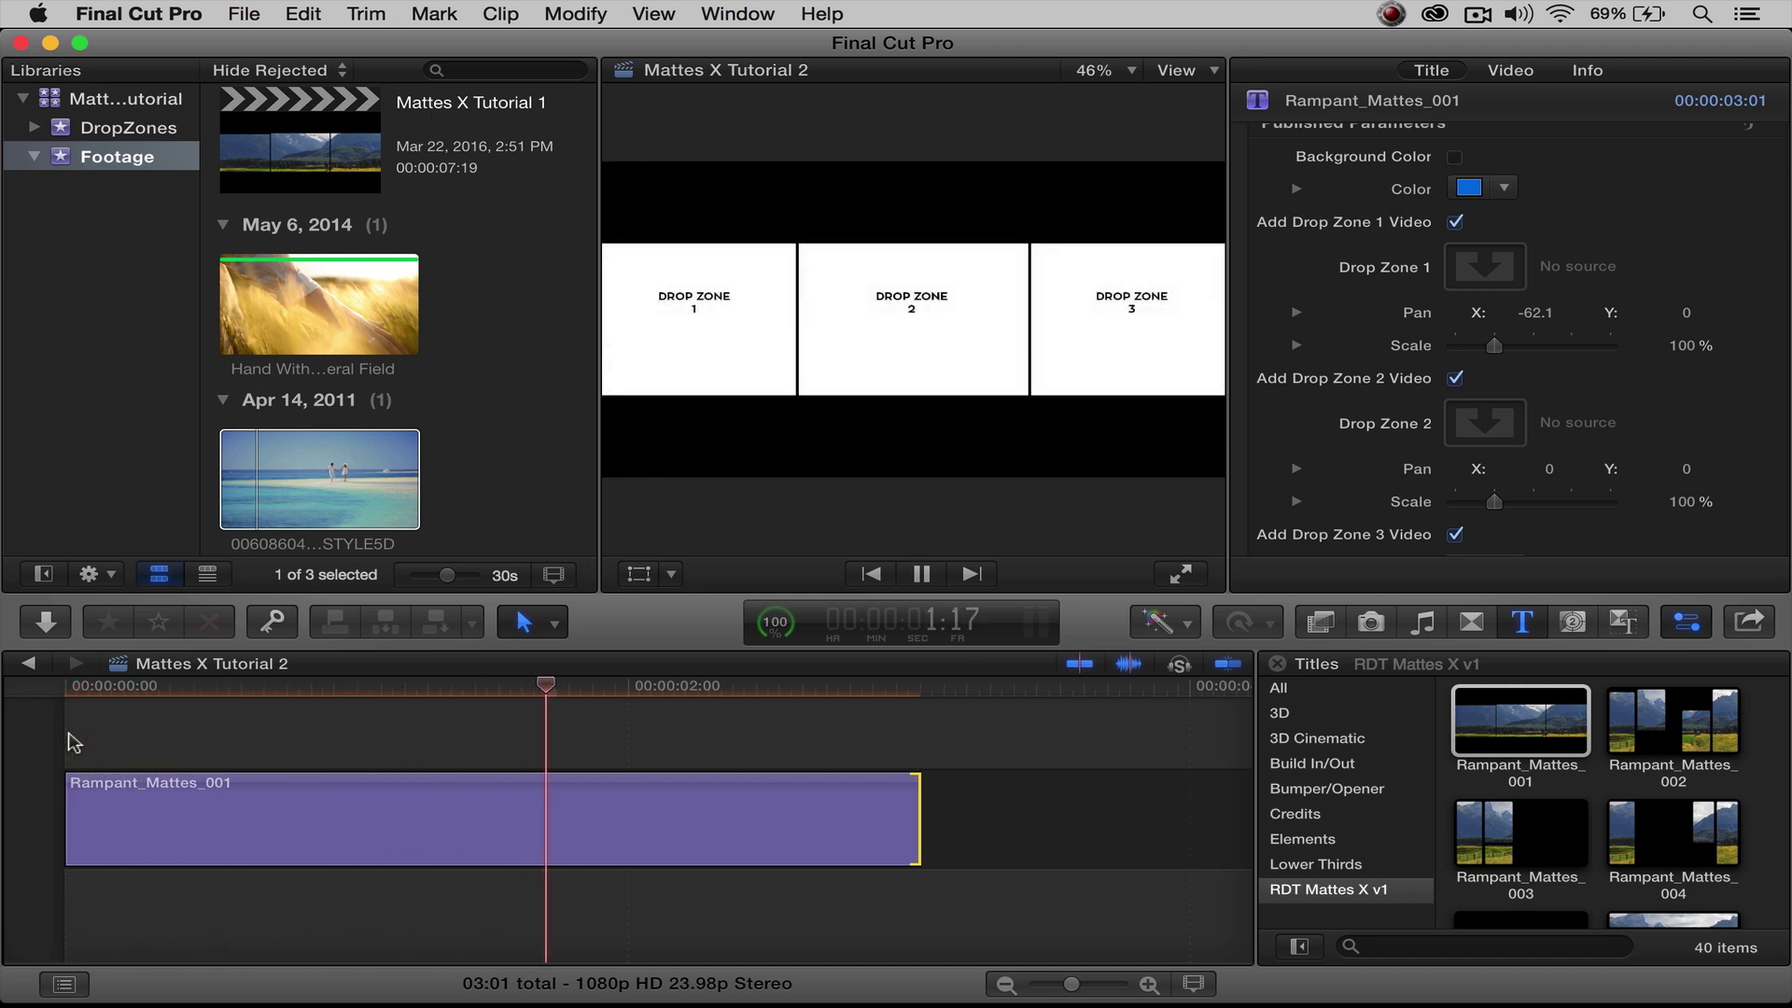
key(space)
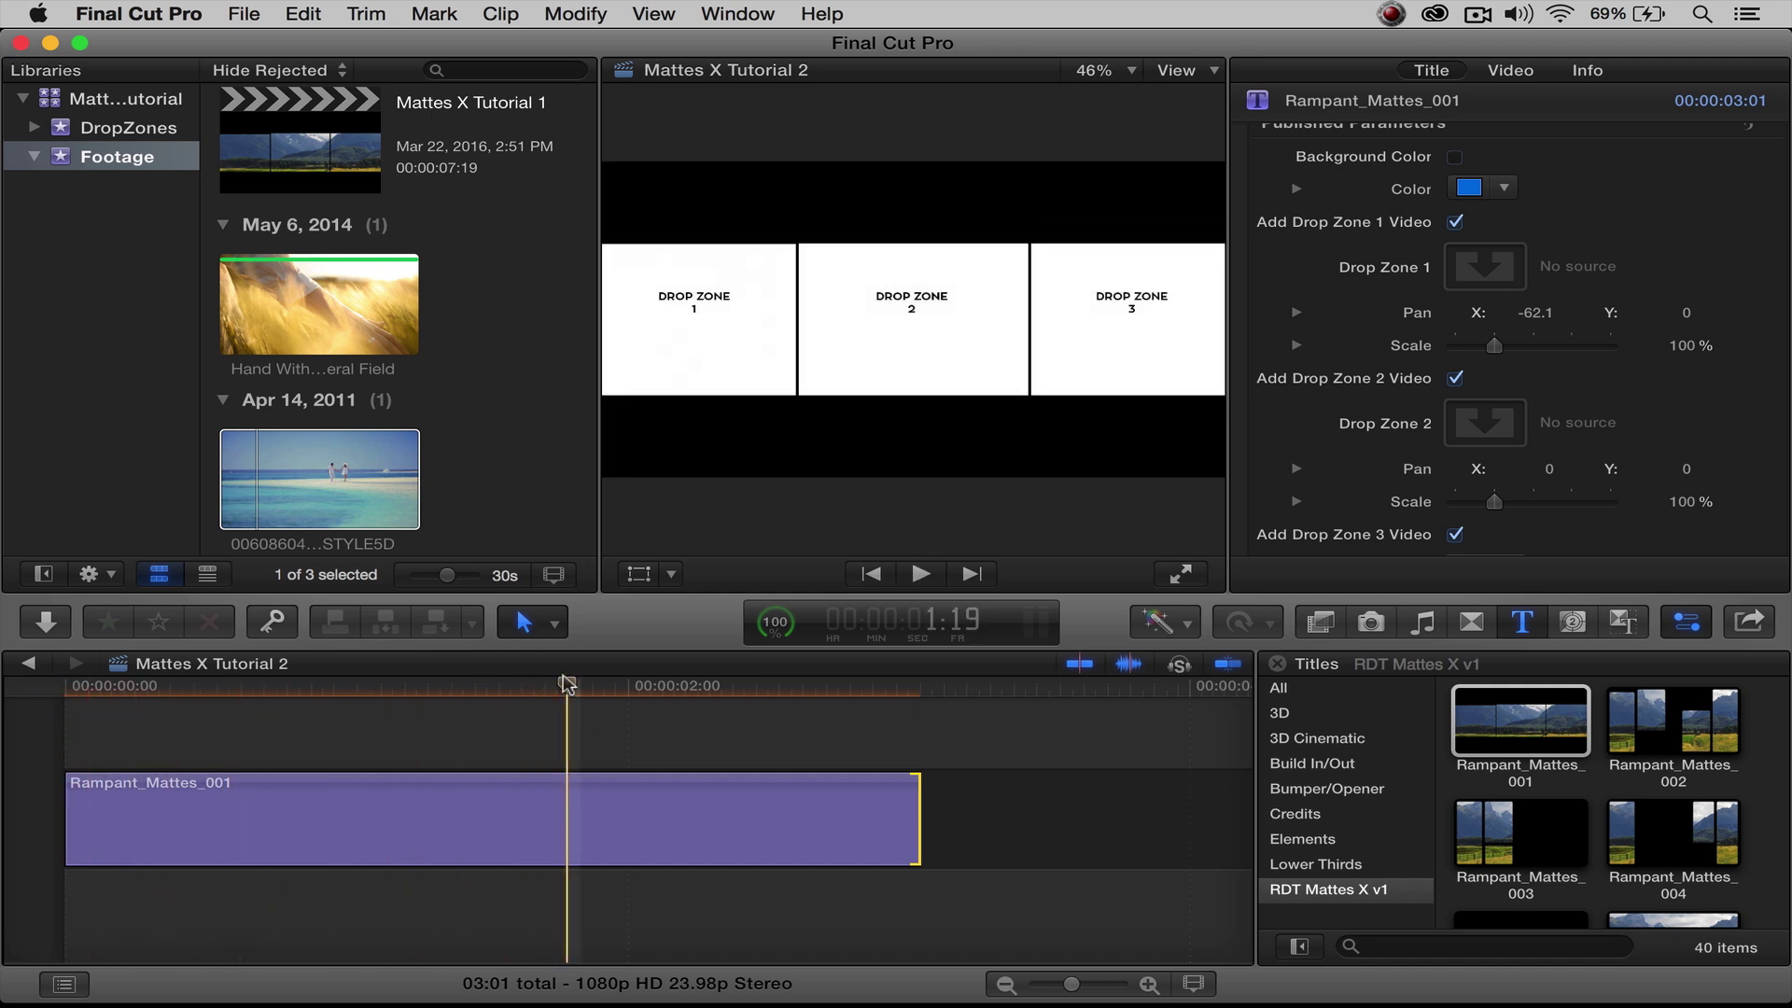
Step: Mark the span where all drop zones stay fully open, starting at 1:00, and park the playhead inside it at 1:08
drag(562, 678, 350, 710)
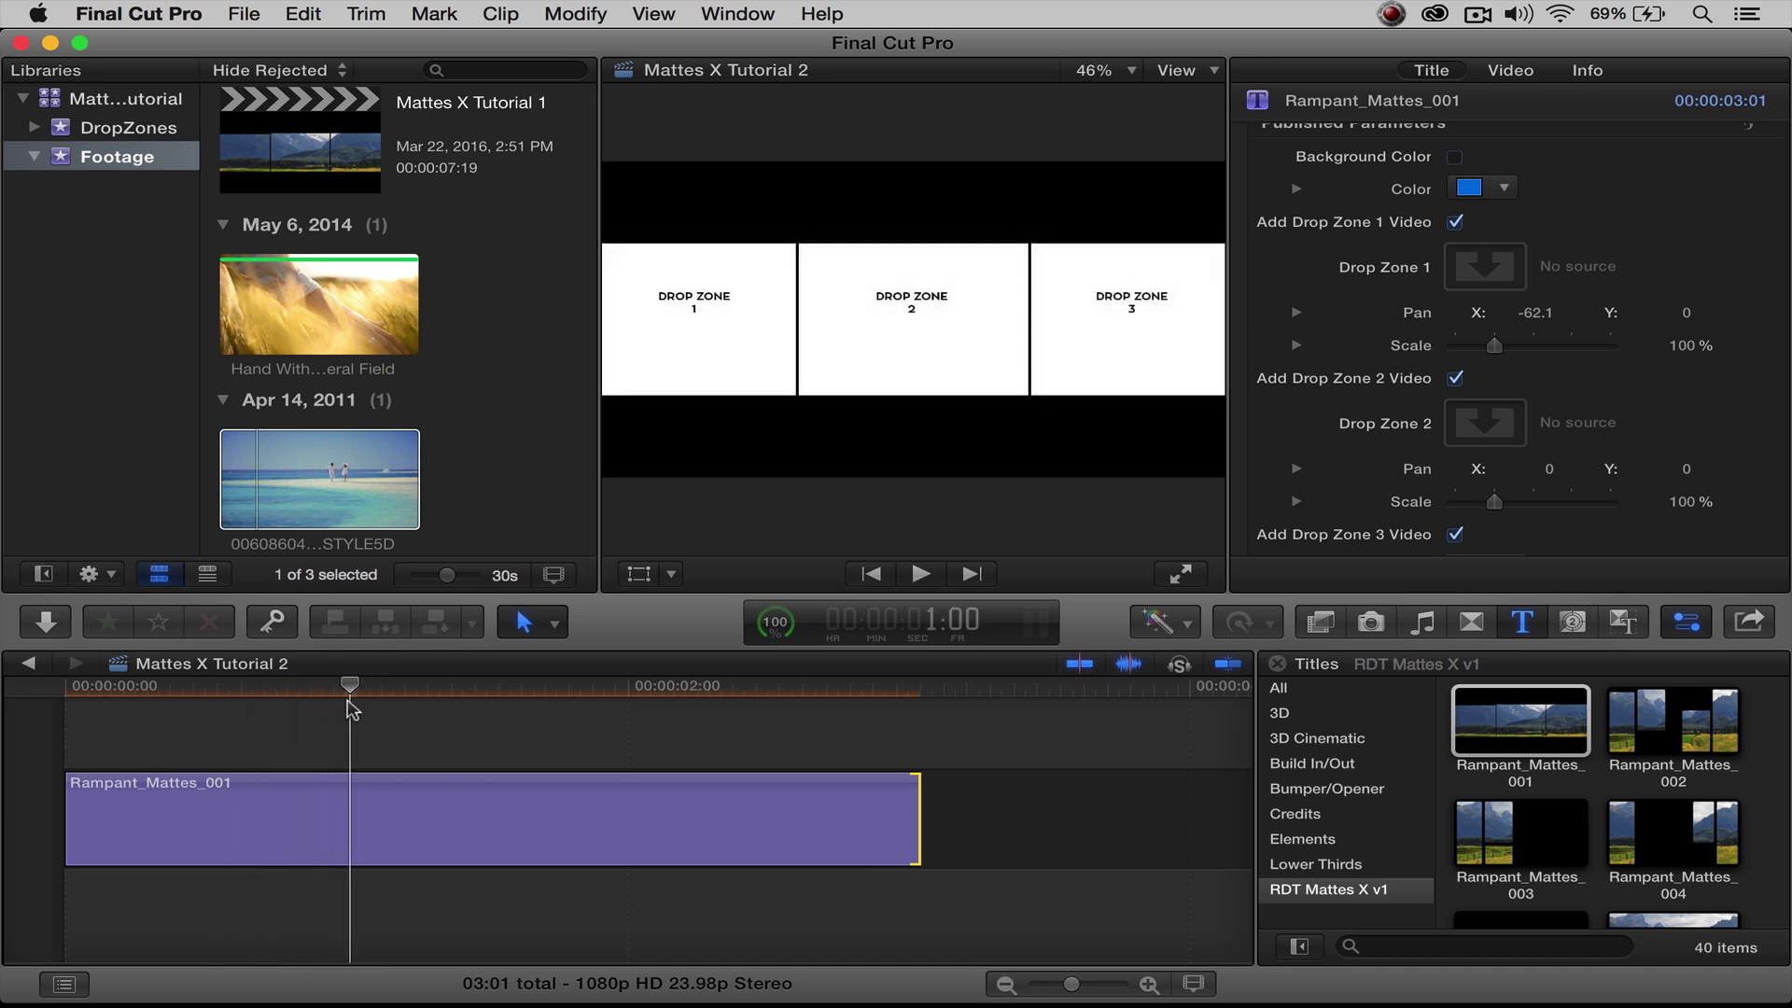
click(352, 786)
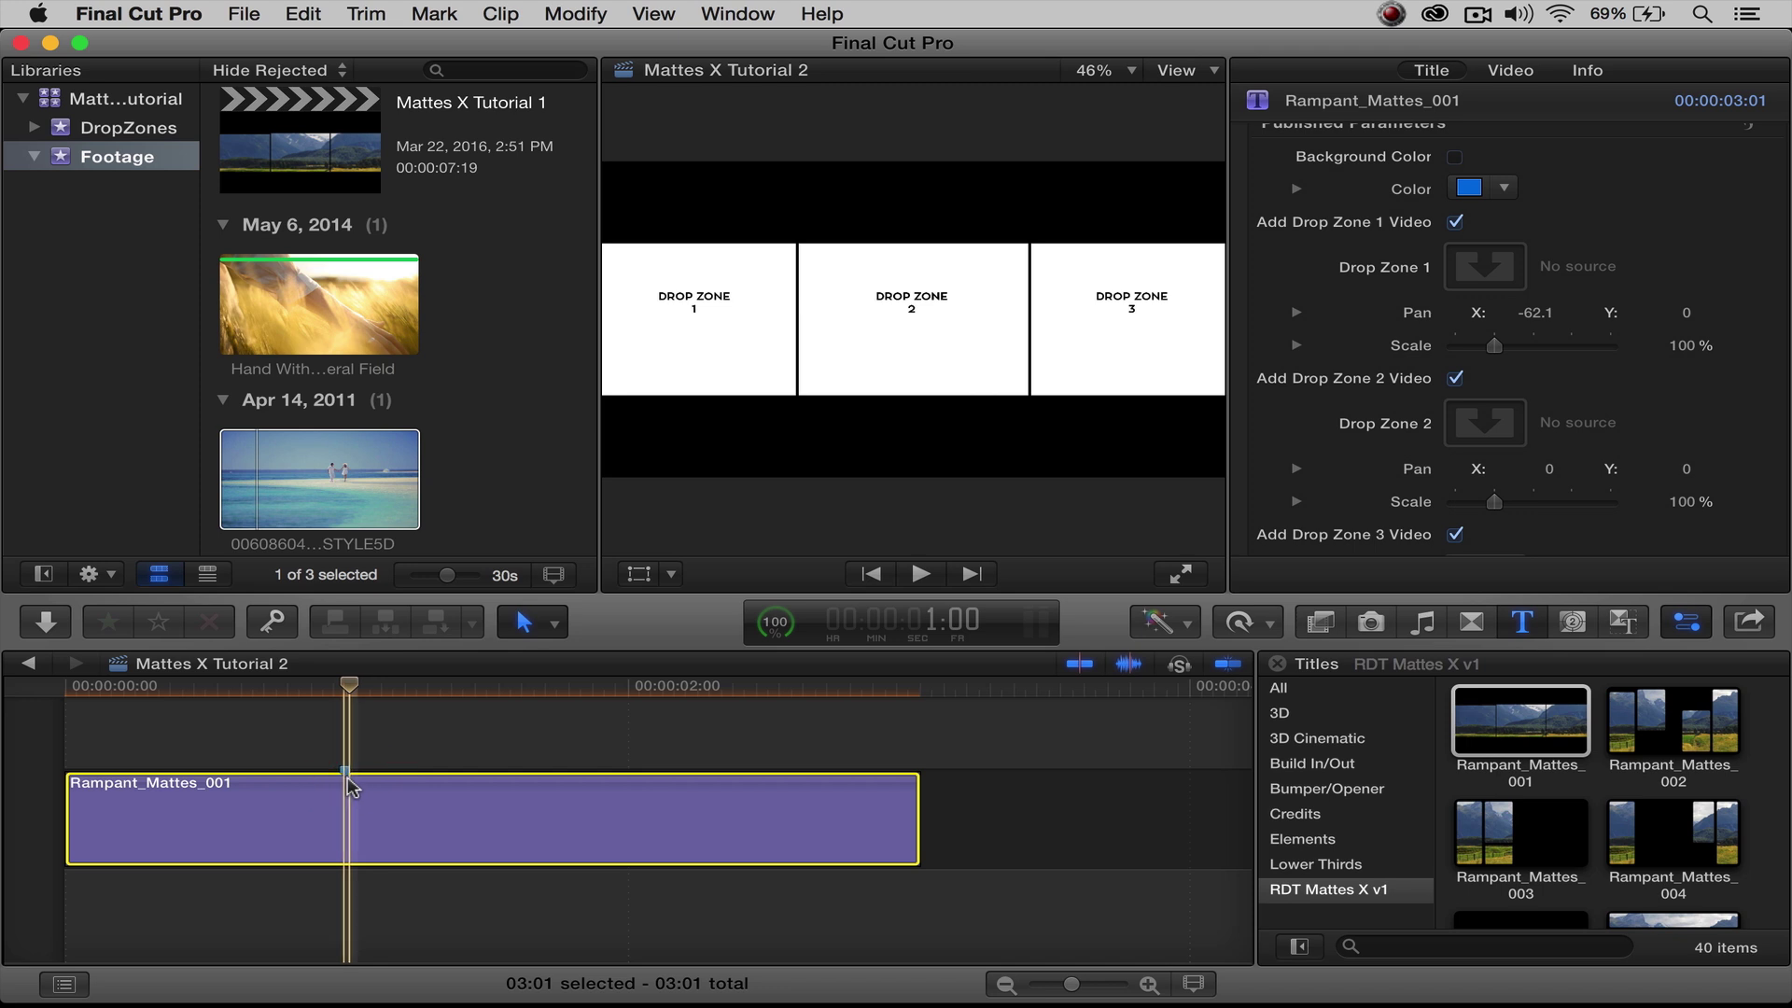
drag(347, 686, 445, 702)
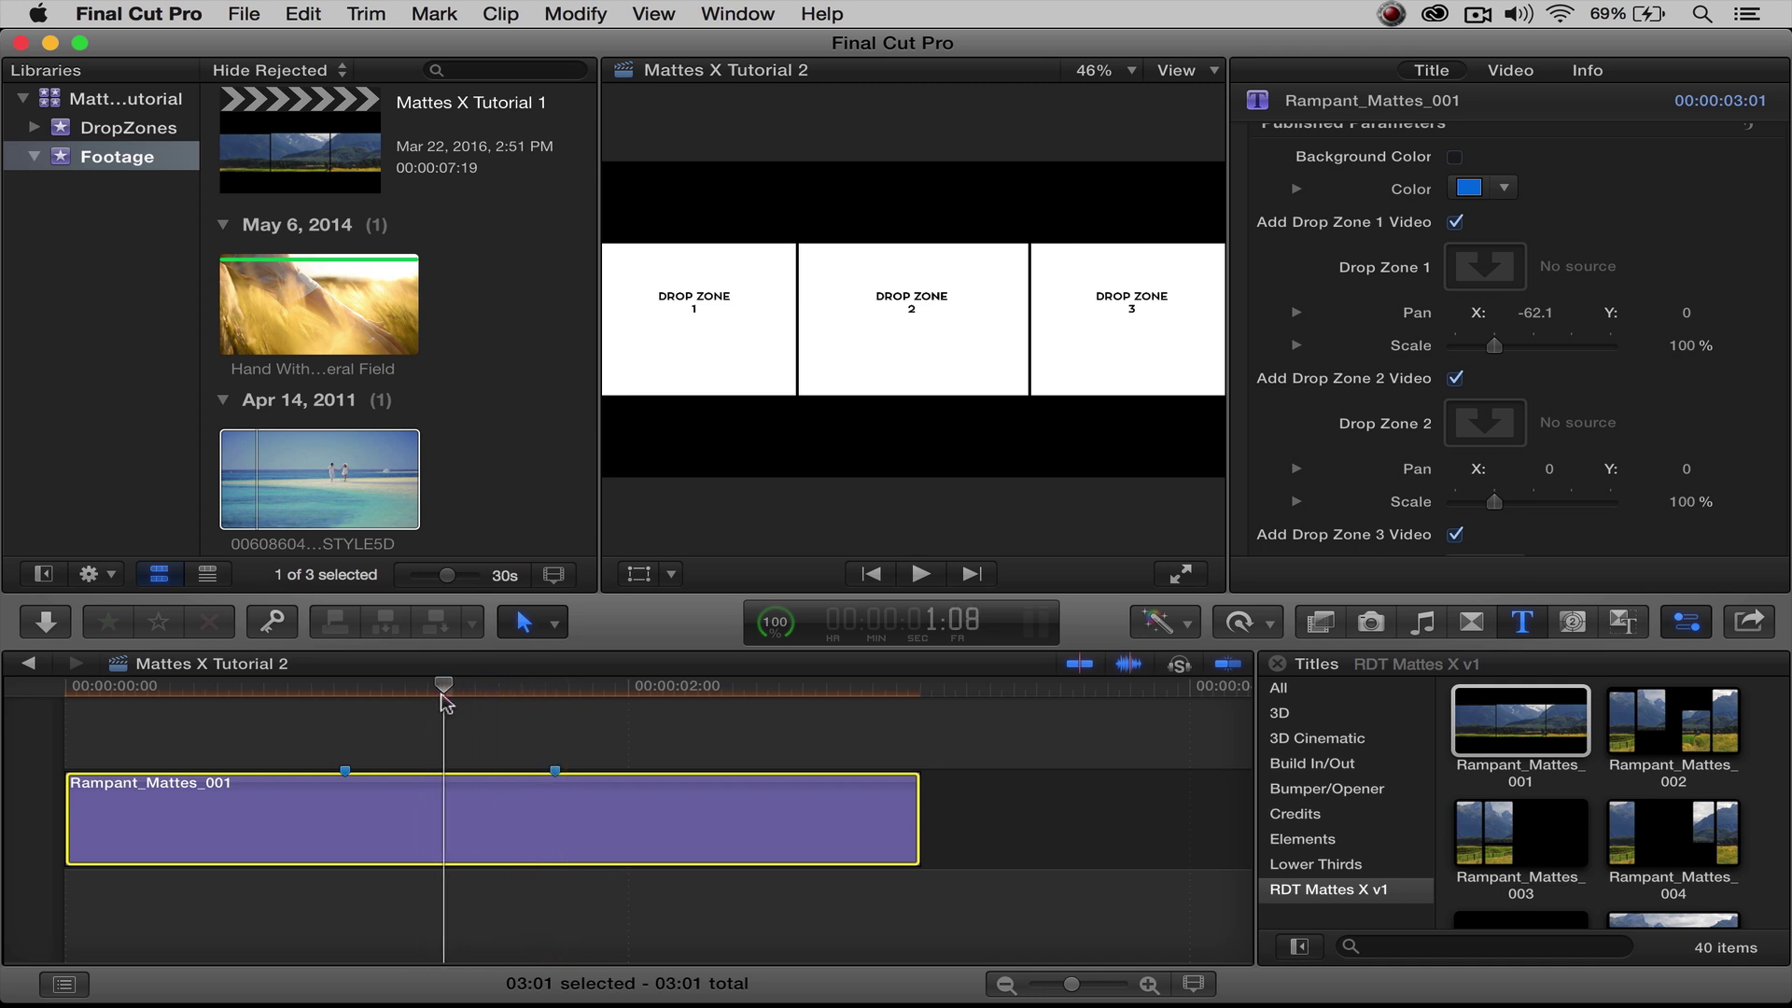
click(444, 702)
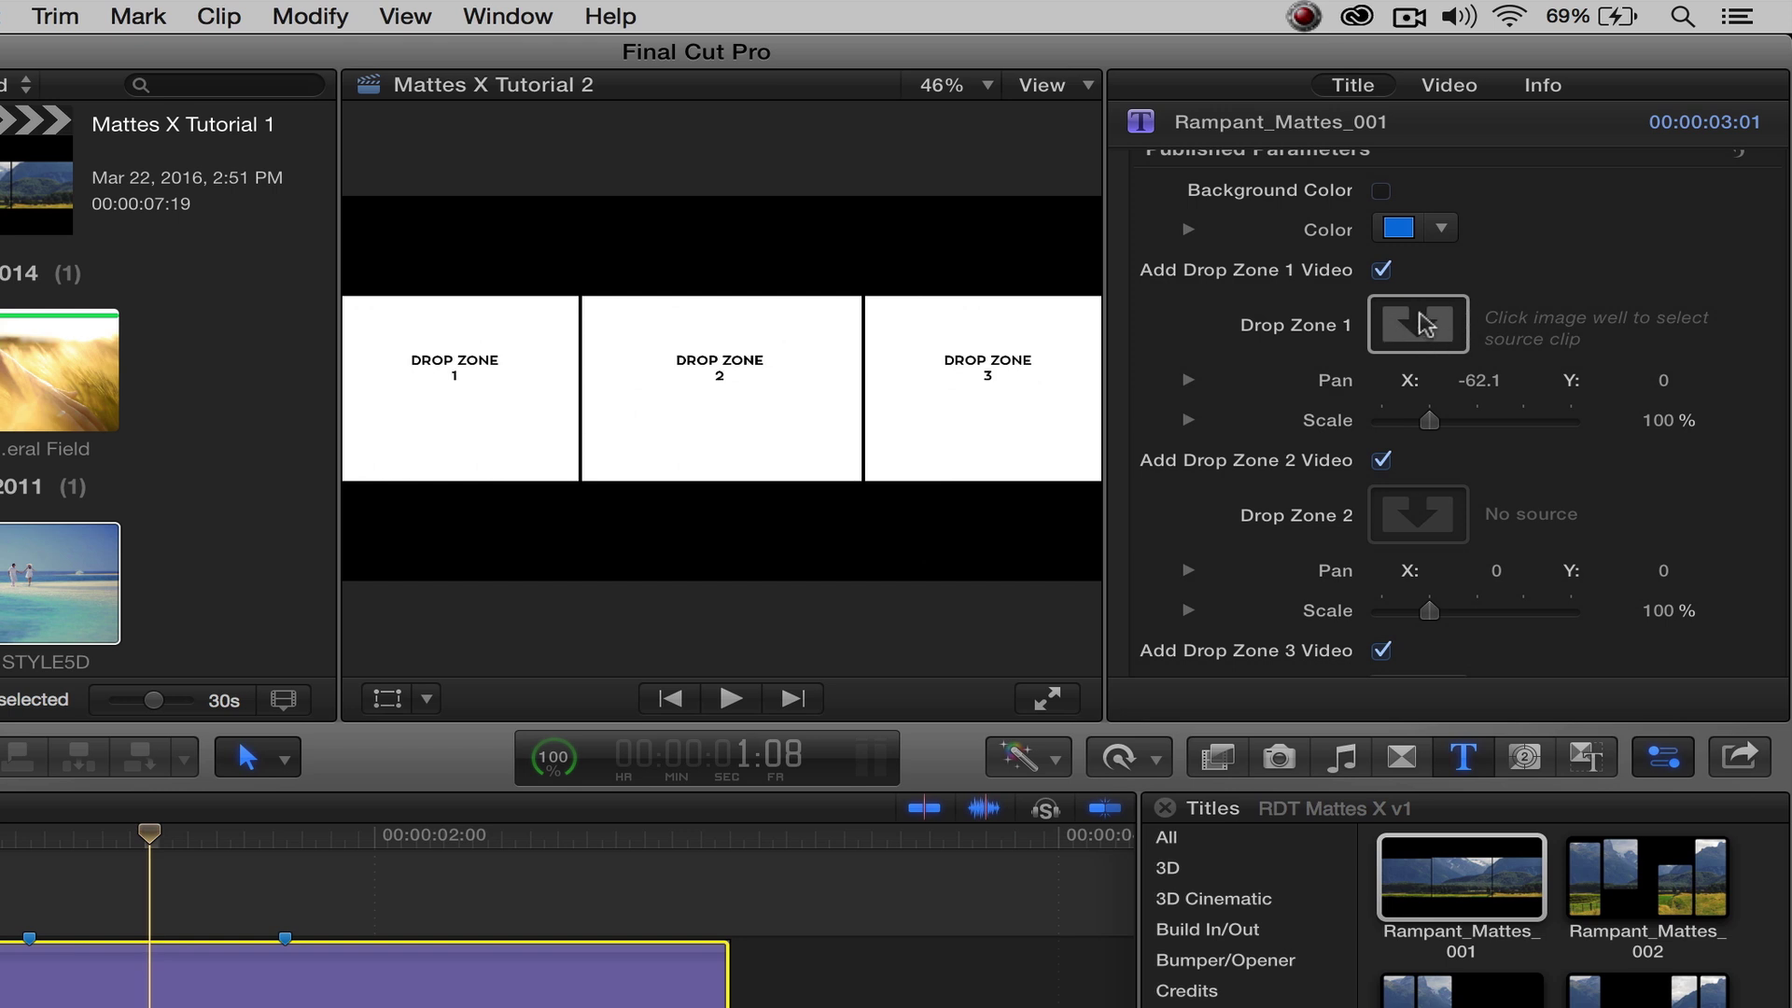
Step: Choose the Little_Girl_Walking_With_Mommy clip from the DropZones event as the source for Drop Zone 1
click(1411, 323)
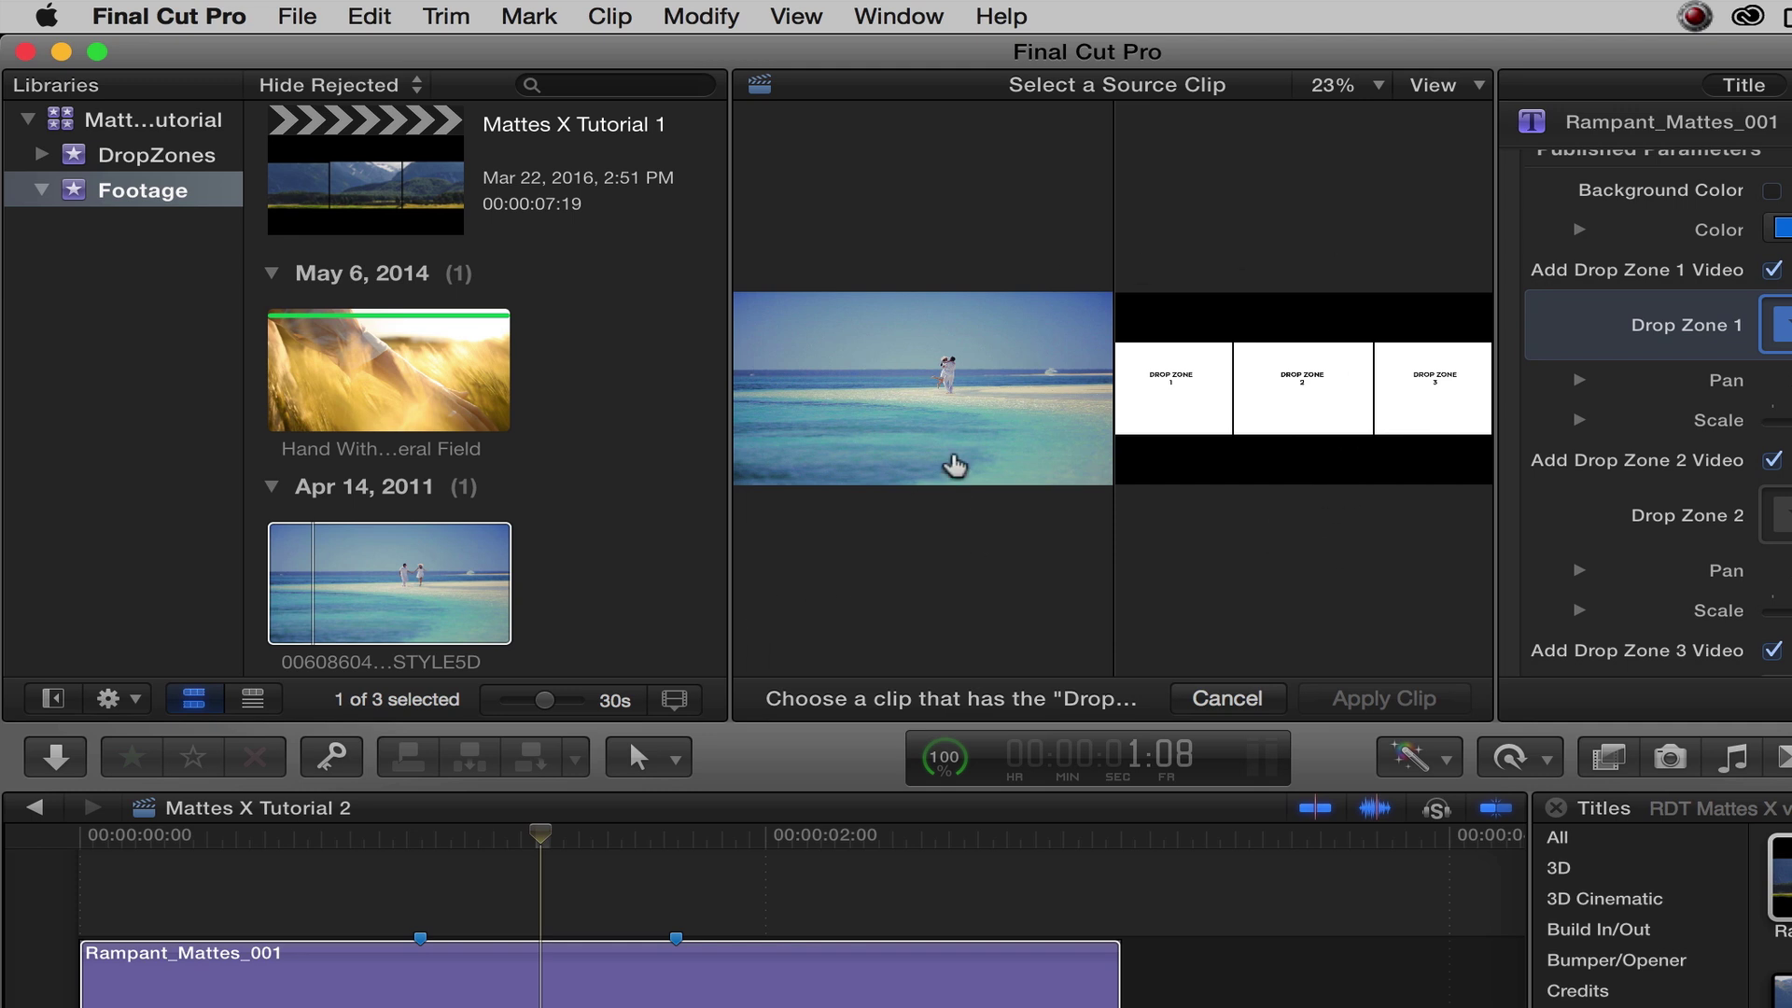
click(64, 152)
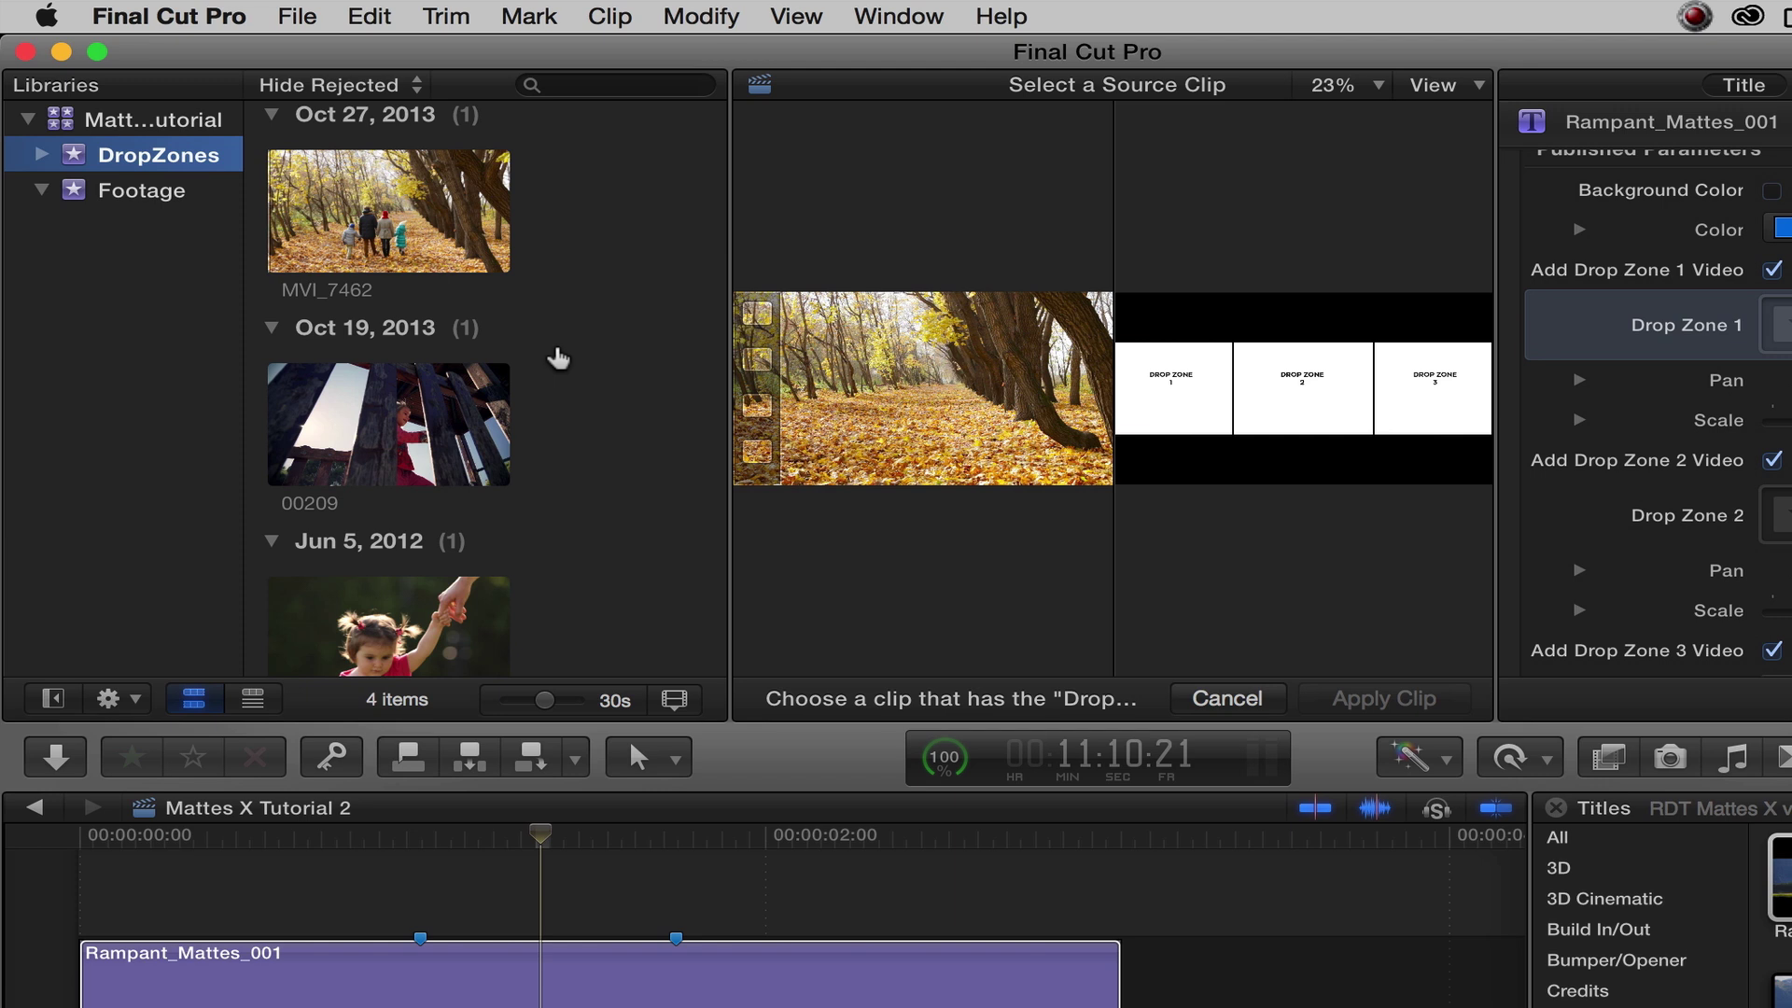
scroll(558, 358, down, 3)
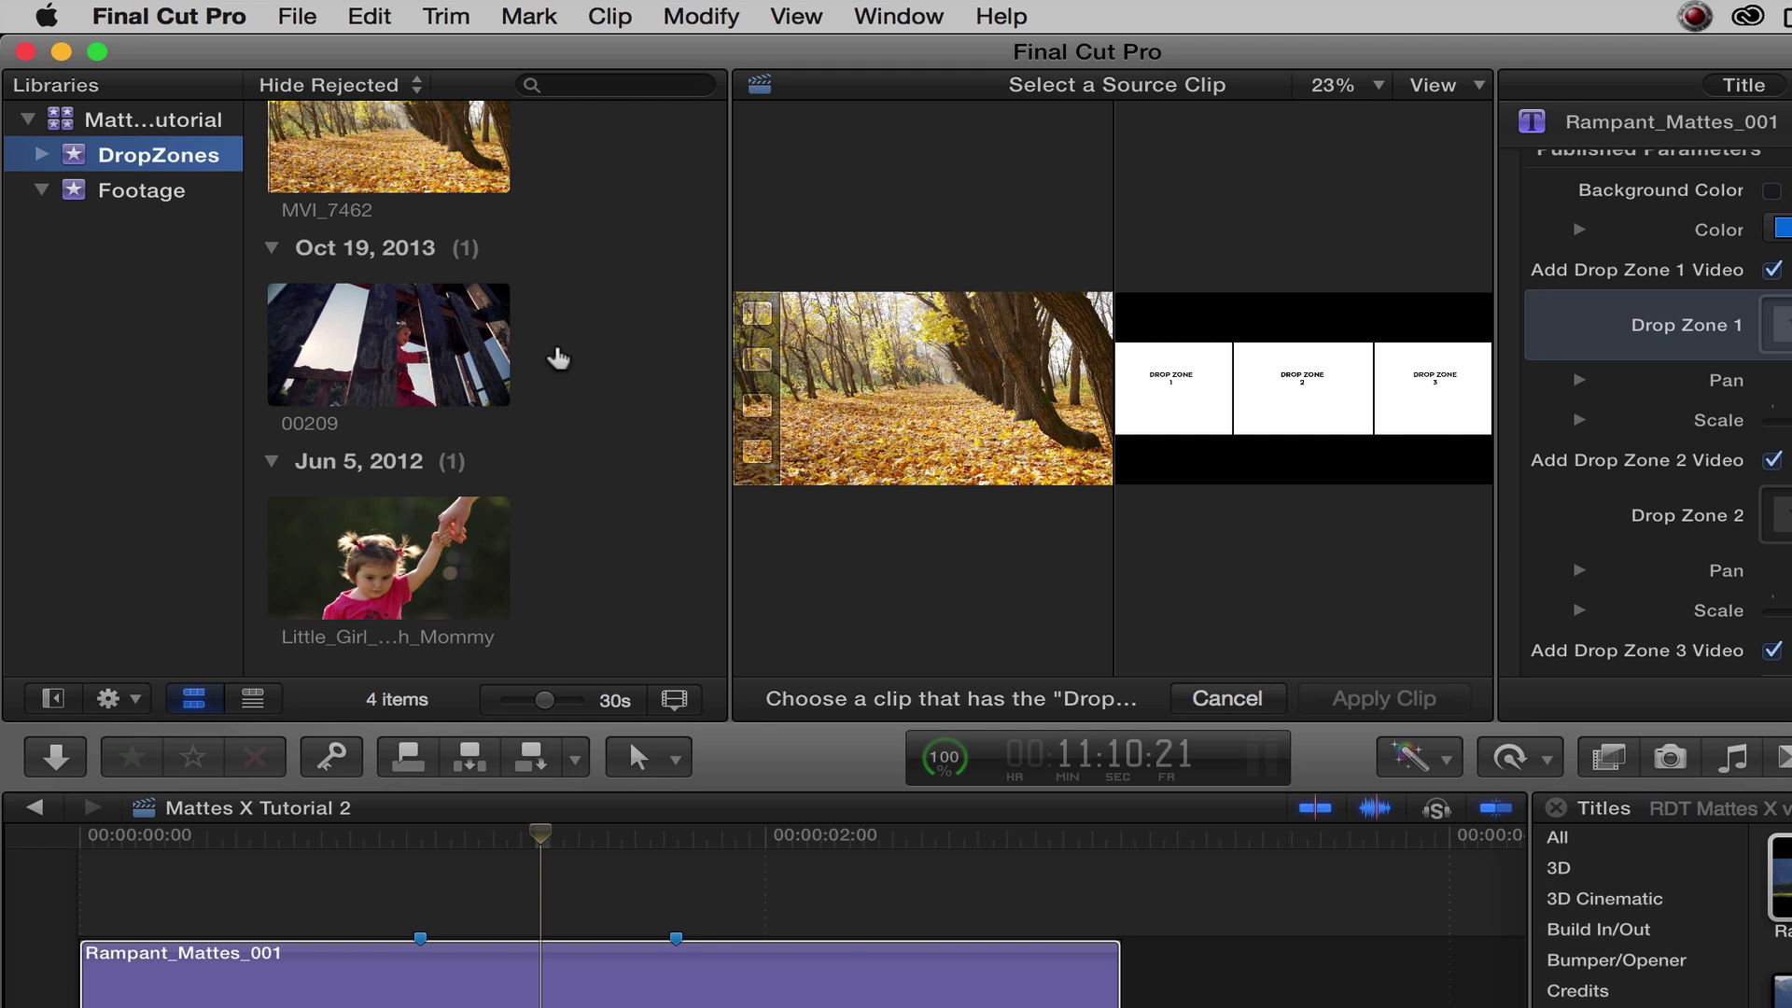
click(356, 572)
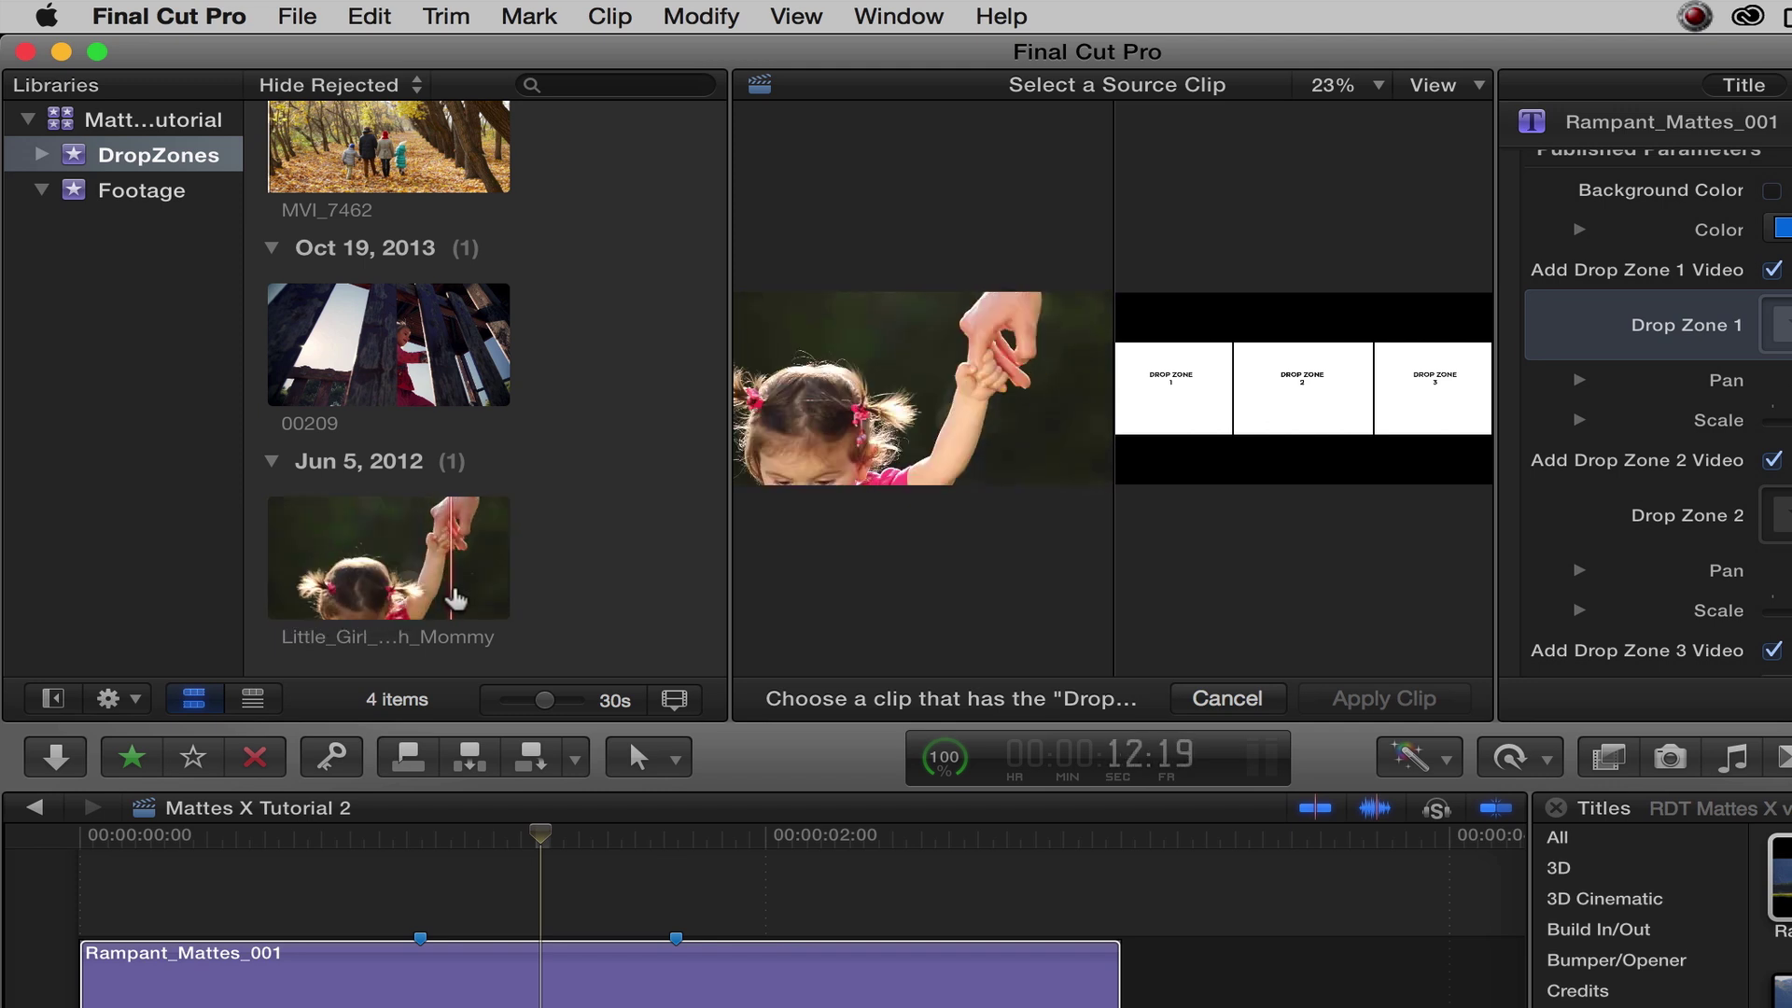
click(383, 592)
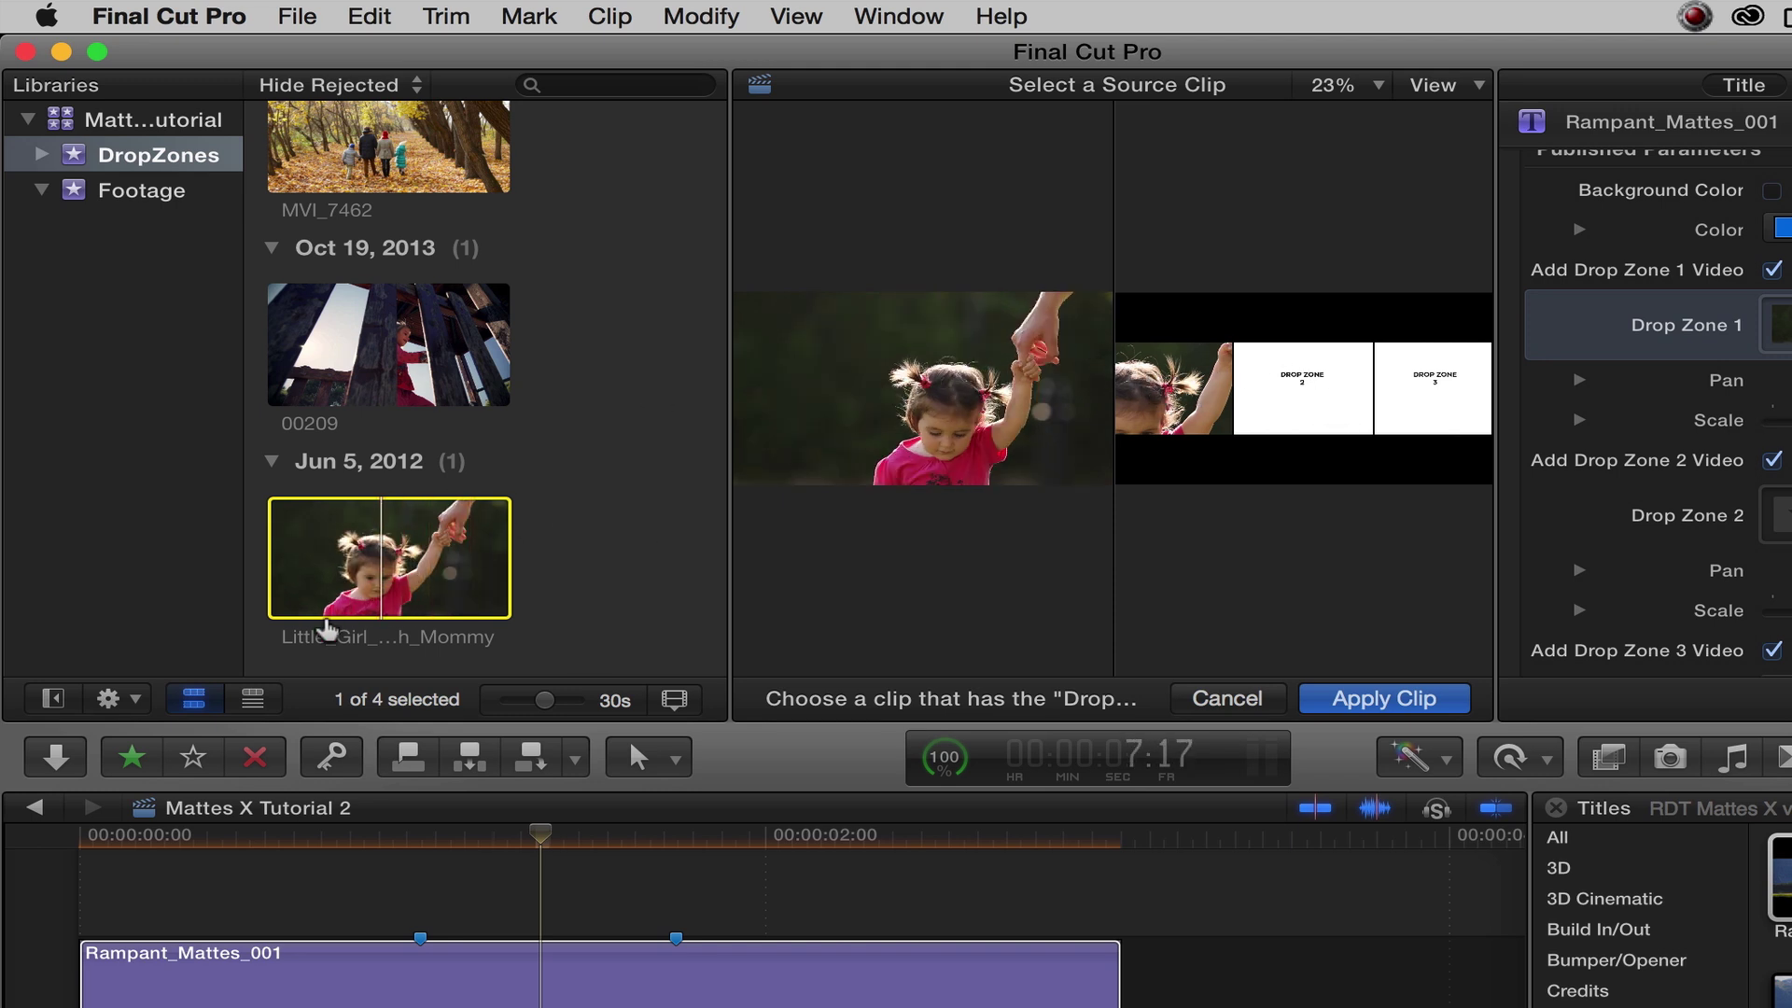
Step: Show the browser clips as a list and set Drop Zone 1's source frame to 6:09 in Little_Girl_Walking_With_Mommy
click(254, 700)
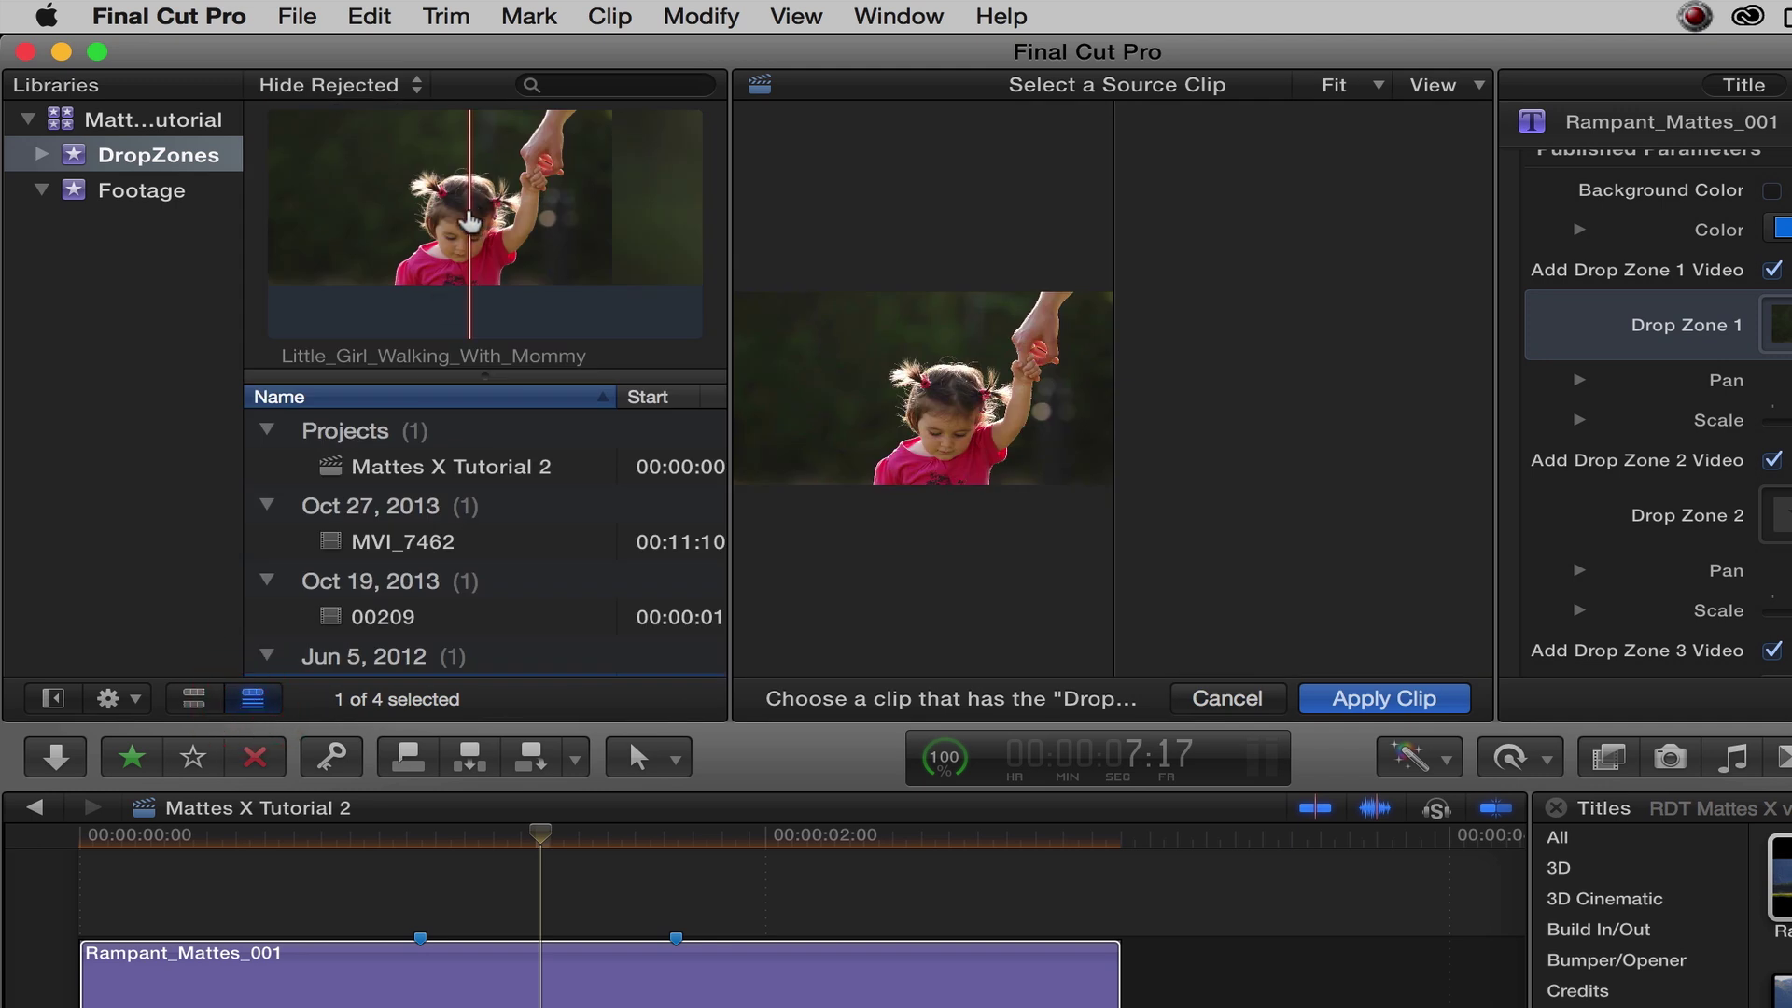
click(546, 844)
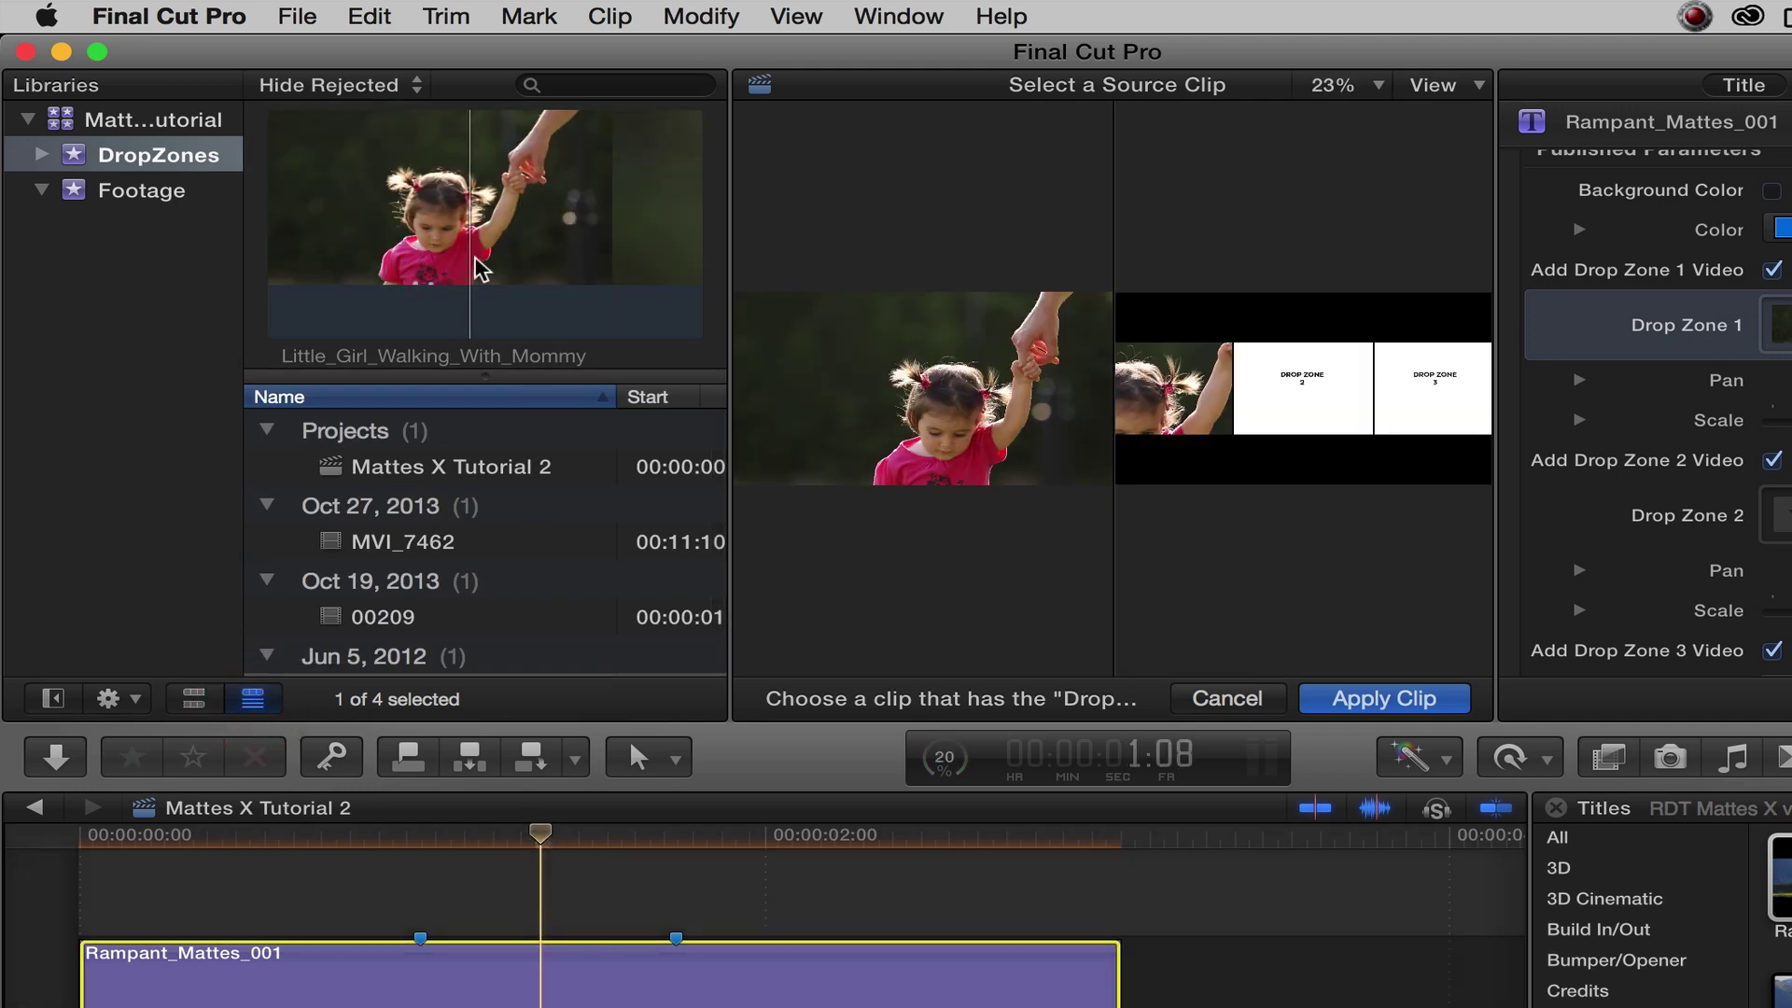
click(442, 241)
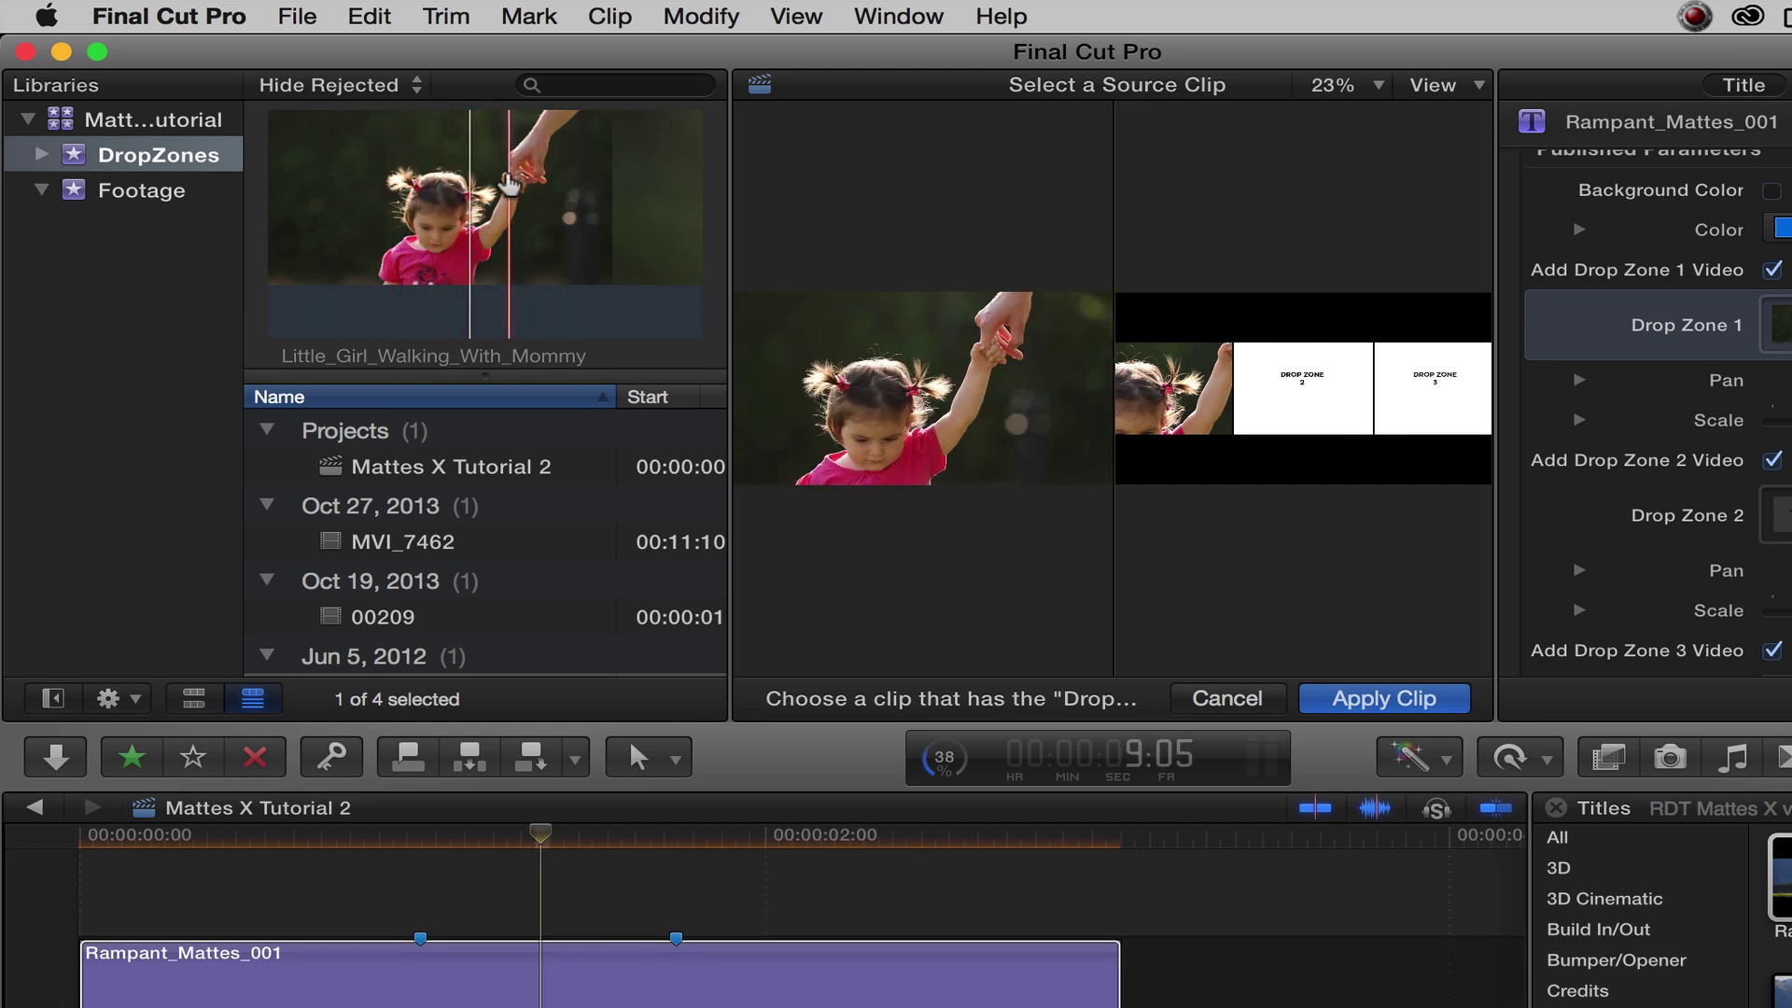
click(441, 207)
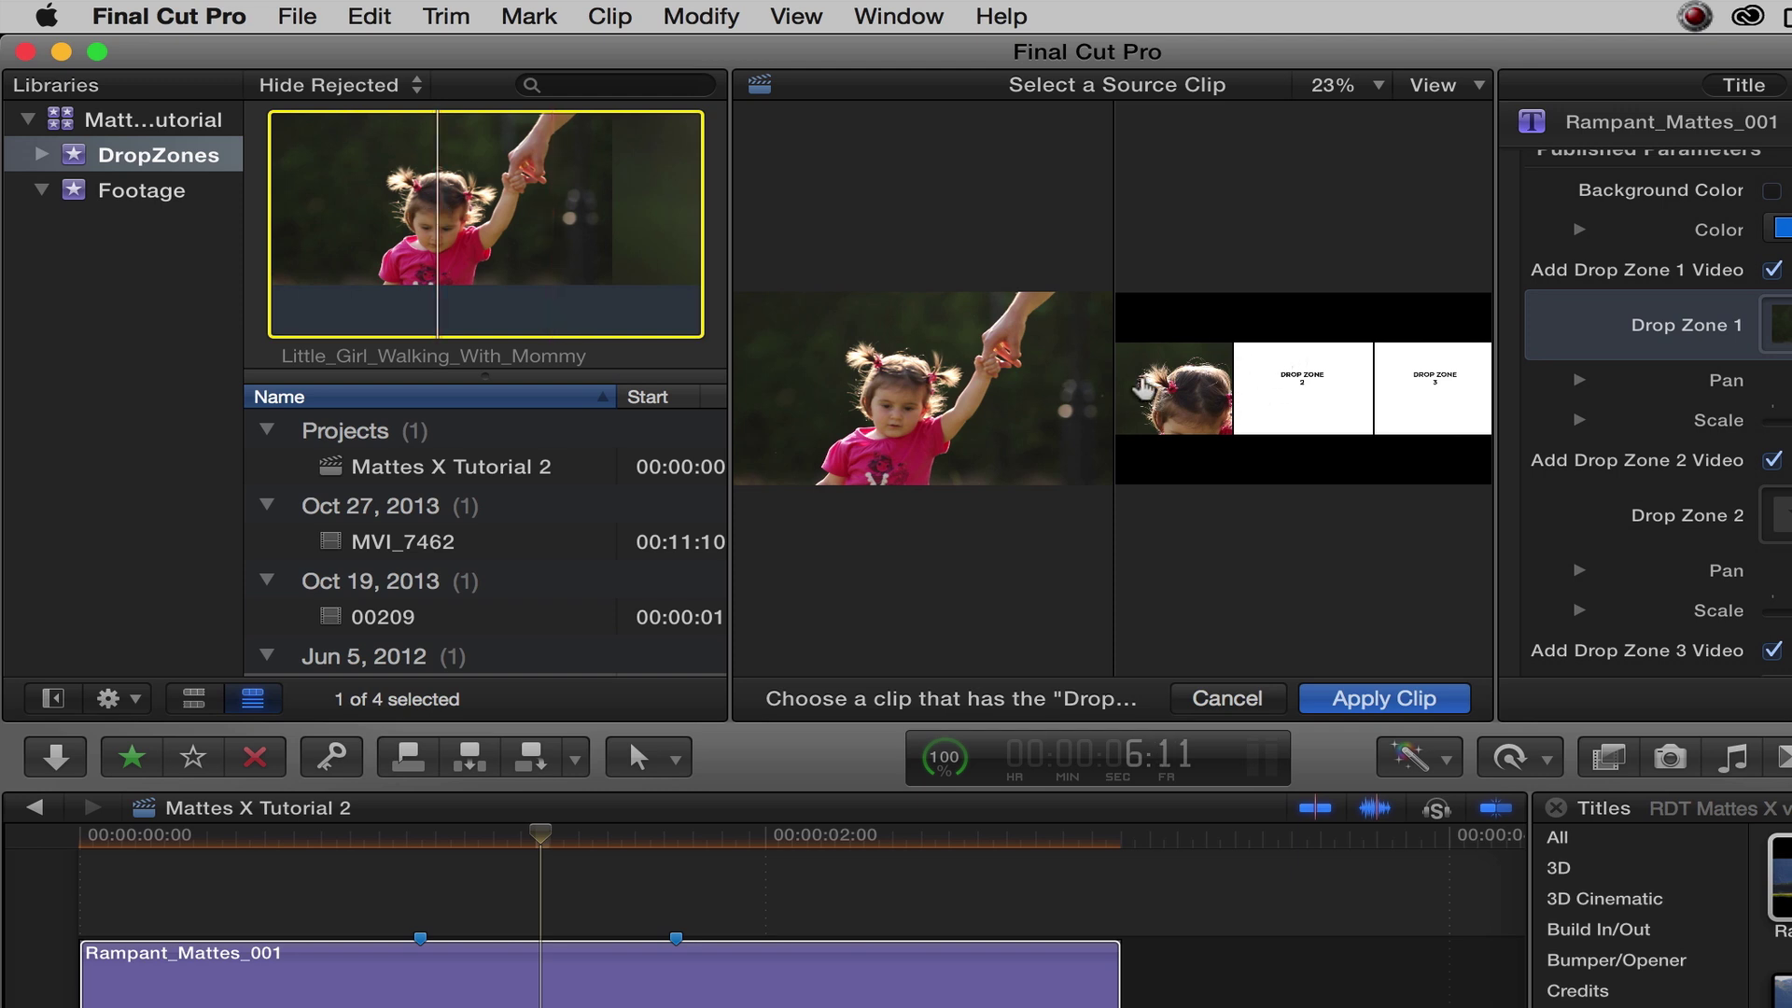
click(436, 206)
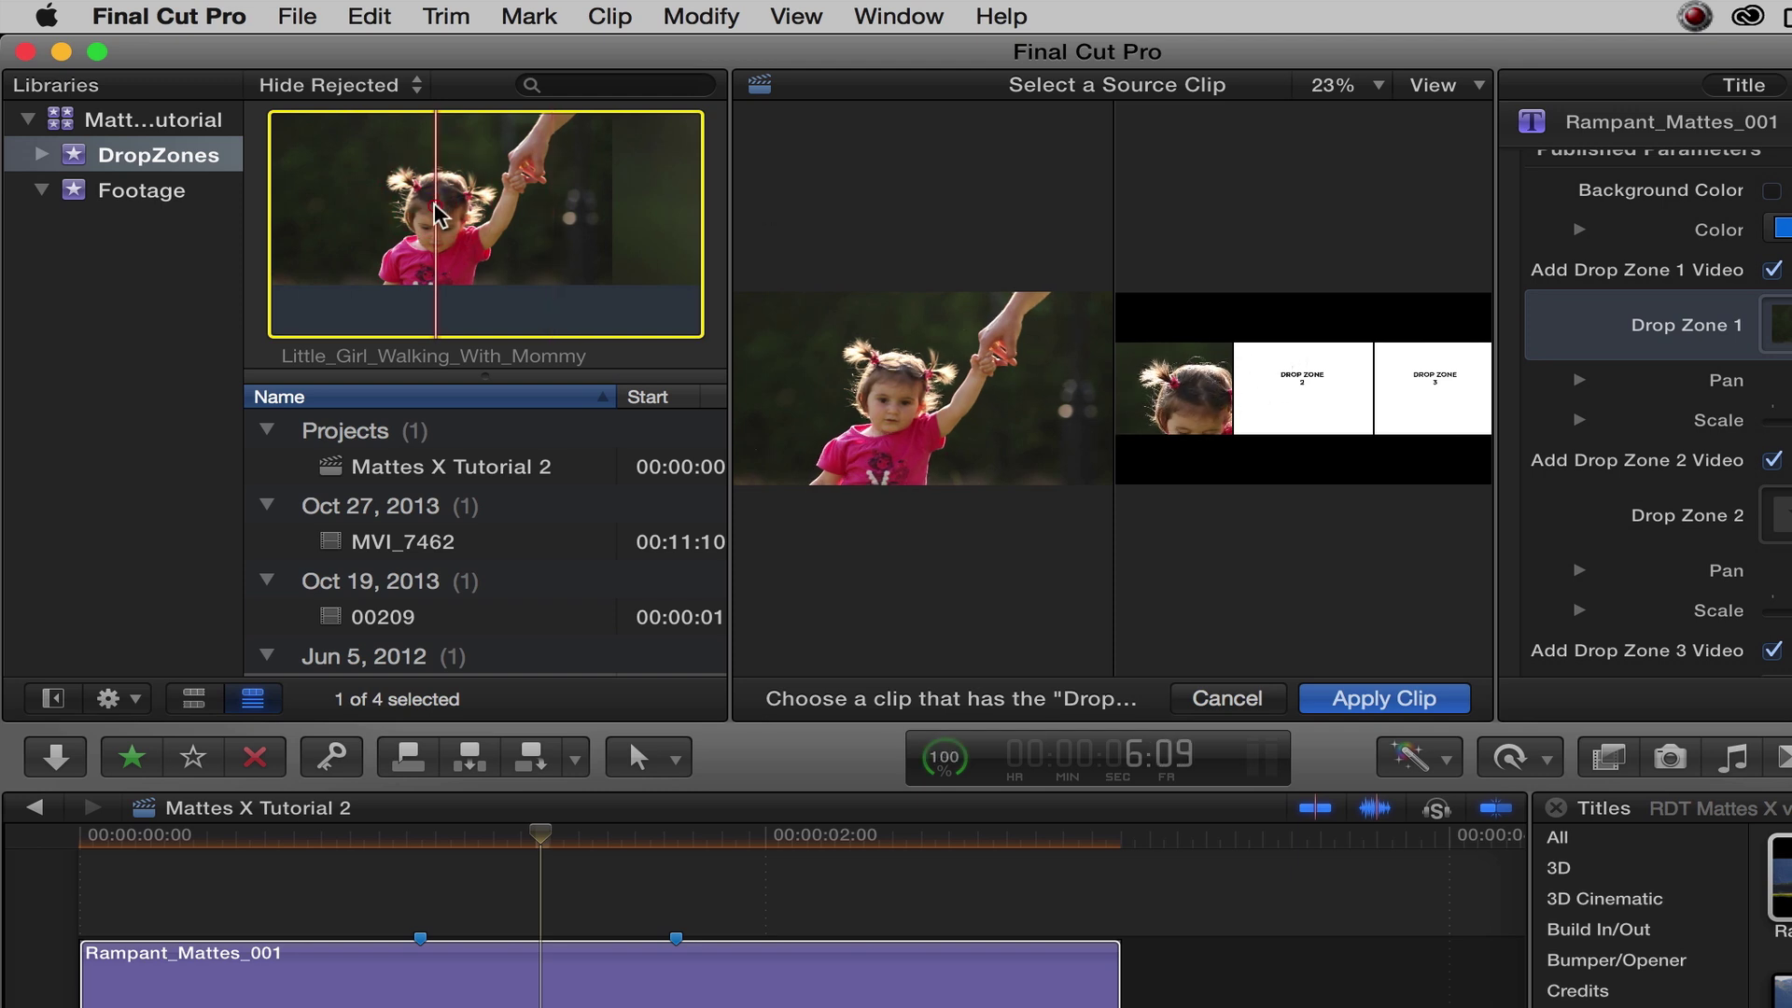
Step: Compare the chosen frame of Little_Girl_Walking_With_Mommy with how it appears in Drop Zone 1 while the matte opens
click(79, 971)
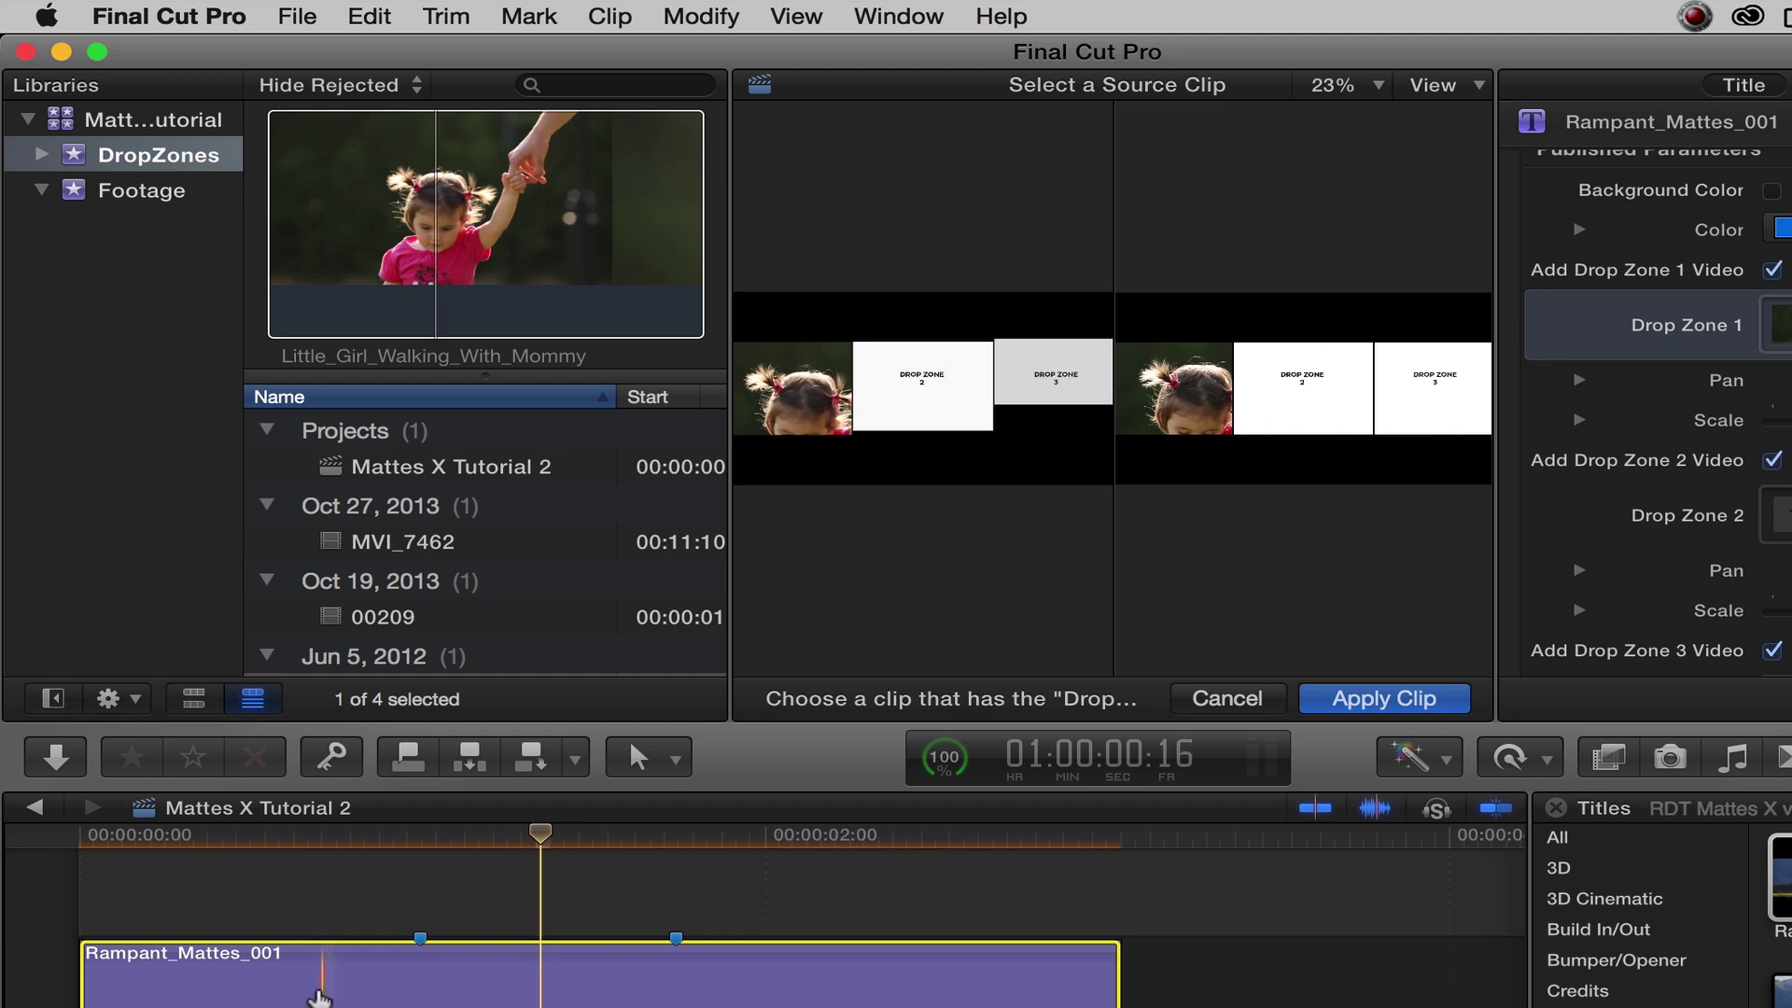
click(427, 235)
key(space)
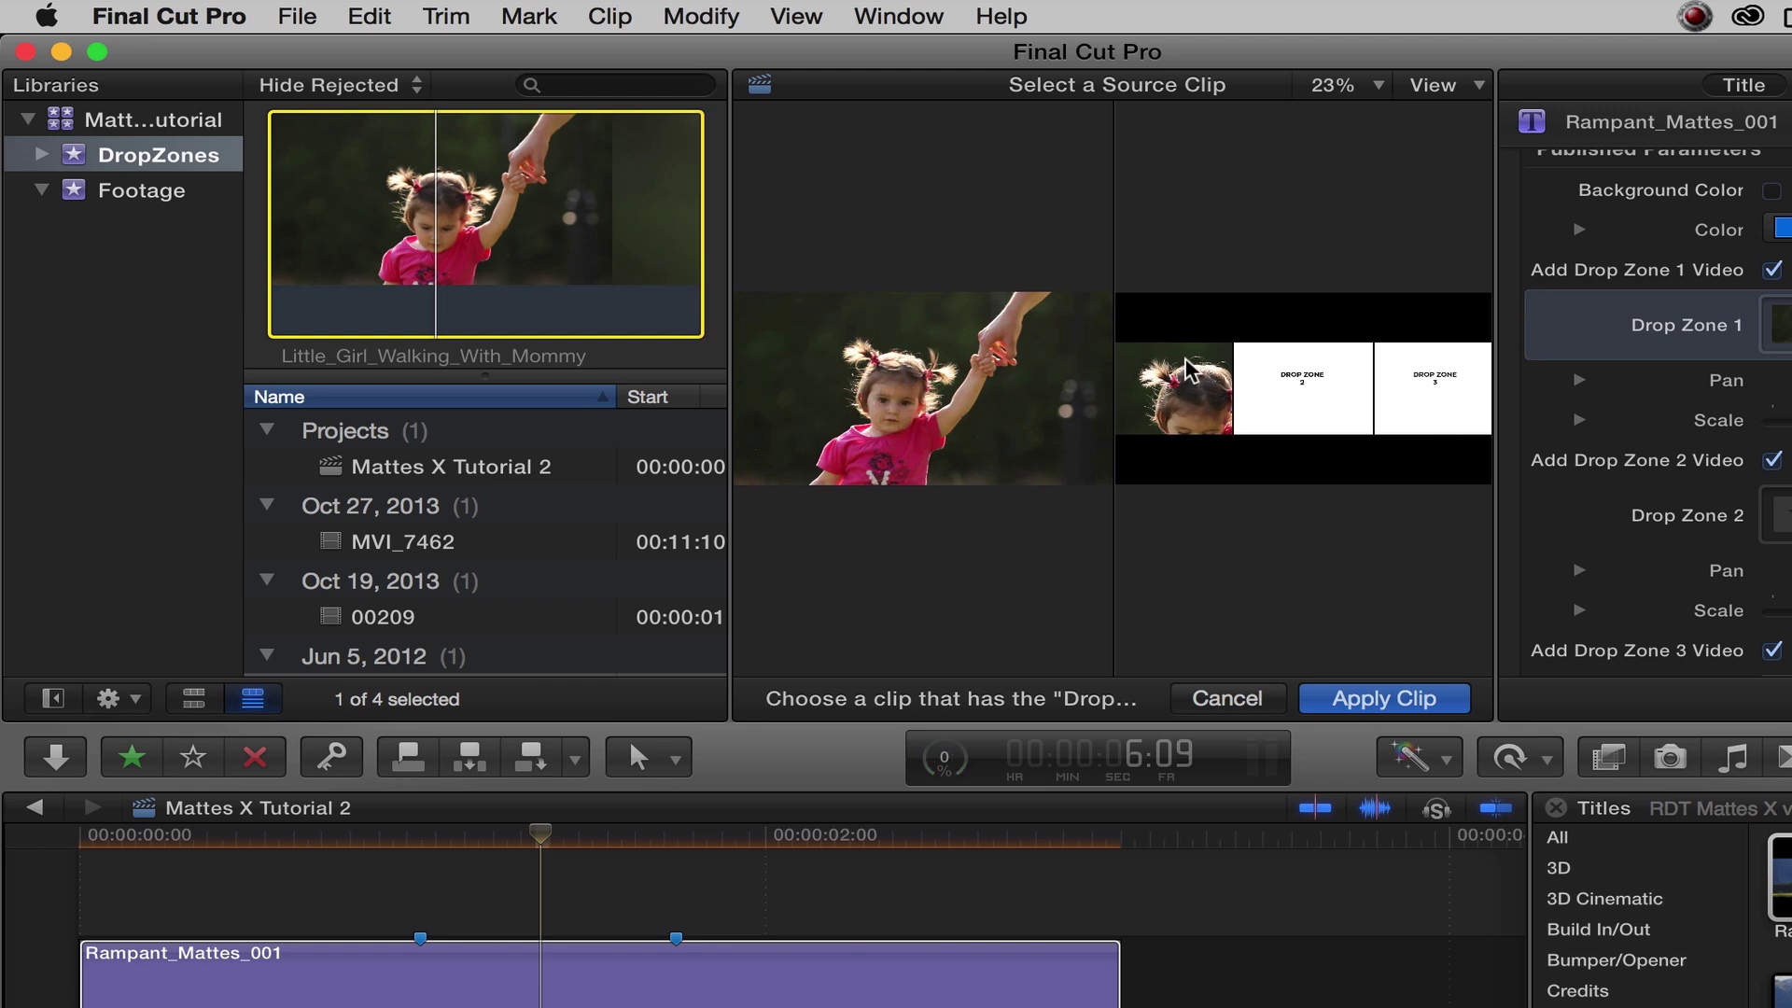
click(527, 948)
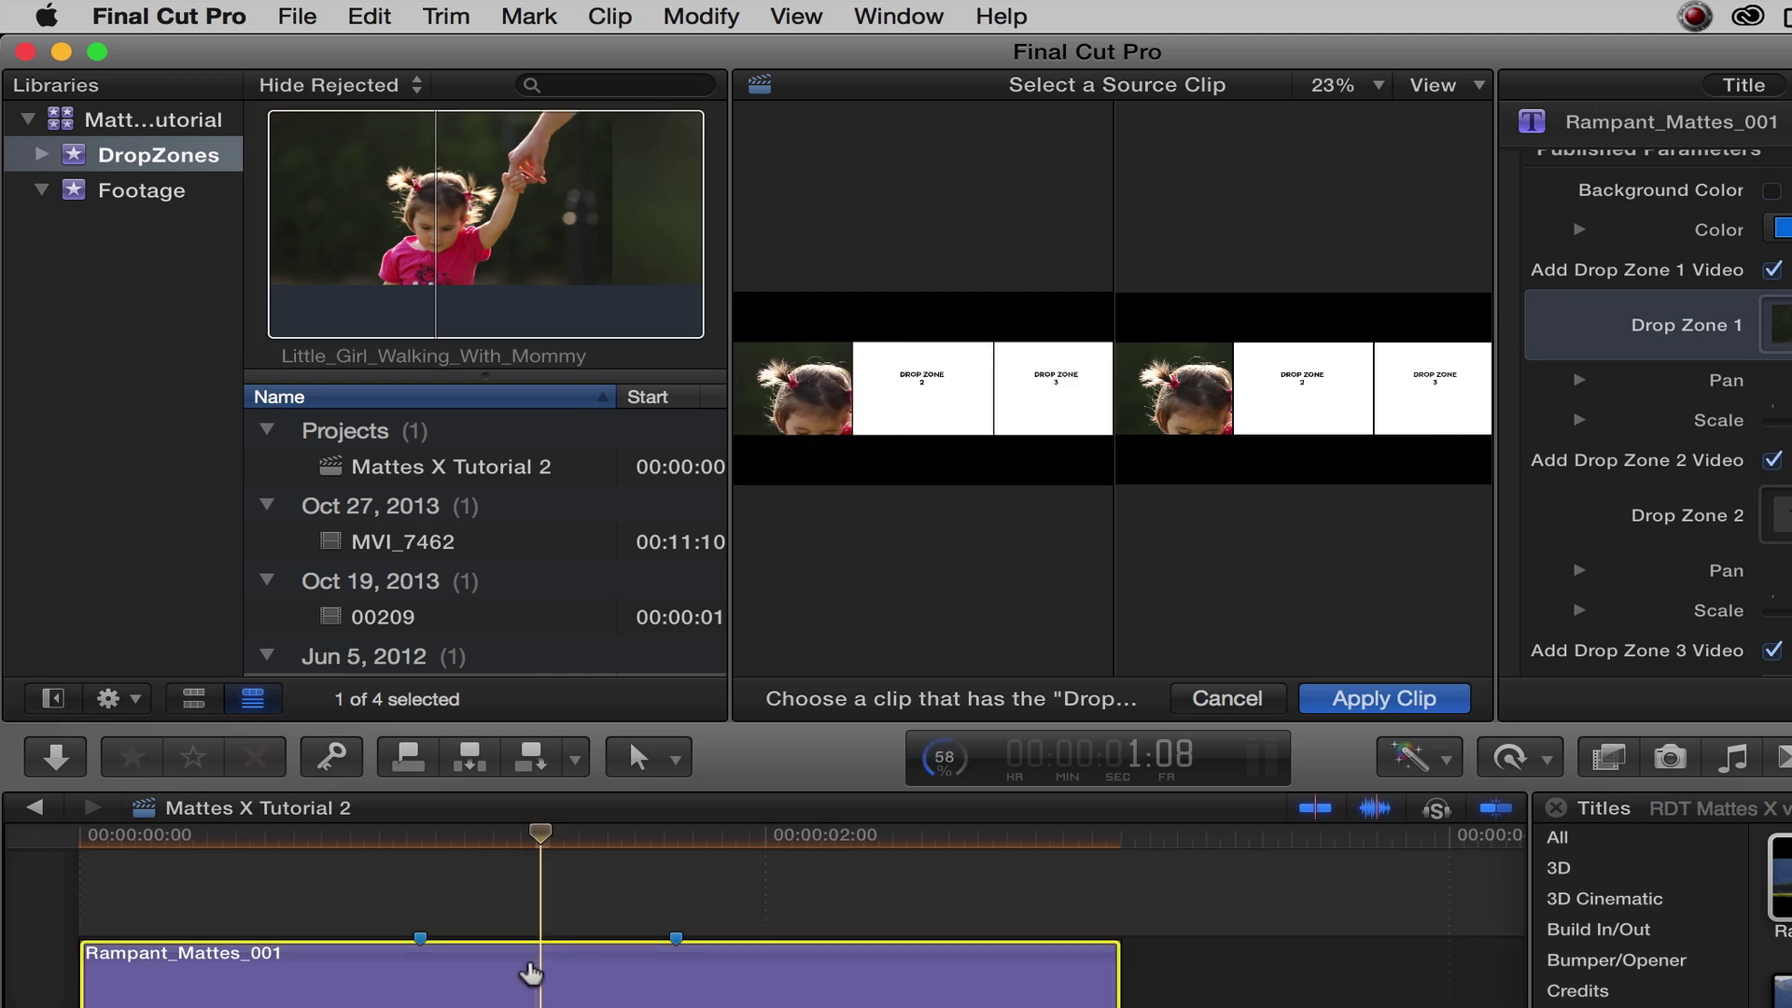
Step: Move Drop Zone 1's source frame earlier in Little_Girl_Walking_With_Mommy, to about 4:05, and check its framing in the matte
click(460, 213)
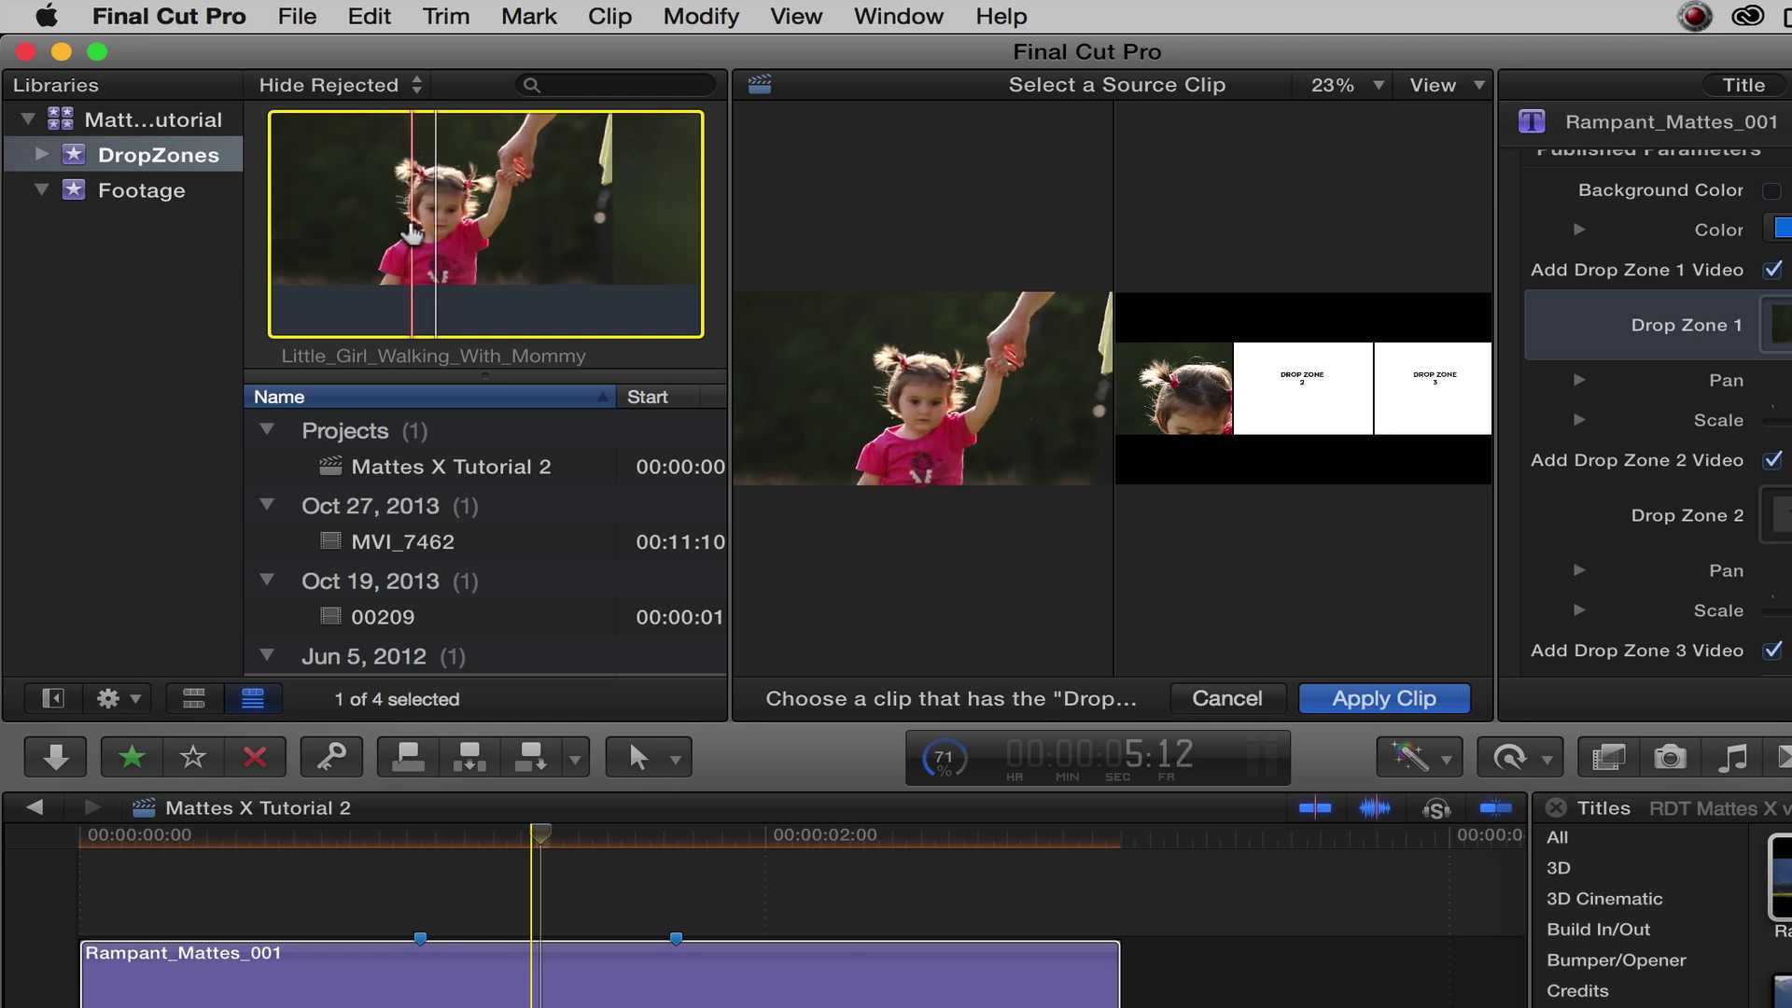
click(364, 236)
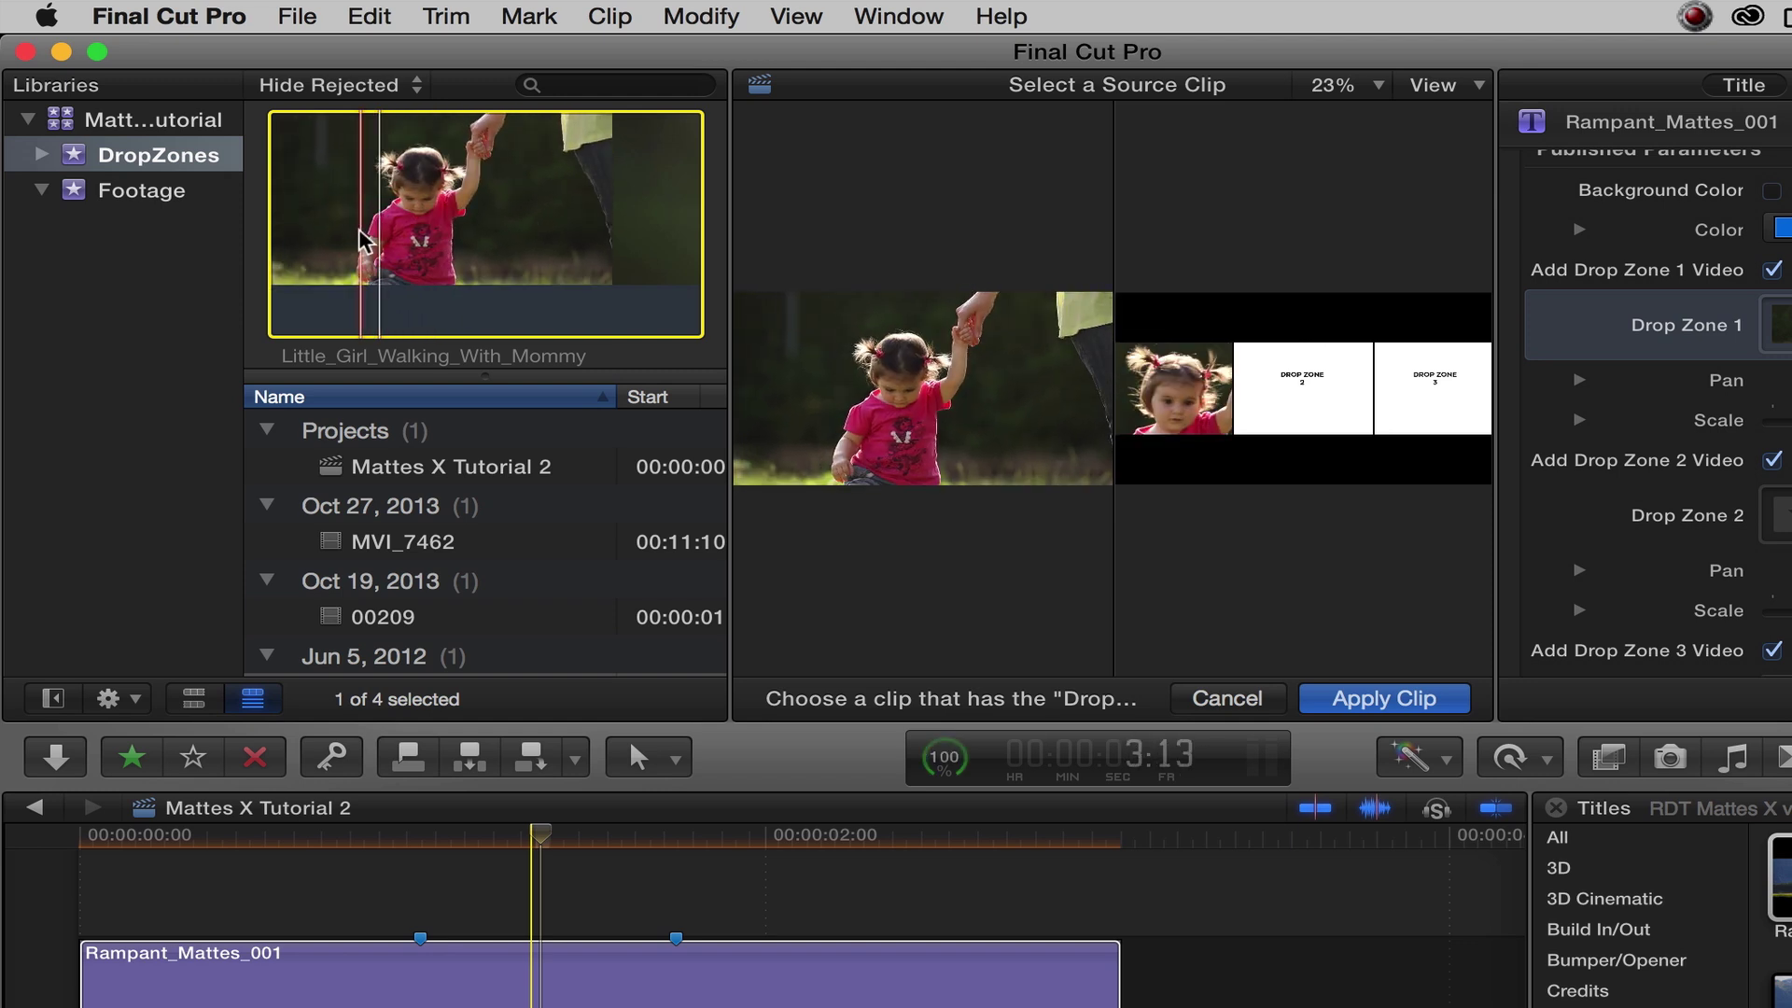
click(379, 236)
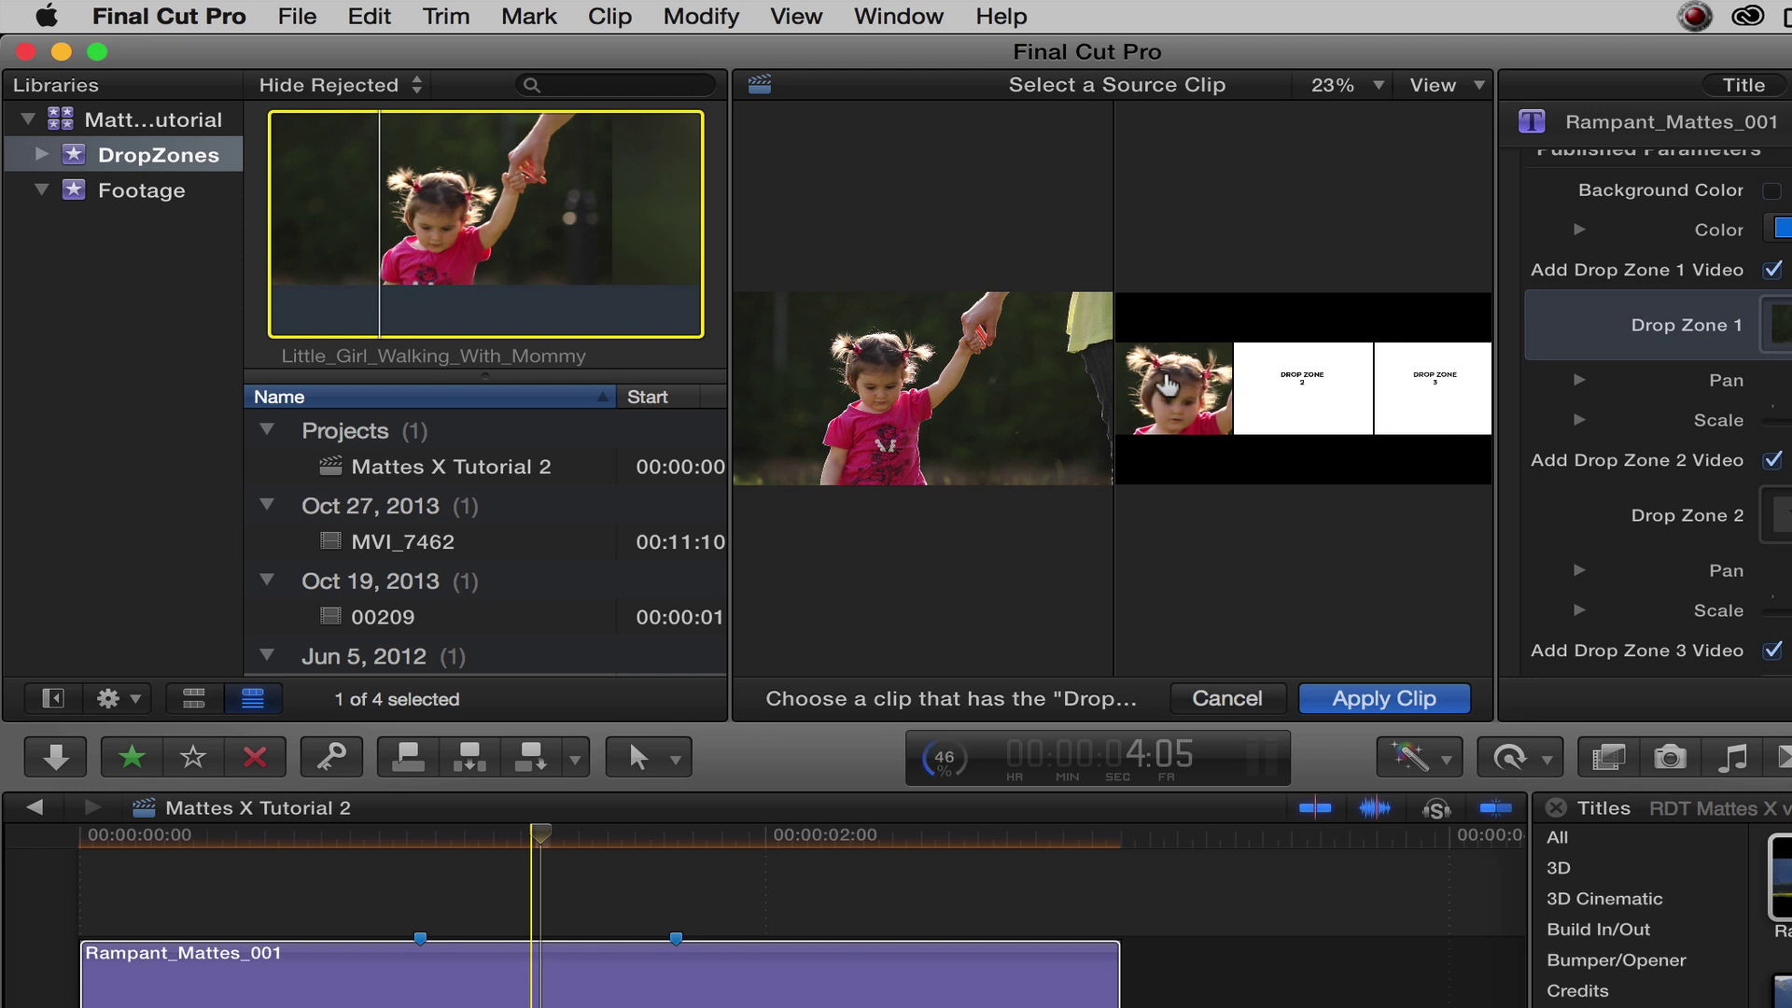
click(542, 919)
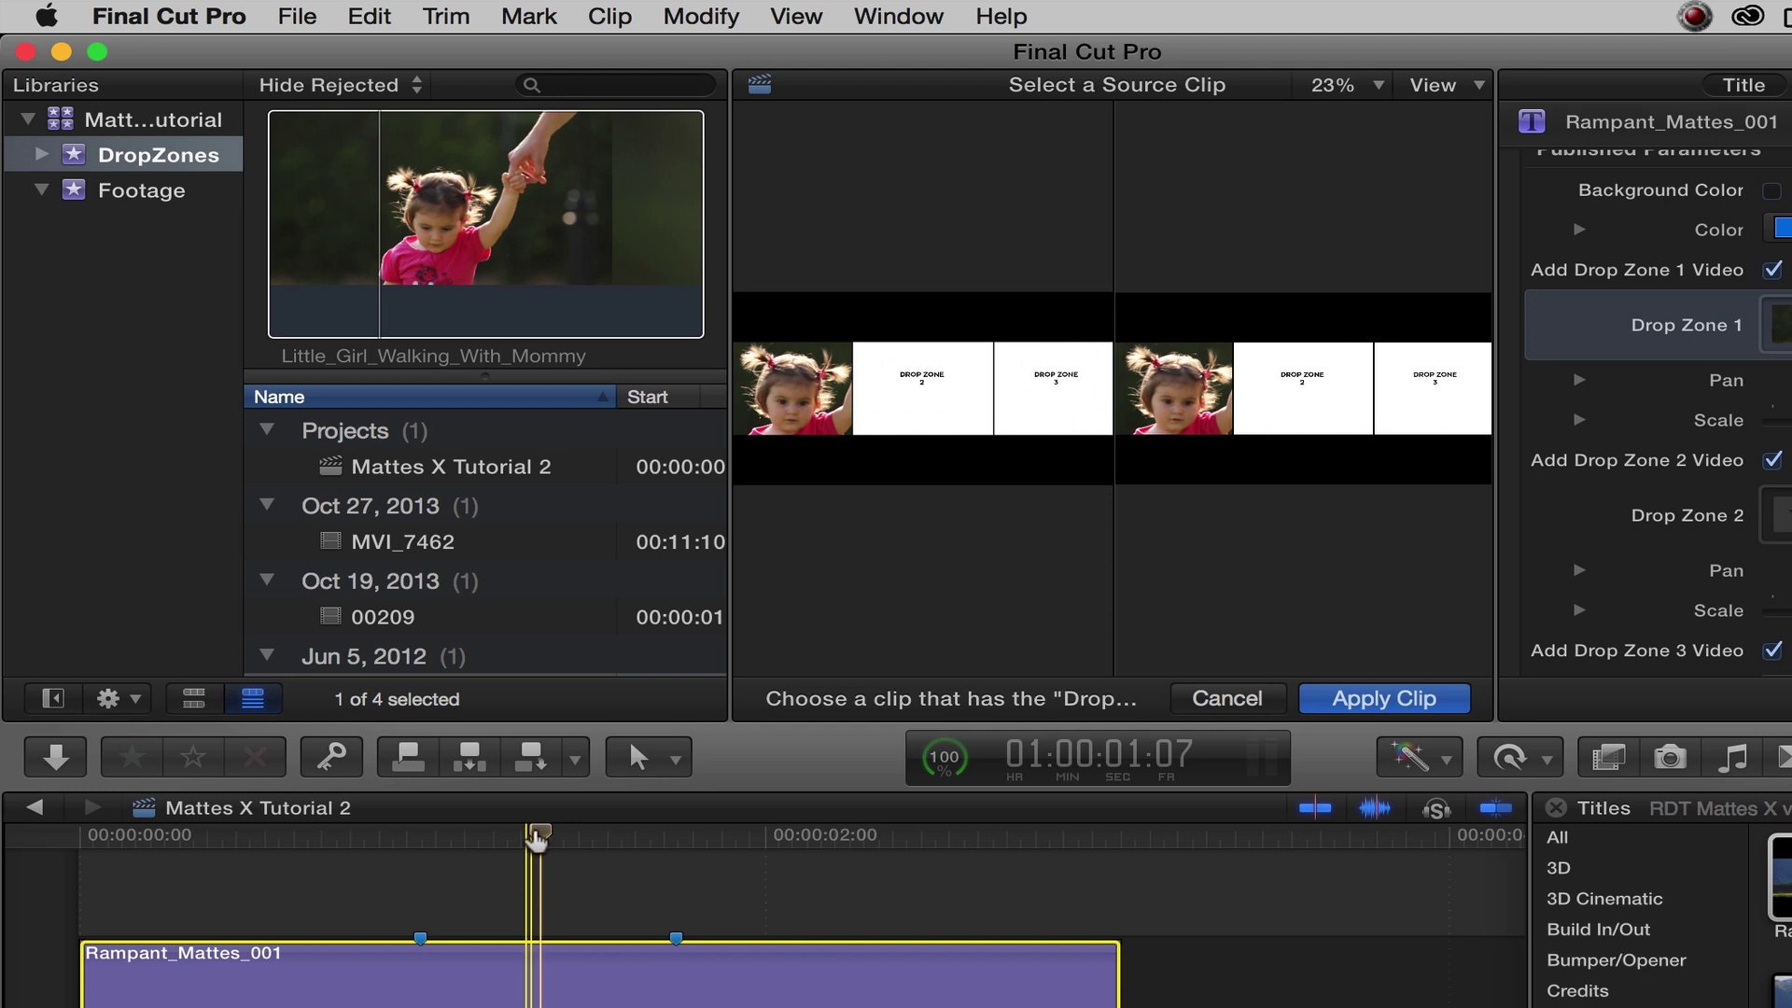
click(411, 254)
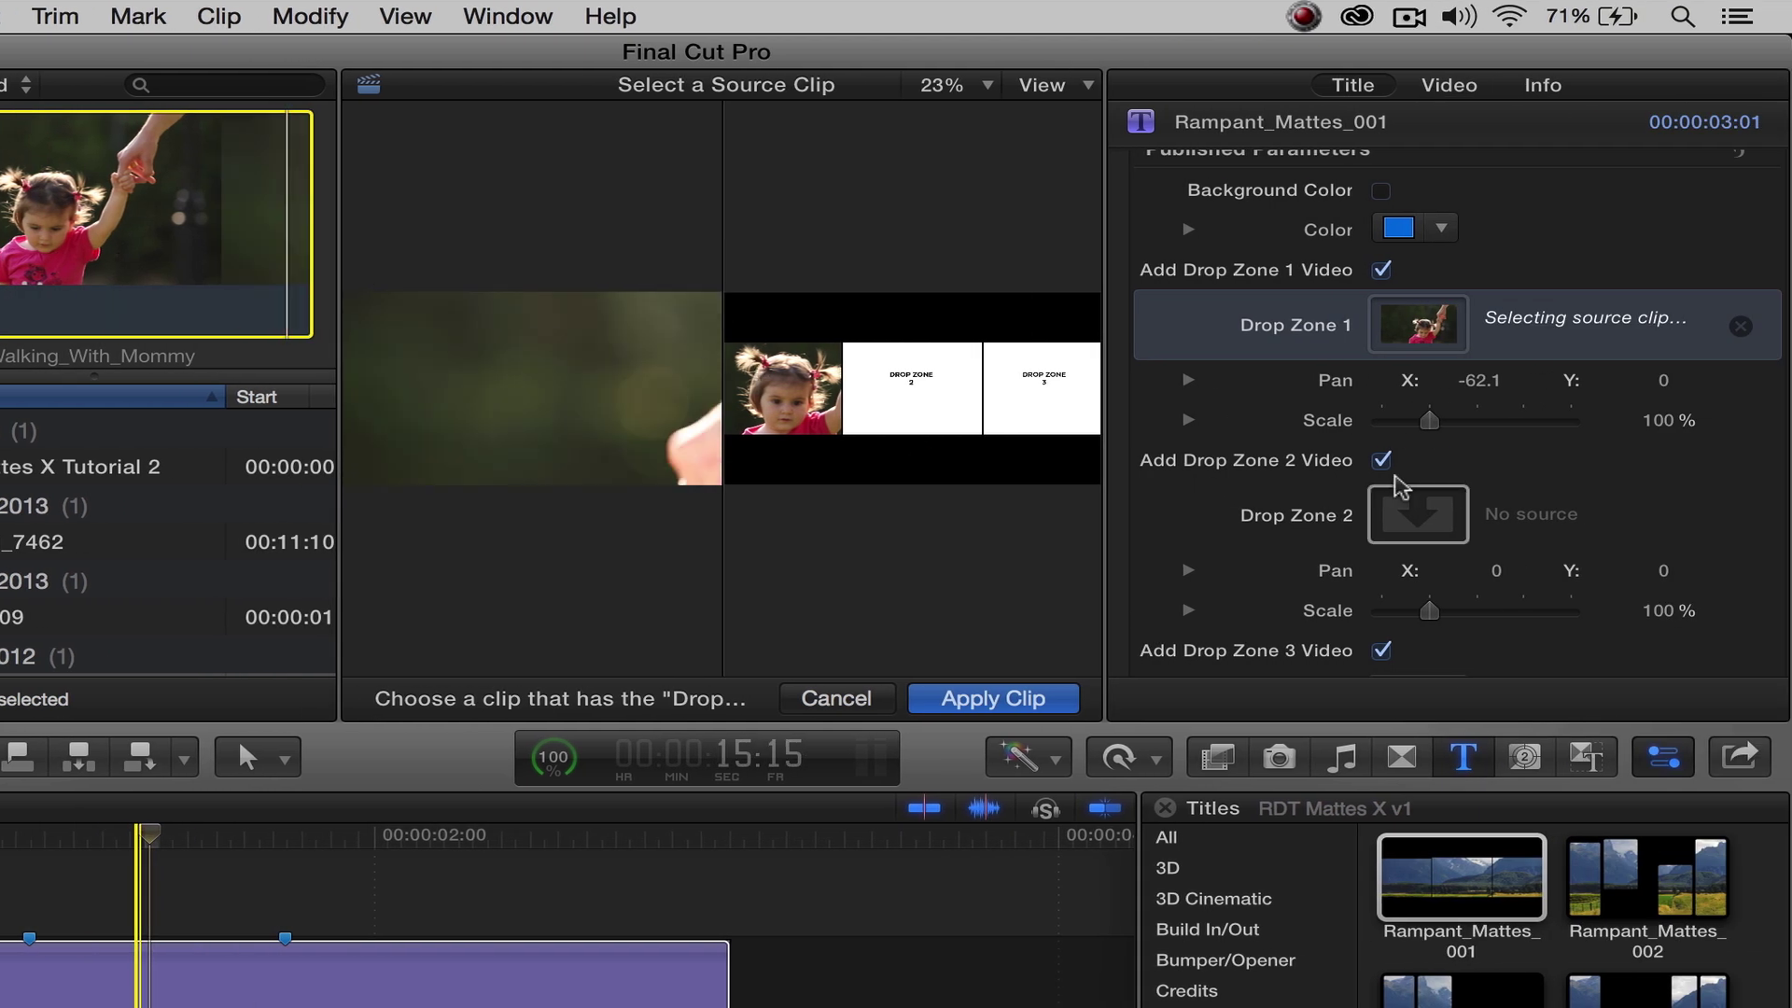
Step: Fill Drop Zone 2 with clip 00209, using 1:06 as its source frame
click(1425, 514)
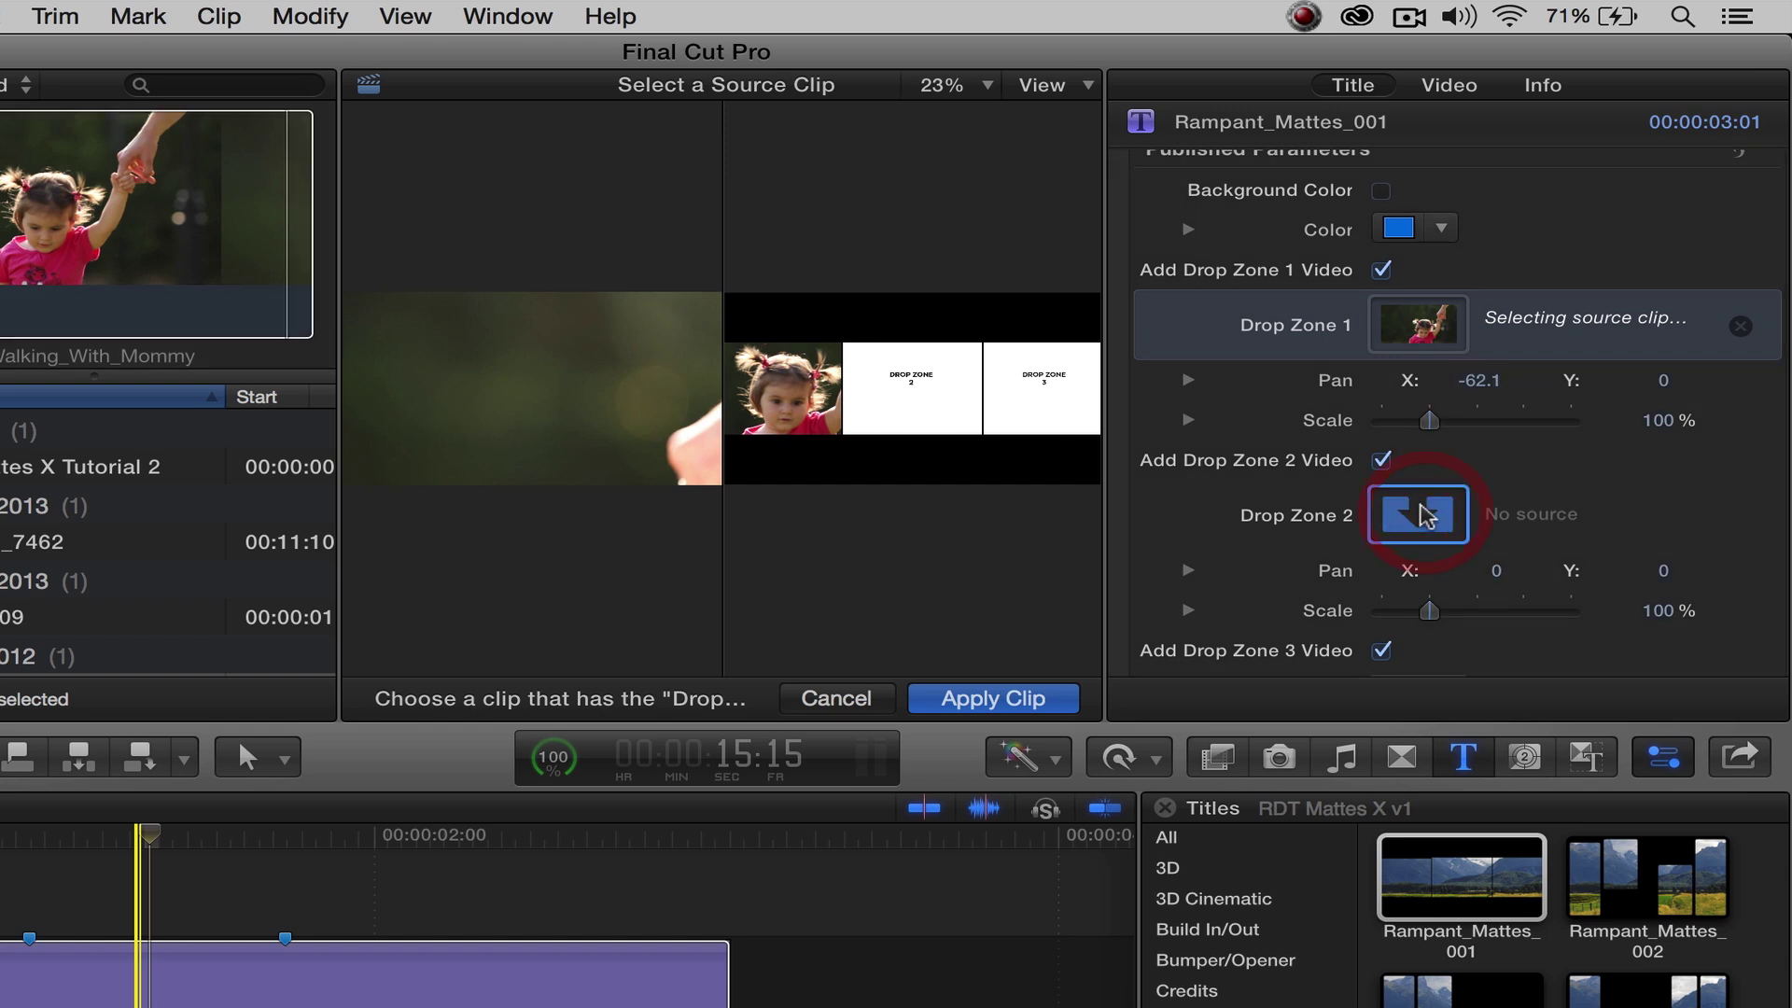
scroll(0, 590, down, 1)
click(373, 588)
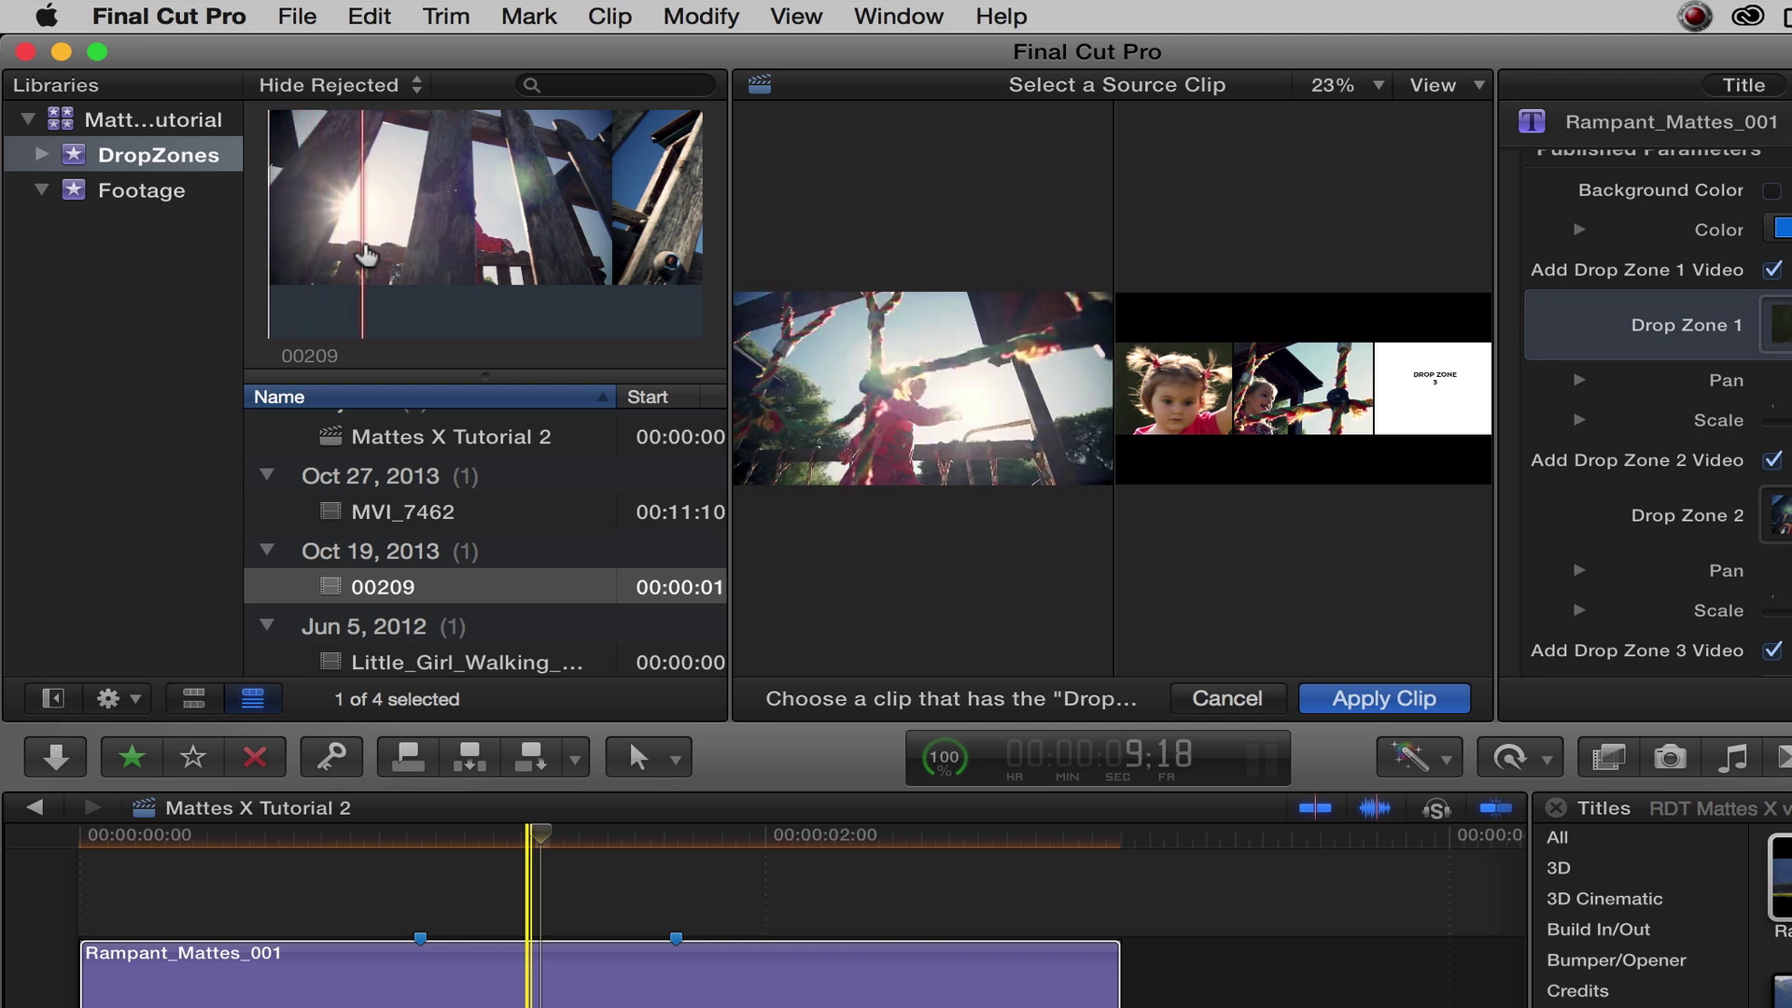
click(273, 262)
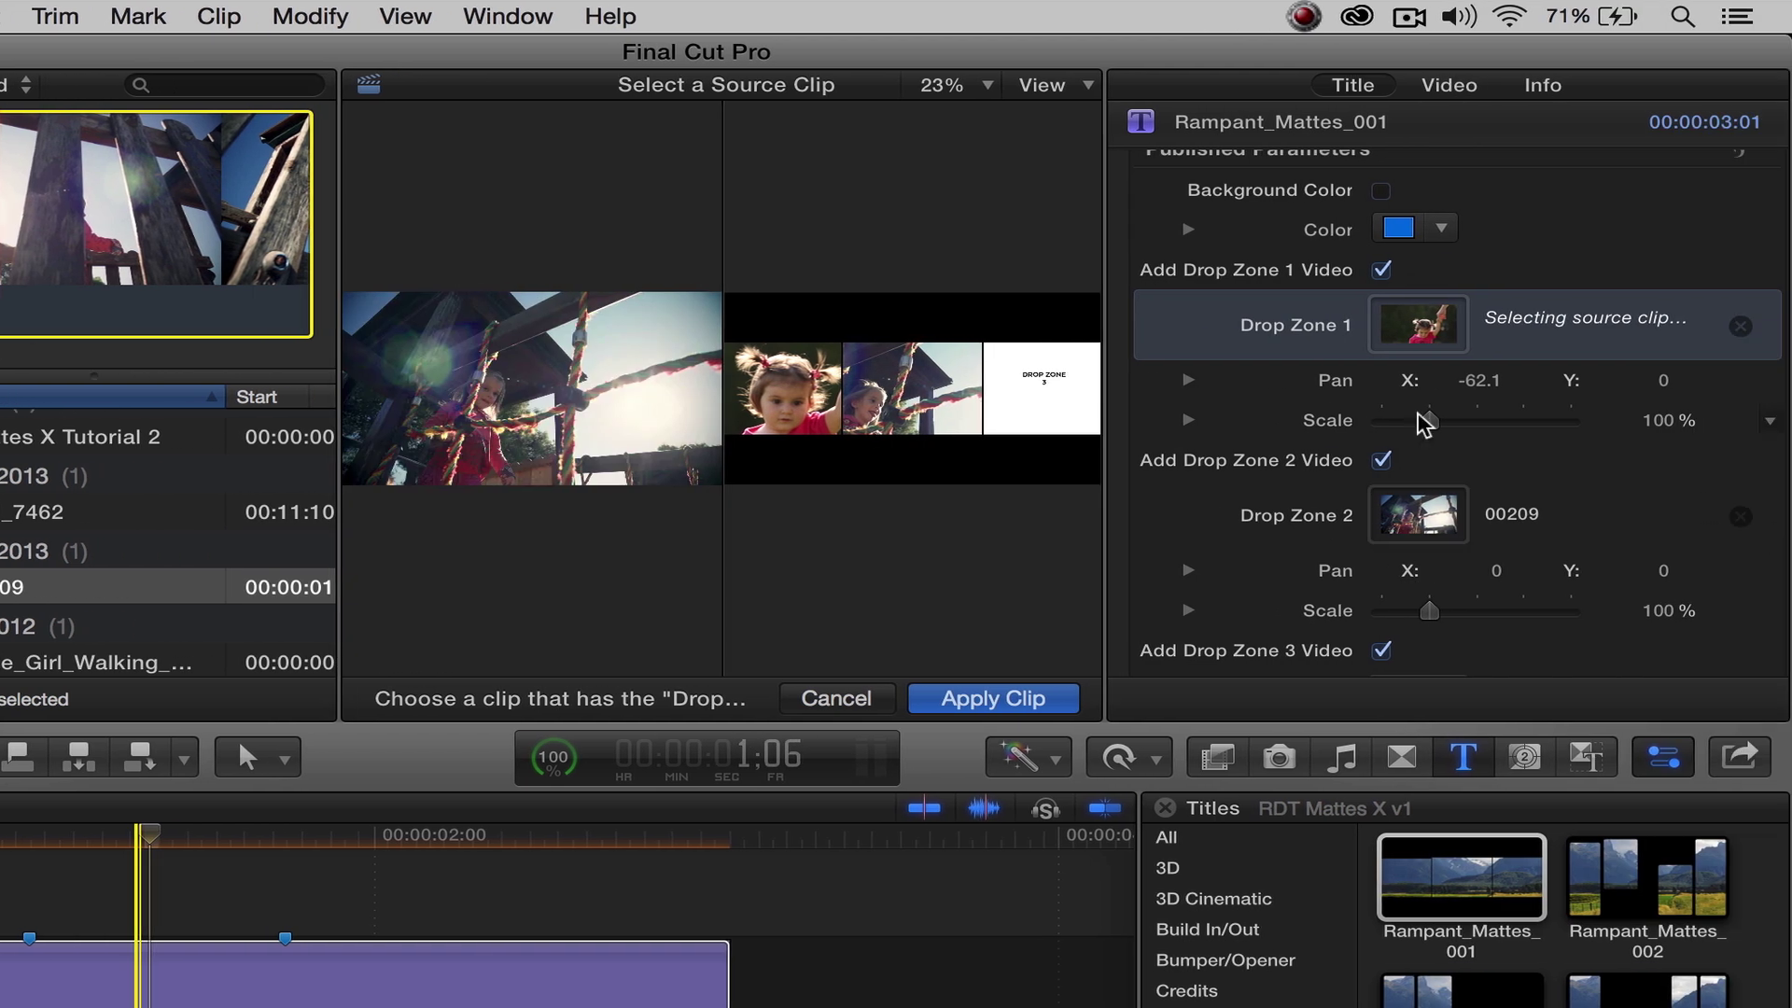
Step: Fill Drop Zone 3 with clip MVI_7462, using 11:15:21 as its source frame, and apply the chosen clip
scroll(1419, 420, down, 2)
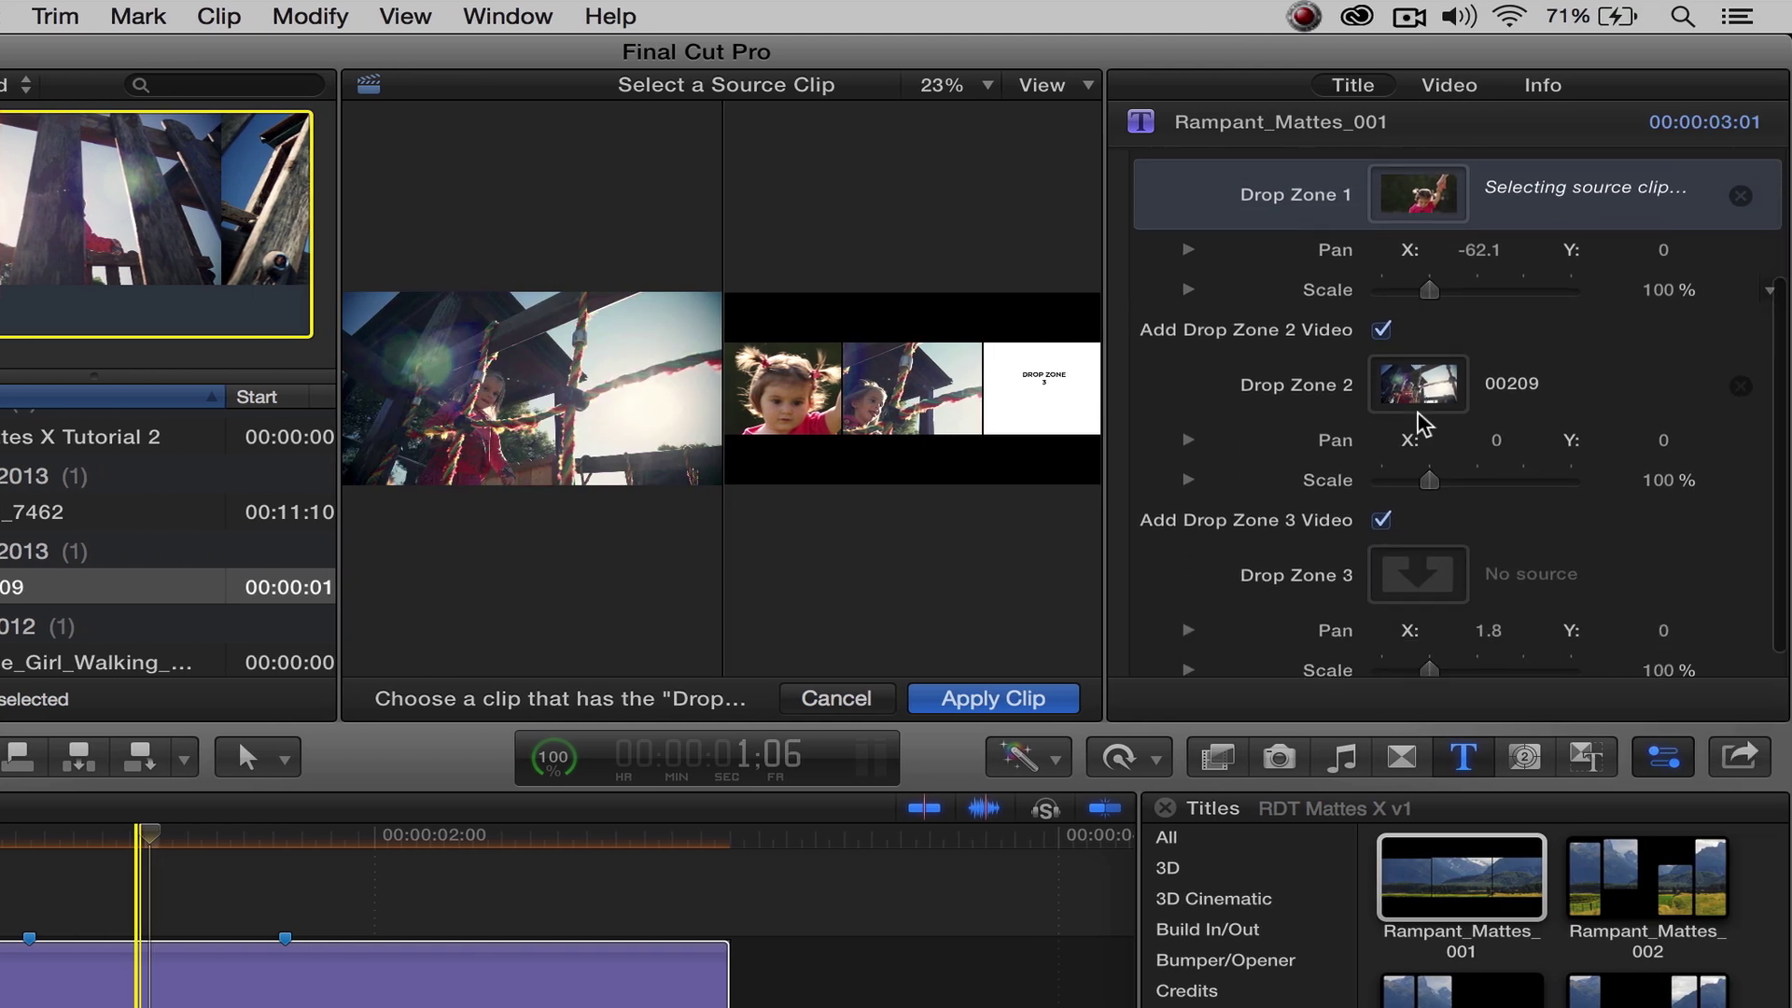
click(1411, 546)
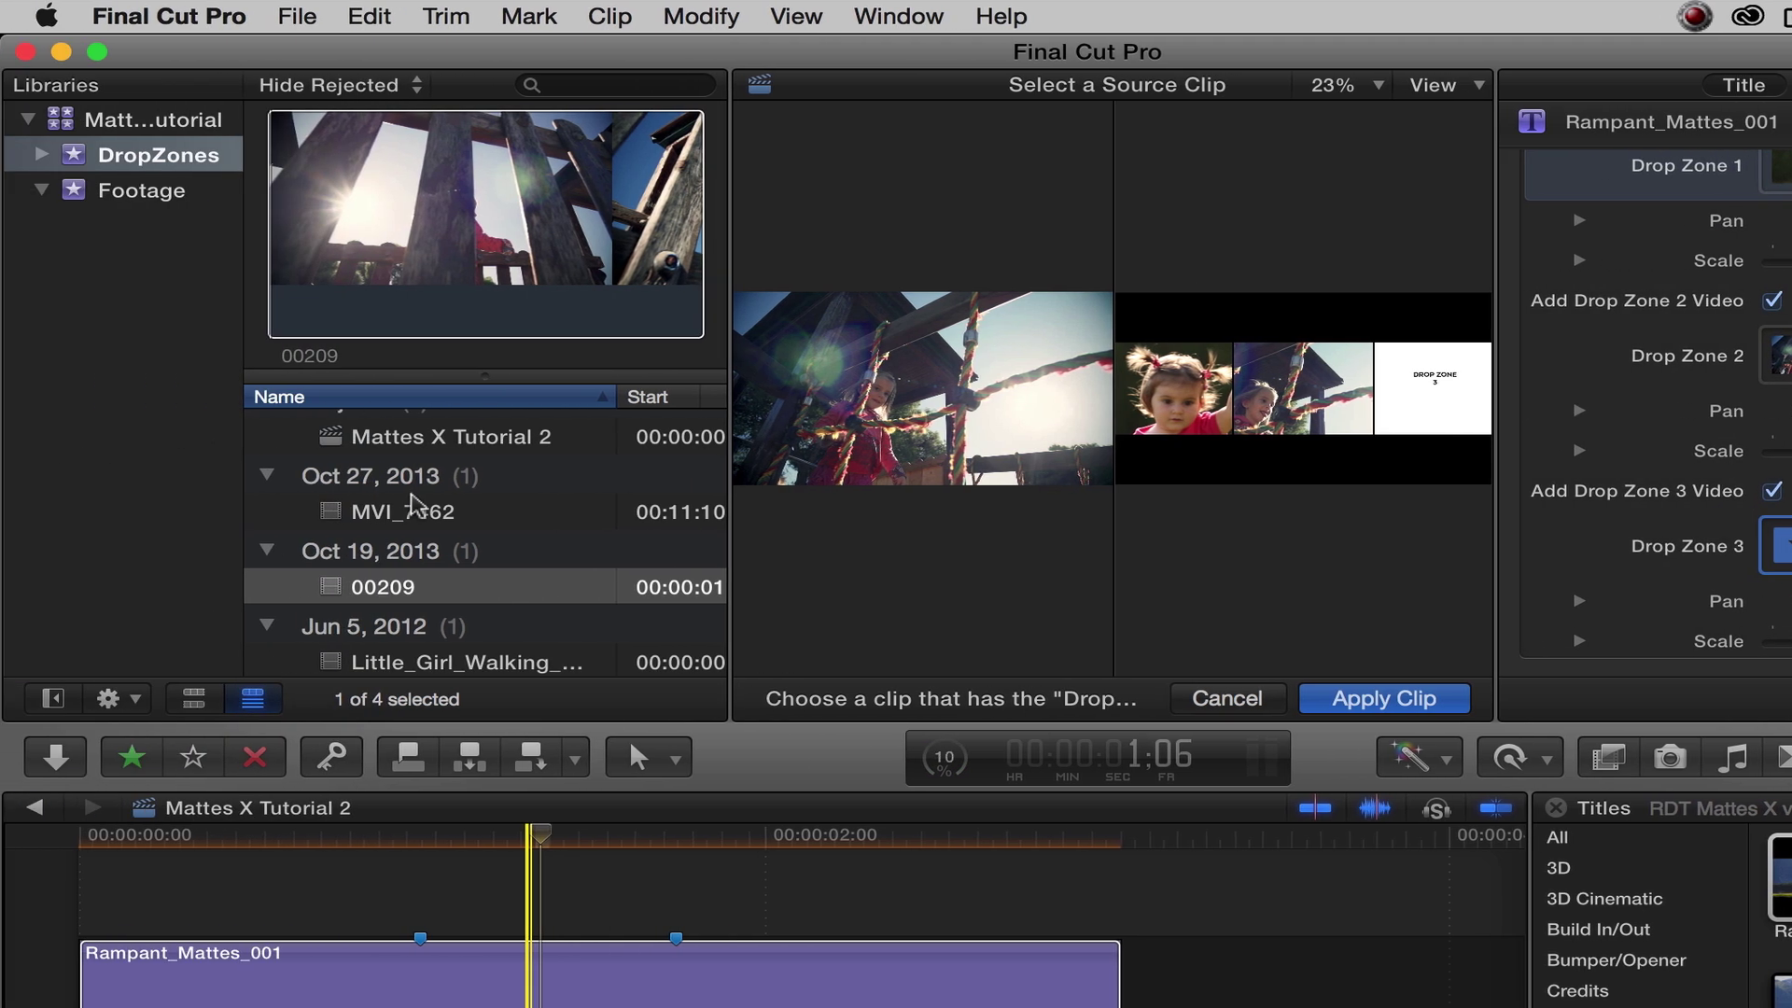
click(409, 511)
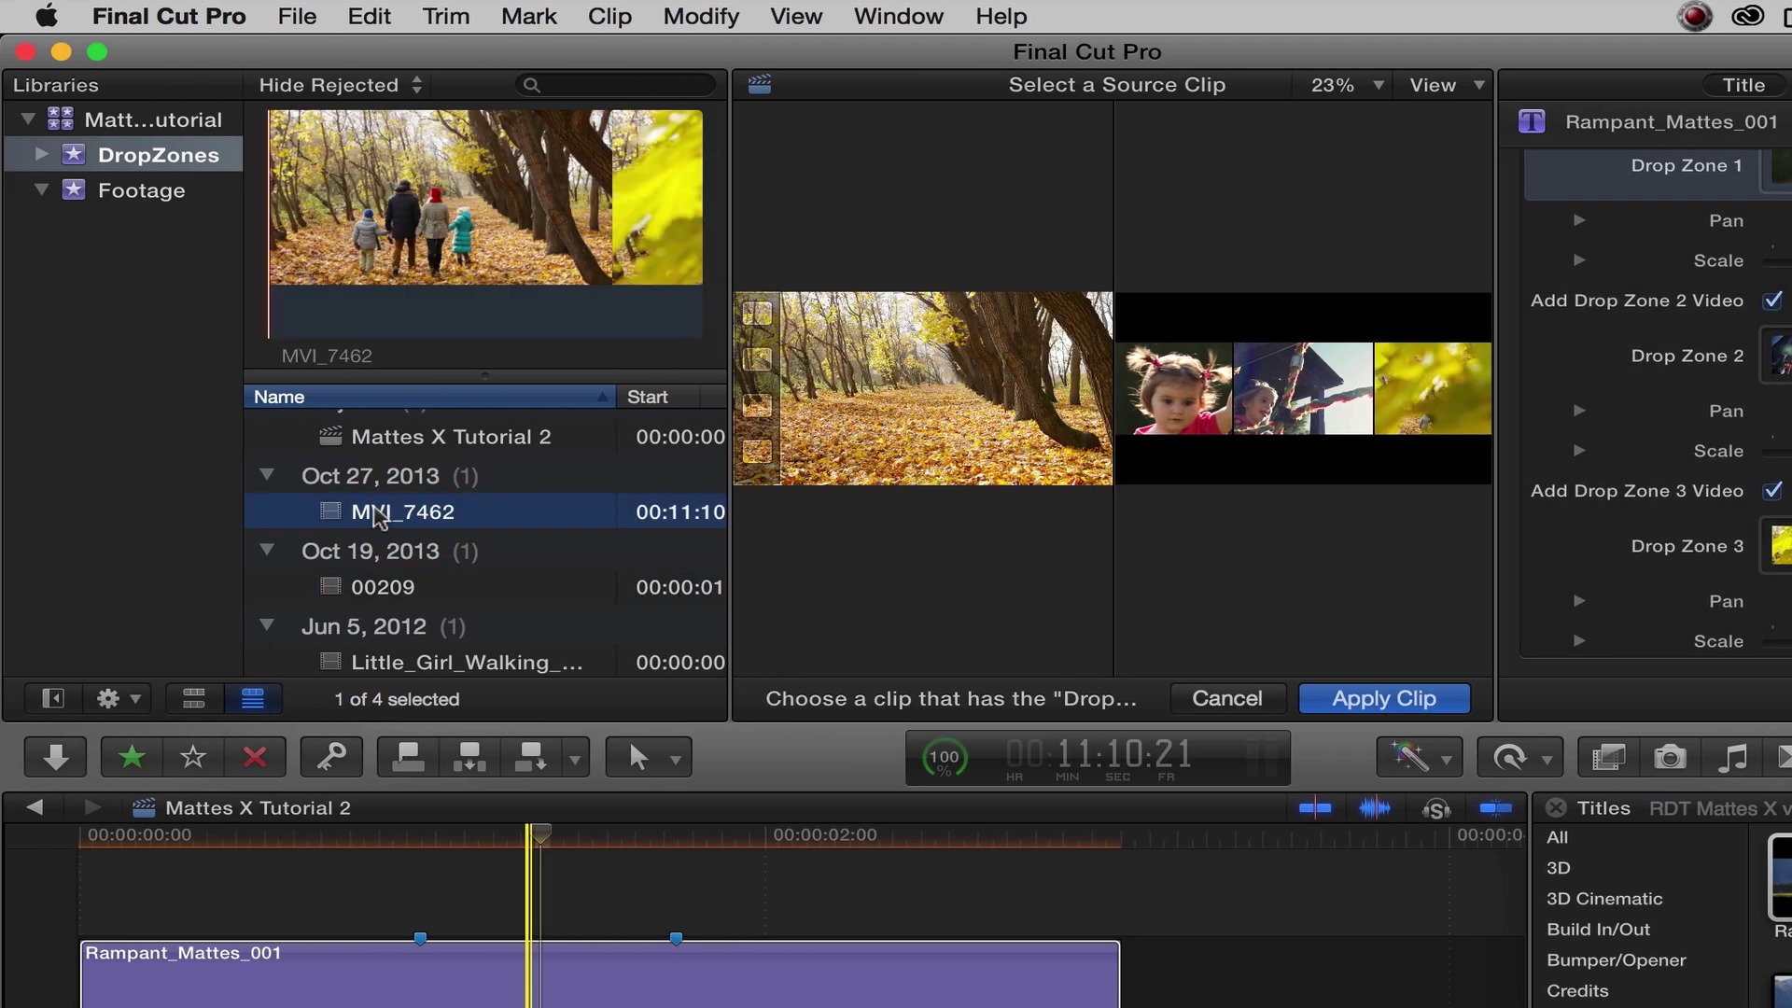
click(326, 248)
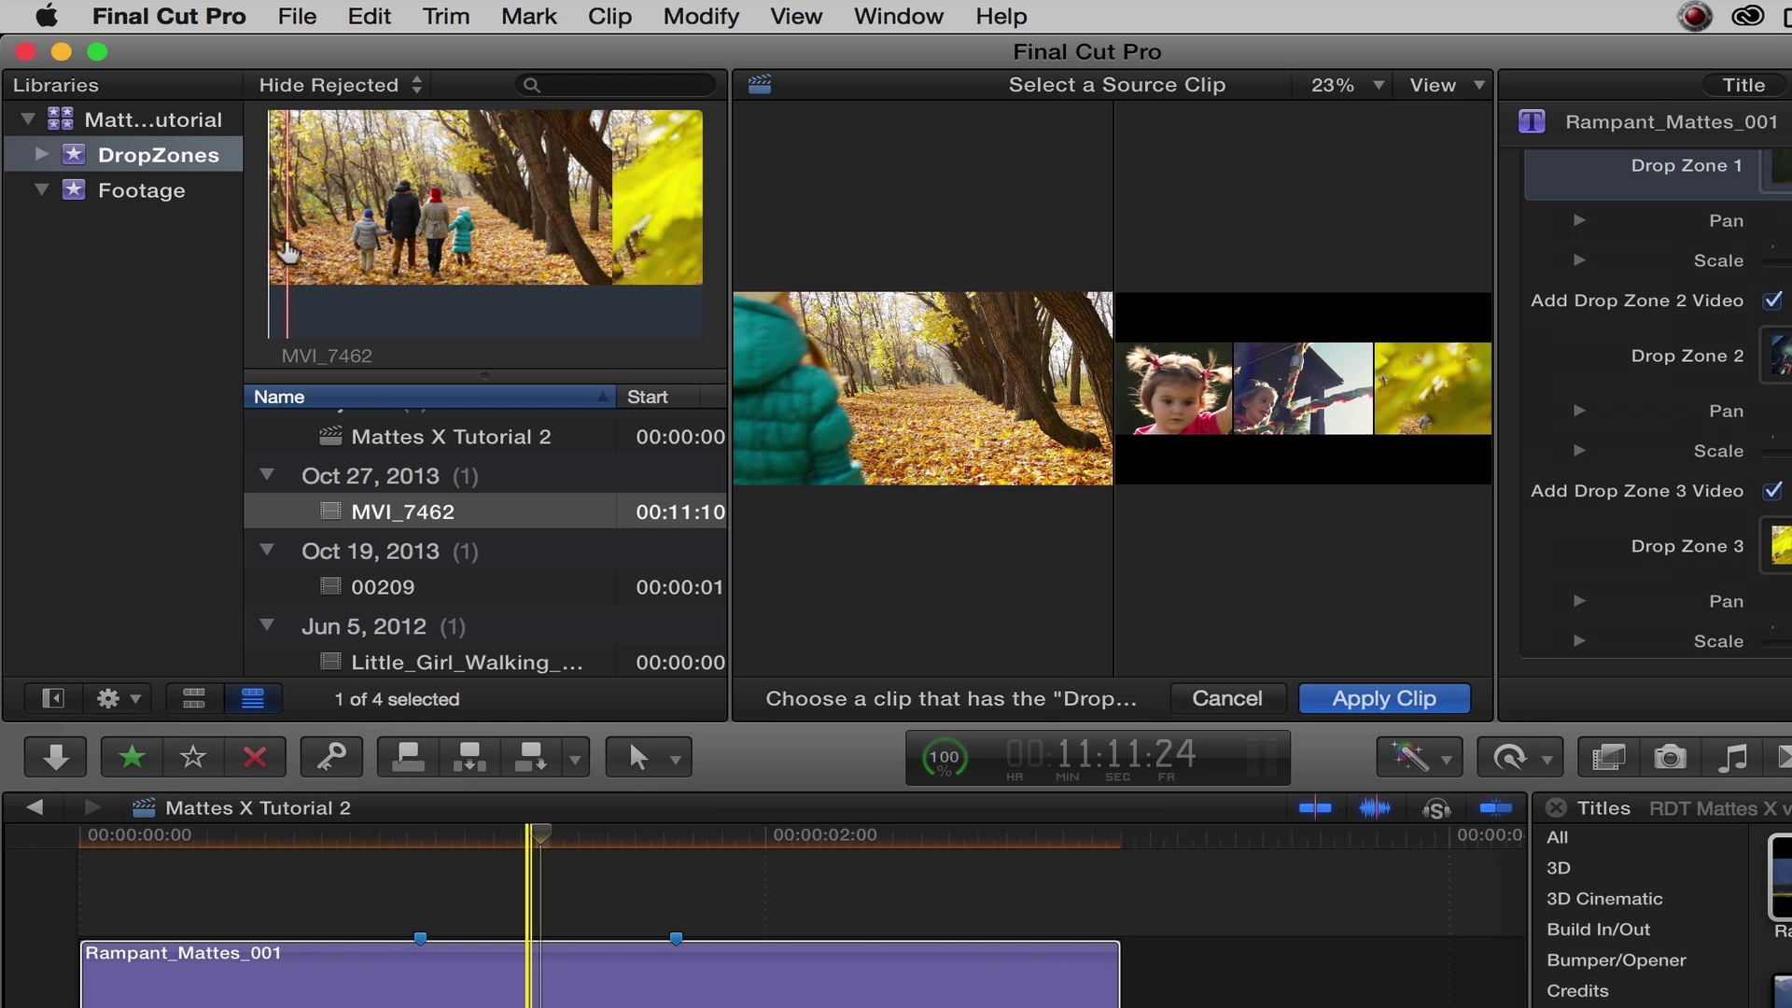
click(315, 258)
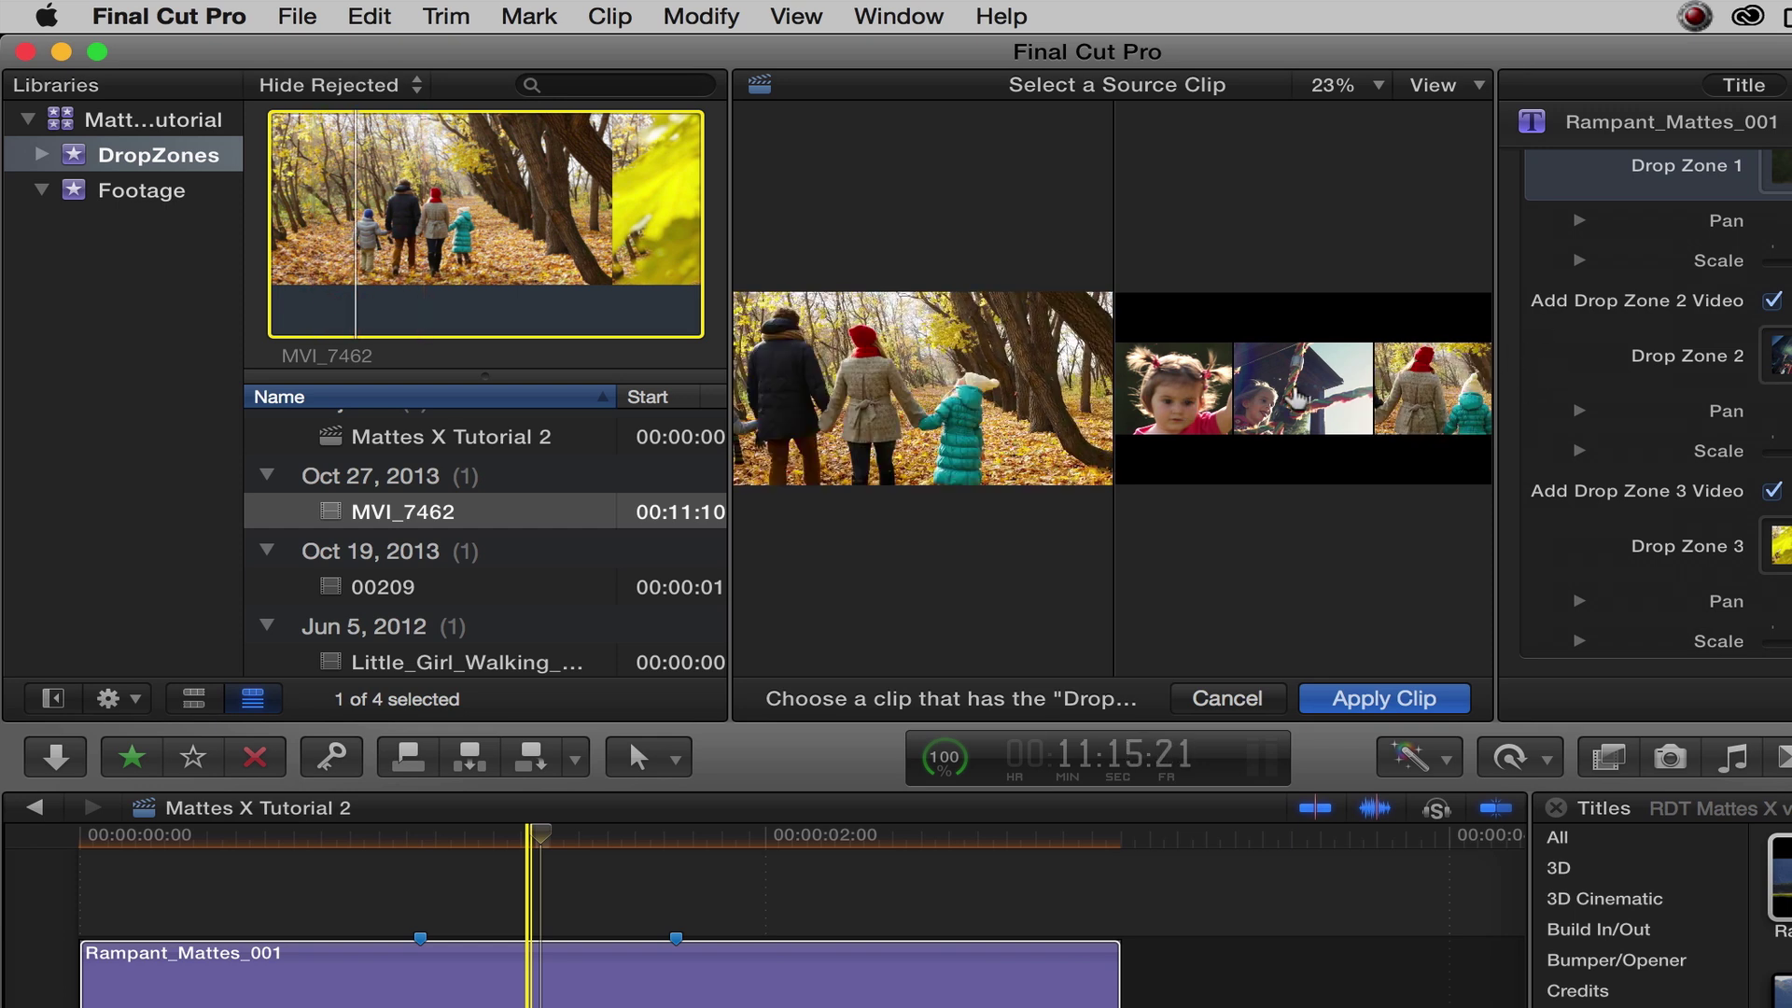
click(1380, 709)
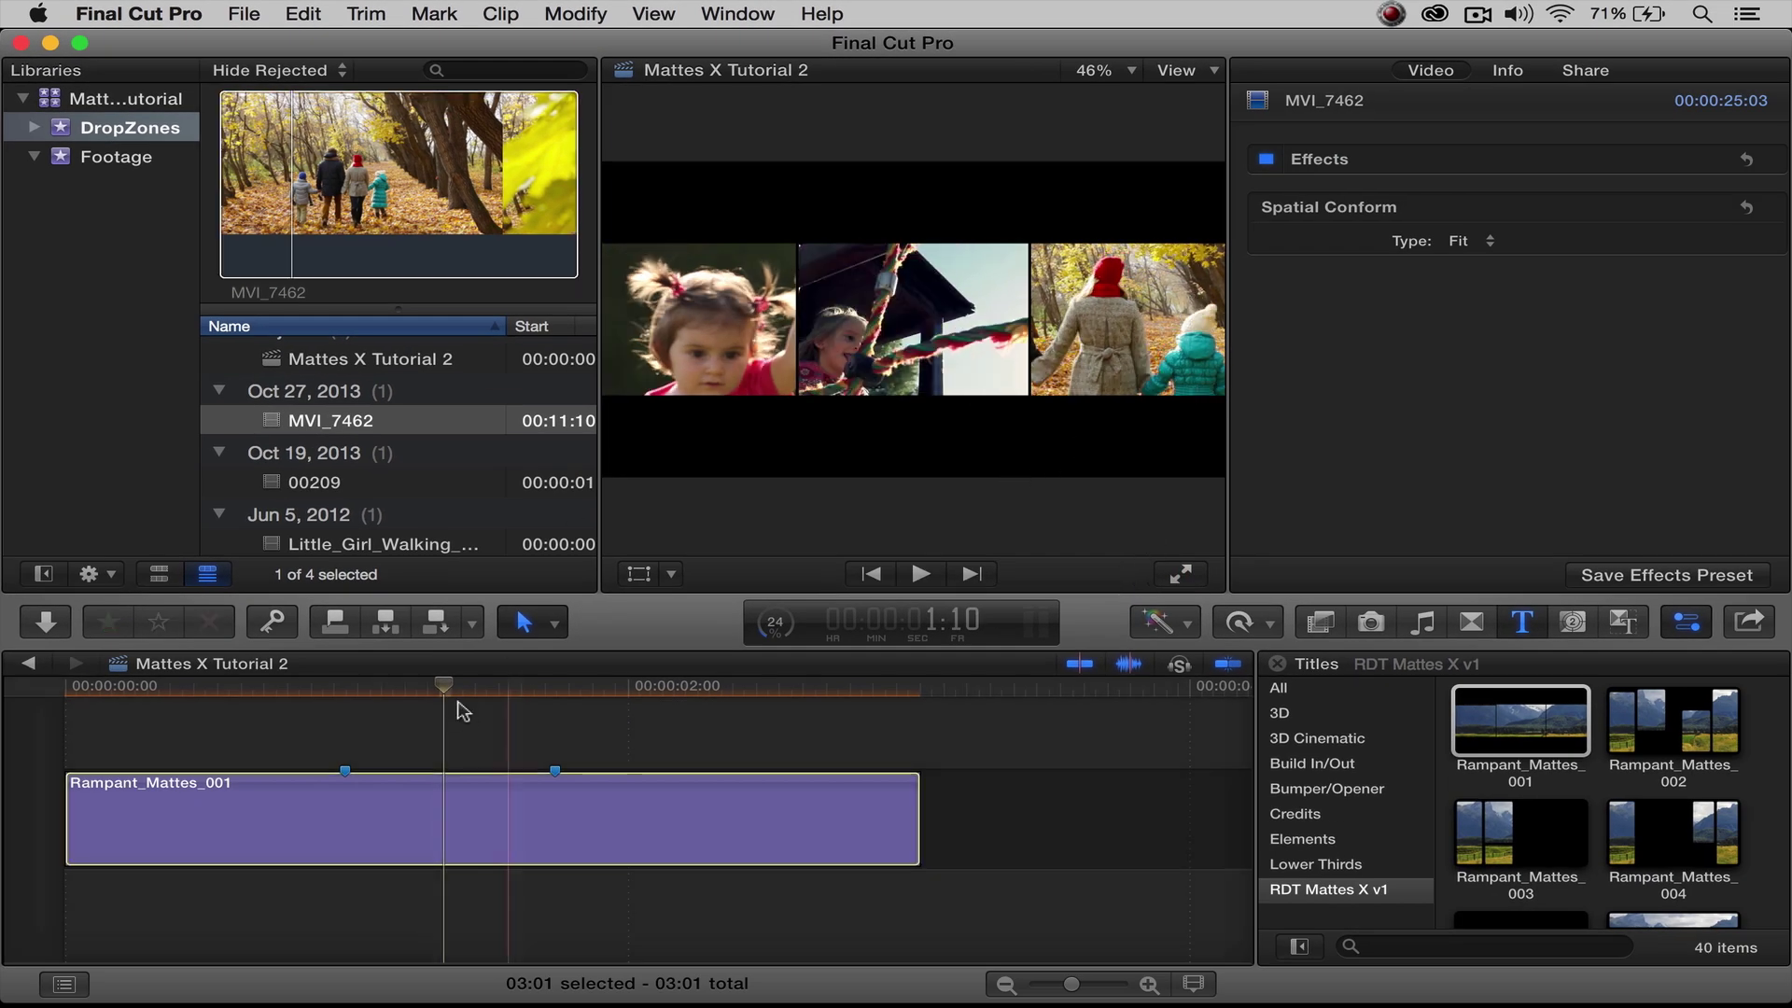
Step: Play the Rampant_Mattes_001 title full screen from the start to check all three filled drop zones
click(466, 803)
click(116, 686)
drag(116, 686, 62, 691)
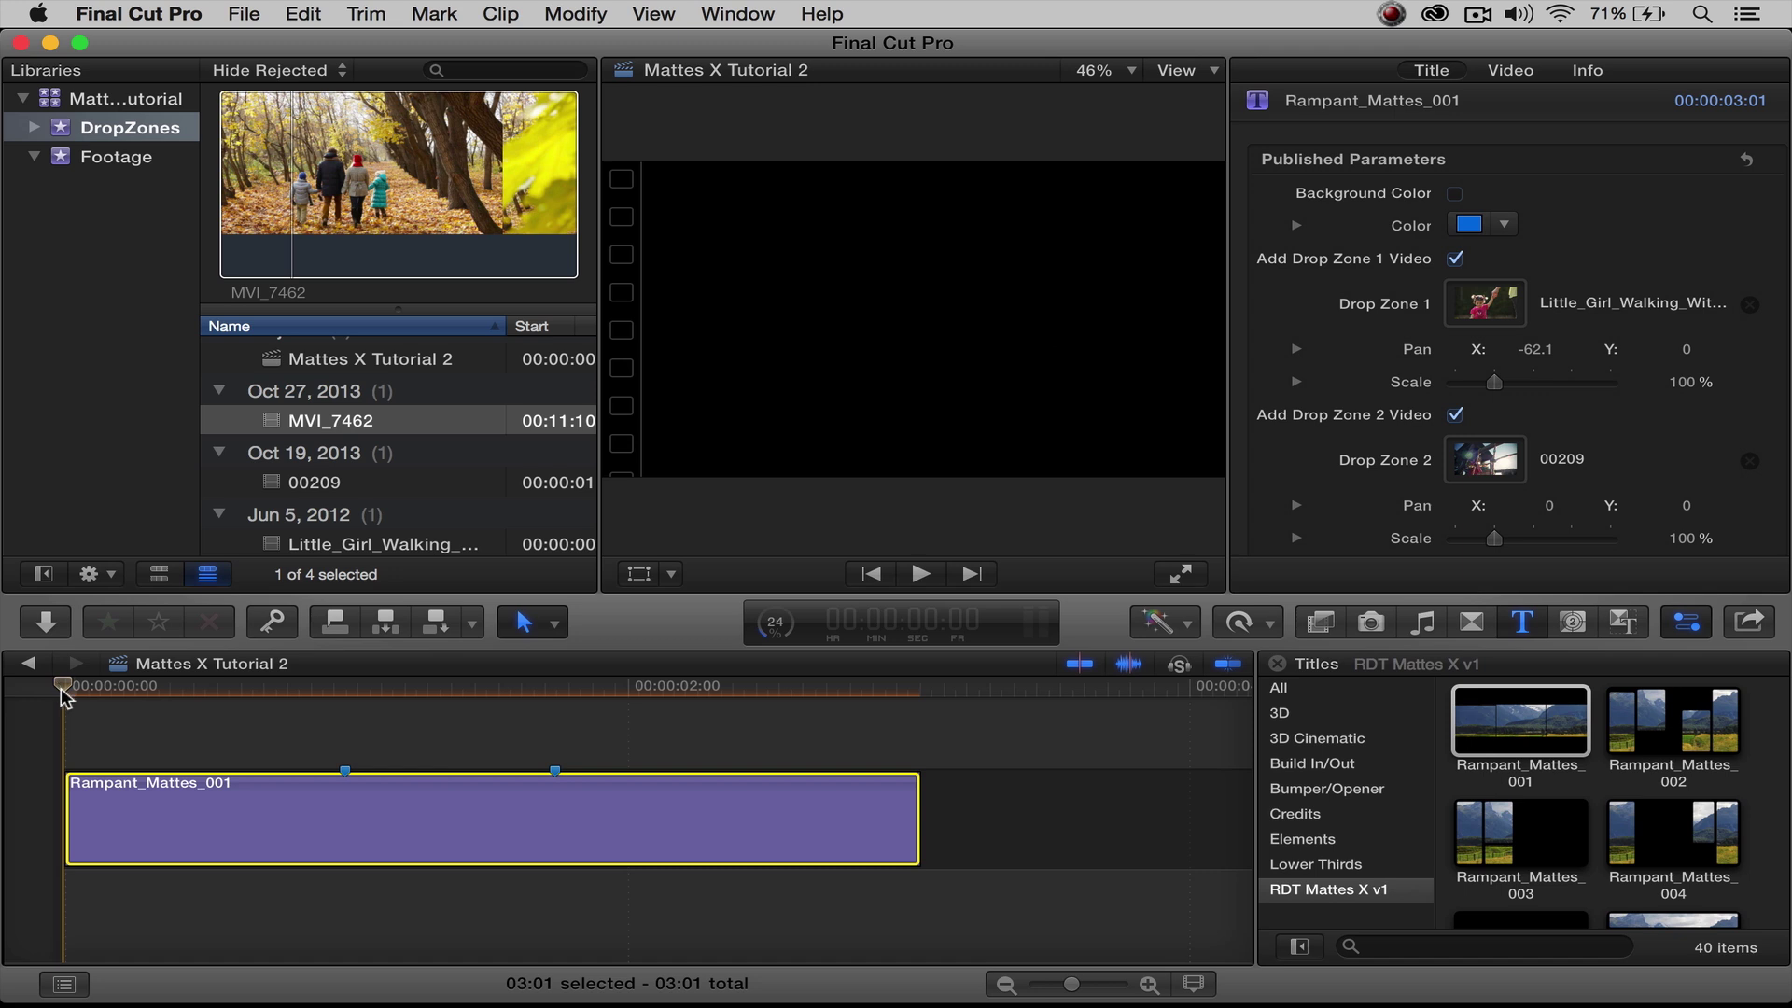
key(super+shift+f)
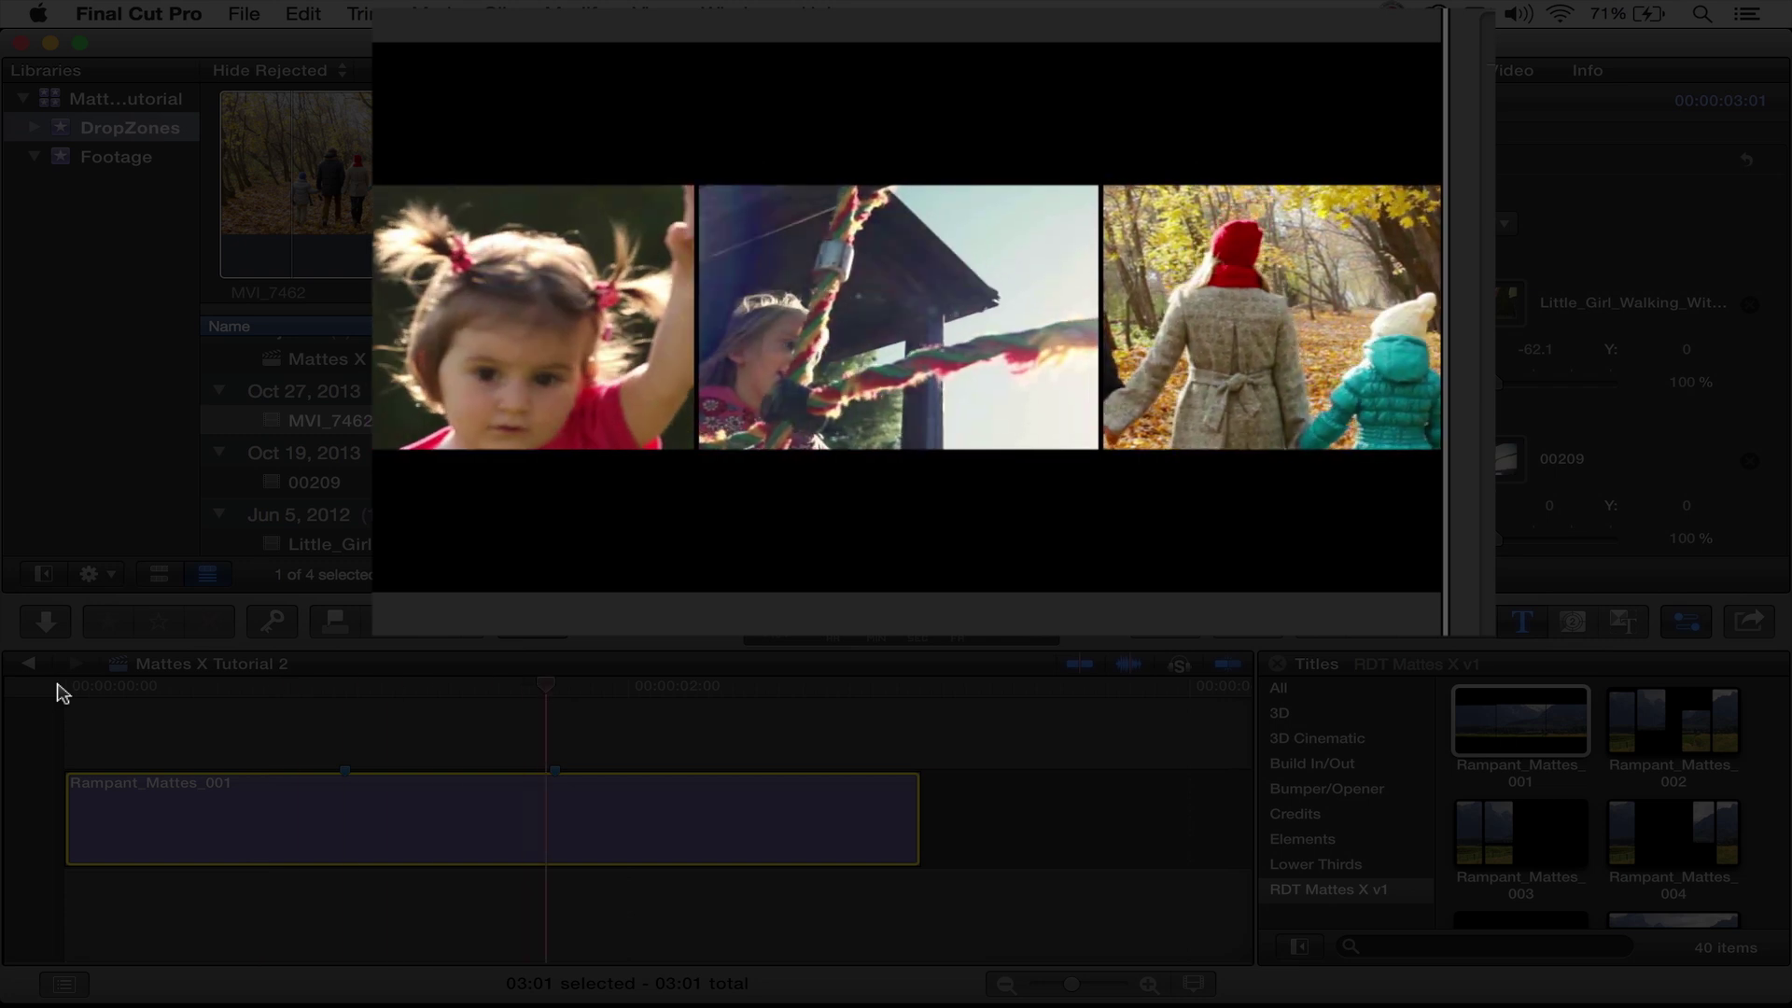
key(Escape)
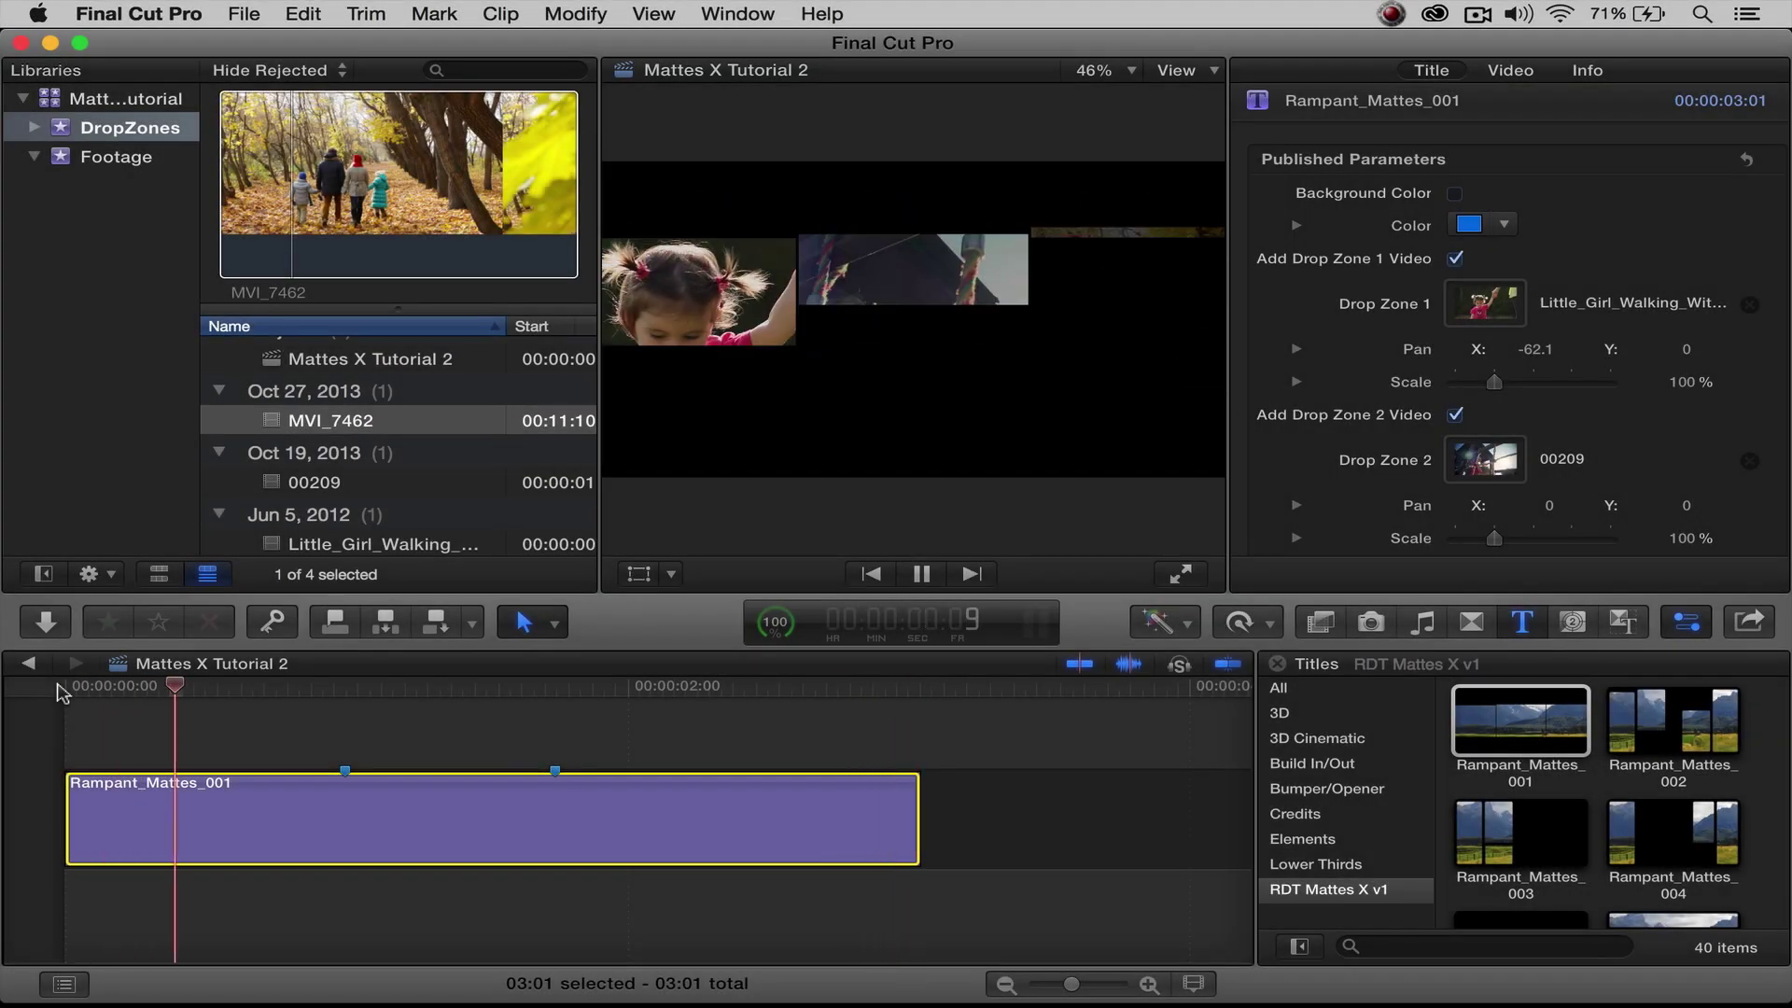
key(space)
Step: With the playhead at 1:09, scale Drop Zone 1's video to 59% and set its Pan X to -66.6
click(447, 691)
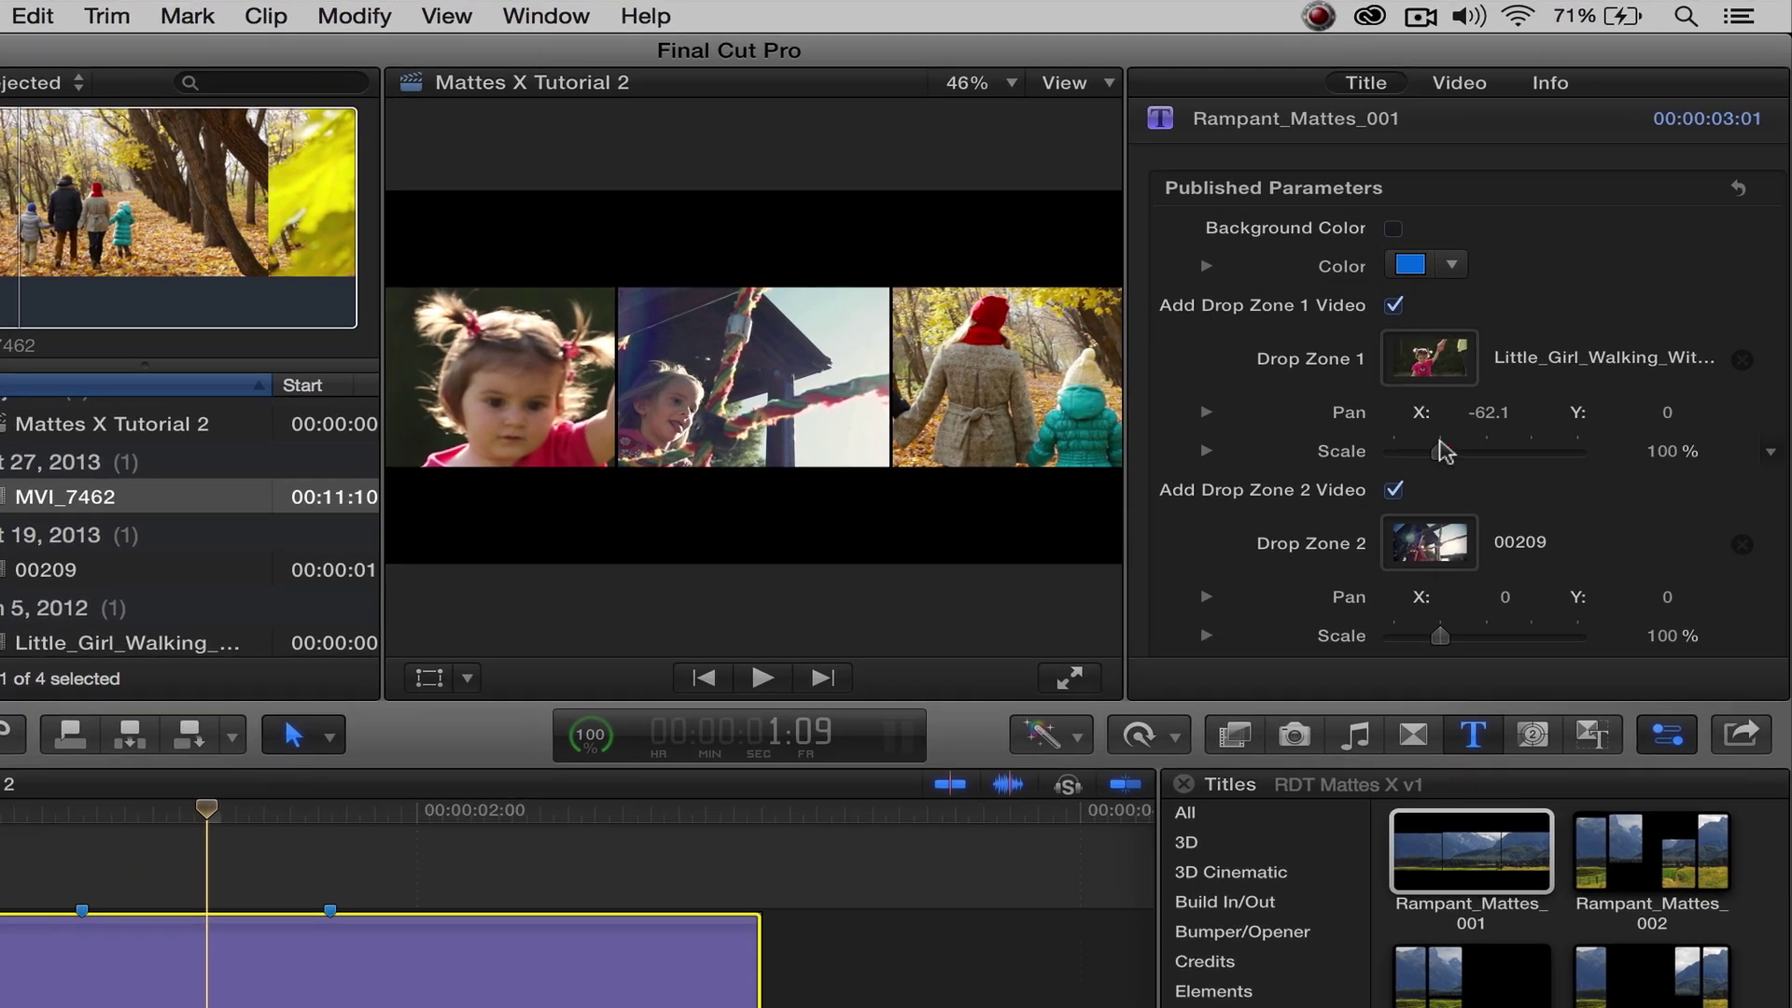
drag(1442, 448, 1416, 451)
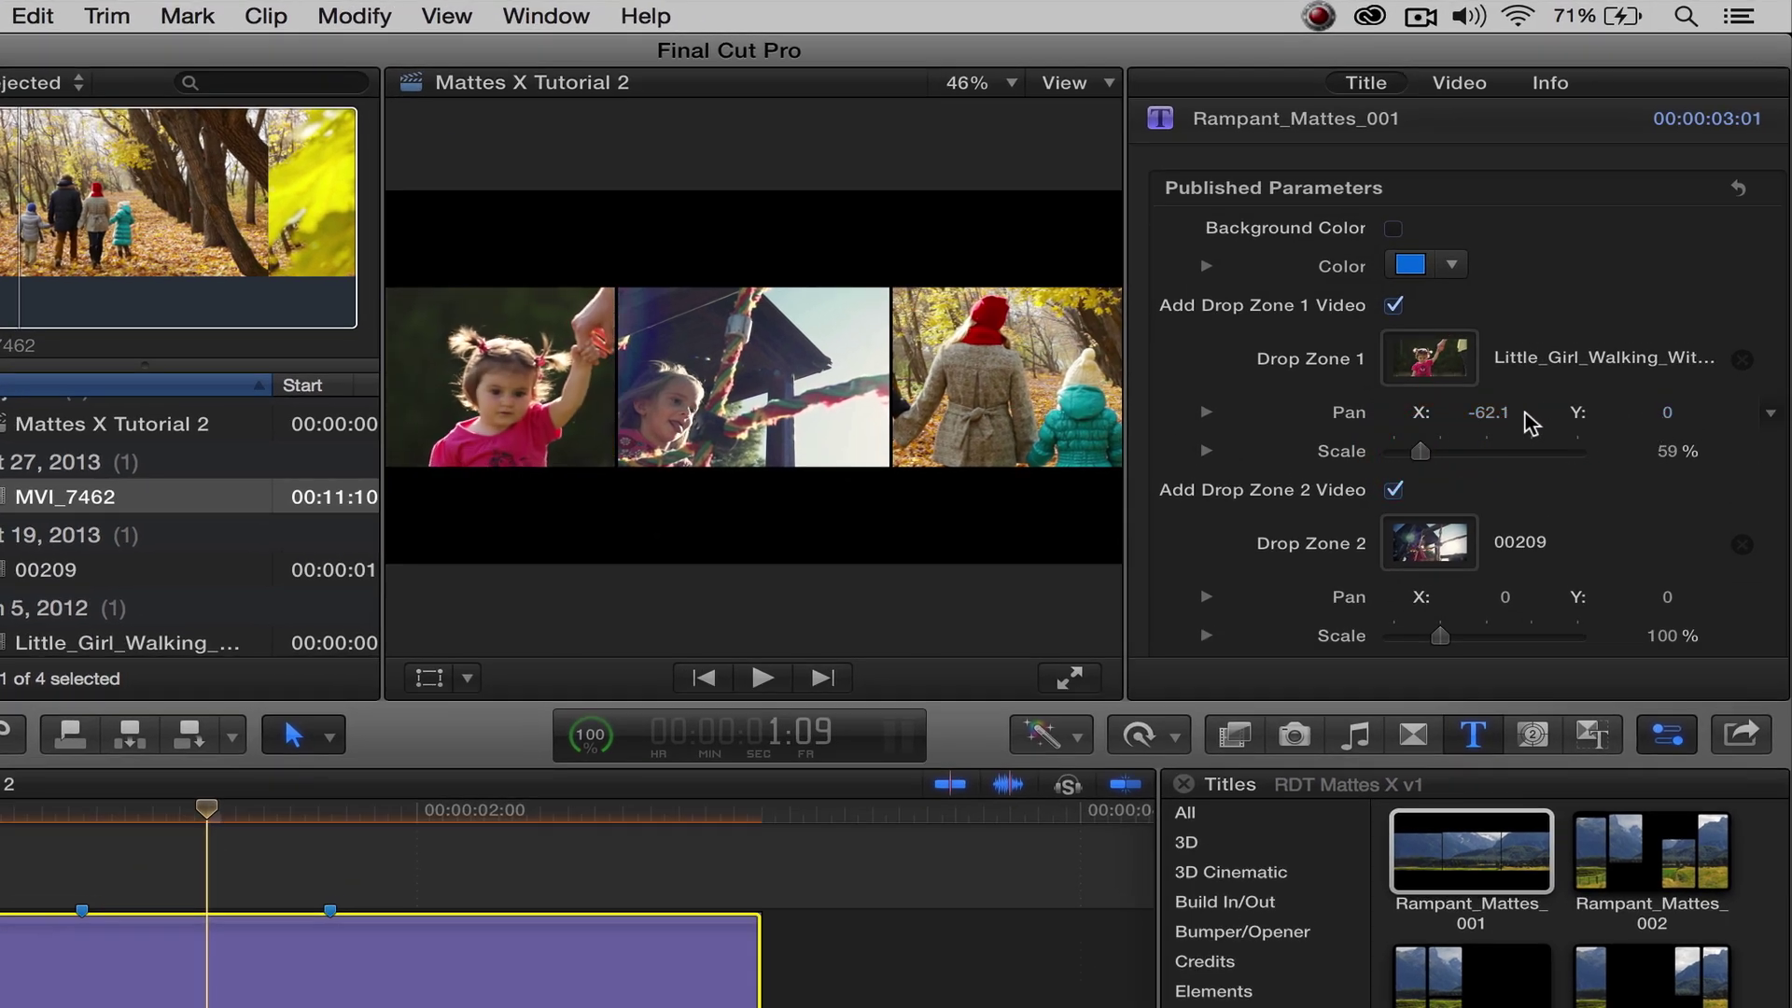
drag(1505, 425, 1488, 424)
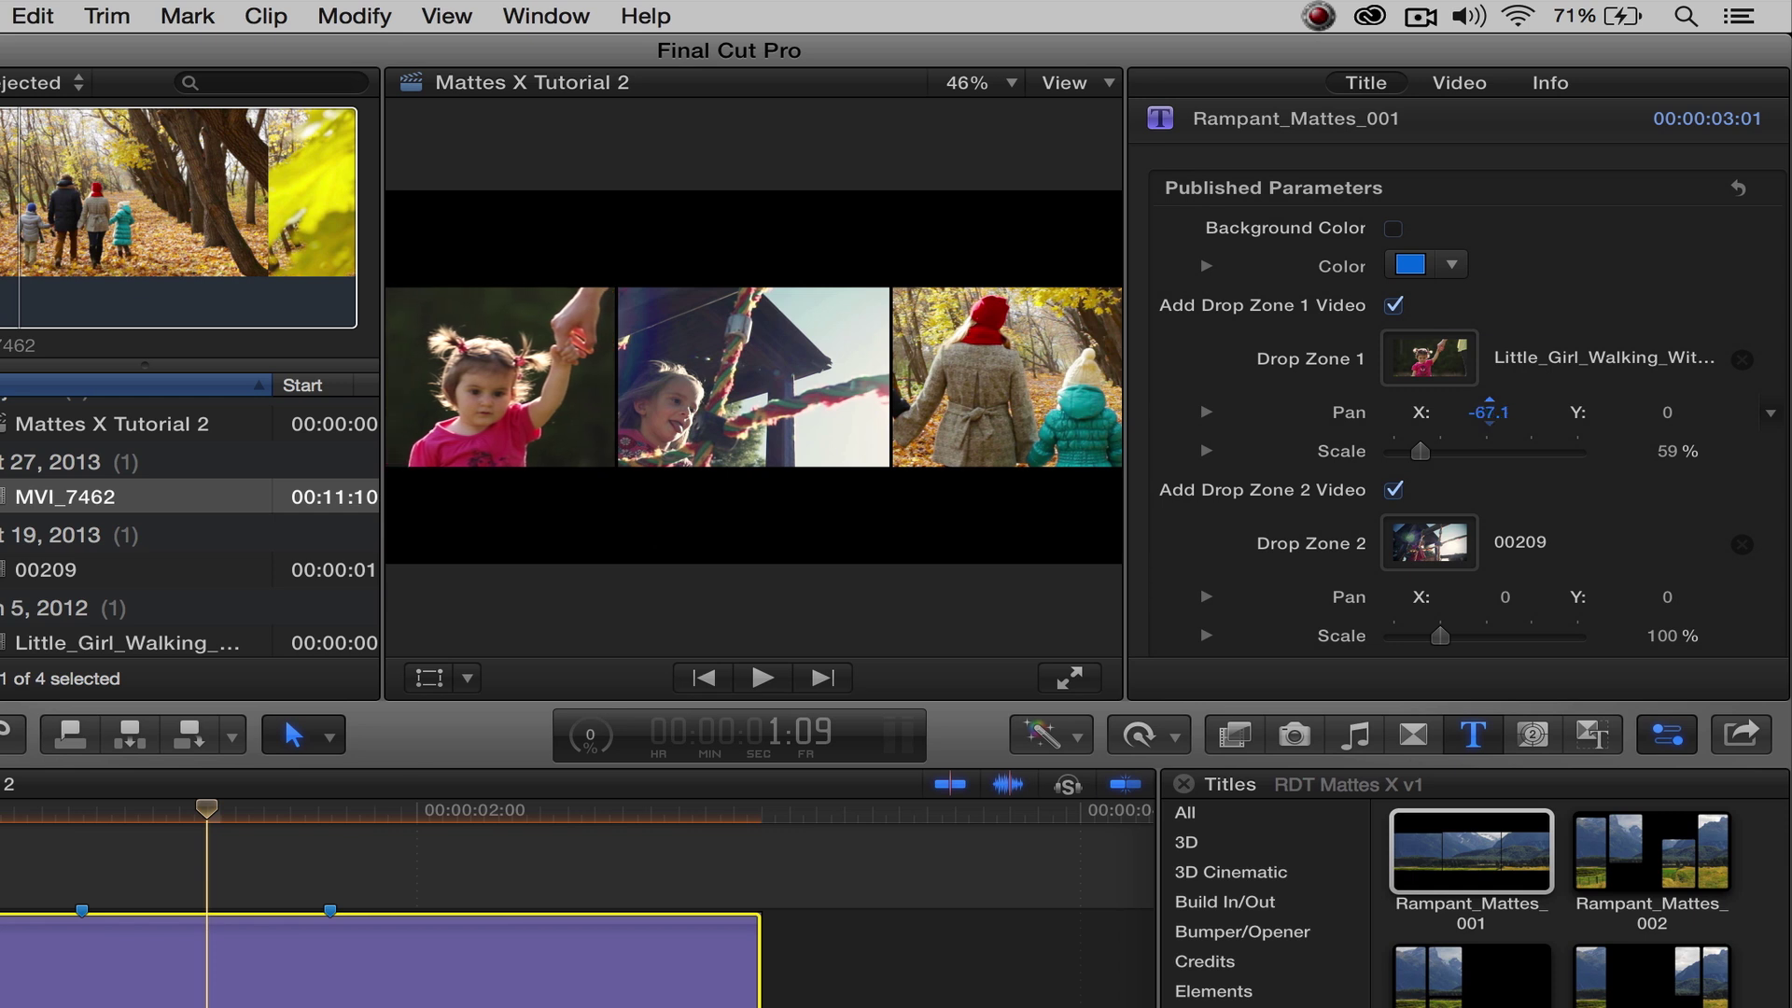
Step: Scale Drop Zone 2's video to 53%, and Drop Zone 3's to 76% with a Pan X of 3.8
scroll(1482, 594, down, 2)
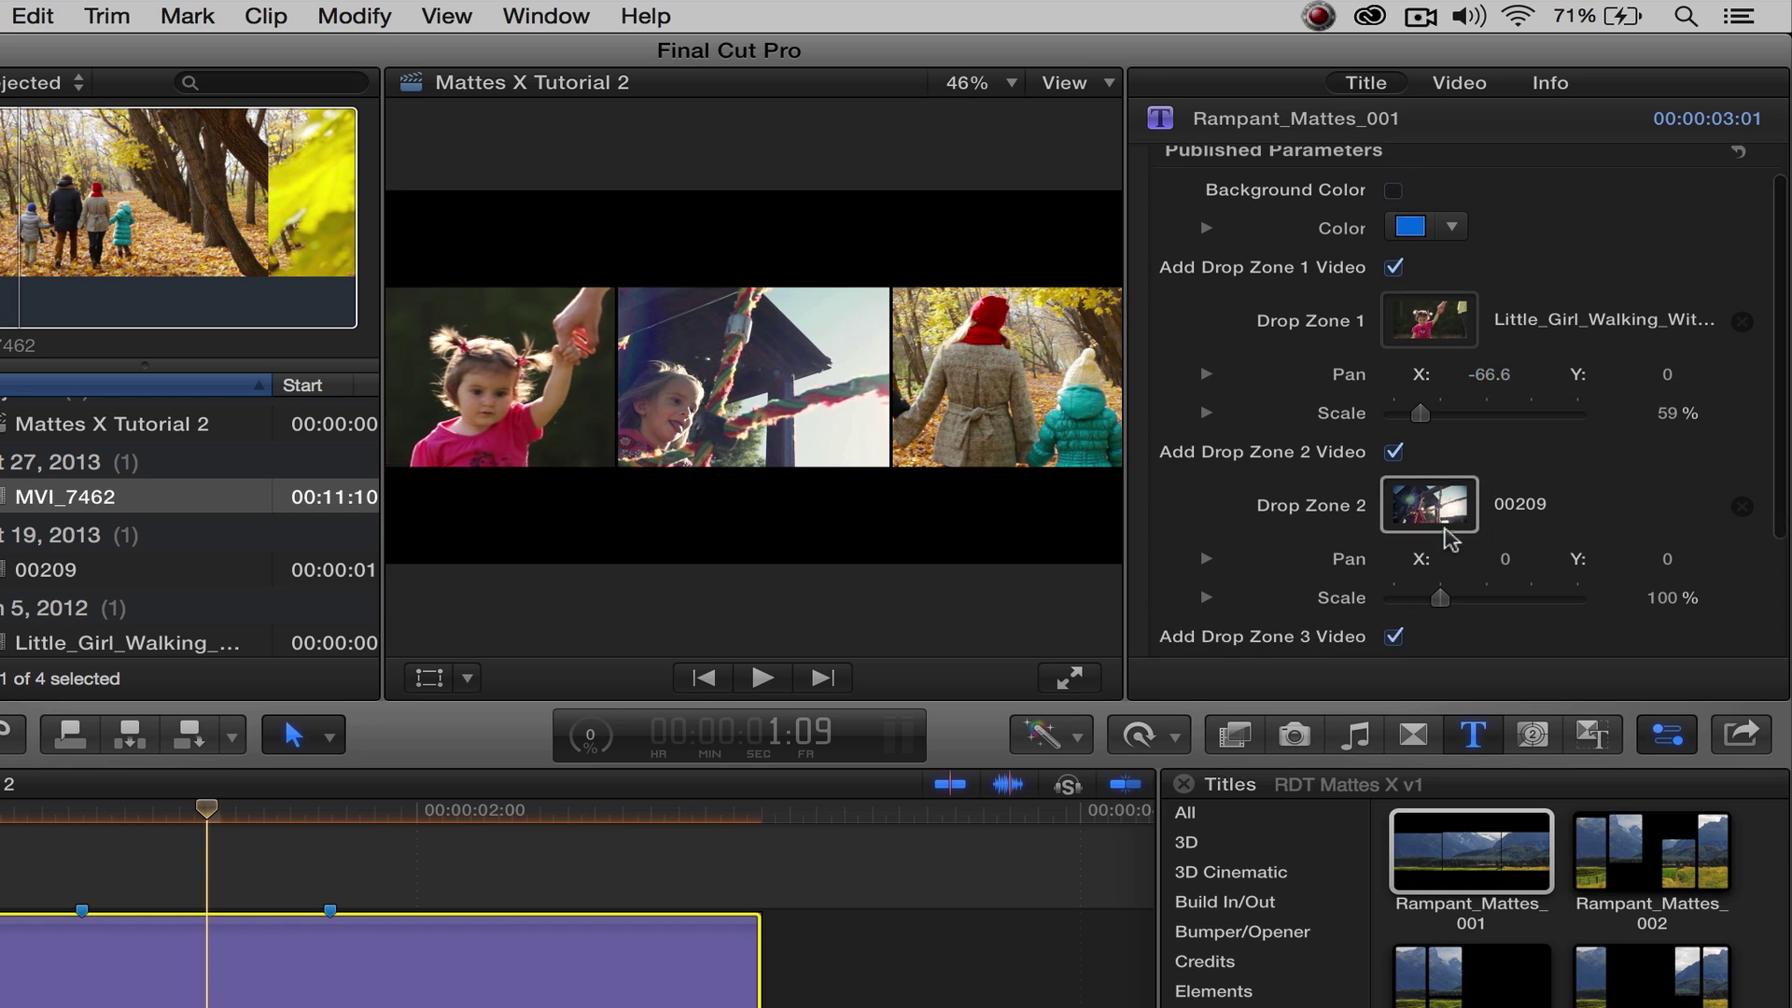
drag(1437, 597, 1418, 599)
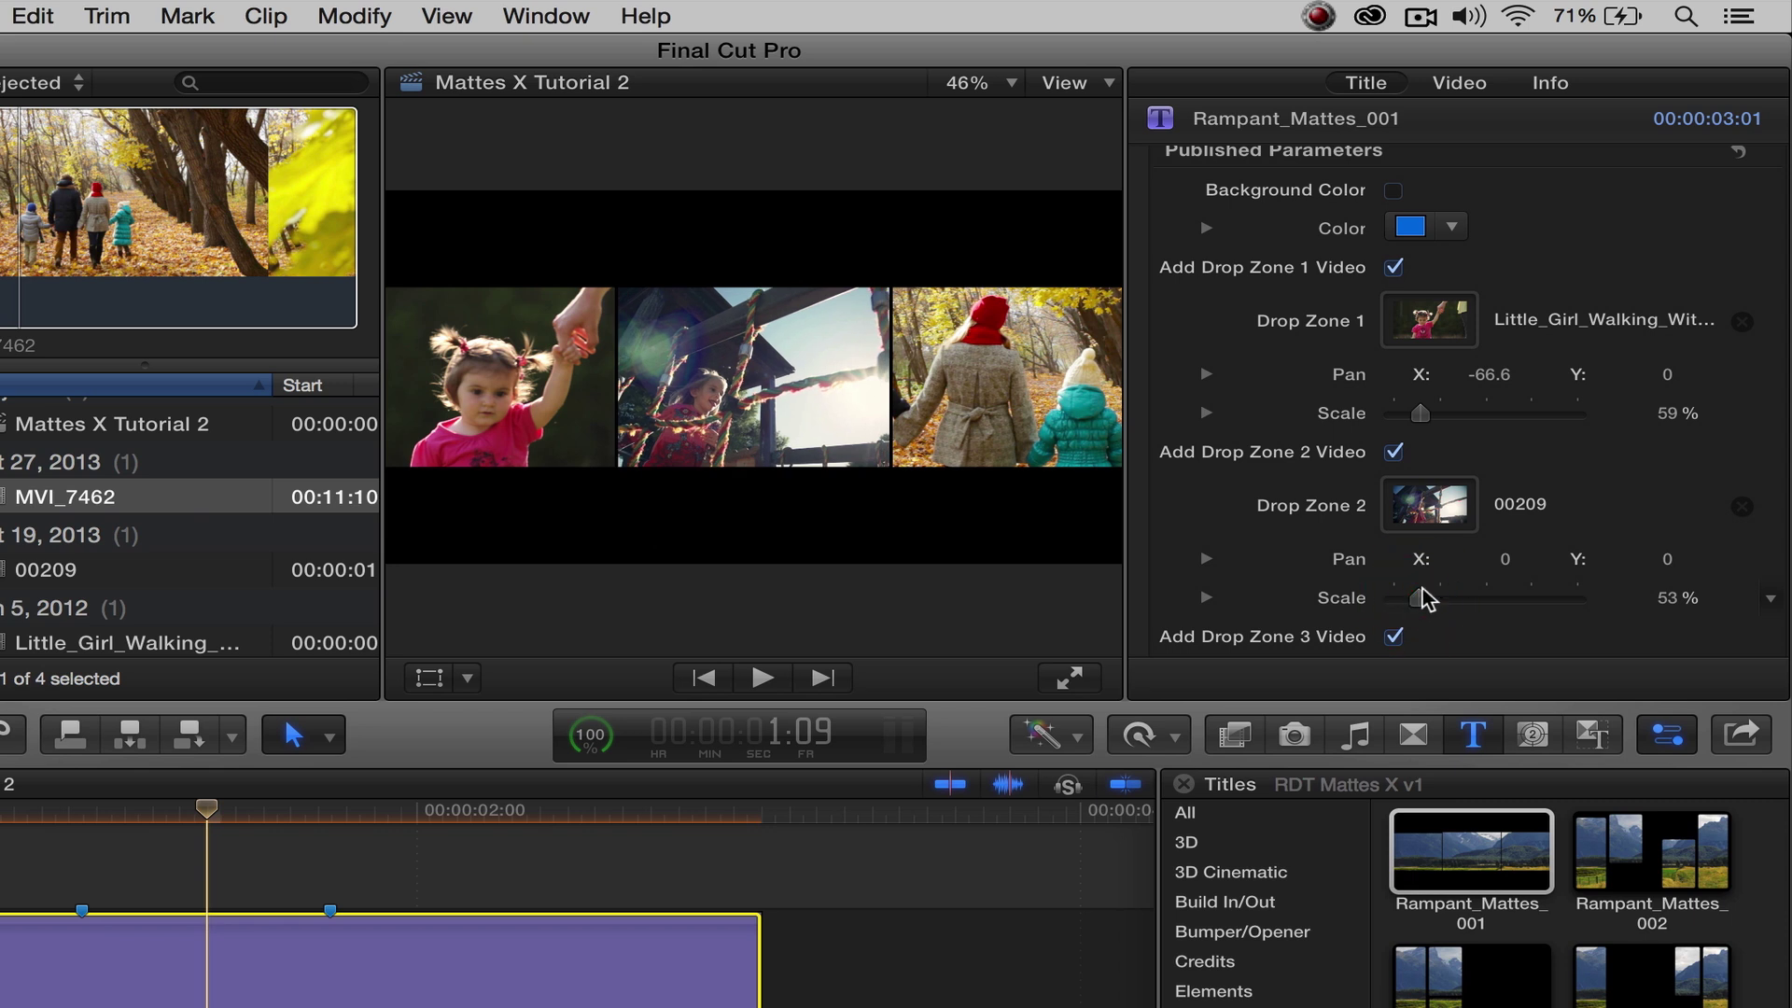
scroll(1437, 597, down, 4)
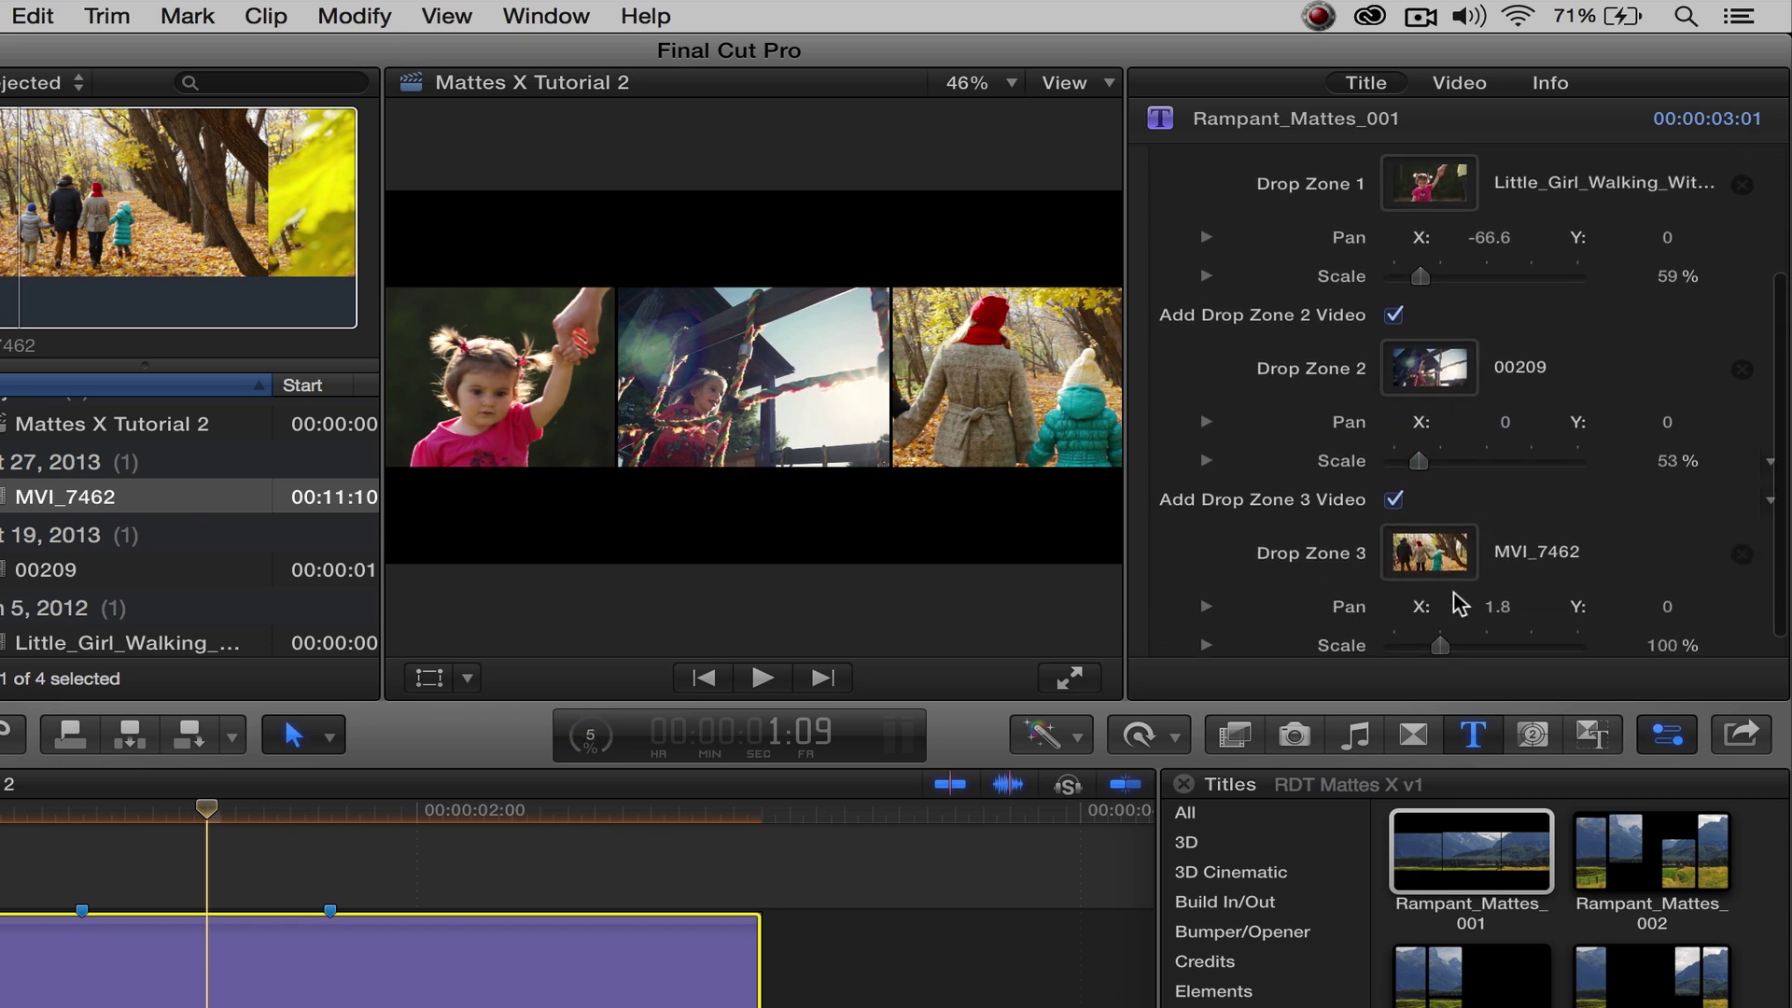
drag(1442, 623, 1498, 586)
drag(1431, 635, 1427, 631)
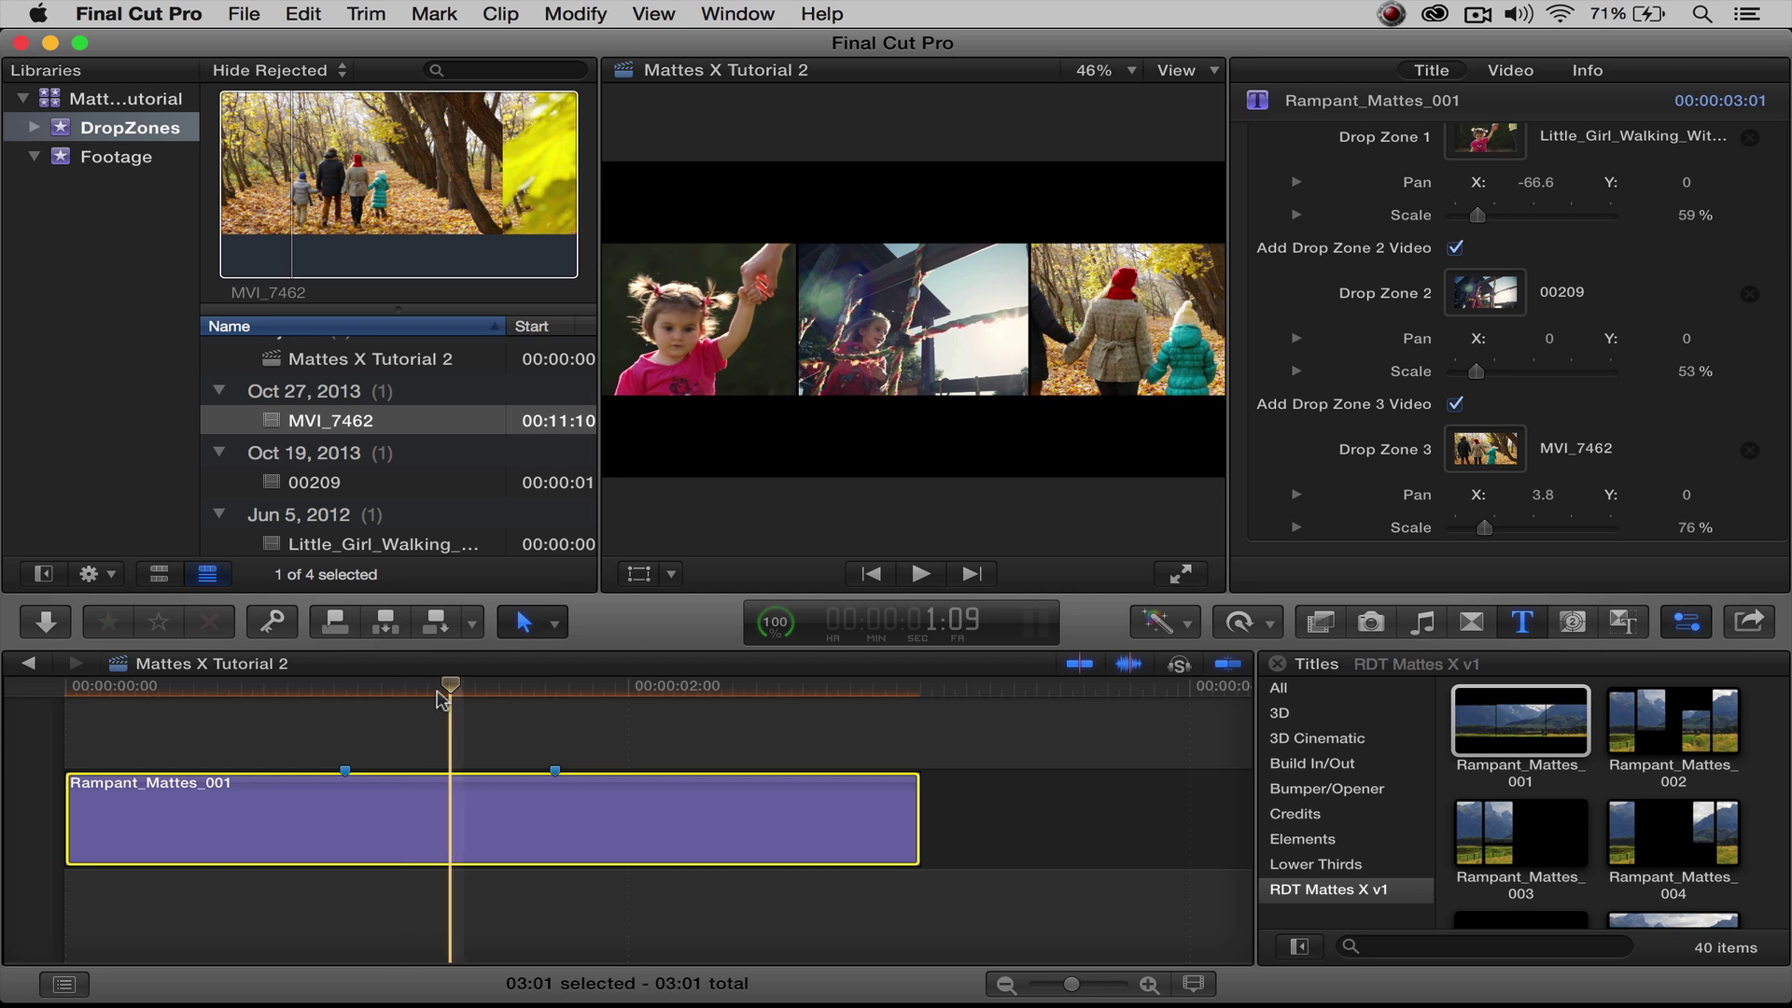
Step: Play the title full screen from the start to check the reframed drop zone videos
key(Home)
key(super+shift+f)
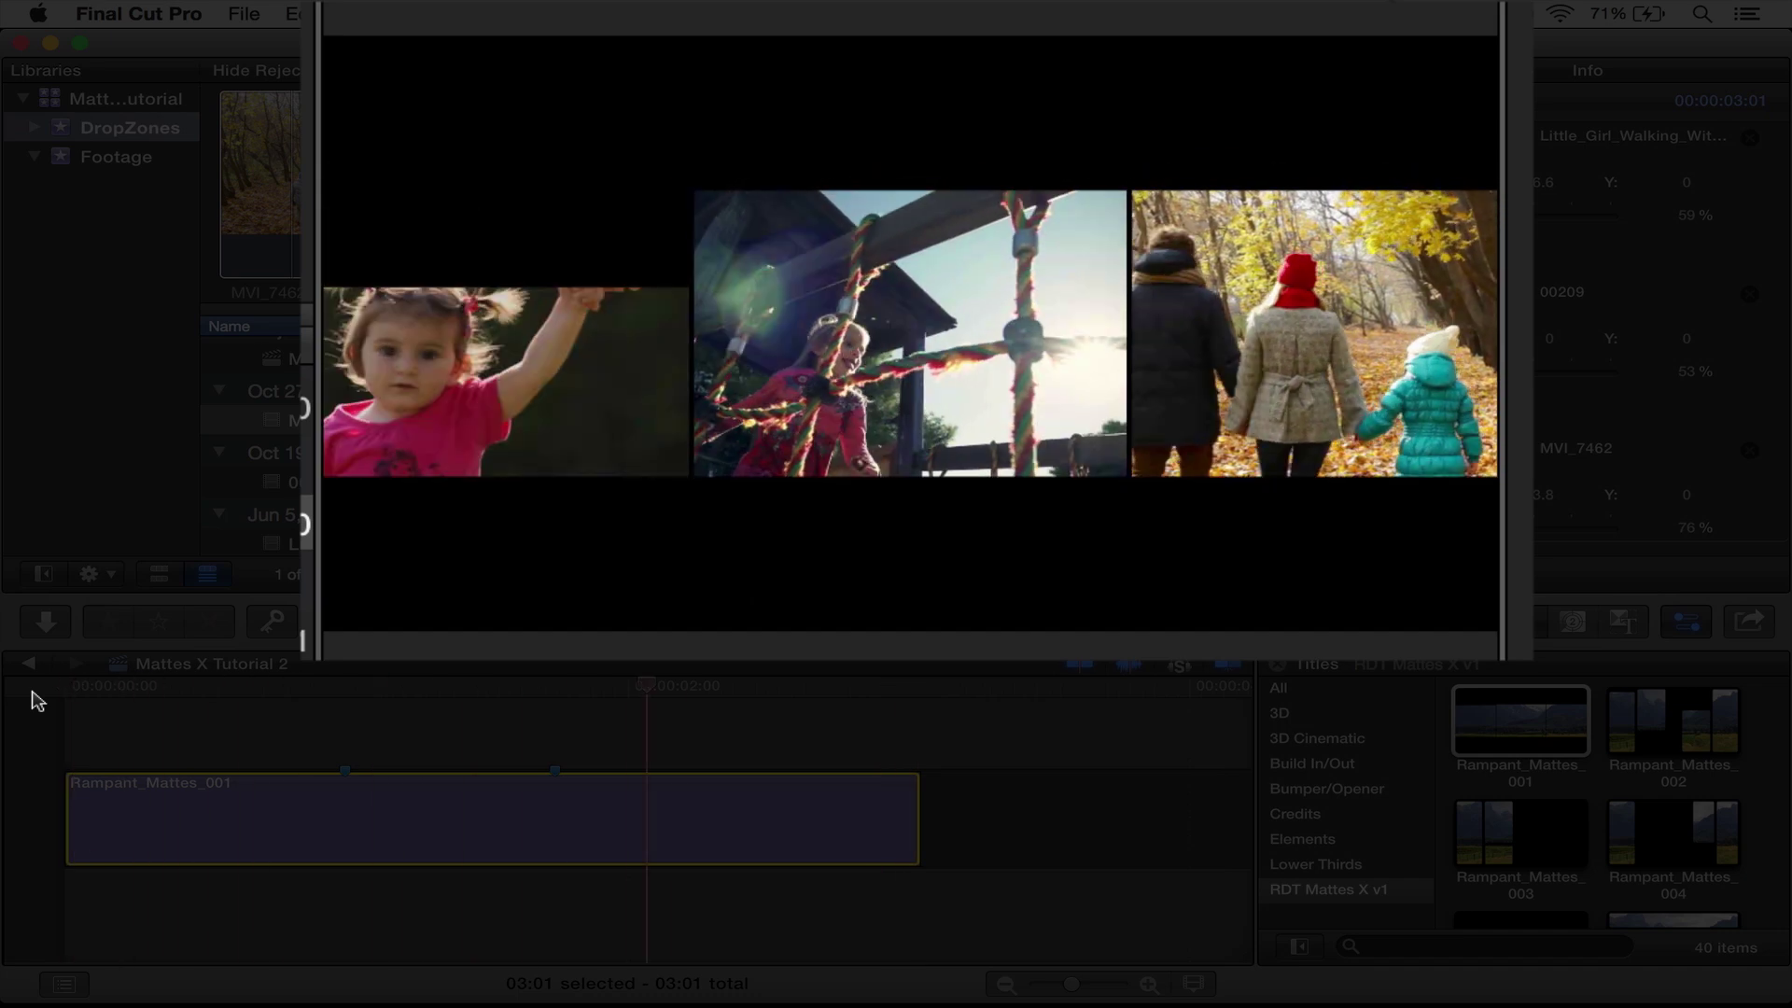
key(Escape)
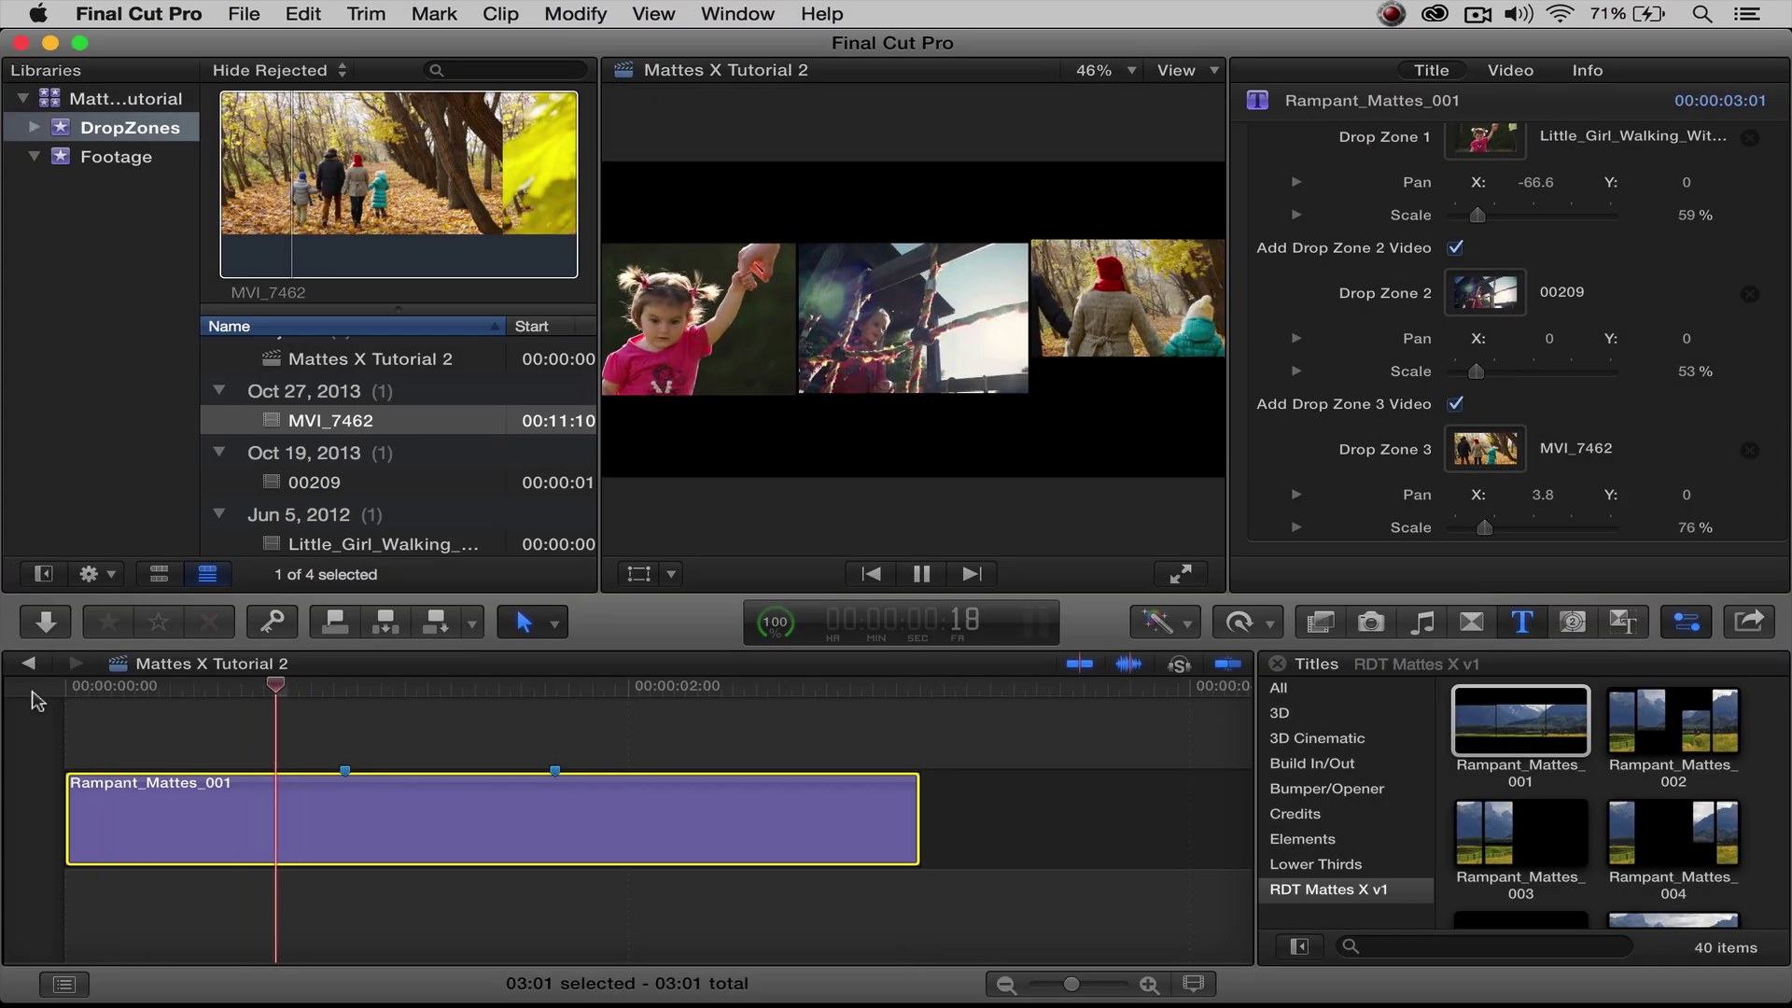
key(space)
Step: Extend the end of the Rampant_Mattes_001 title to a duration of 3:09 and play it from near the start
drag(914, 800, 1014, 800)
drag(356, 687, 89, 687)
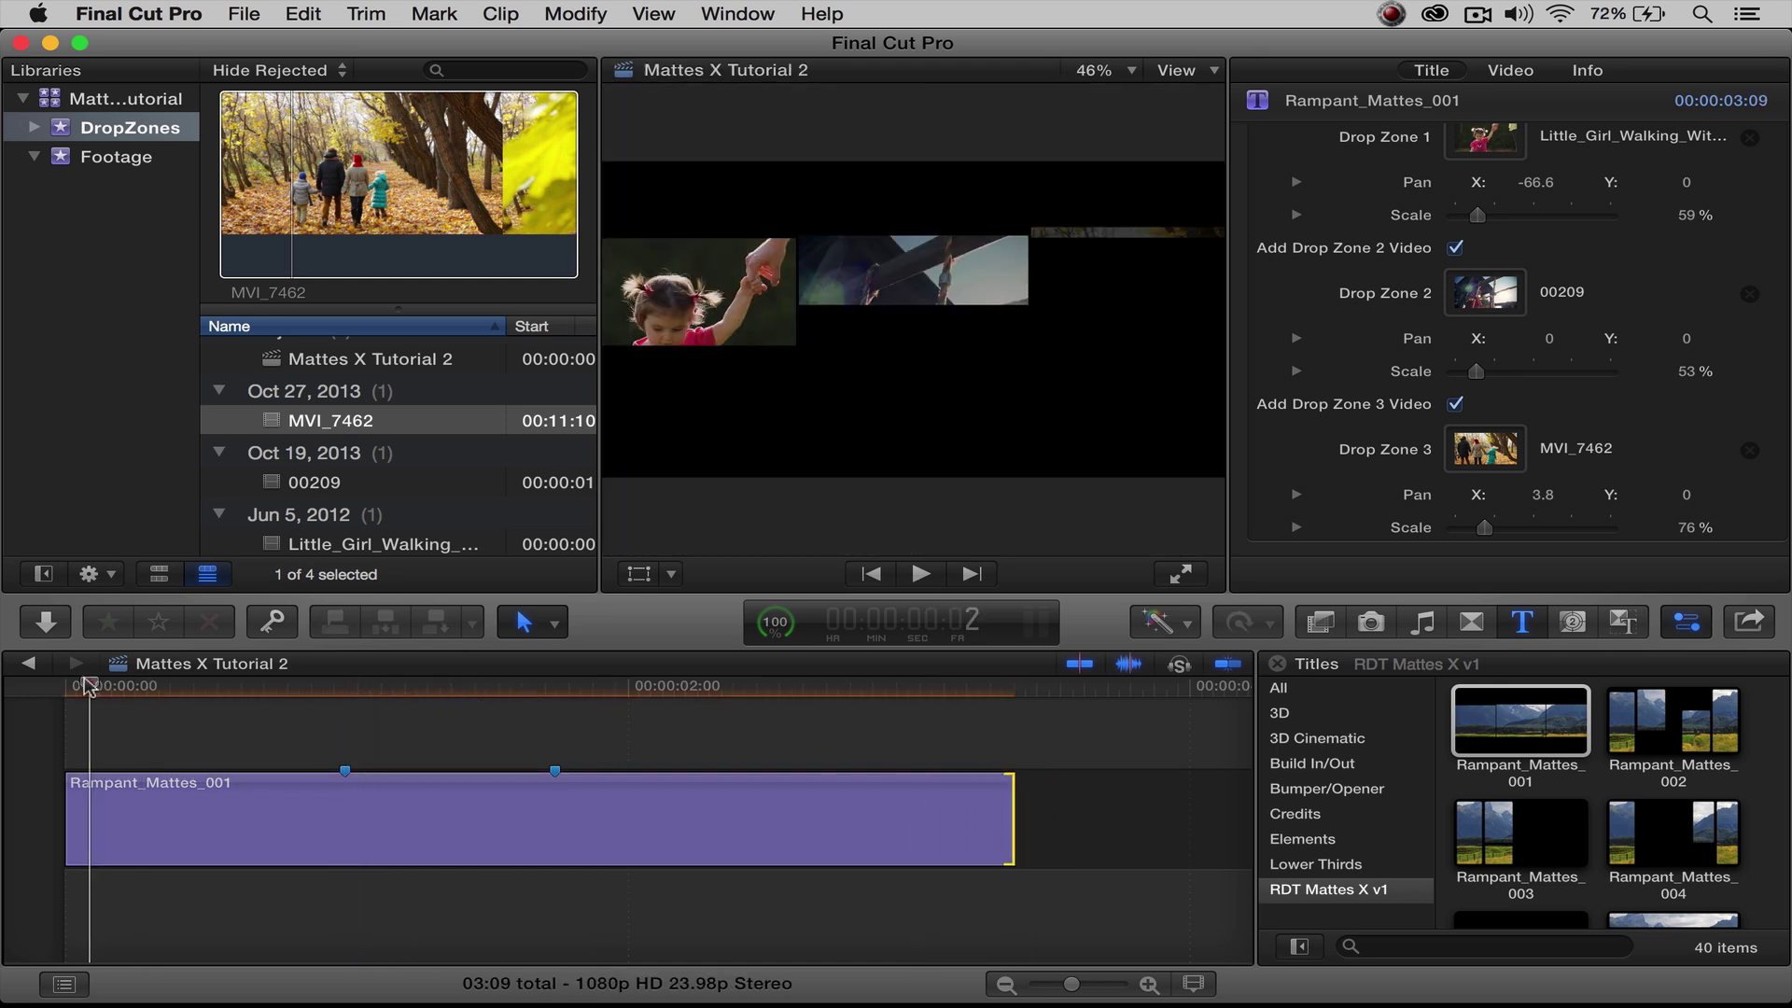
key(space)
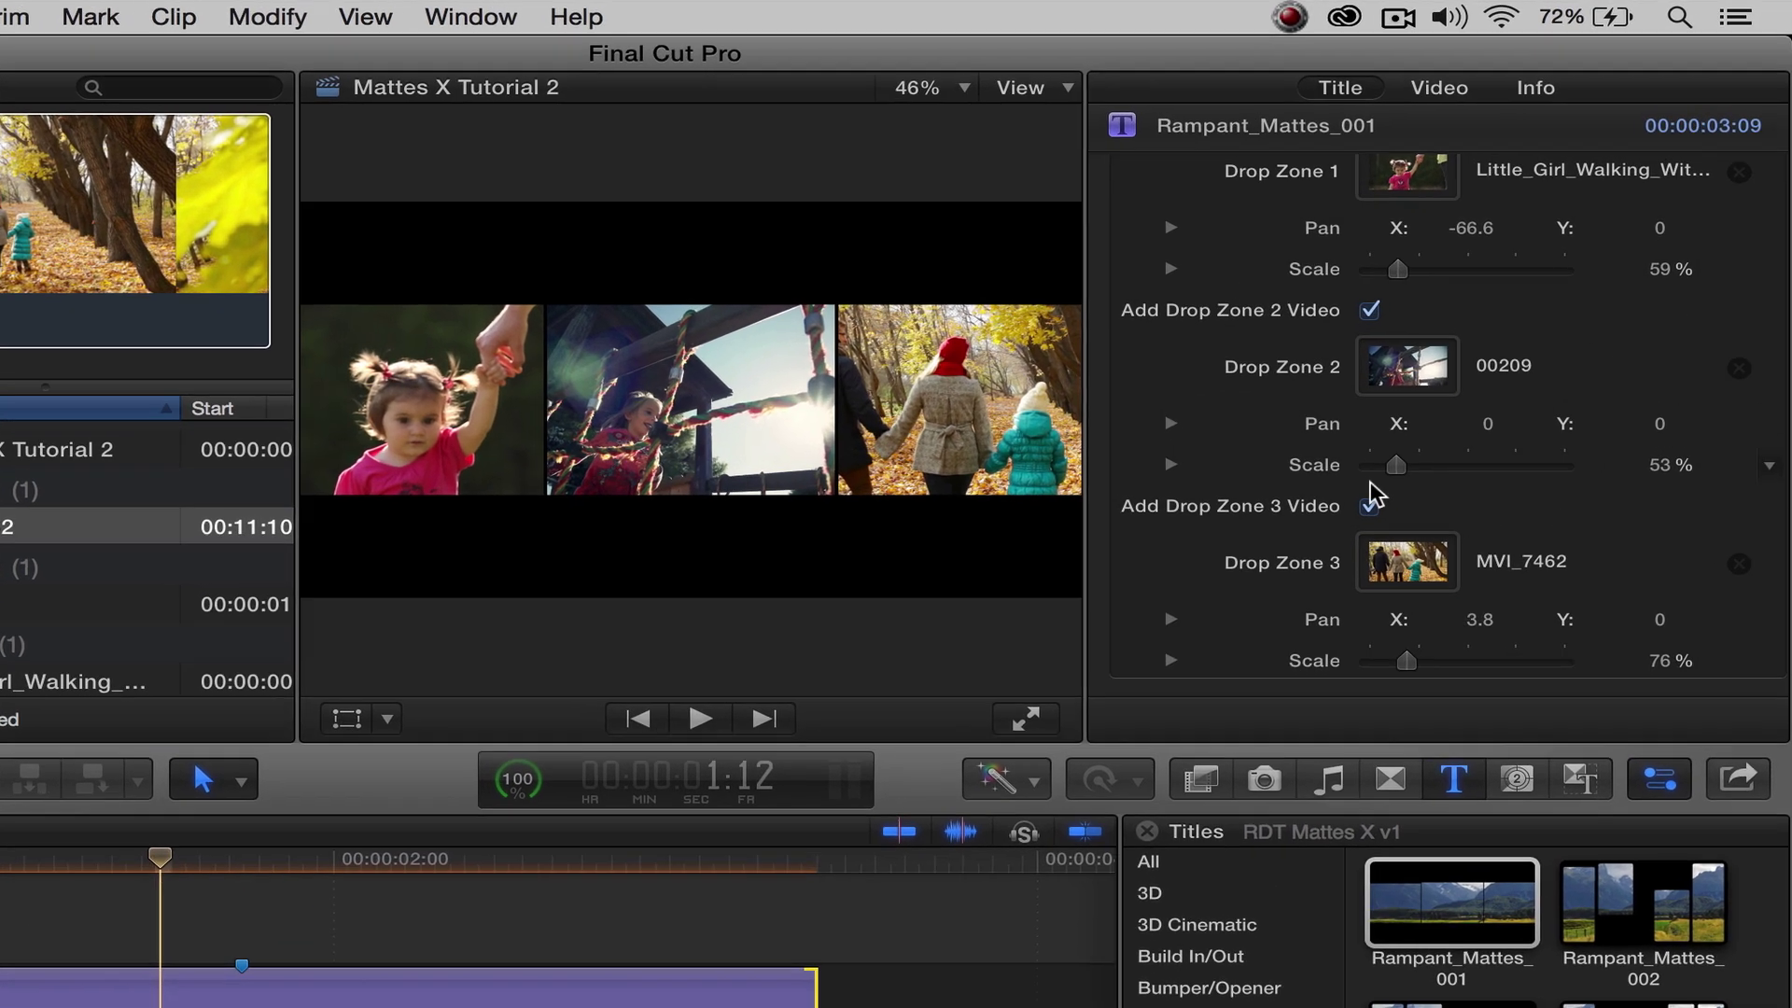
Step: Turn on the title's background colour, set it to pale yellow (R 255, G 255, B 204), and park the playhead at 1:02
scroll(1457, 396, up, 5)
click(1371, 242)
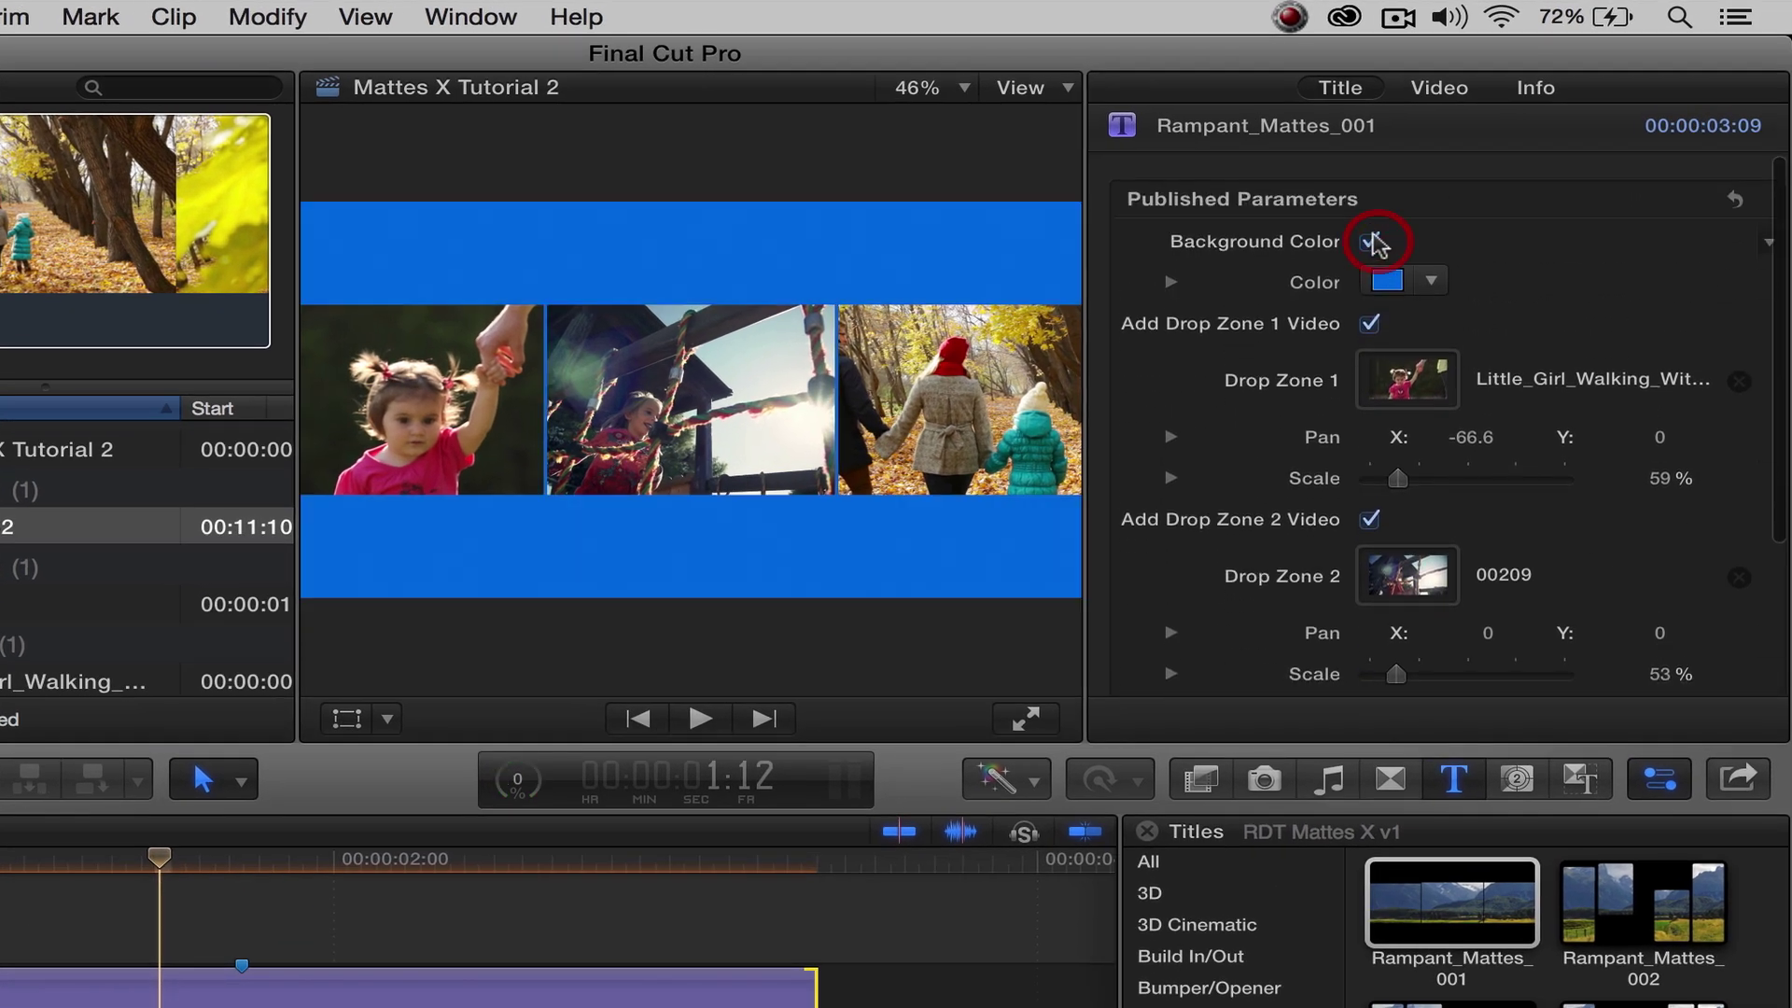
click(1430, 285)
click(1428, 271)
click(1431, 280)
click(1379, 367)
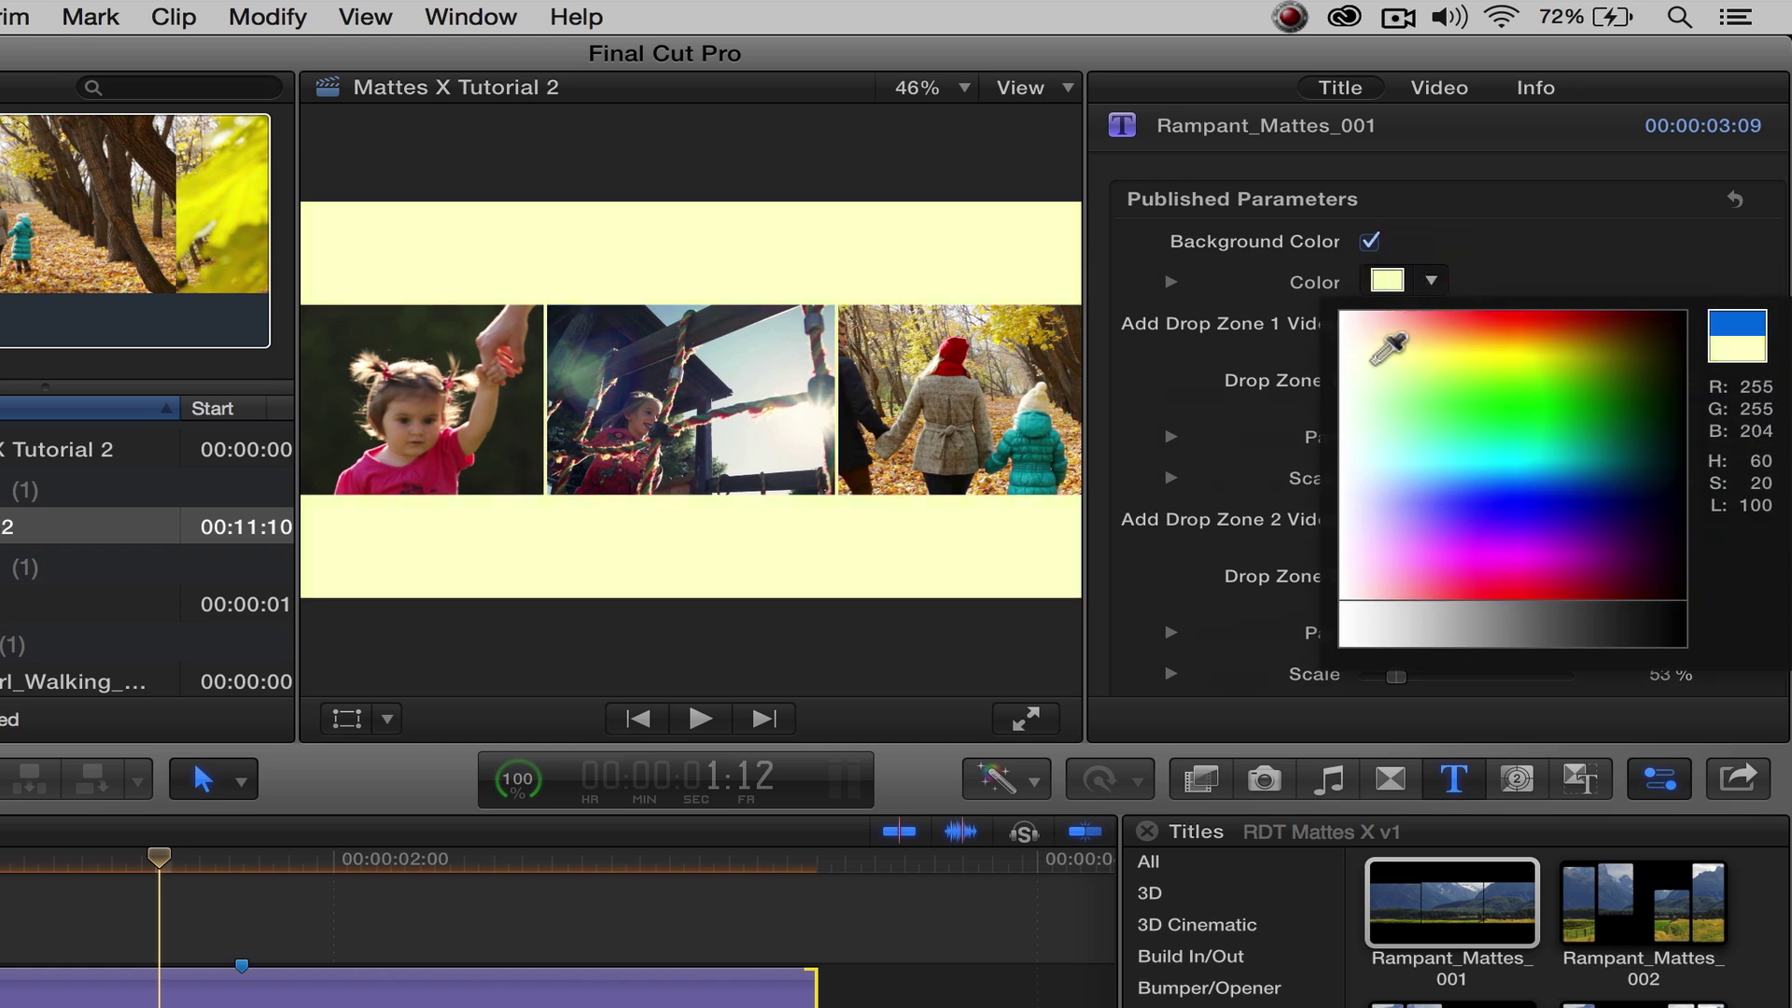
click(1382, 357)
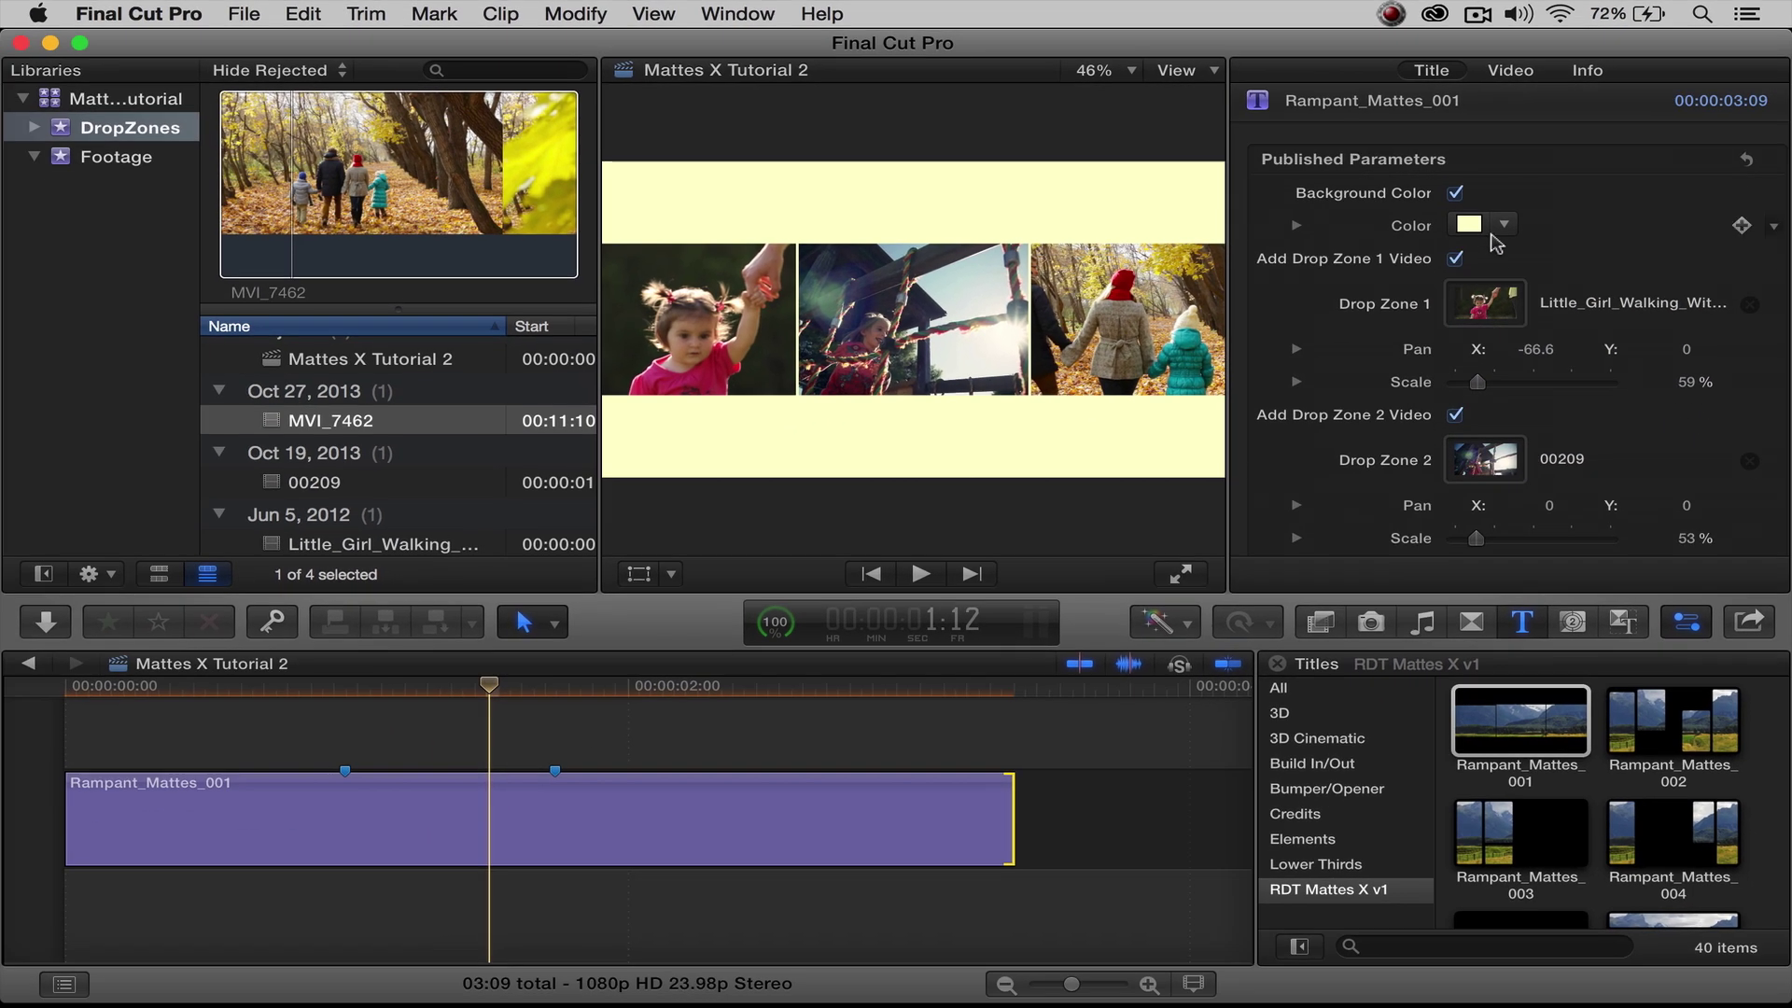
click(374, 707)
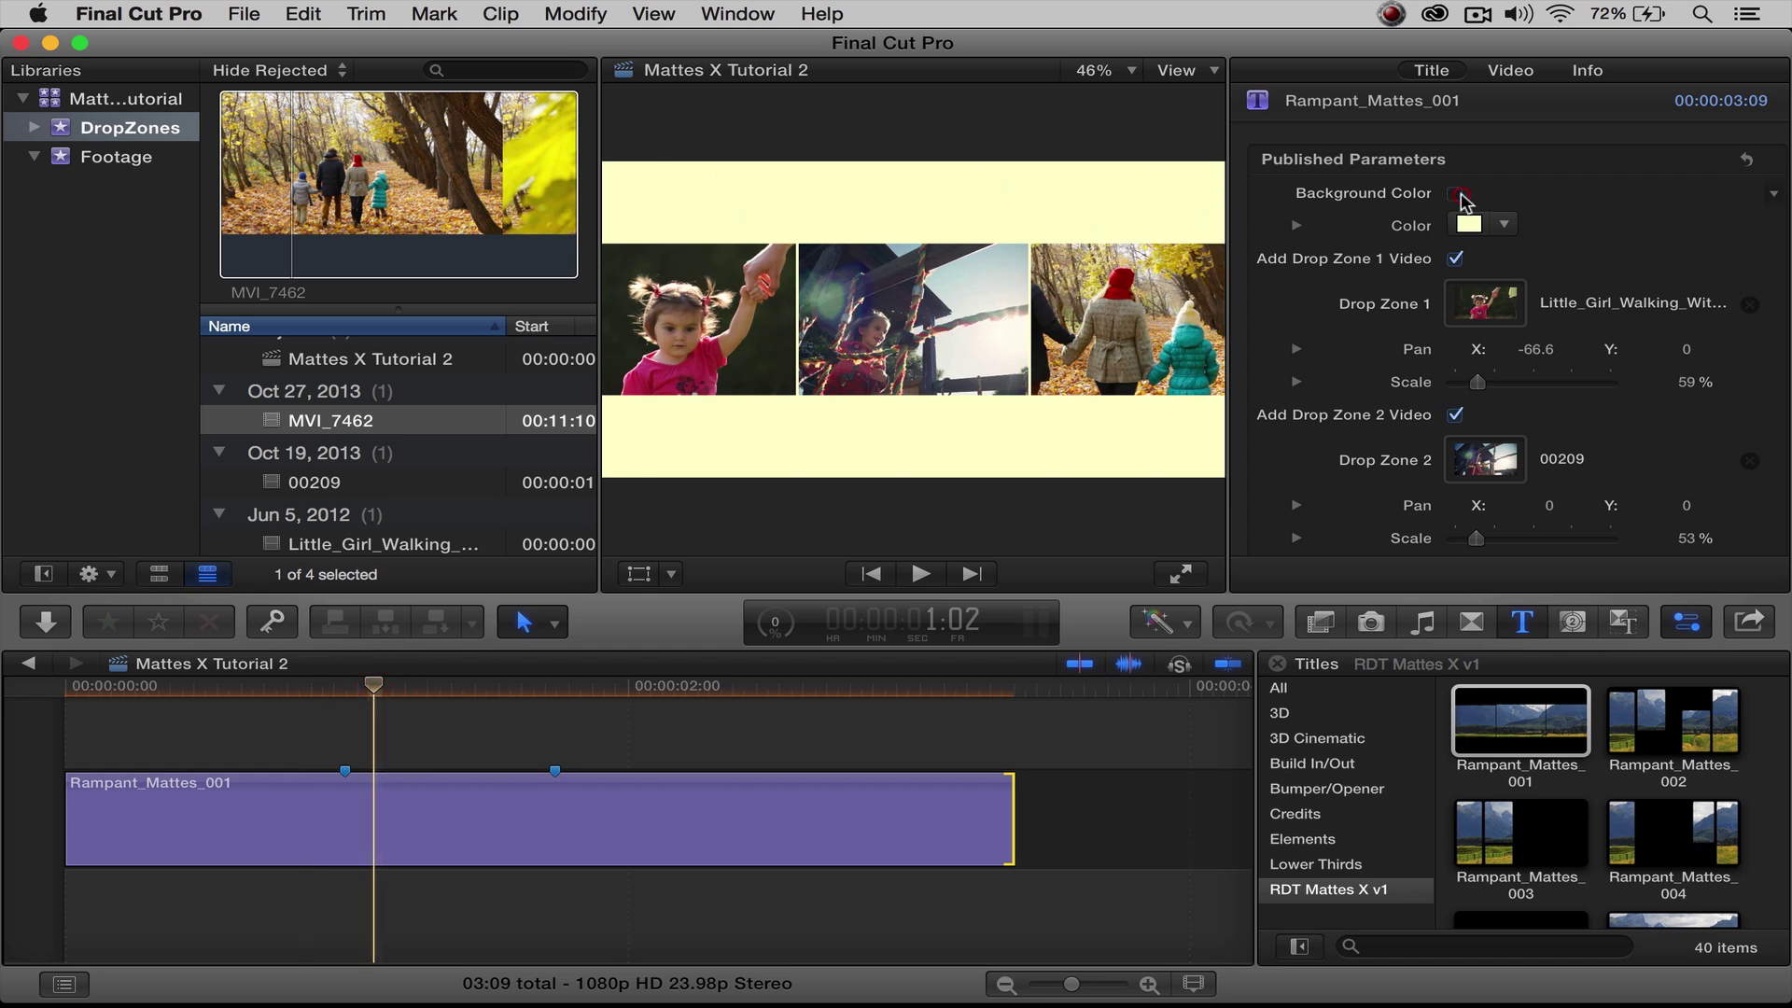
click(1456, 194)
click(110, 157)
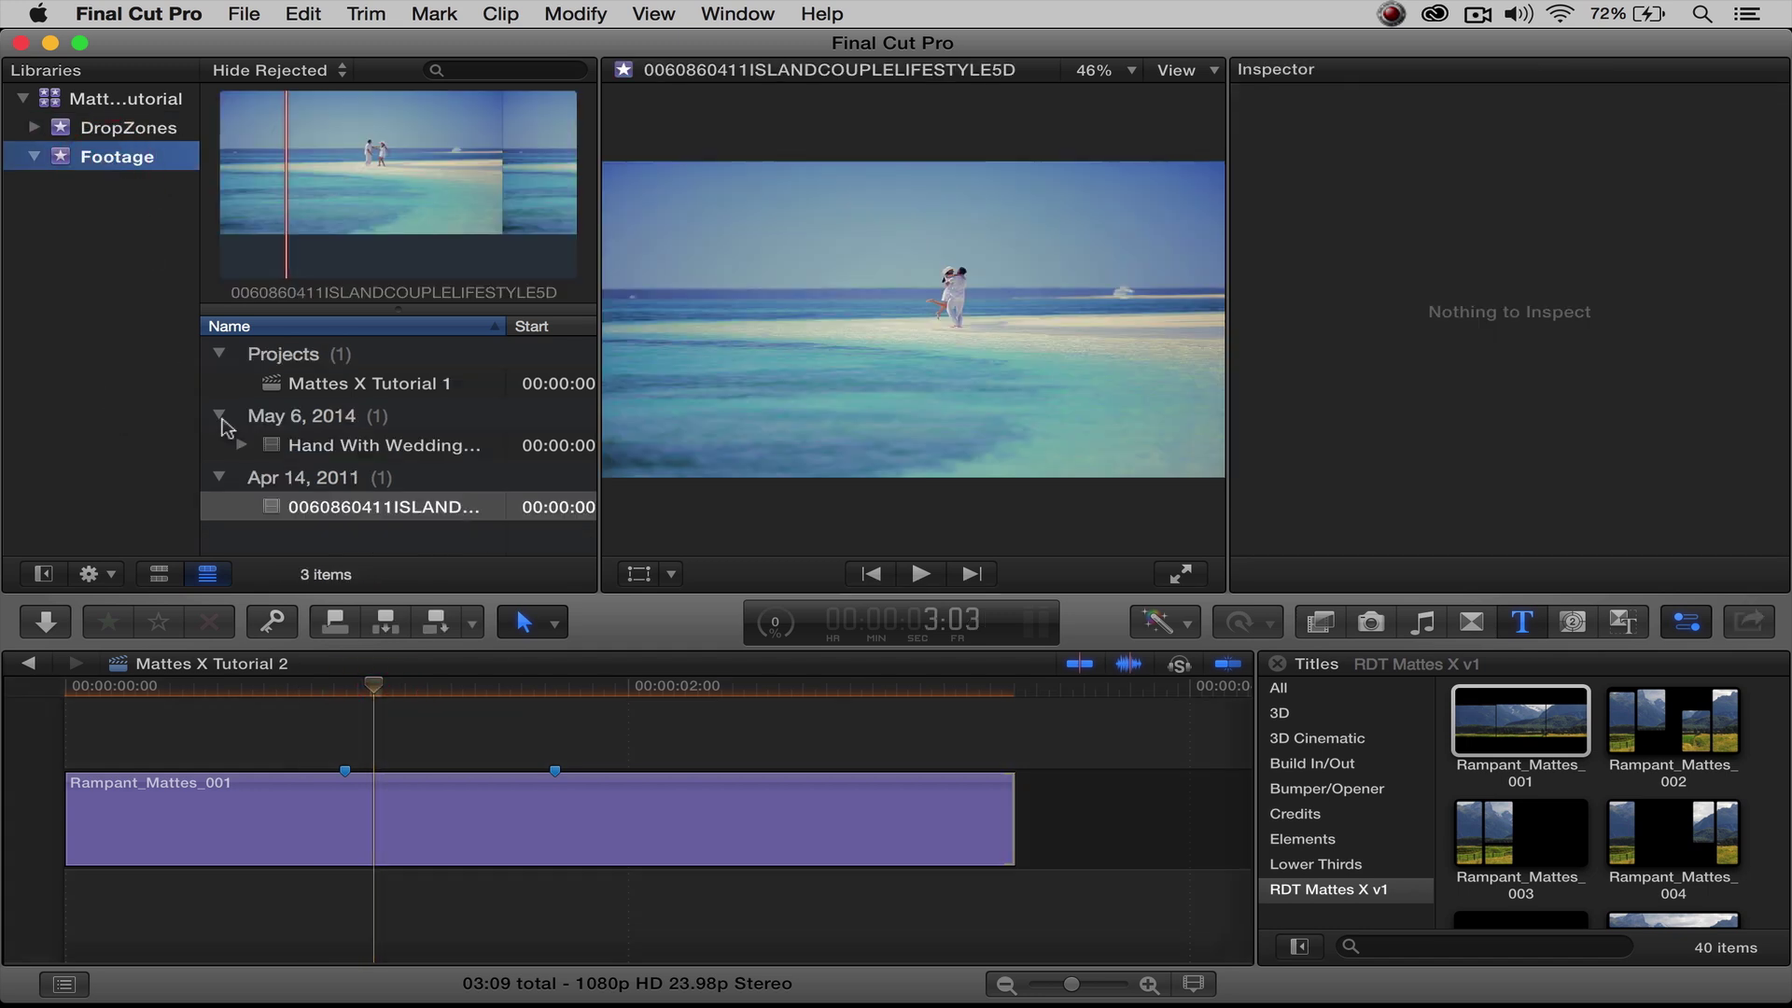
drag(285, 518, 51, 717)
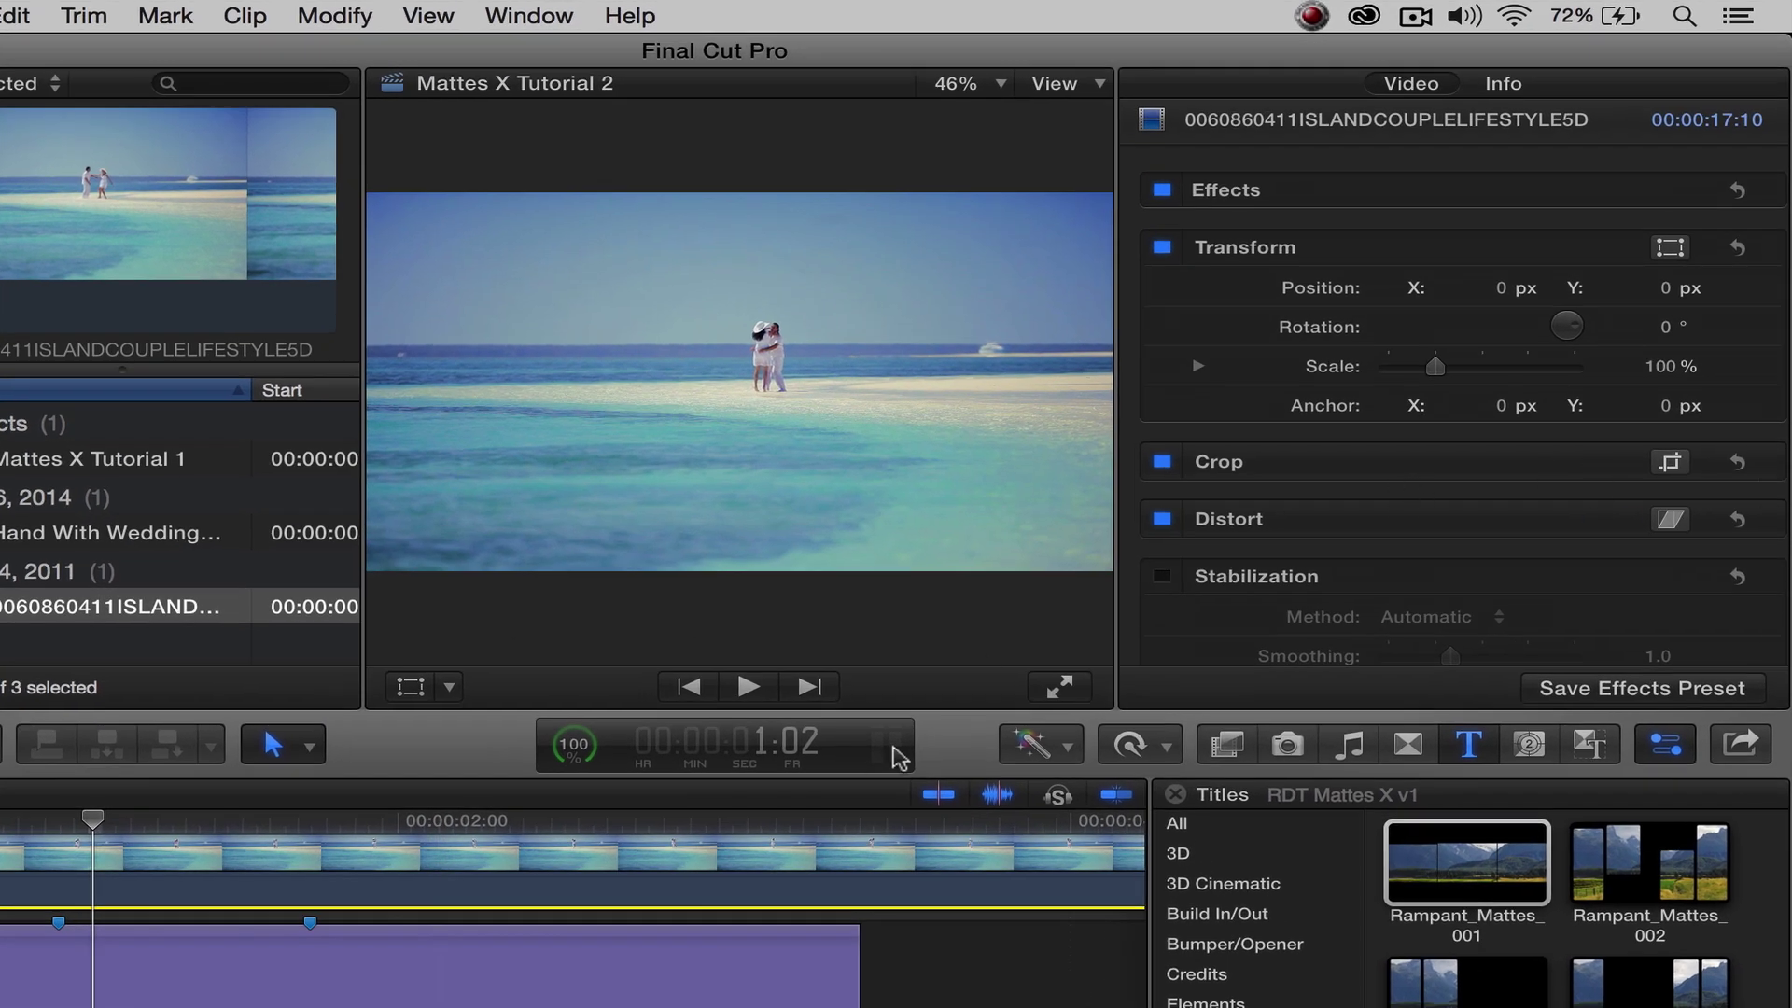
Step: Set the island couple clip's compositing blend mode to Behind
click(821, 863)
scroll(1420, 495, down, 10)
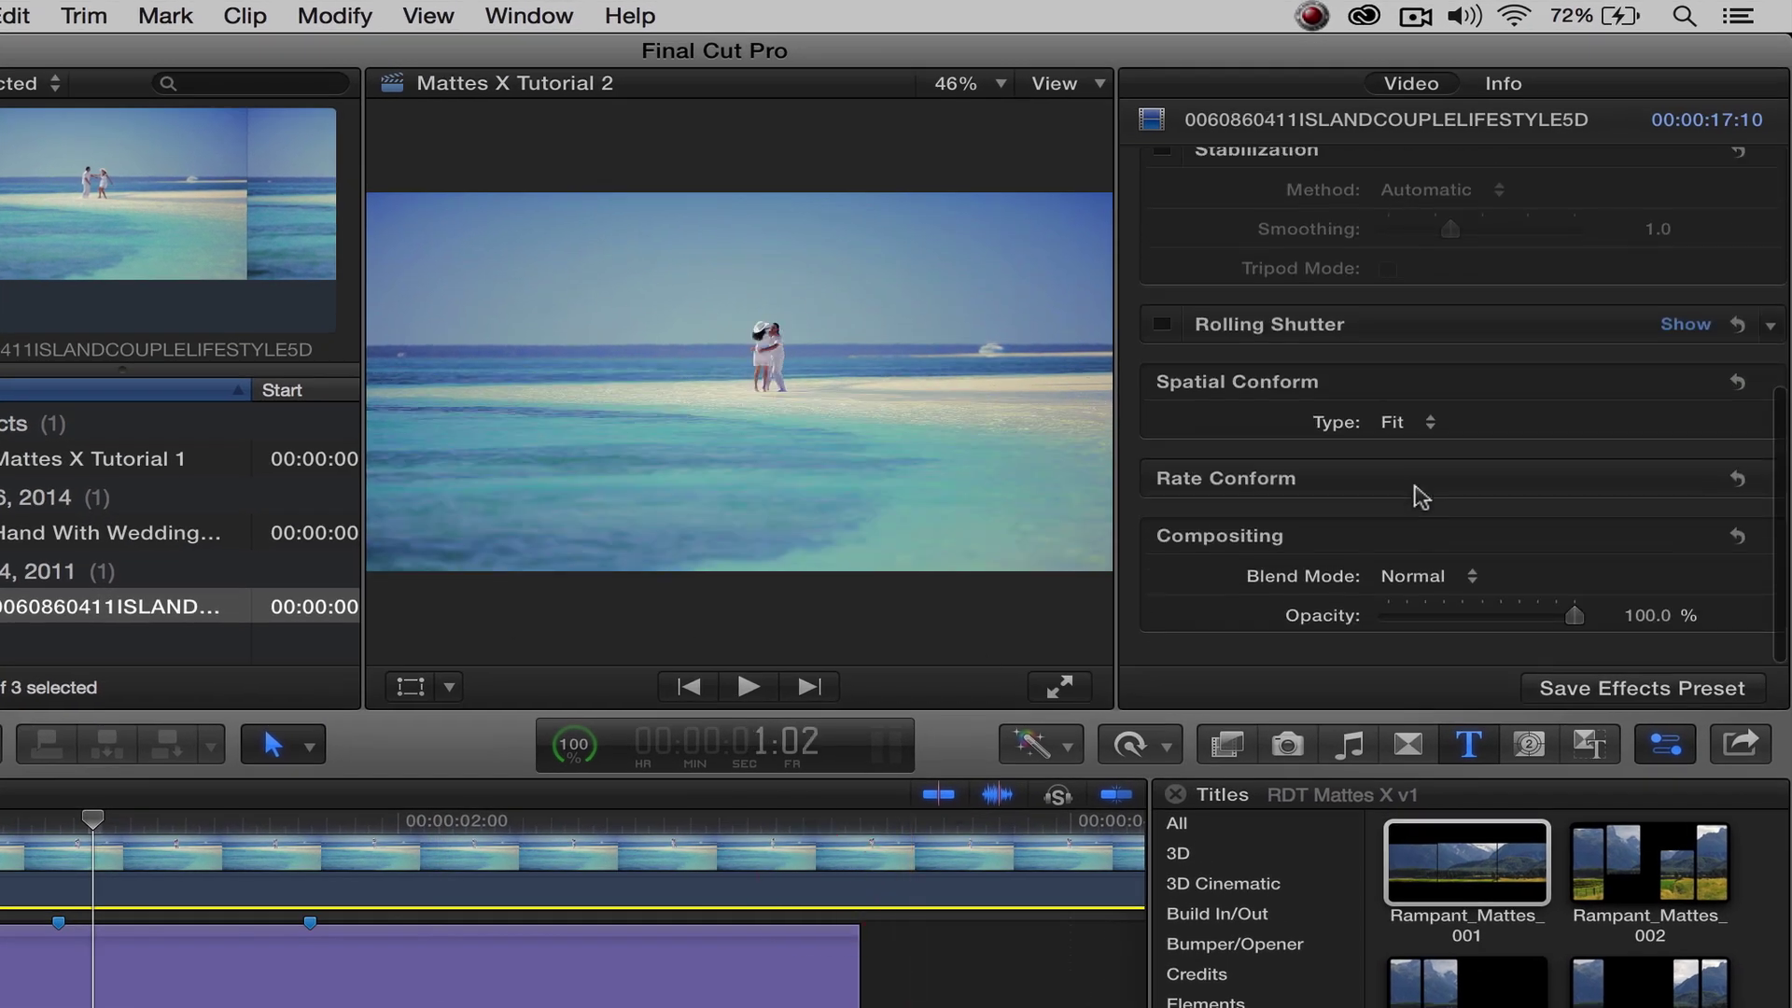
click(1420, 576)
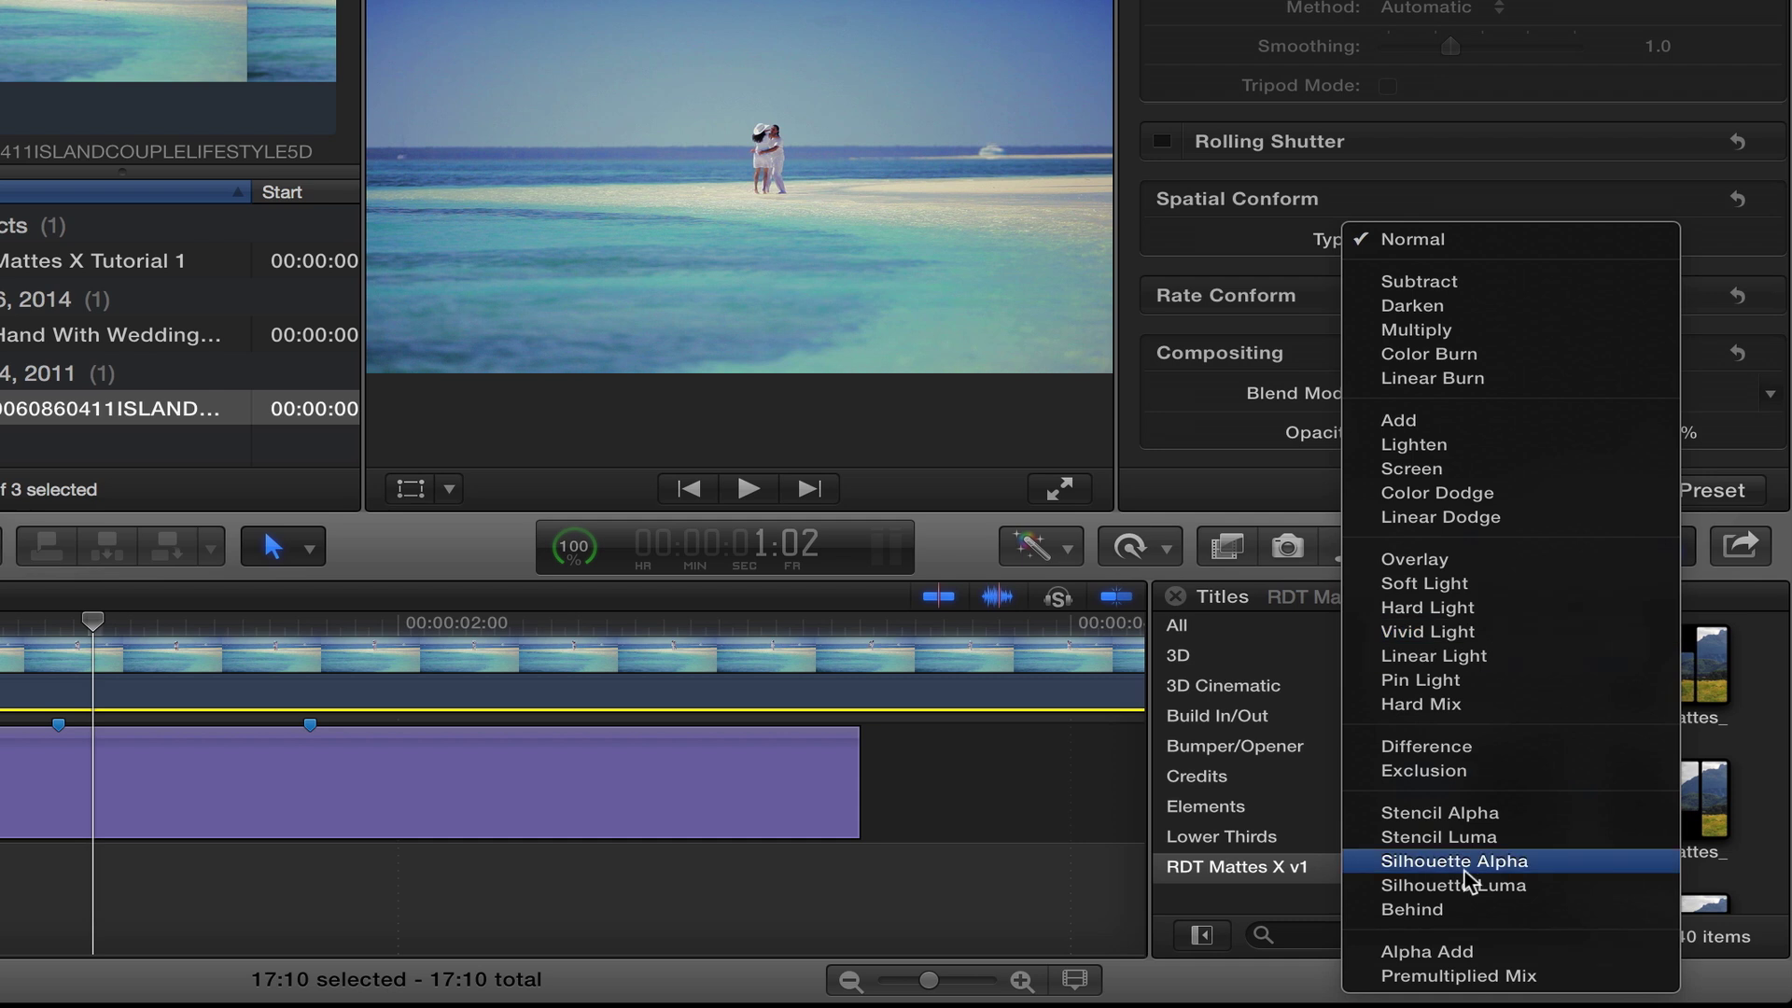
click(1452, 909)
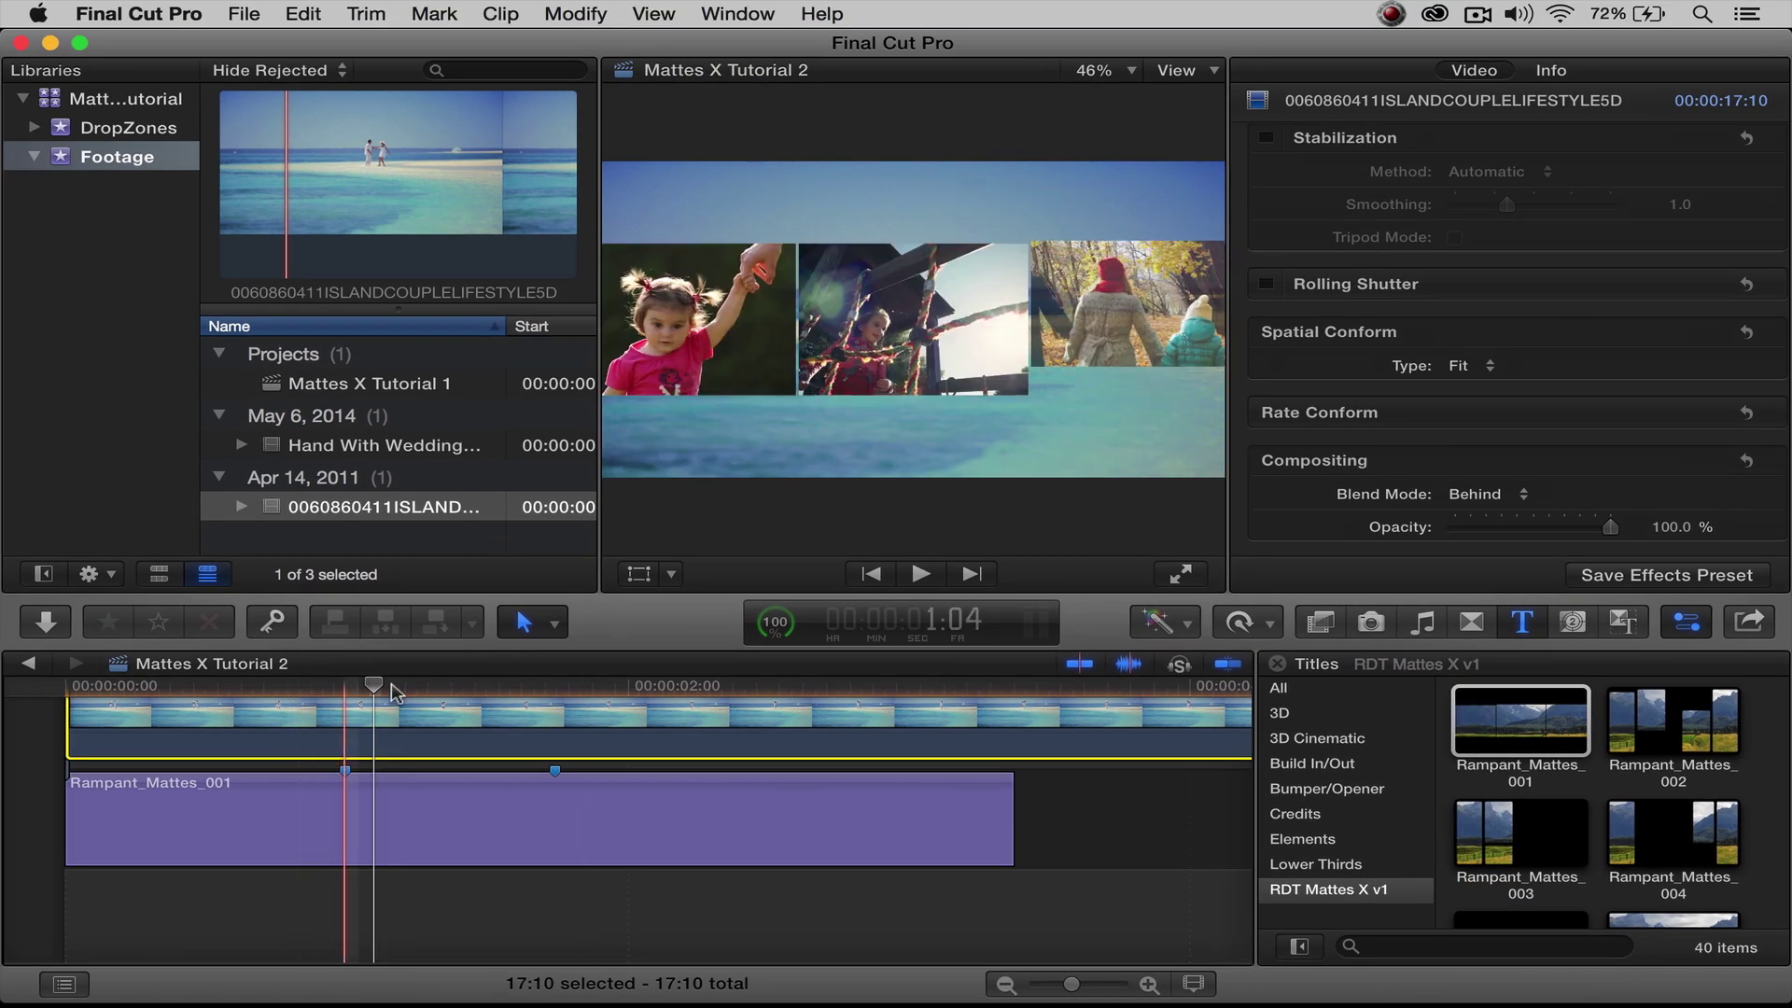
Step: Play the project from the start to check the matte title over the island footage
key(Home)
key(space)
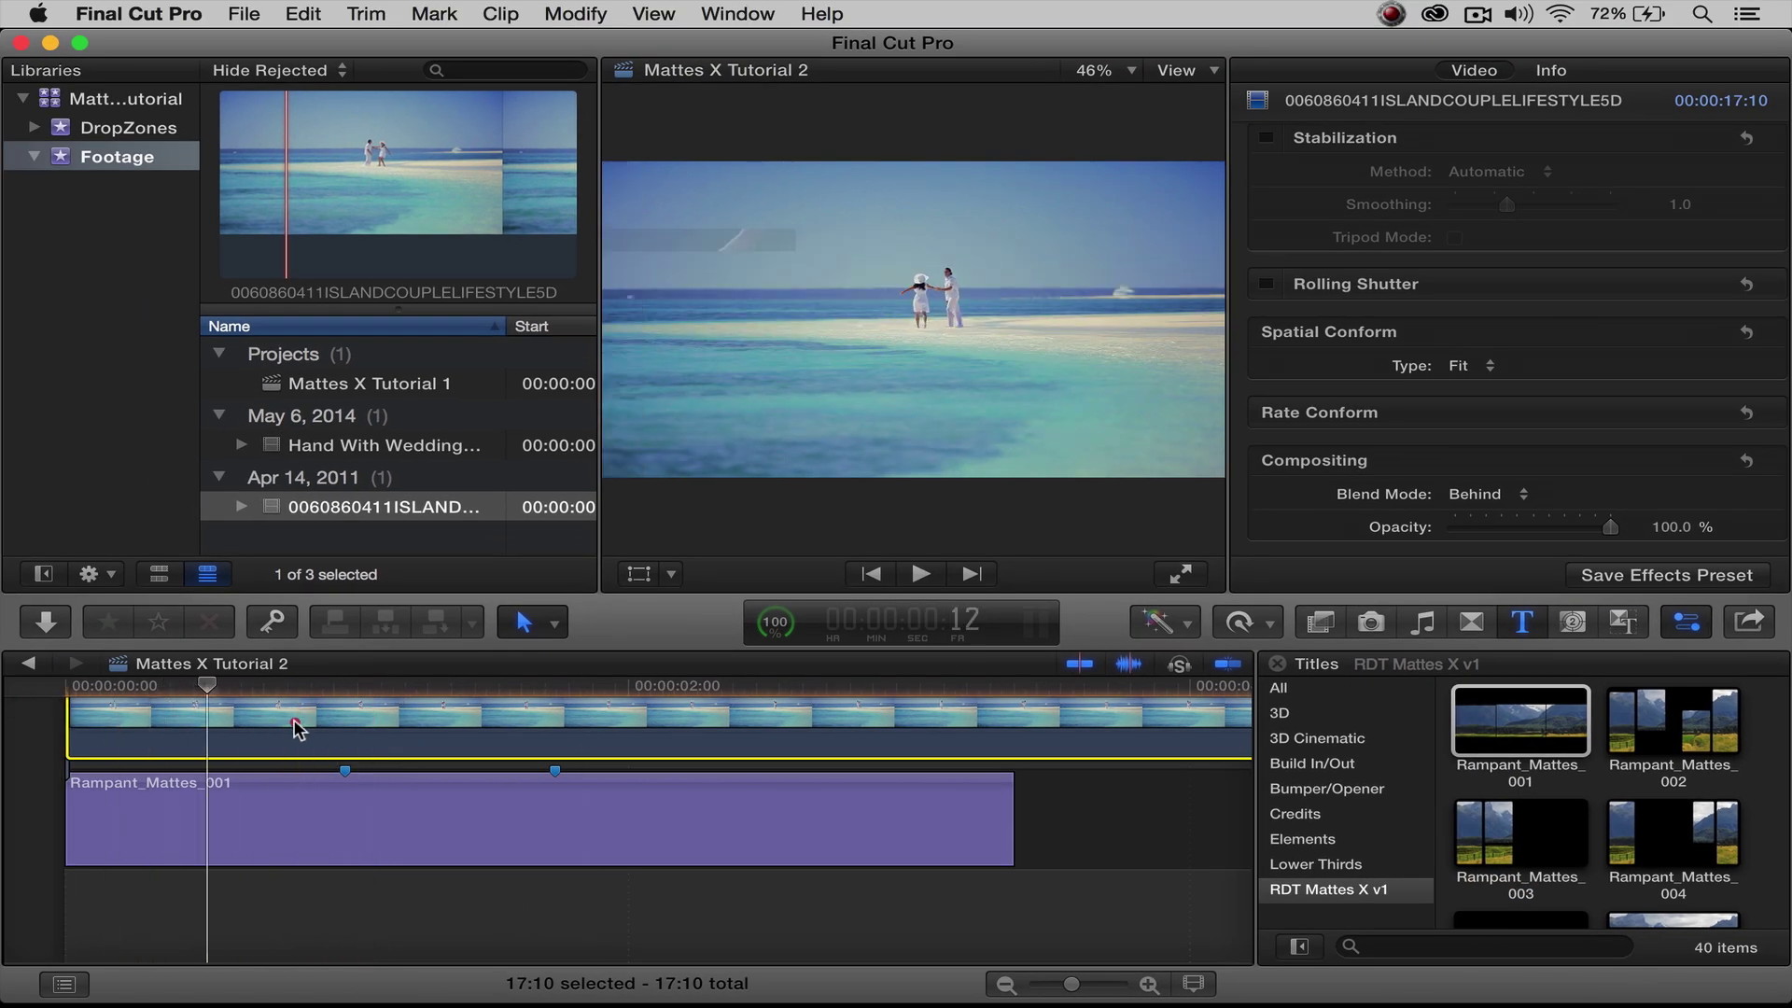
key(Home)
key(space)
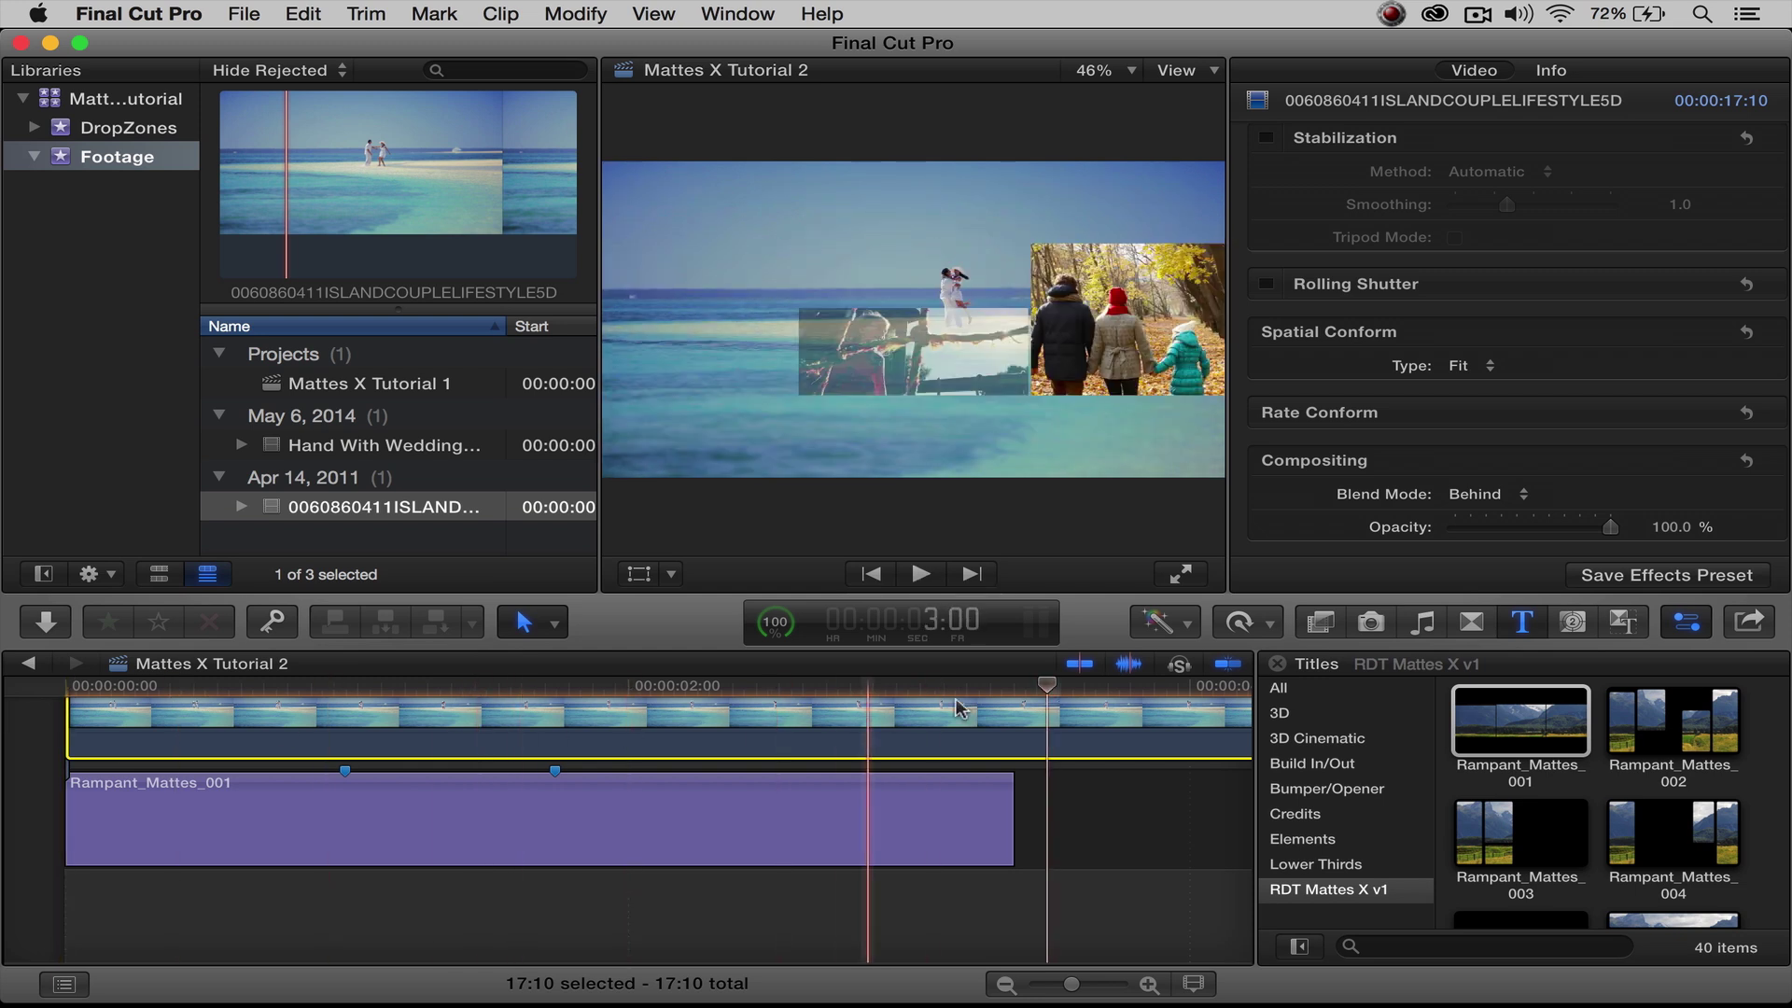
key(Home)
Step: Delete the island couple clip from the timeline and turn the Rampant_Mattes_001 title's background colour back on
click(233, 739)
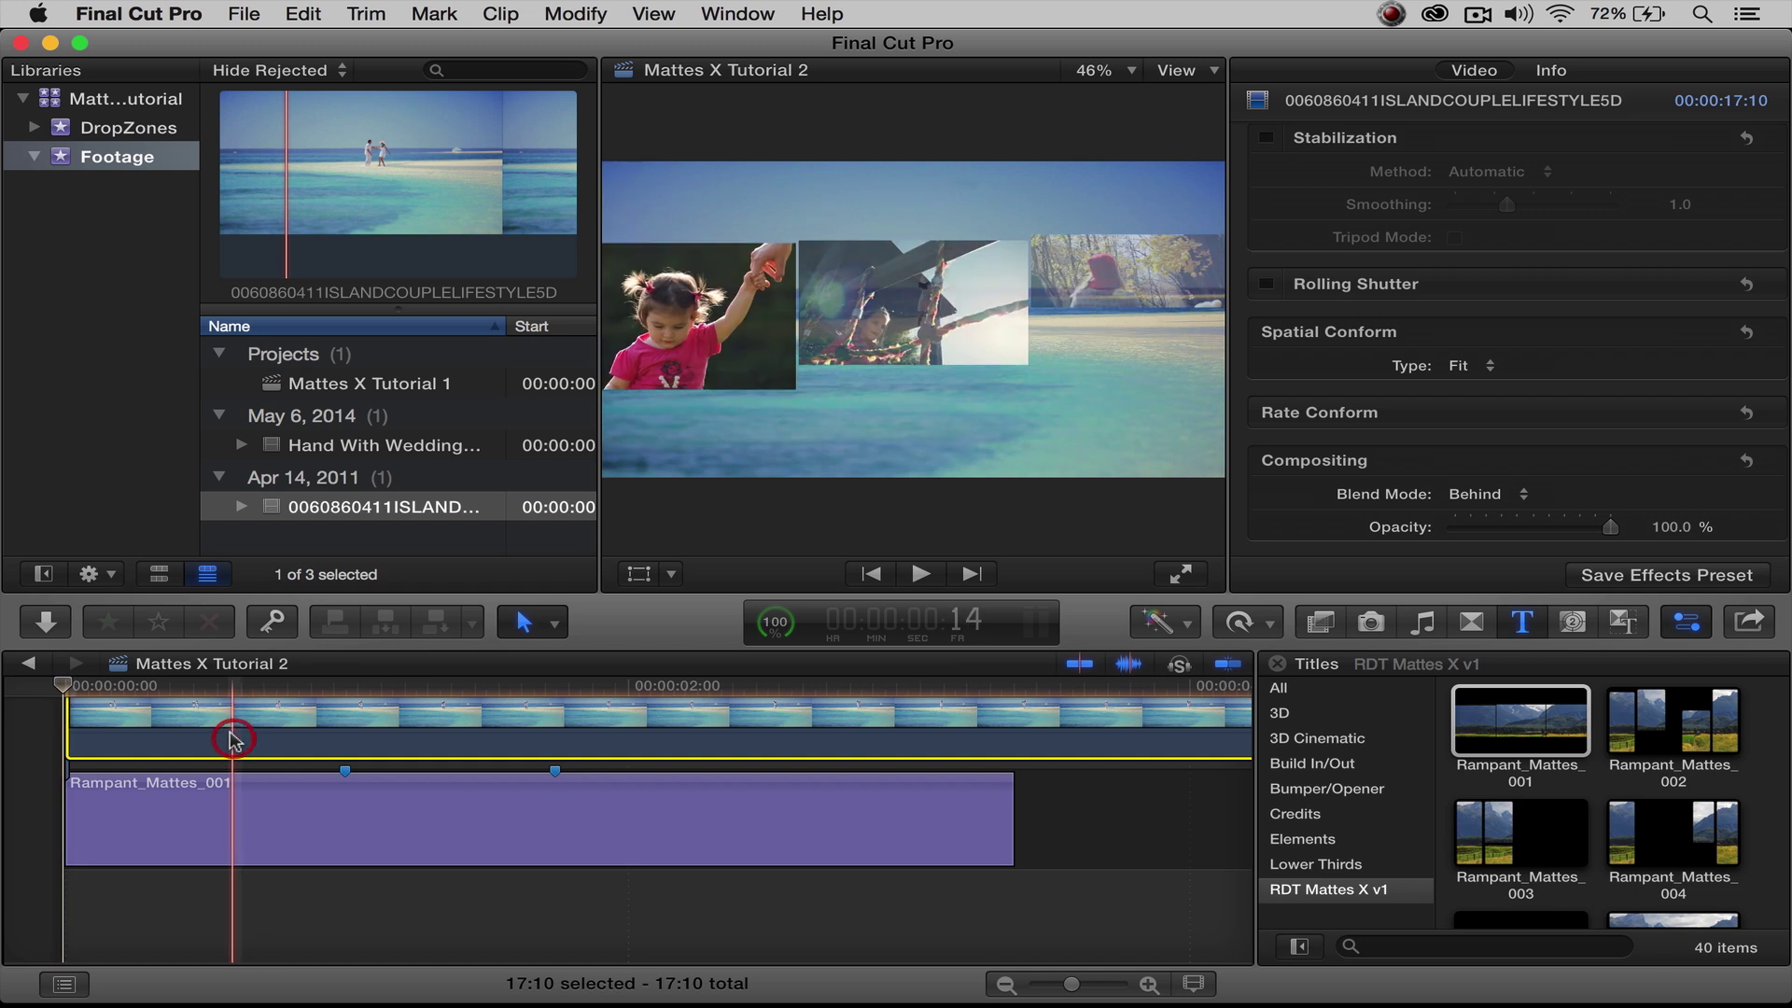
key(Delete)
click(212, 812)
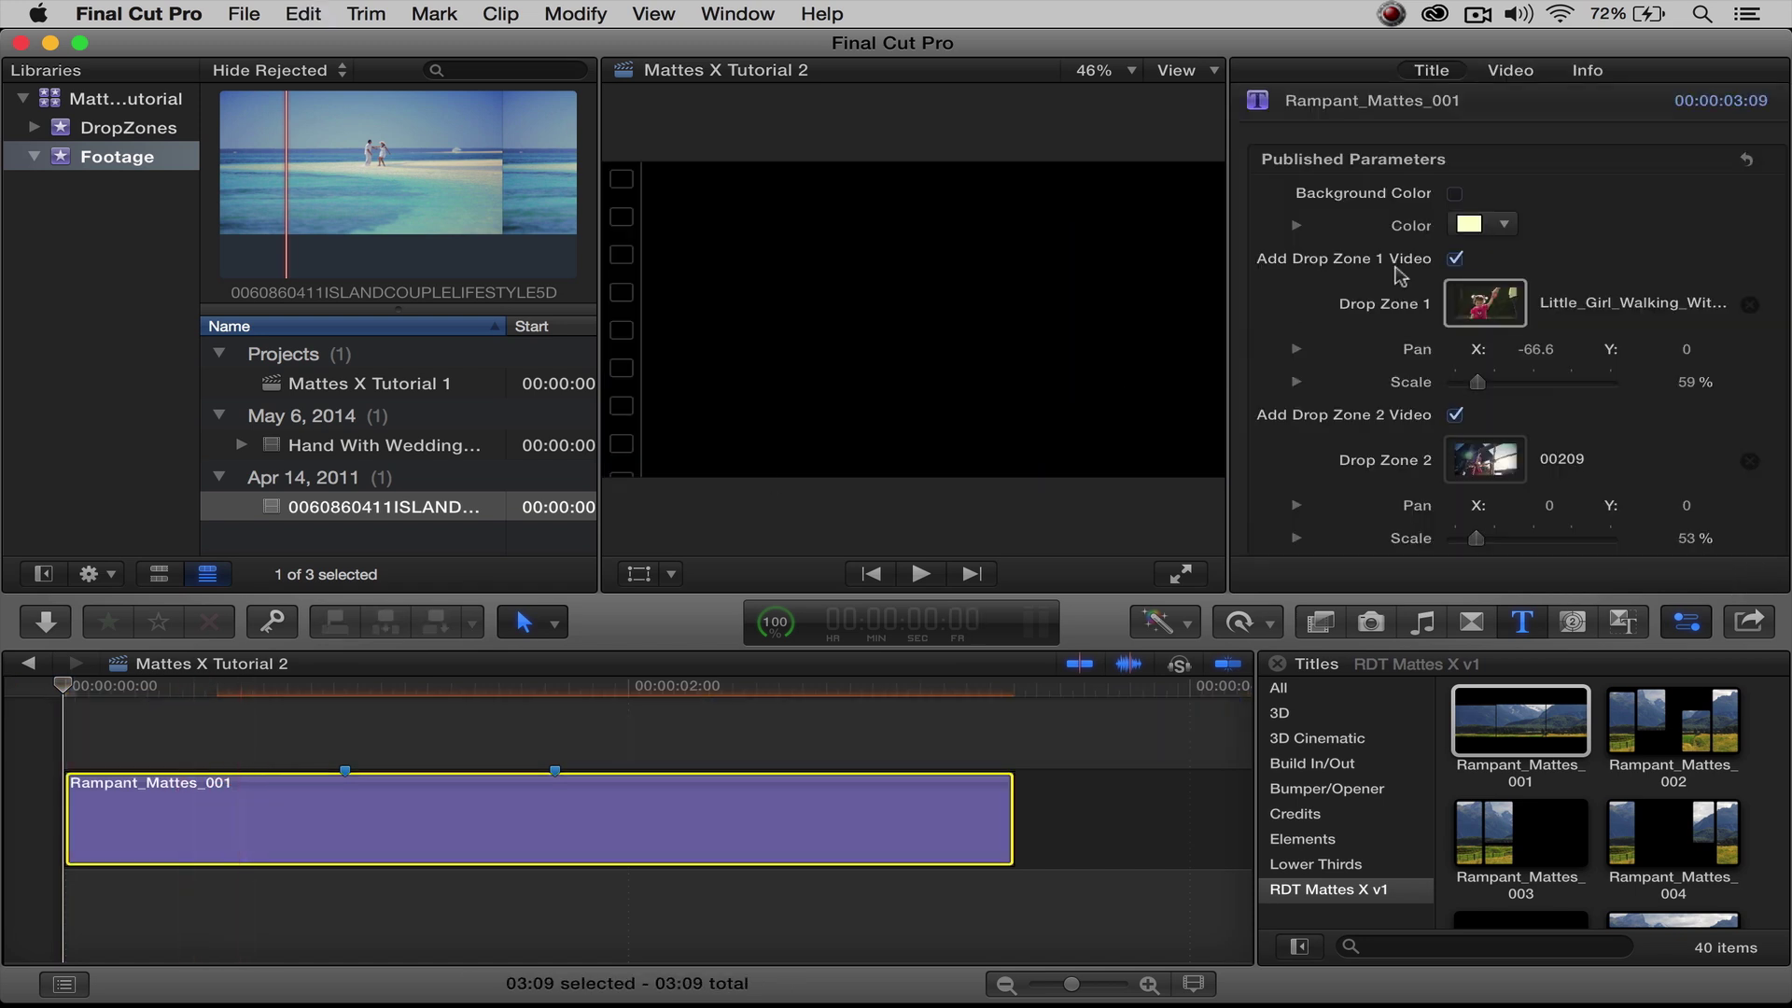
click(1452, 194)
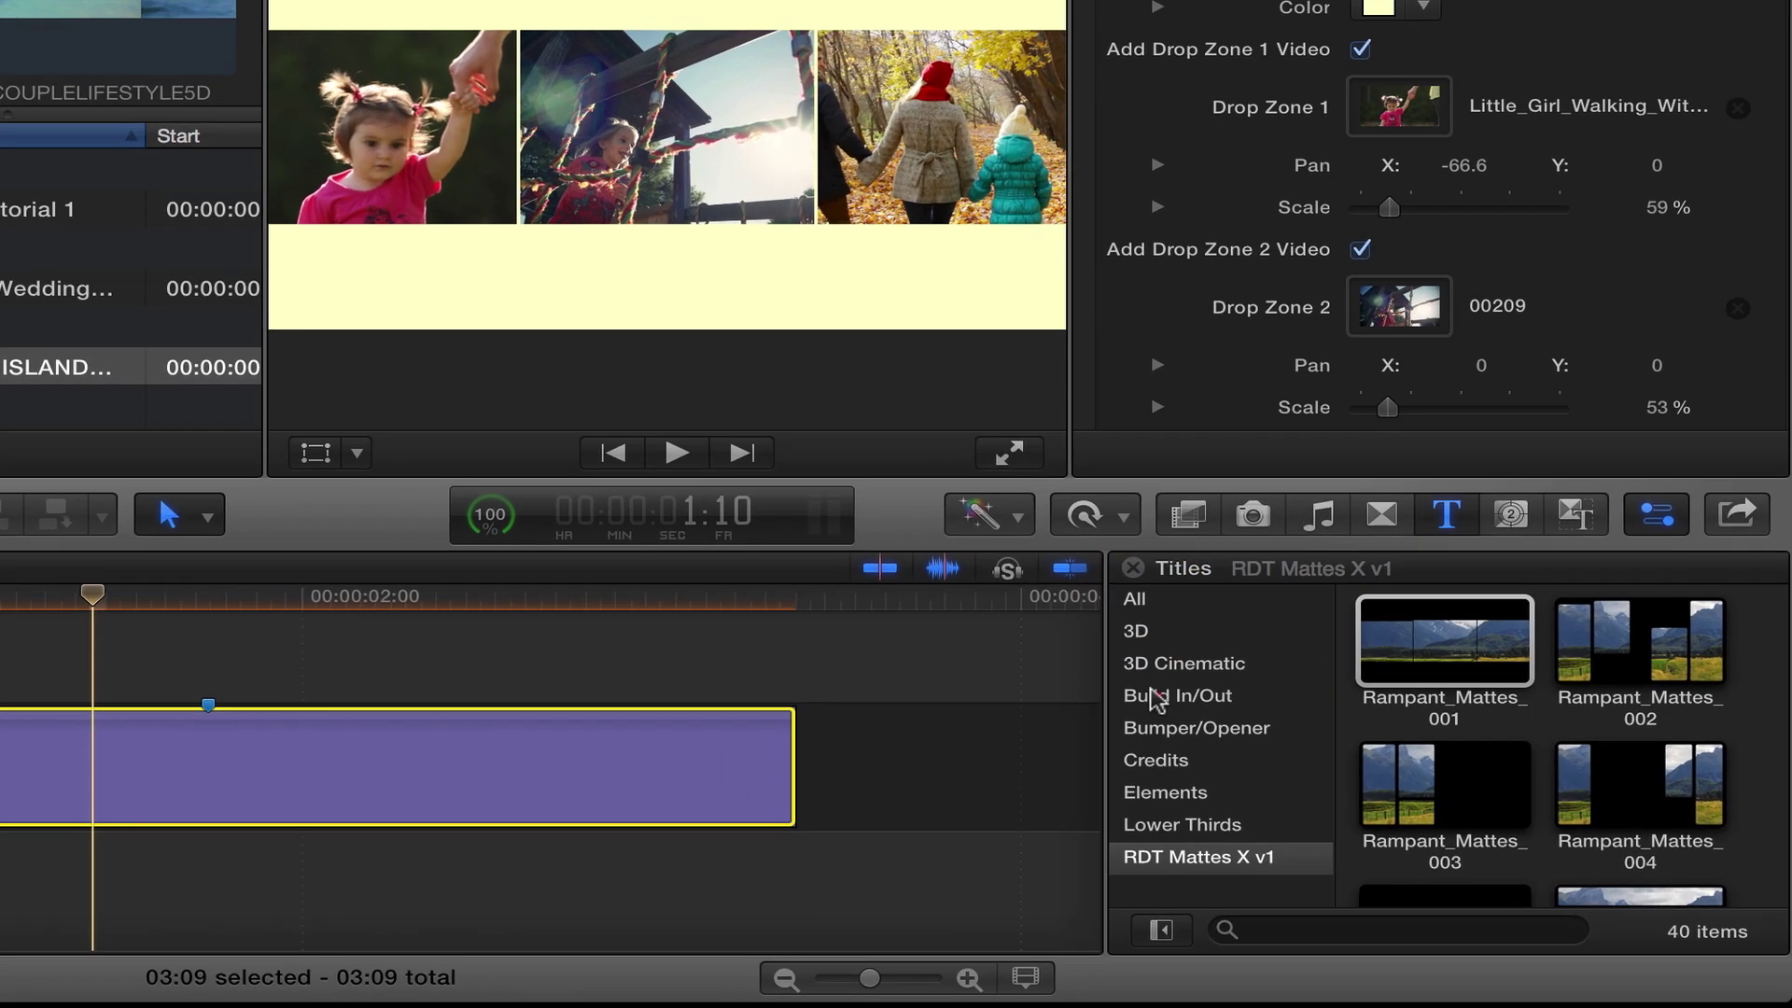
Step: Connect the Pixie Dust title from Build In/Out above the start of Rampant_Mattes_001 and shorten it to 3:02
click(1297, 766)
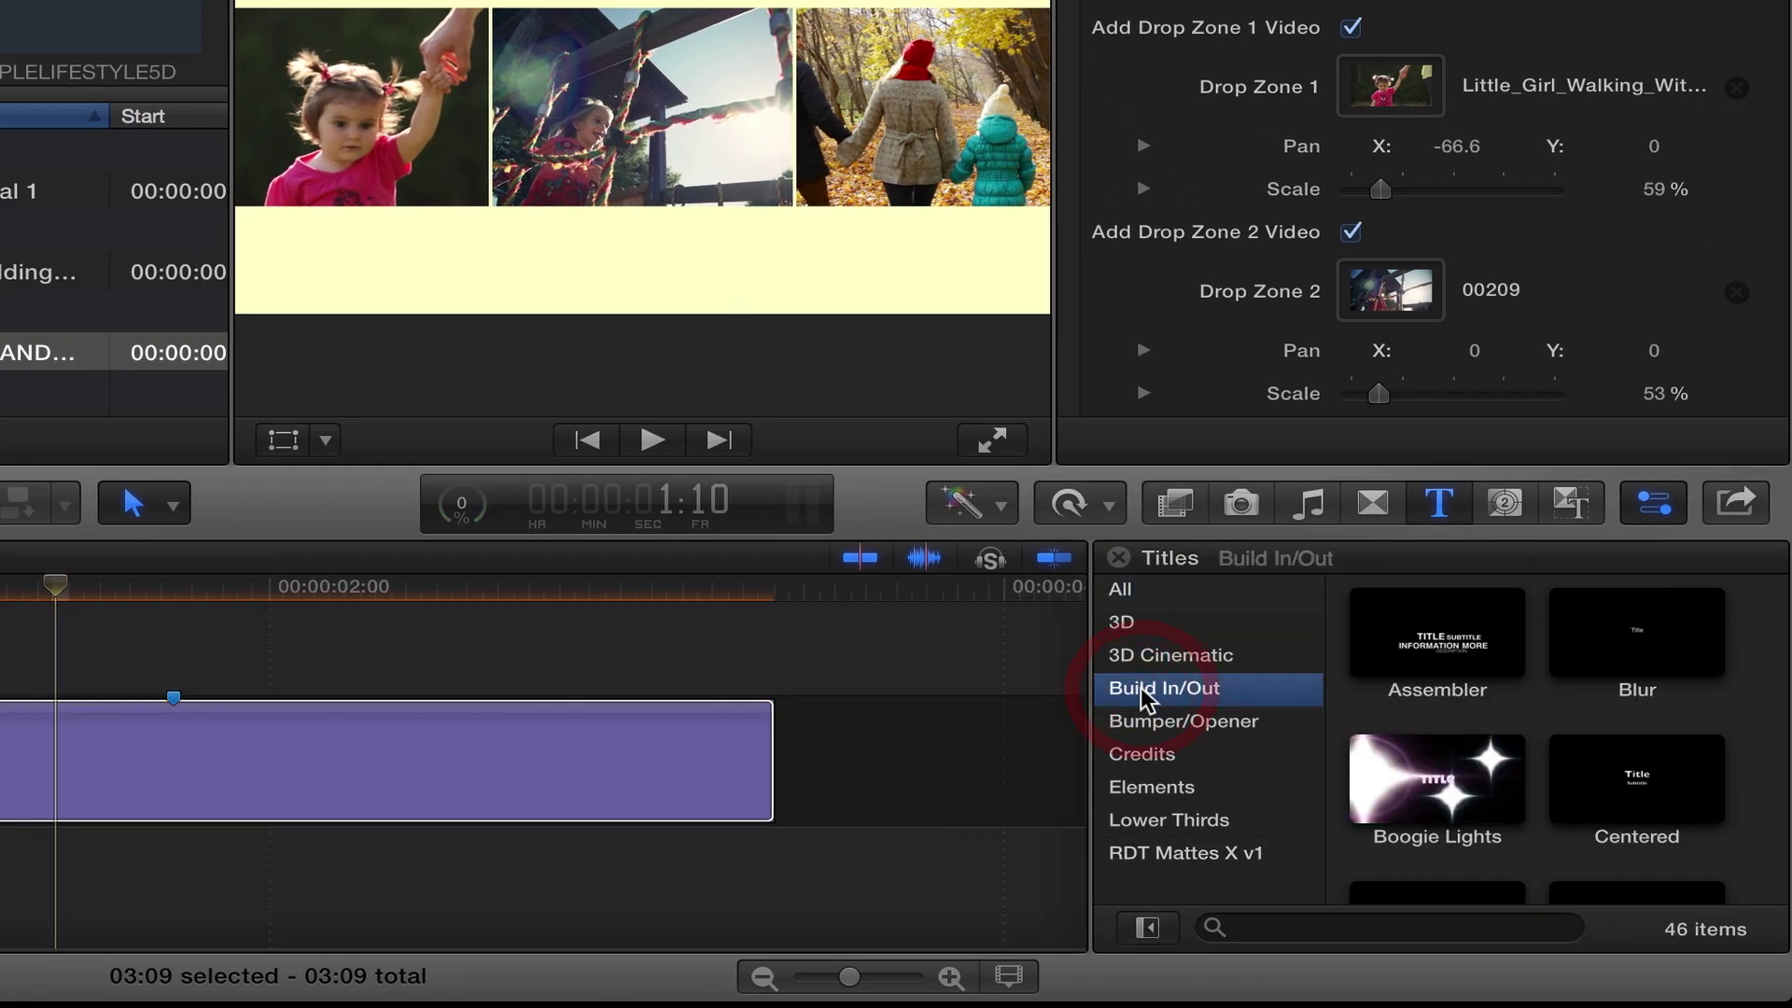
scroll(1448, 746, down, 10)
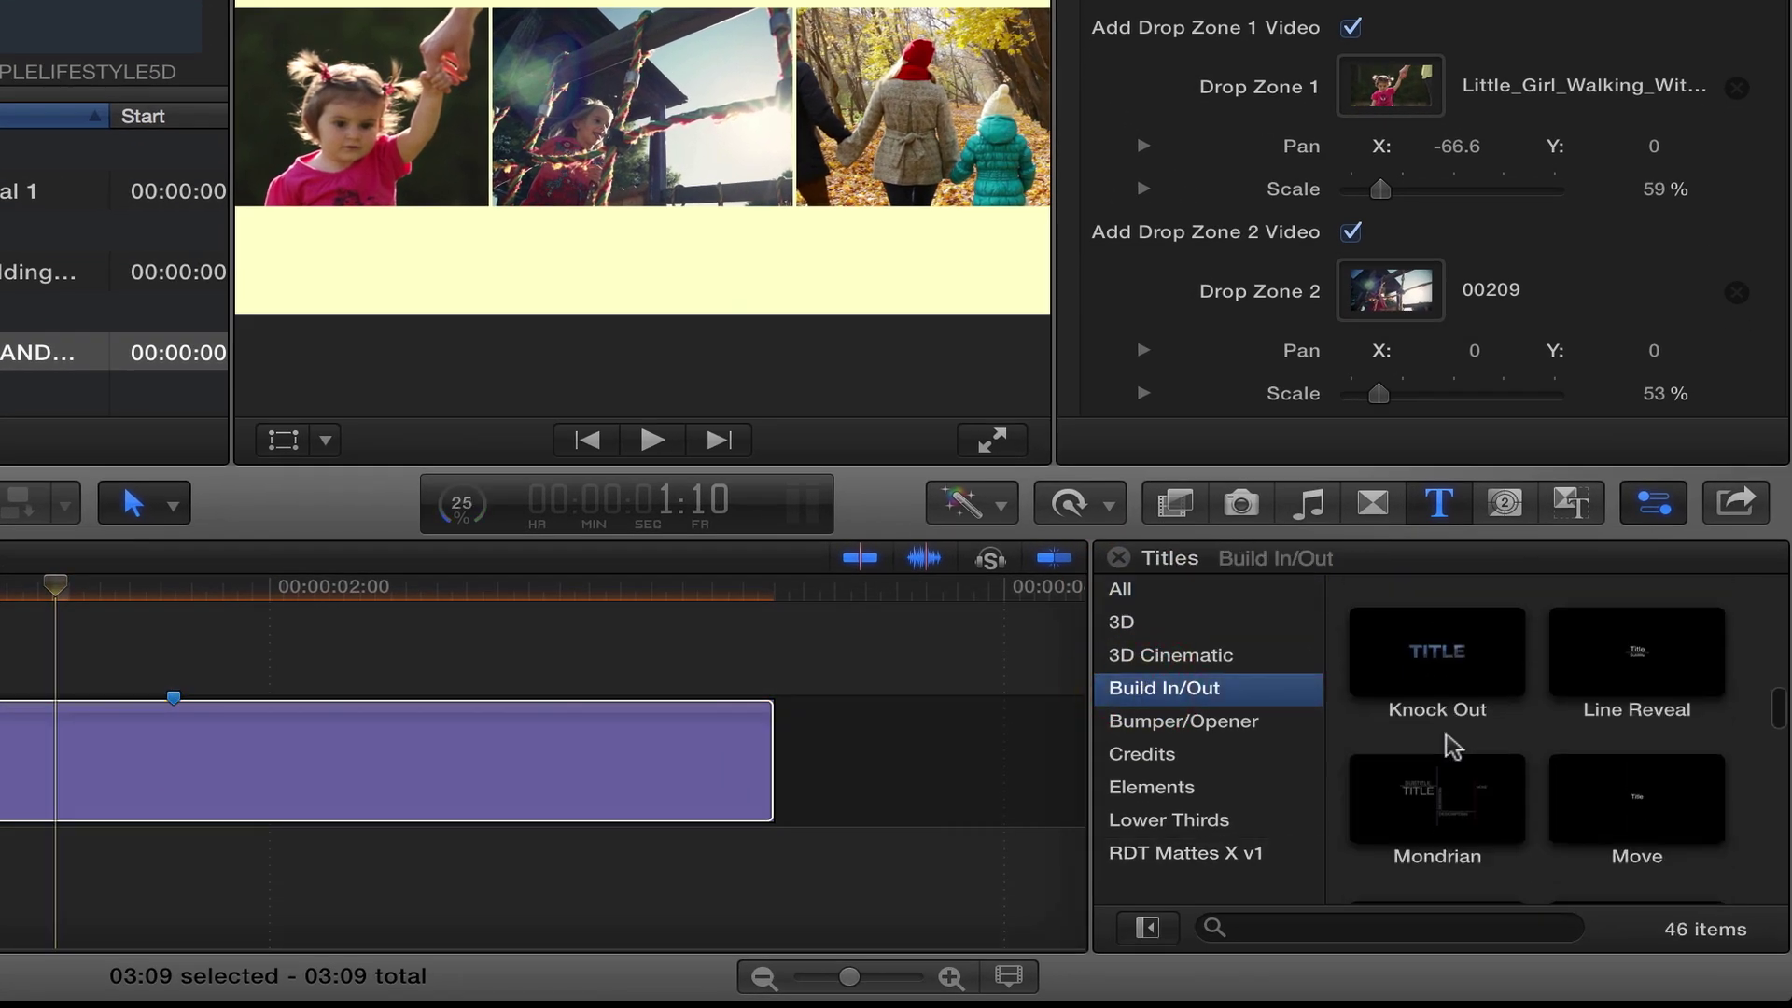
scroll(1465, 742, down, 1)
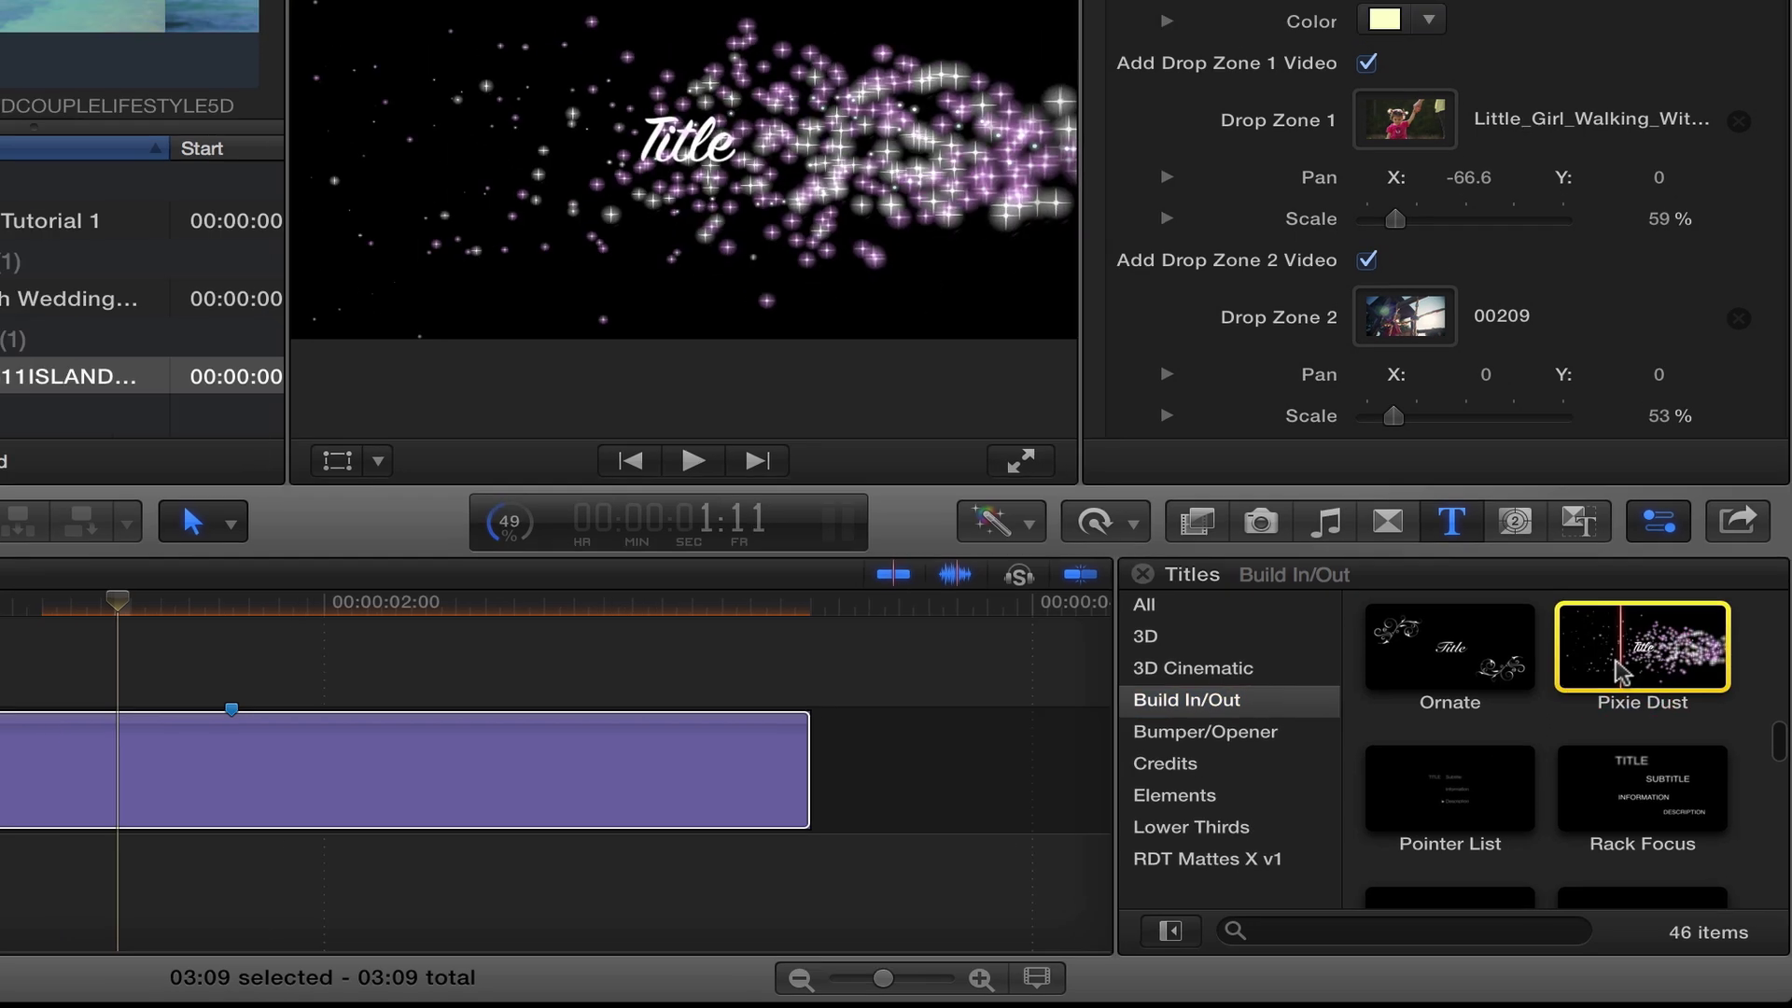
drag(1624, 658, 0, 648)
drag(70, 726, 78, 728)
drag(1184, 742, 919, 748)
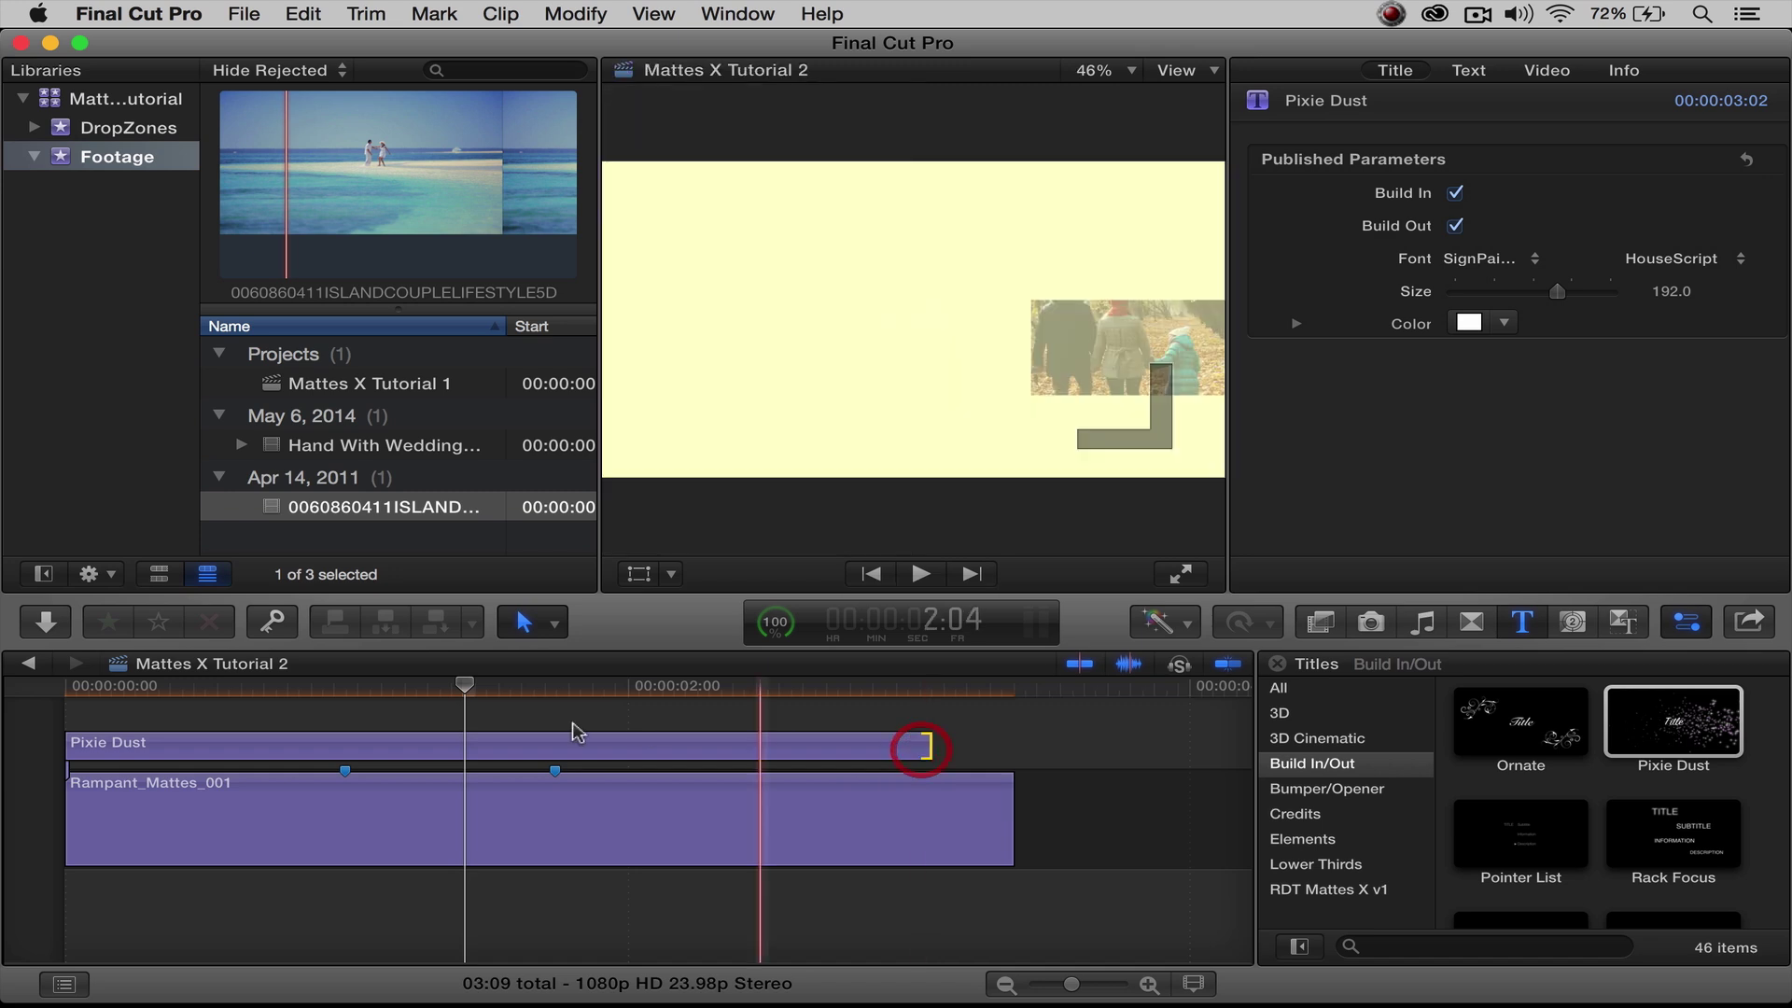
Step: Change the Pixie Dust title's text to "City Park Fun" and set its Y position to -389 px
click(457, 744)
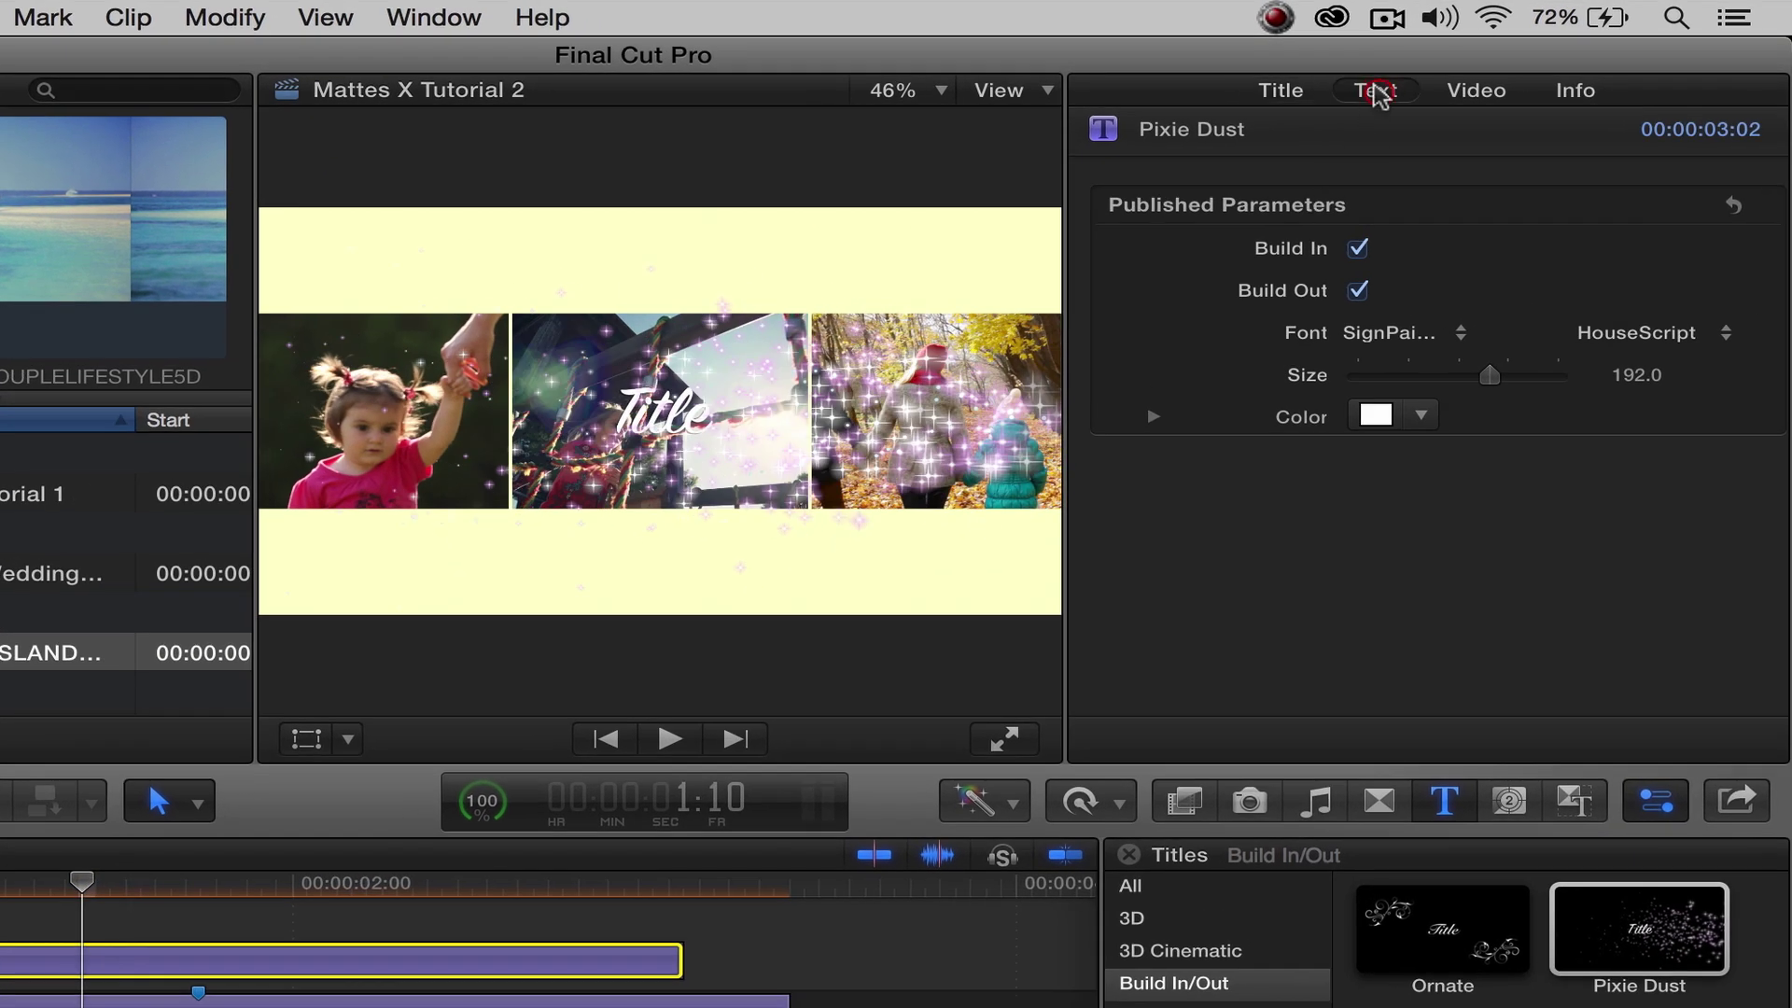
click(1375, 90)
click(1184, 262)
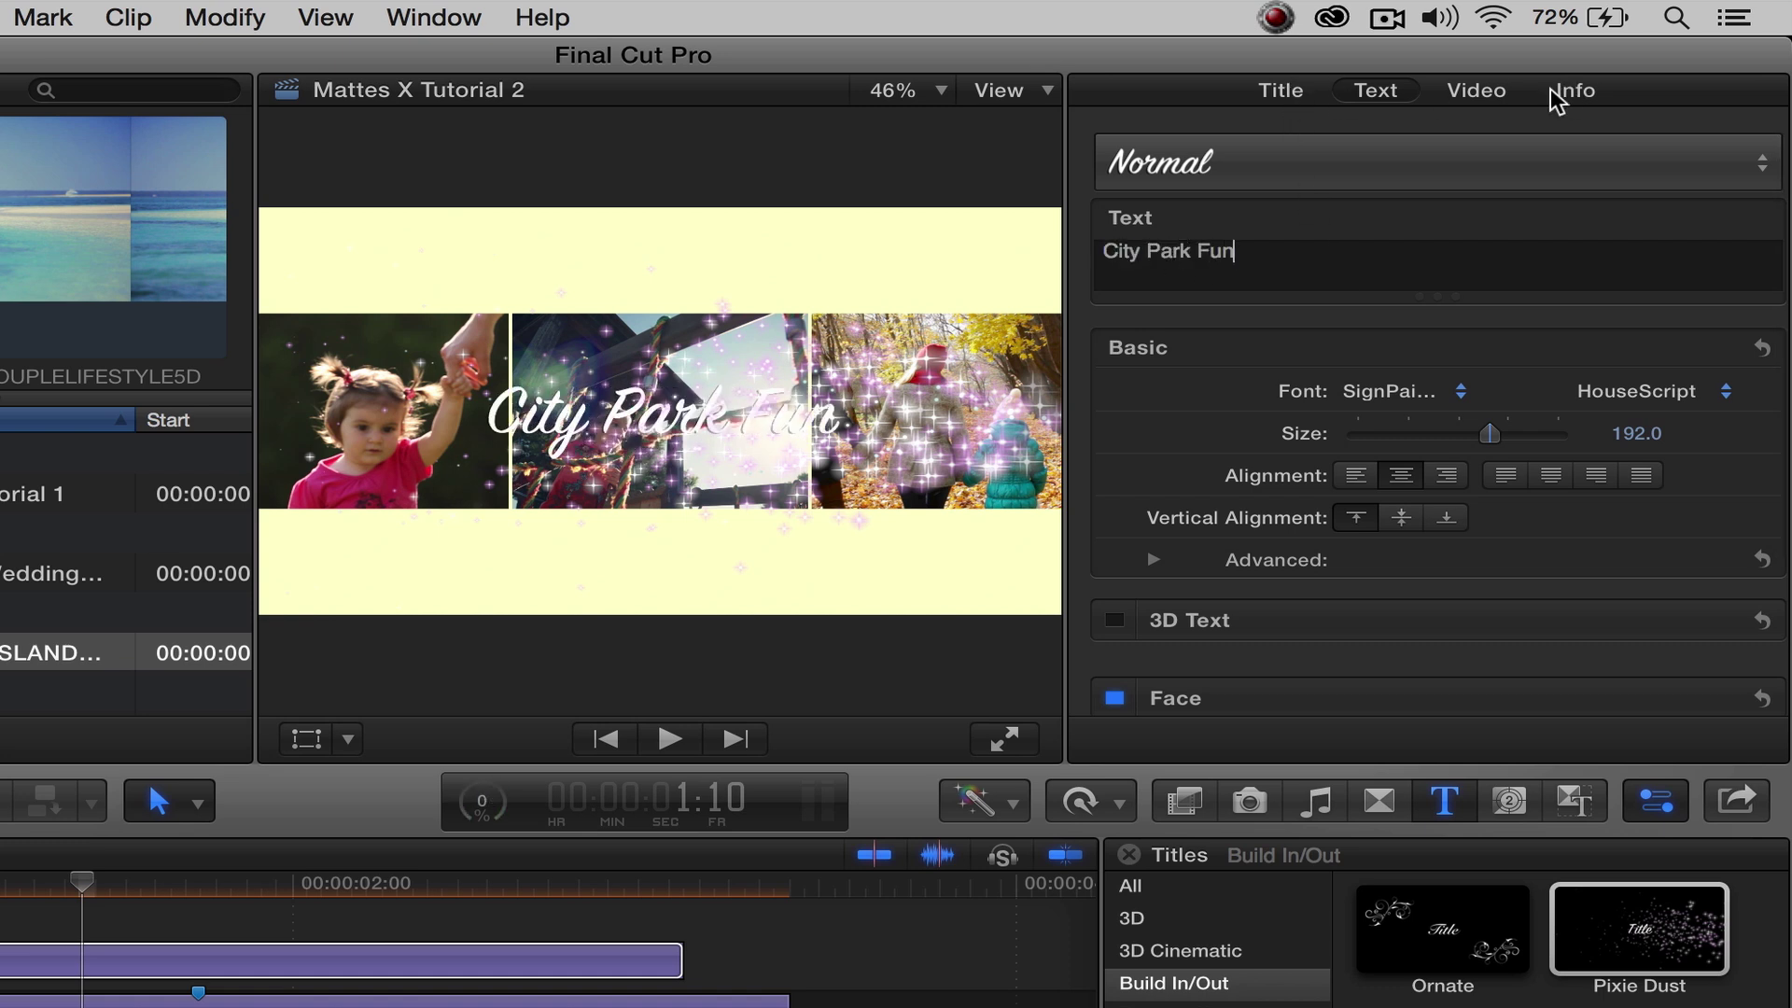
click(1495, 93)
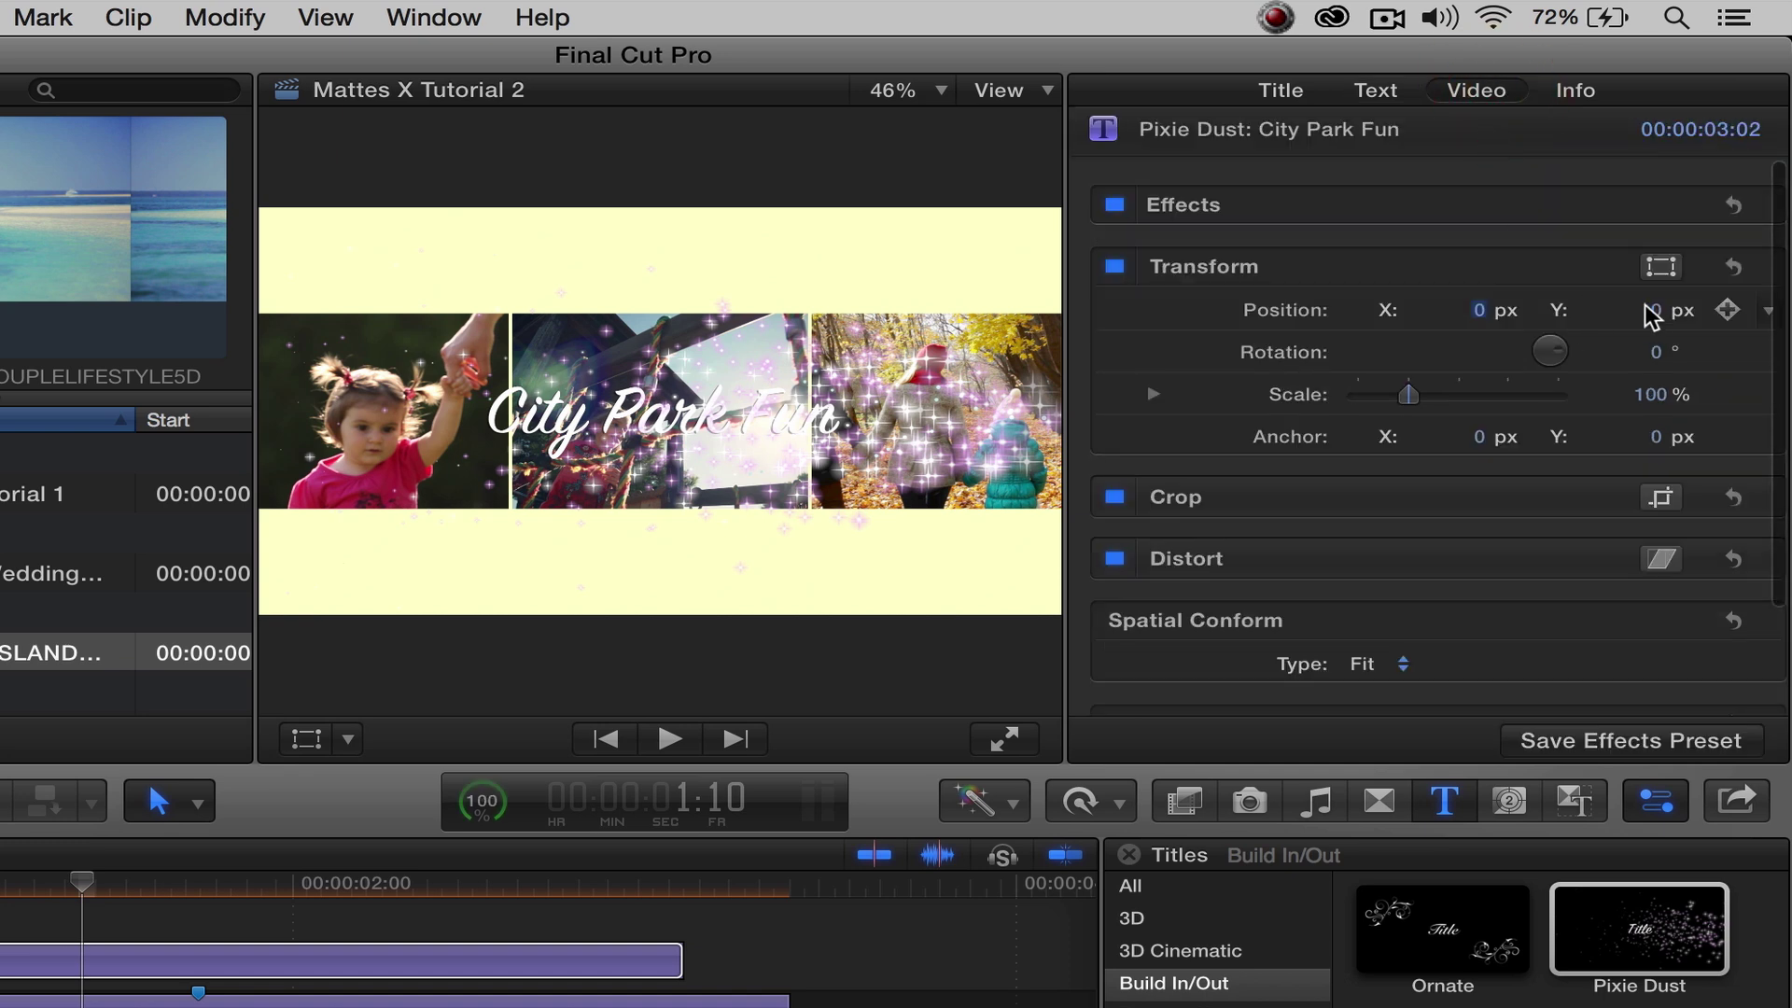
drag(1654, 309, 1631, 312)
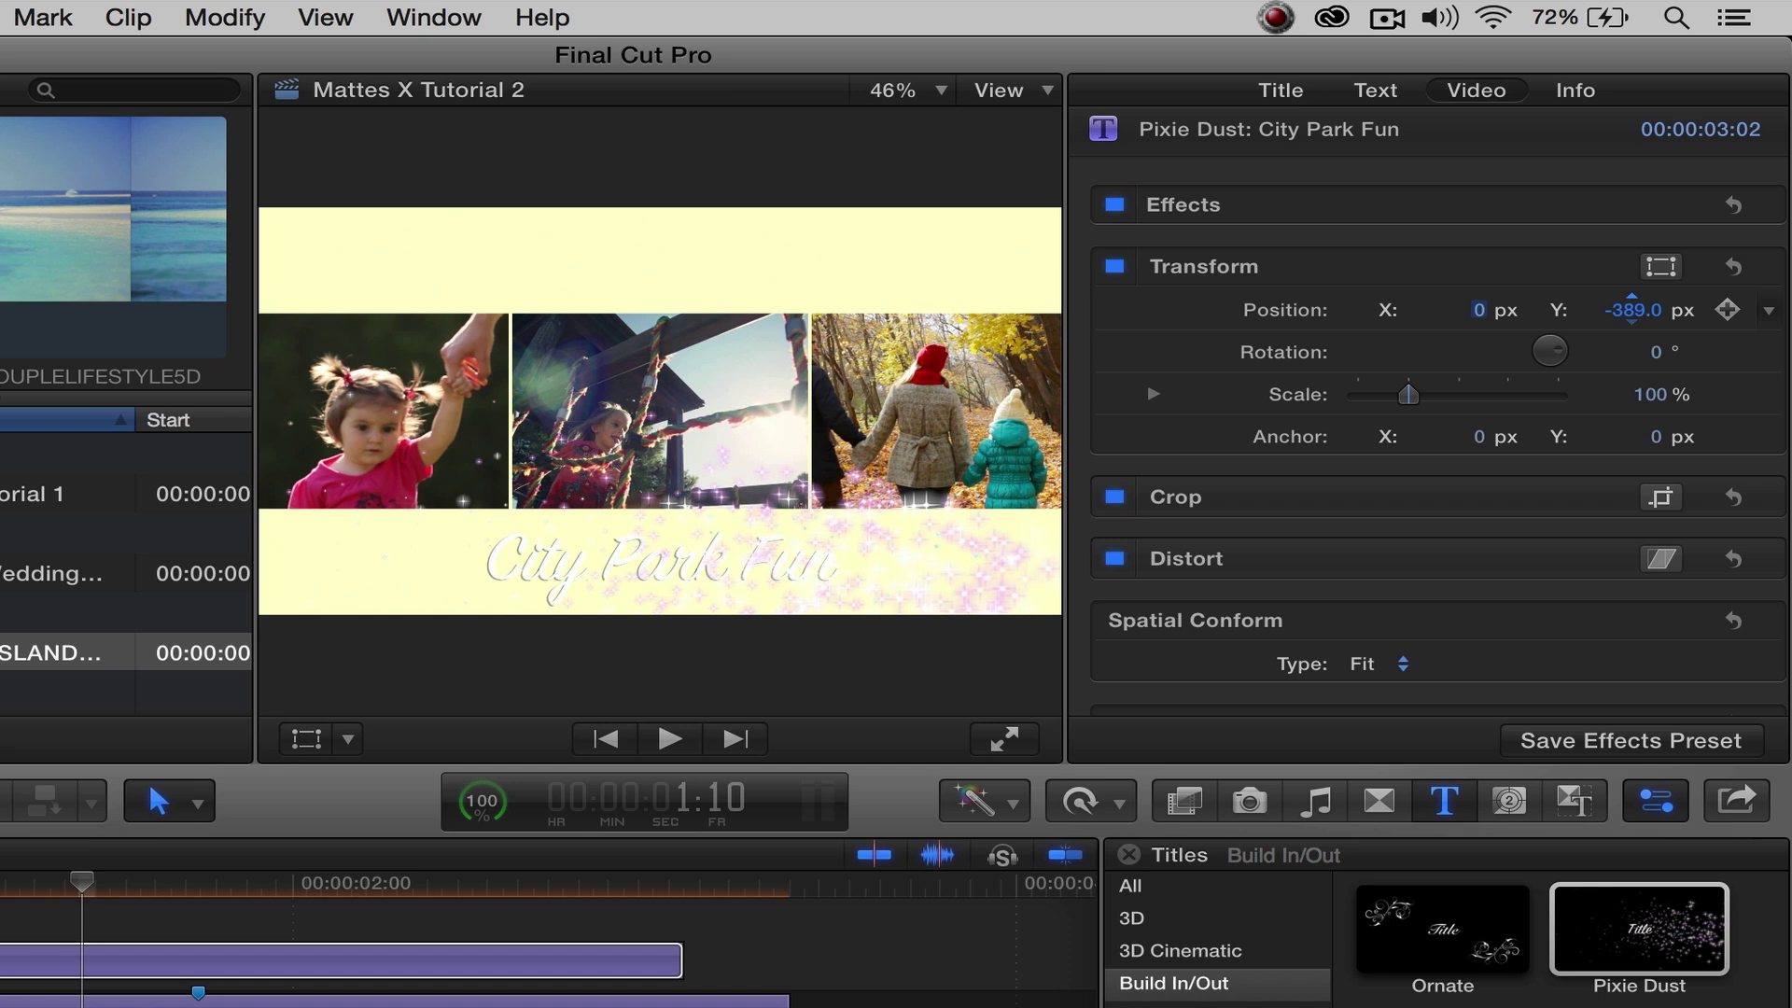
Step: Change the City Park Fun title's text colour to a dark magenta-purple
click(1256, 92)
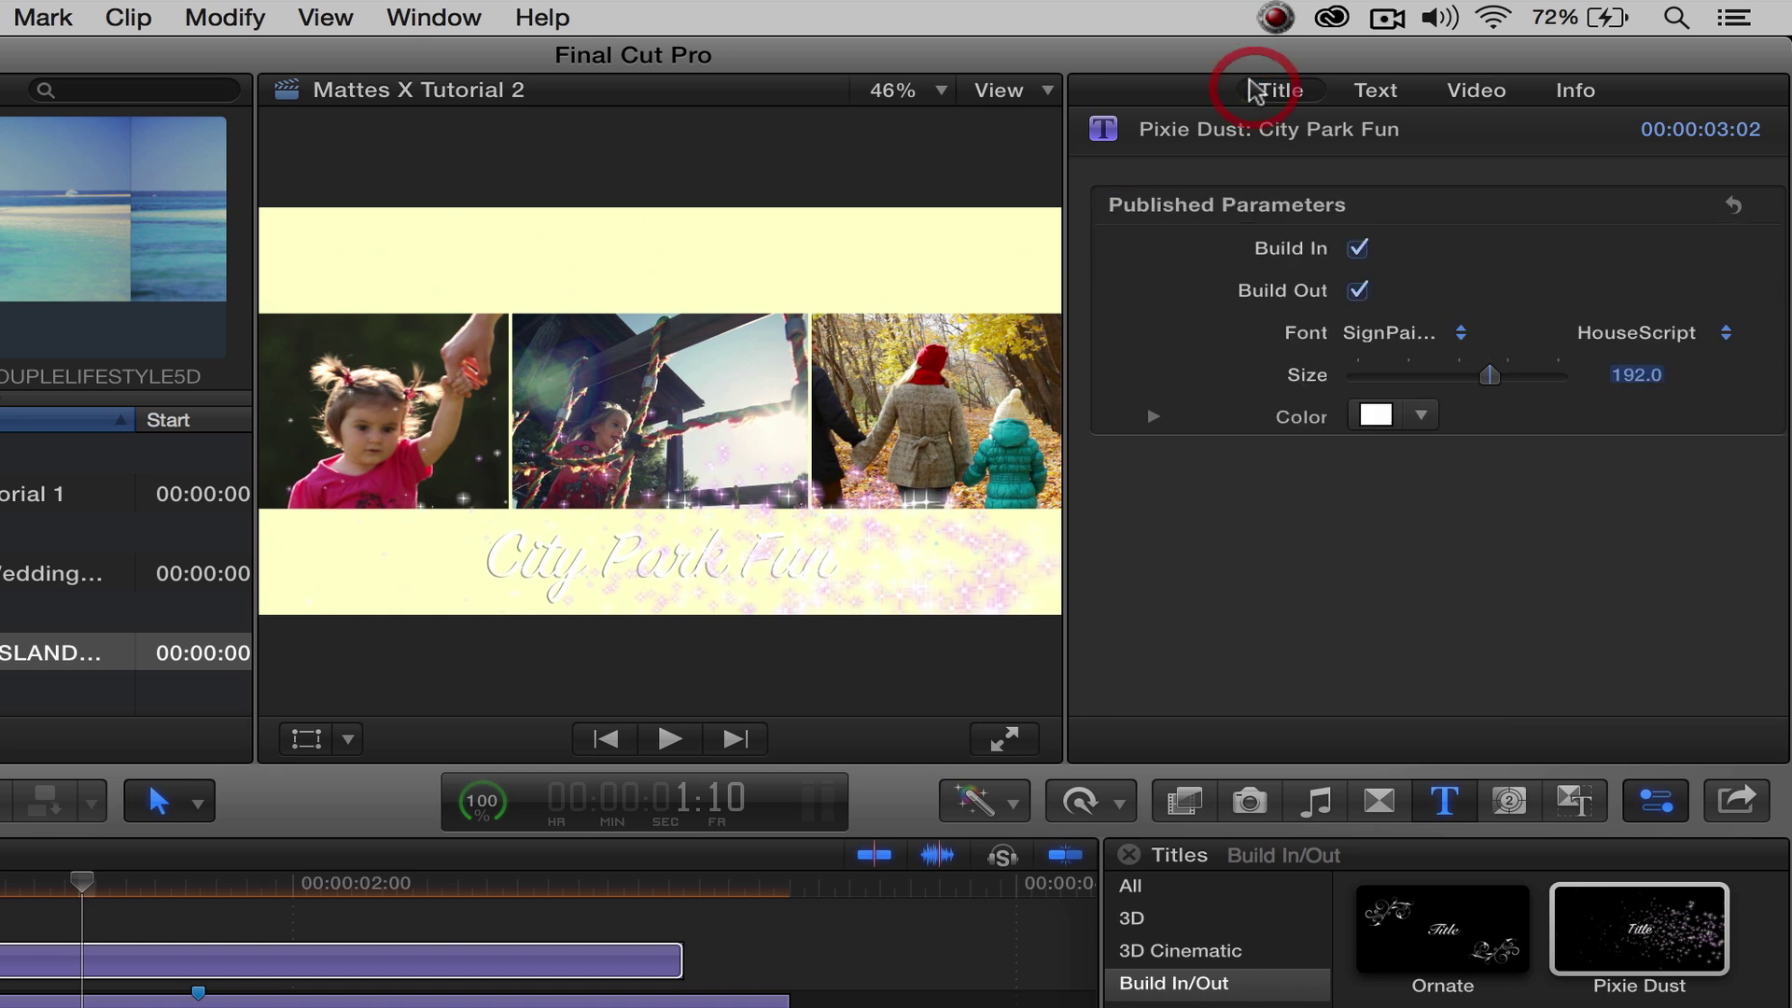
click(1419, 415)
click(1577, 698)
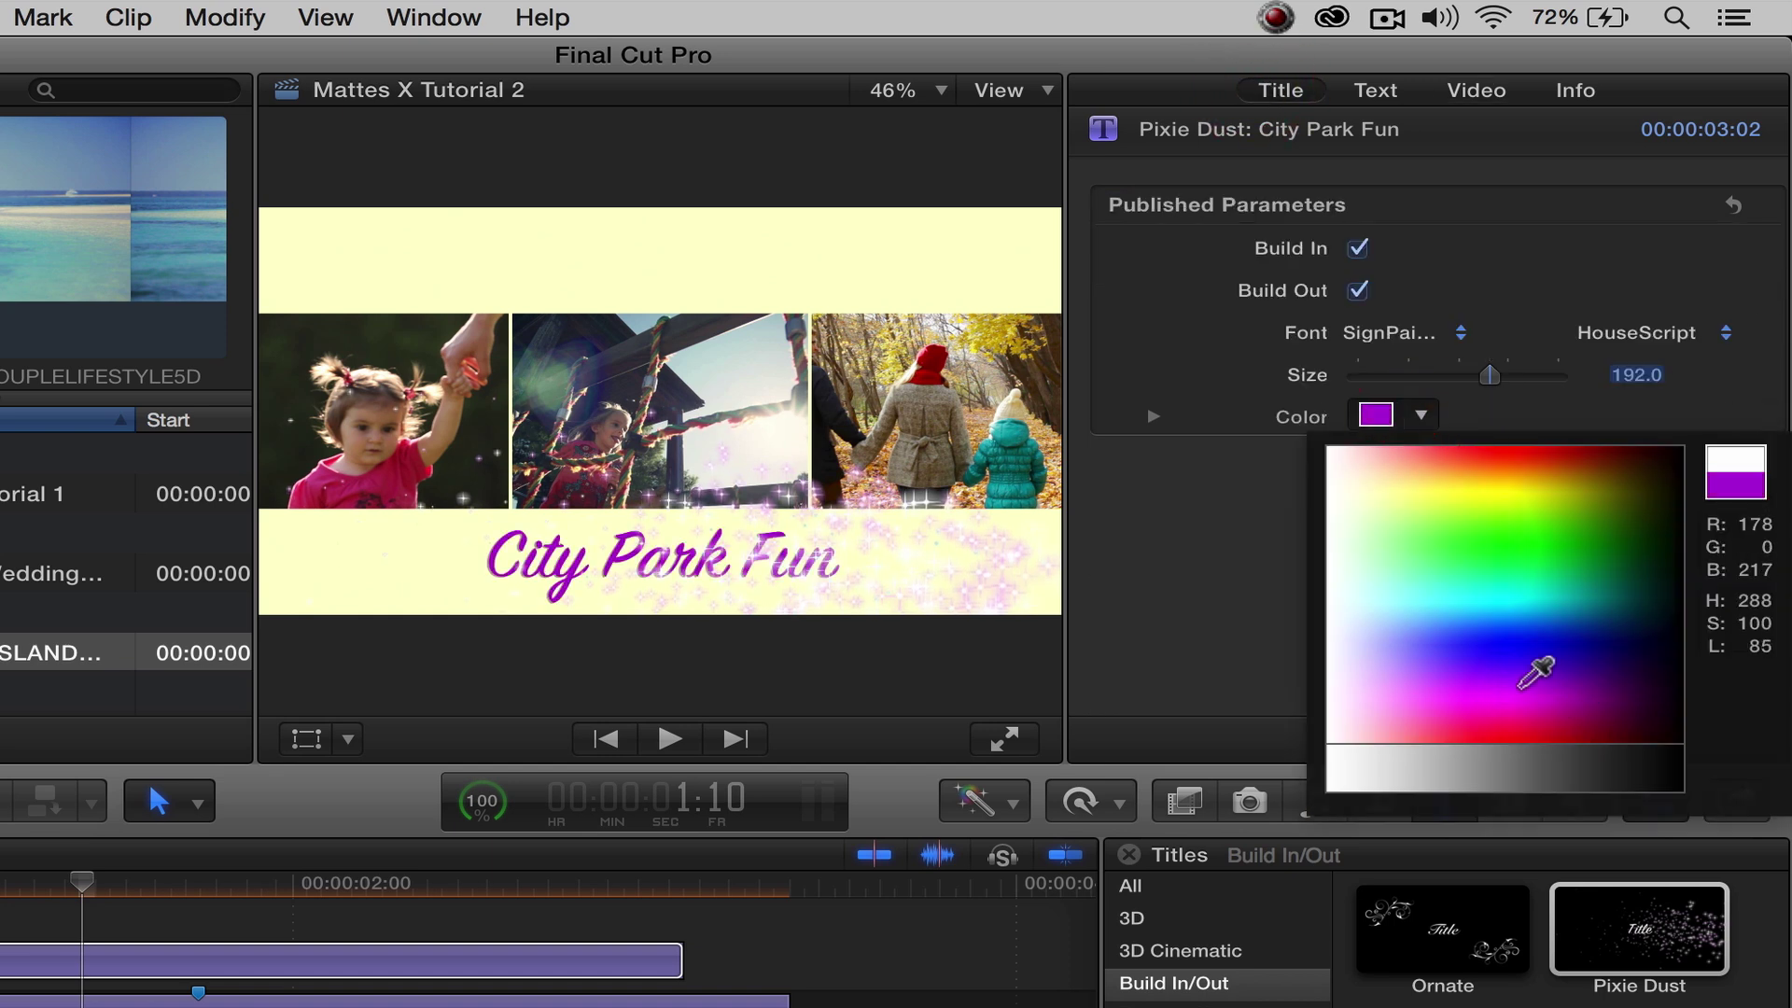
click(1577, 704)
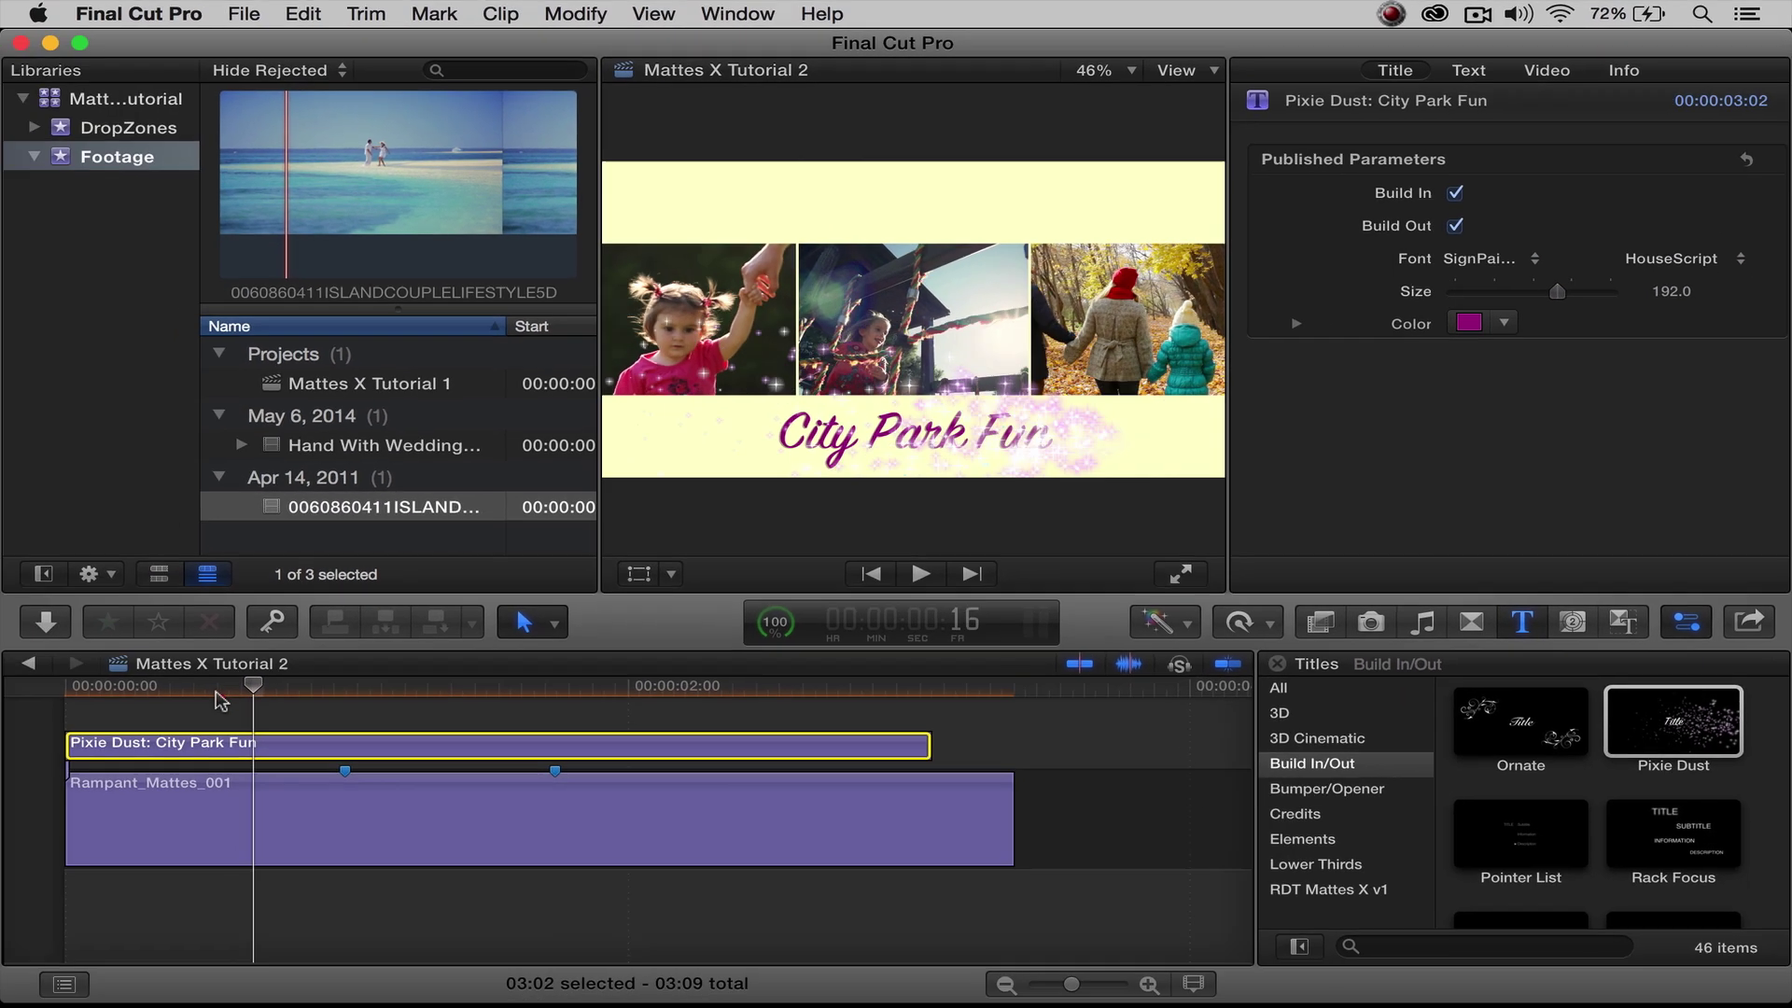
Step: Play the project from the start to check the Pixie Dust title over the mattes
click(168, 686)
click(29, 690)
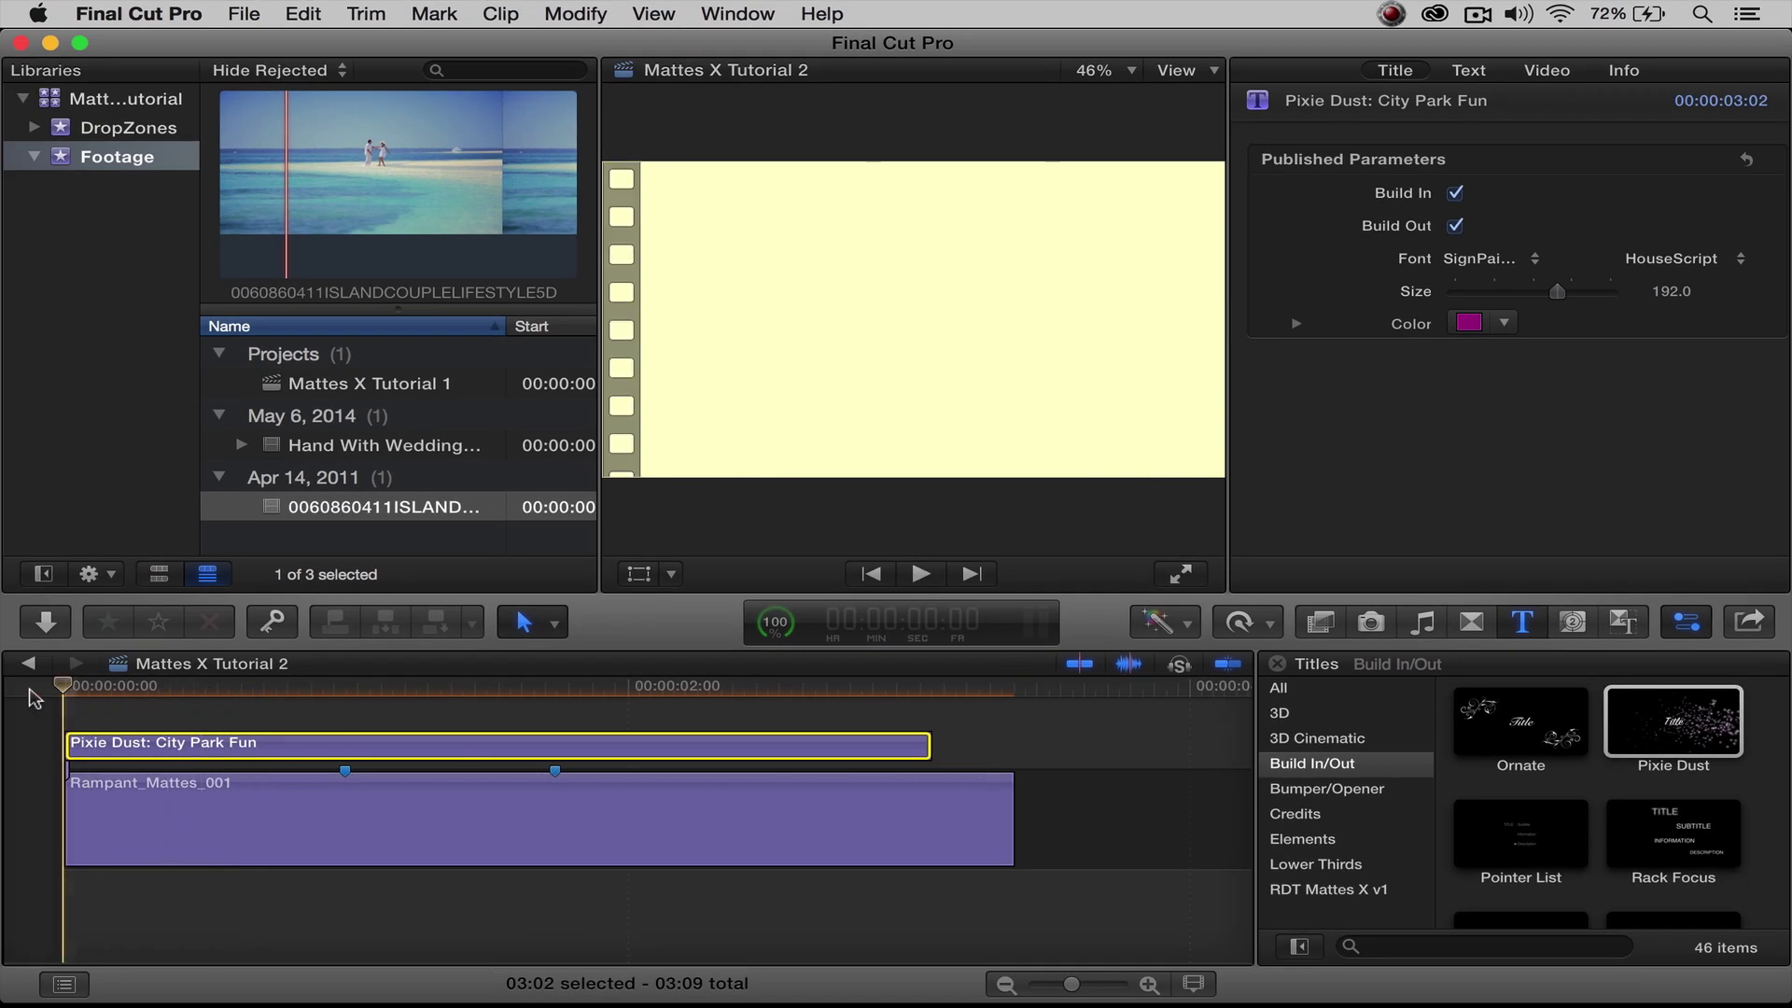
key(space)
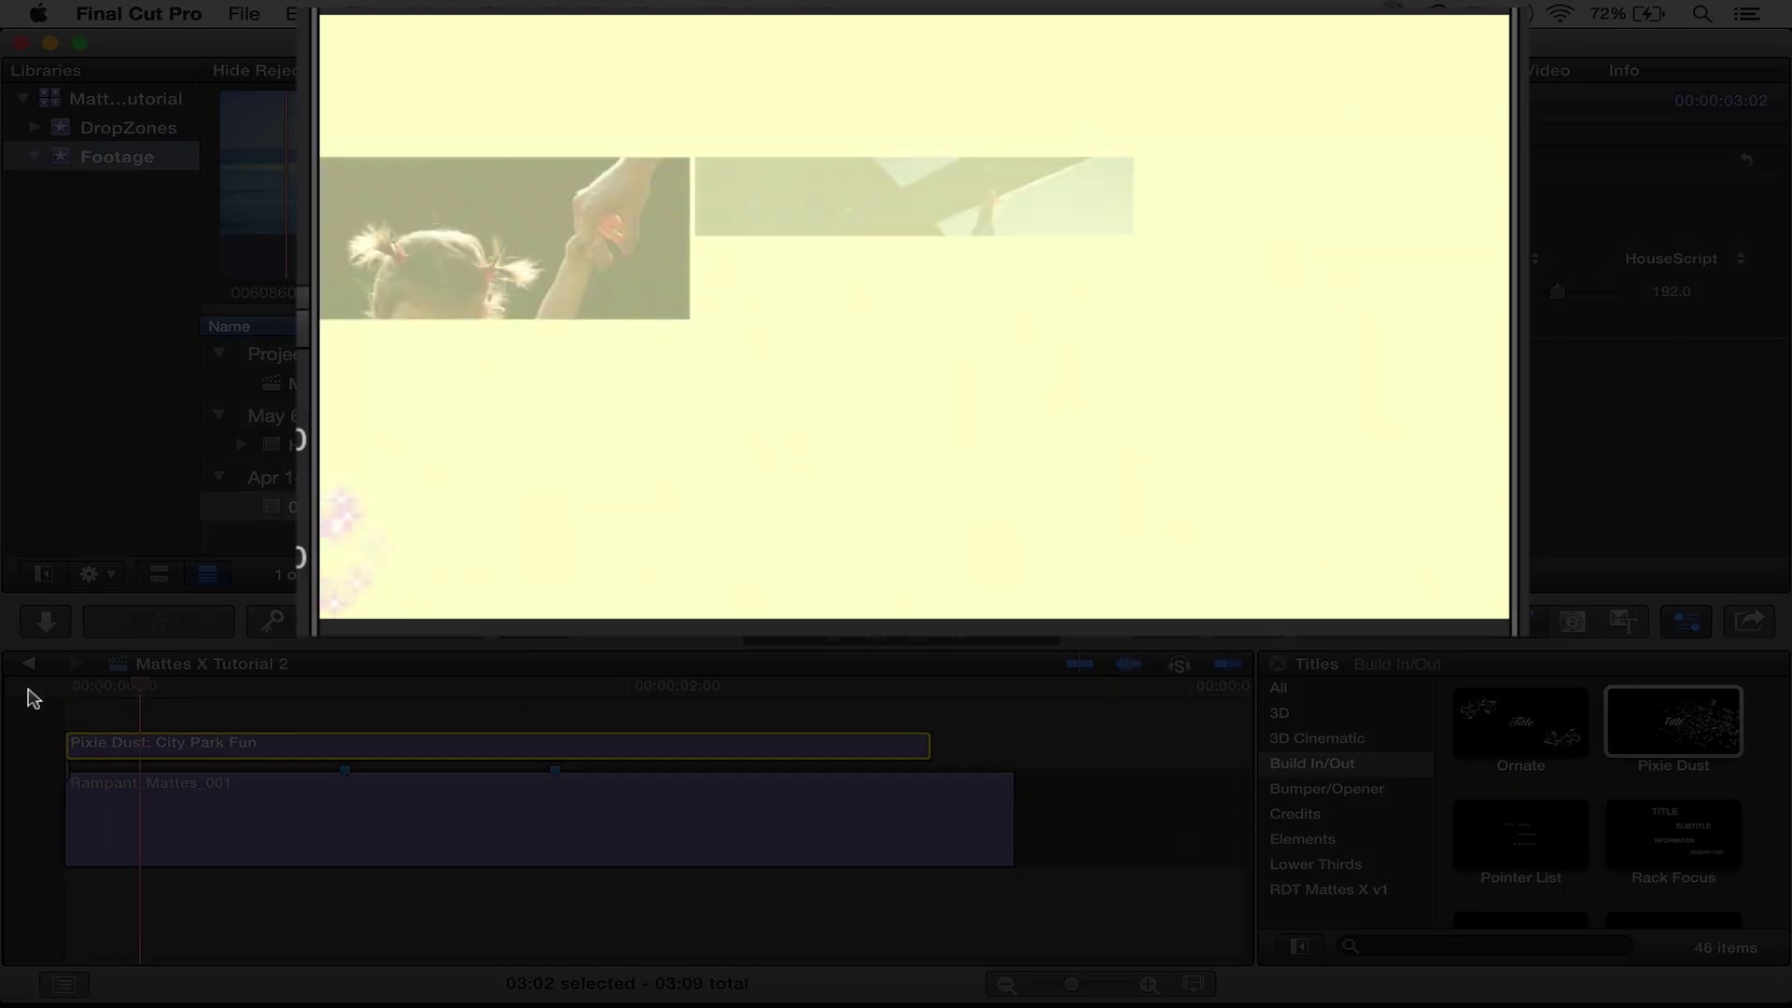